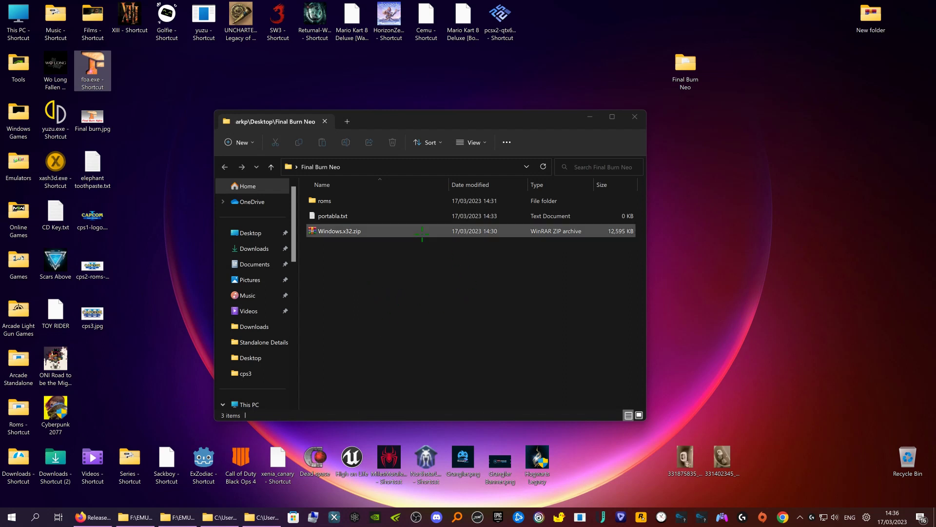
pyautogui.click(361, 230)
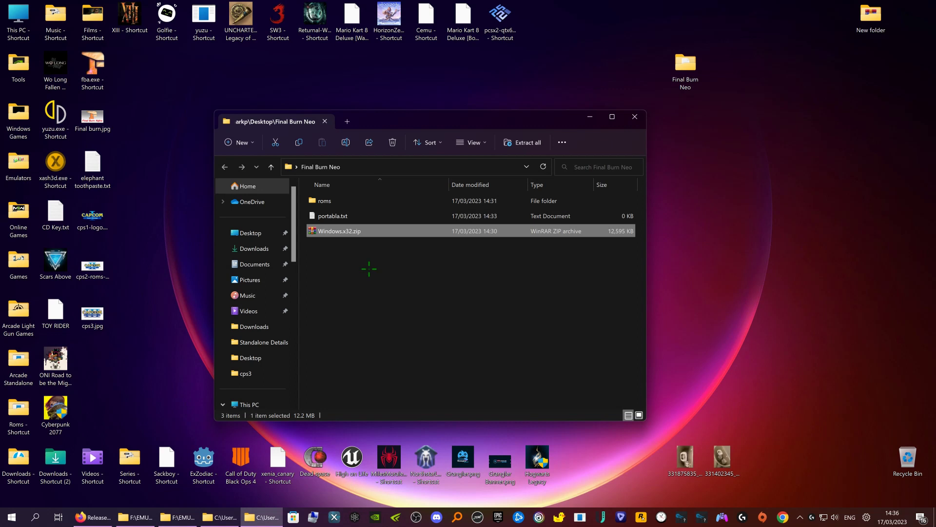
pyautogui.rightClick(340, 231)
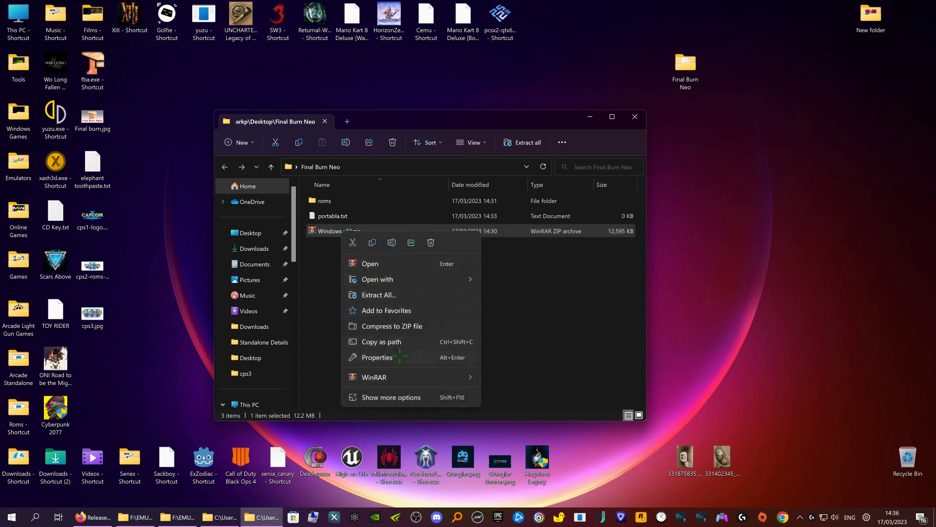
pyautogui.moveTo(405, 378)
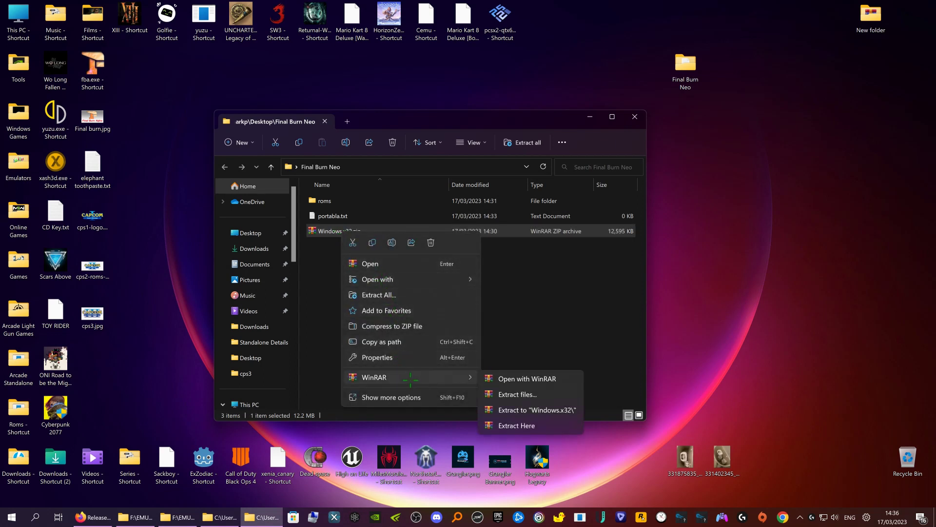
pyautogui.click(527, 394)
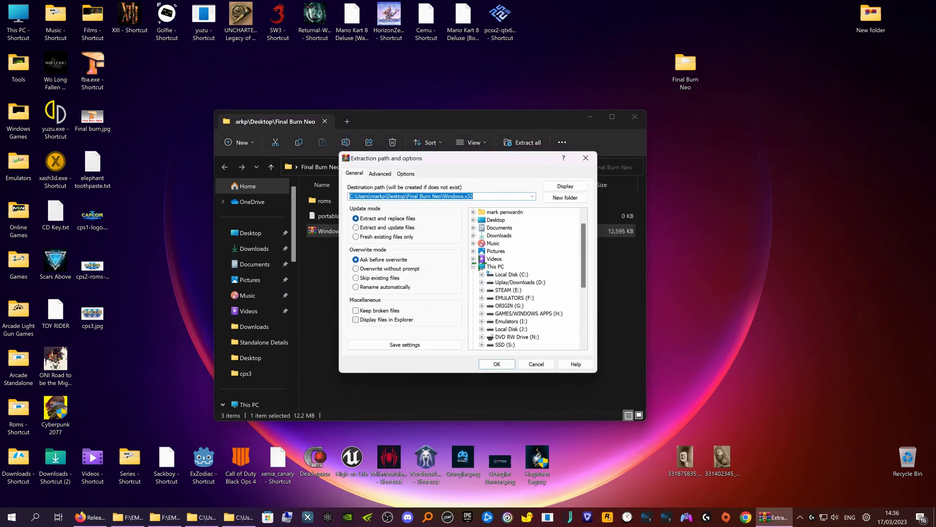
pyautogui.click(526, 363)
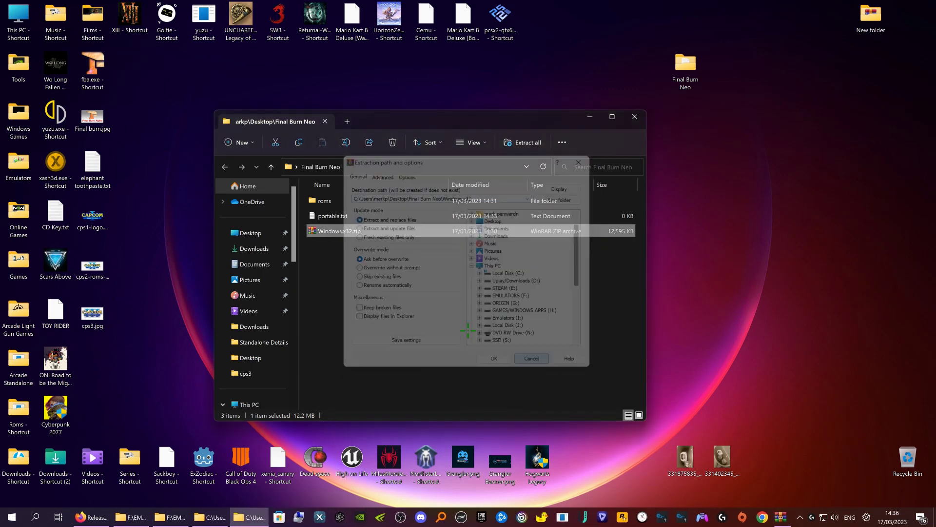
# Extract Windows.x32.zip with WinRAR directly into the Final Burn Neo folder
pyautogui.rightClick(343, 231)
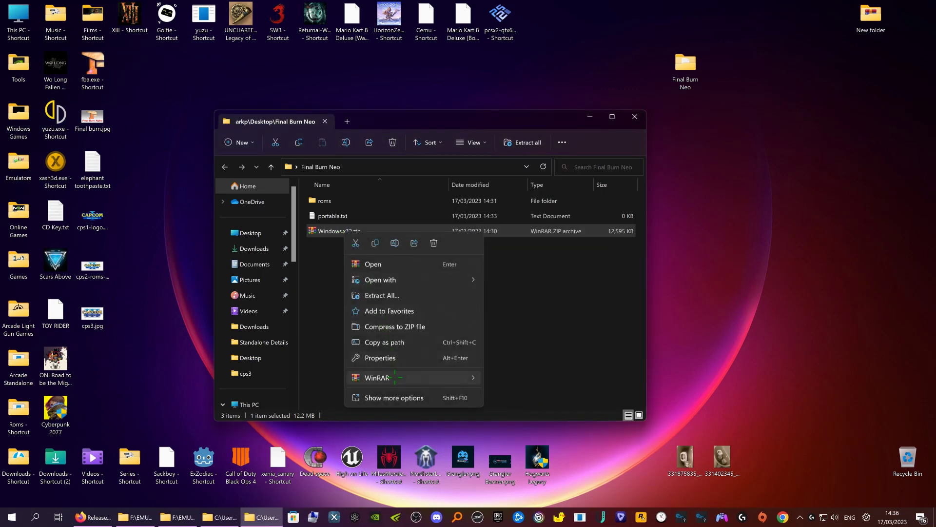
pyautogui.moveTo(439, 378)
pyautogui.click(517, 425)
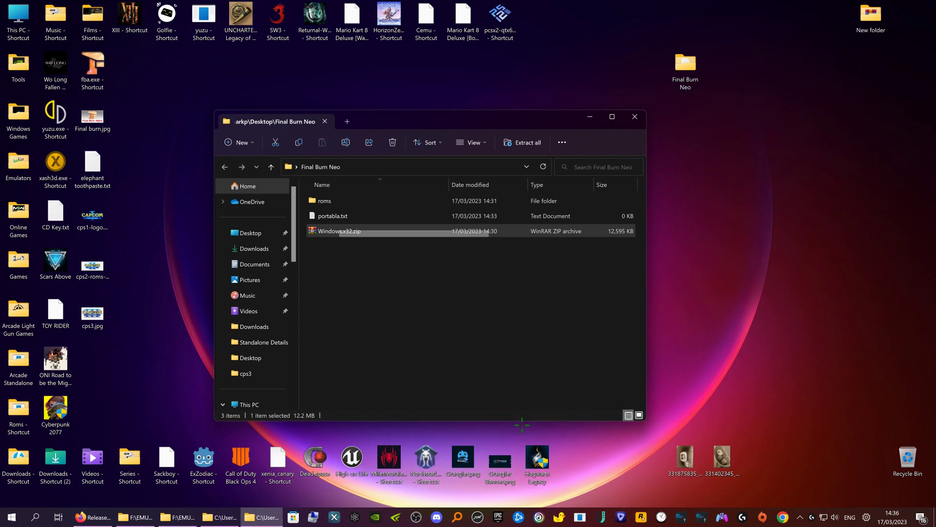
pyautogui.click(381, 356)
# Launch fbneo.exe, dismiss the first-run notice and accept the license agreement
pyautogui.click(350, 231)
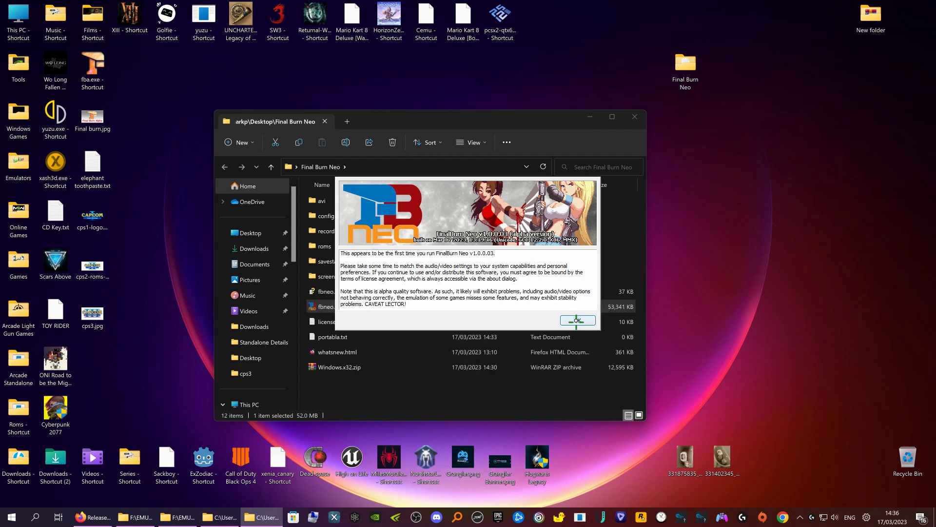
pyautogui.click(576, 320)
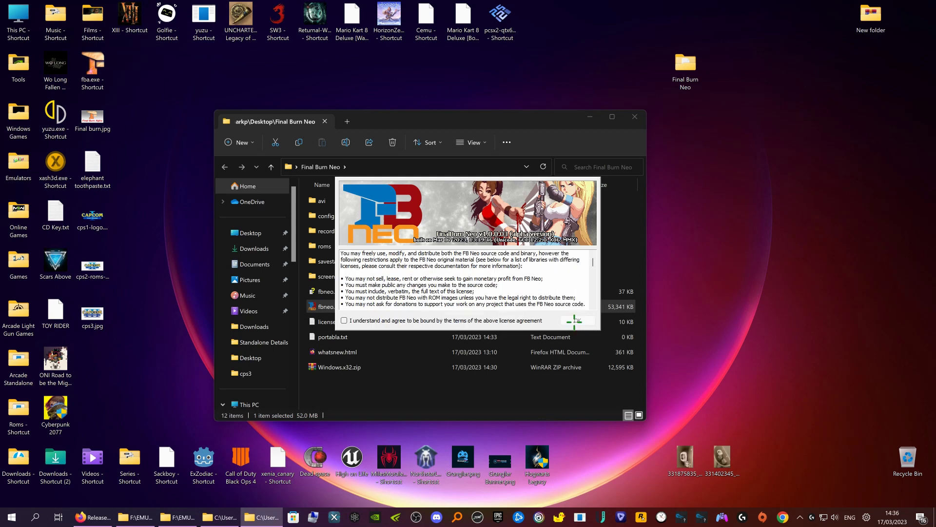
pyautogui.click(344, 320)
pyautogui.scroll(-15, 426, 287)
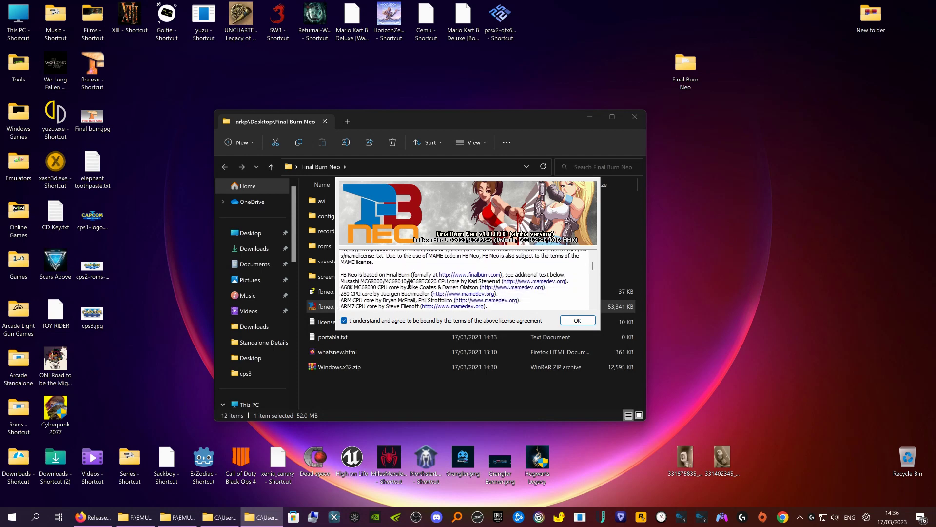
pyautogui.scroll(-15, 426, 287)
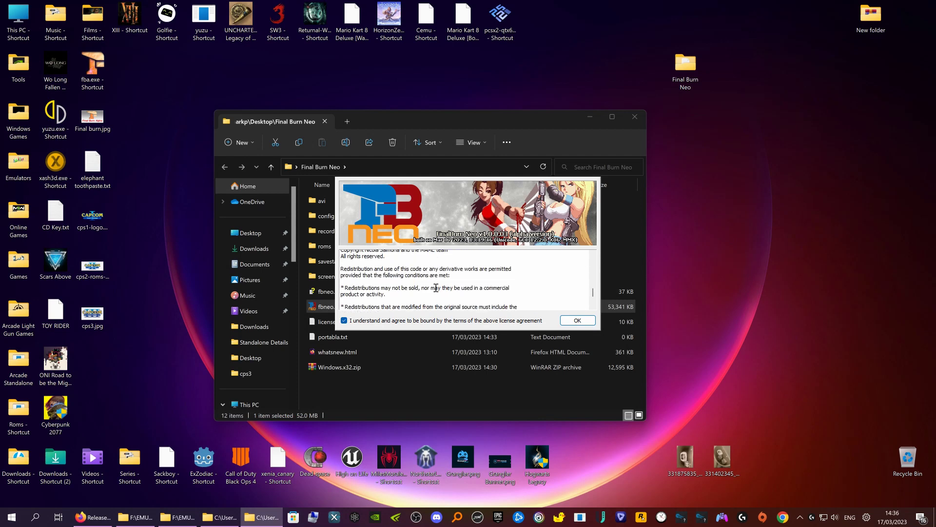
pyautogui.click(588, 318)
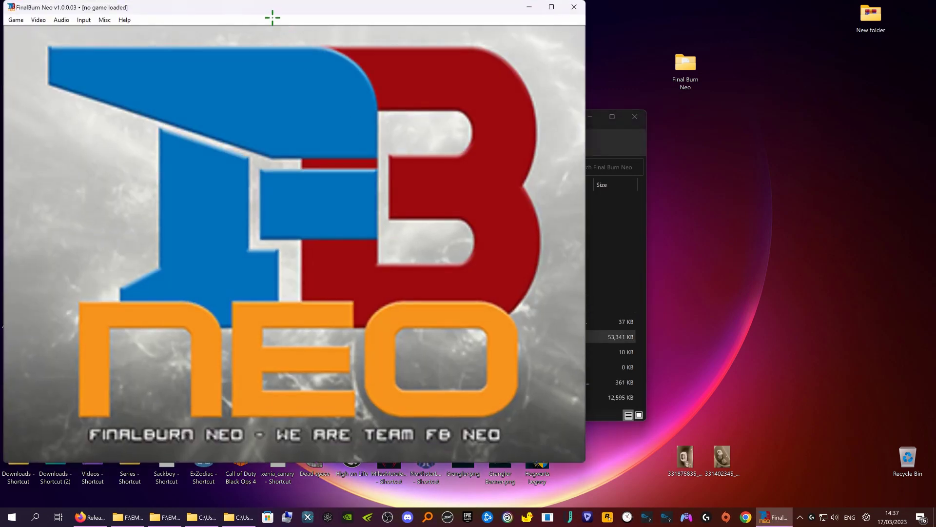
# Open the game selection list and enable the Always show clones and Use zipnames options
pyautogui.moveTo(253, 7); pyautogui.dragTo(436, 28)
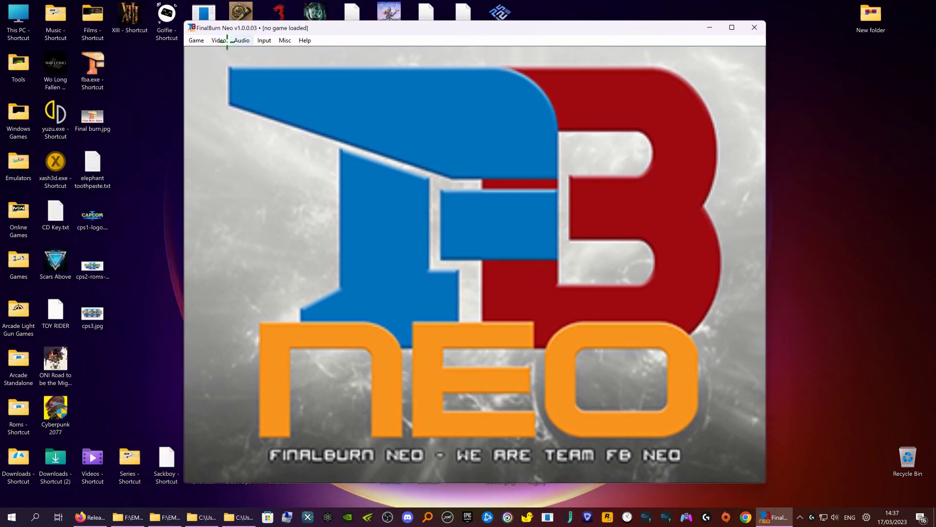
pyautogui.click(194, 41)
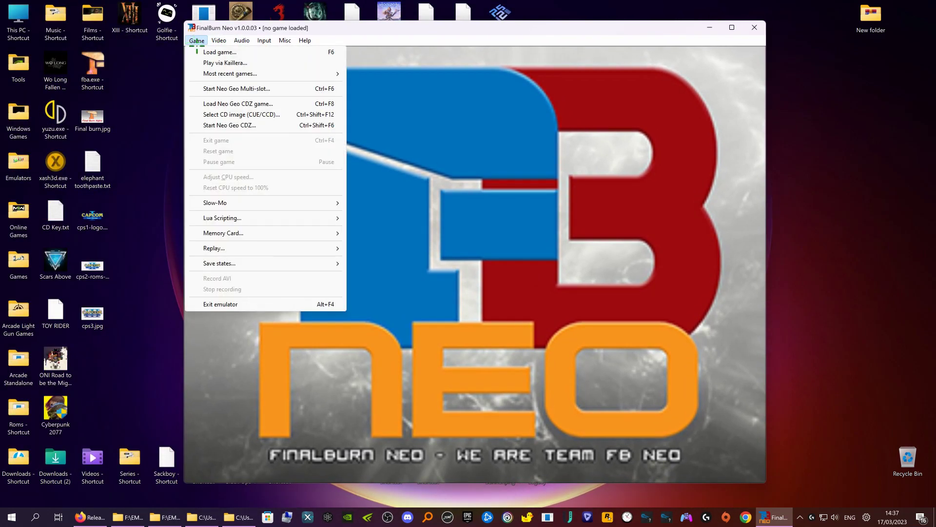
pyautogui.click(208, 52)
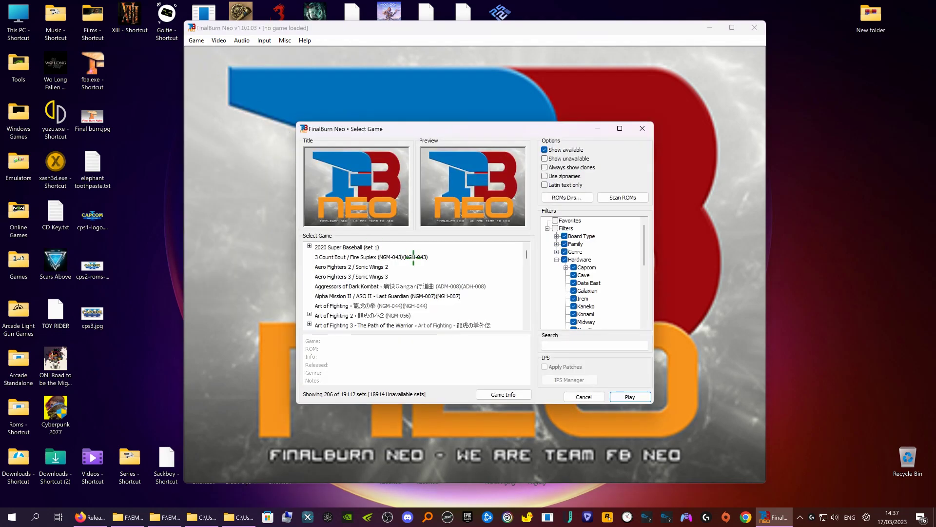
pyautogui.scroll(-20, 414, 257)
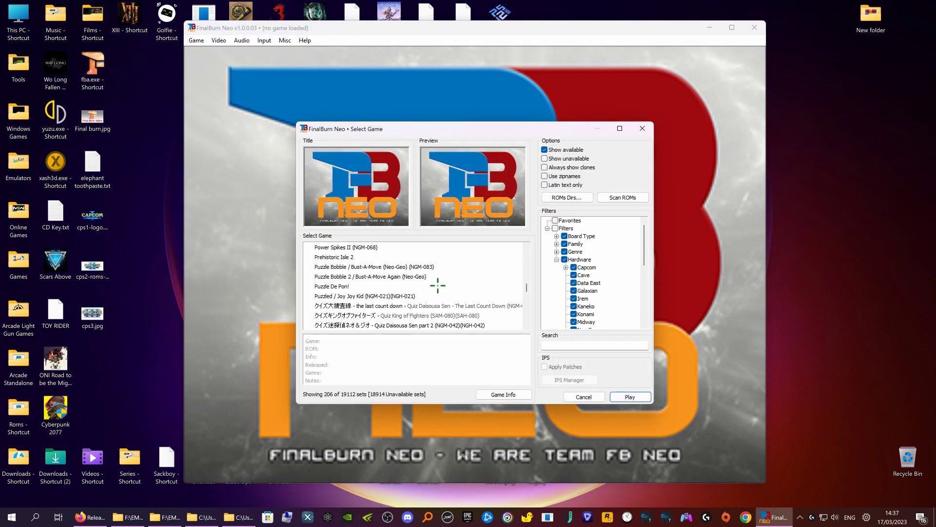
pyautogui.scroll(-20, 437, 285)
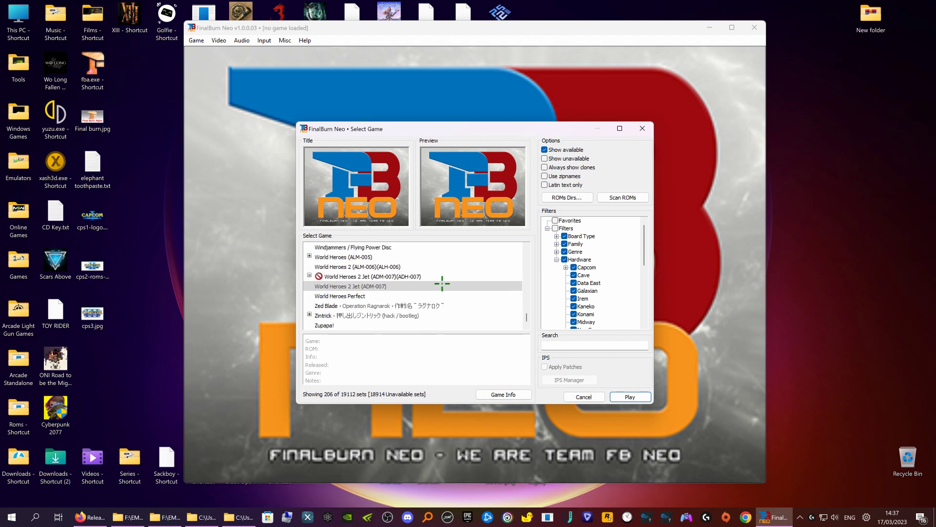
pyautogui.scroll(10, 502, 280)
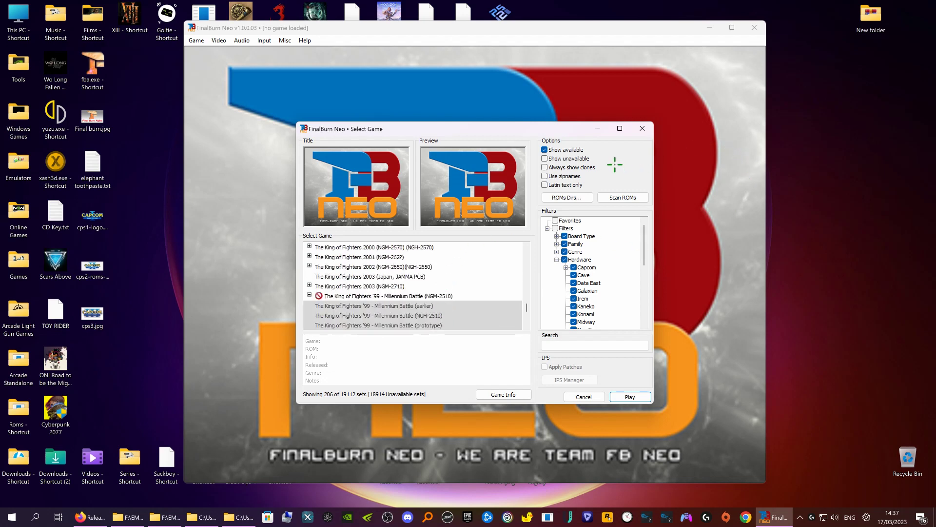
pyautogui.click(568, 166)
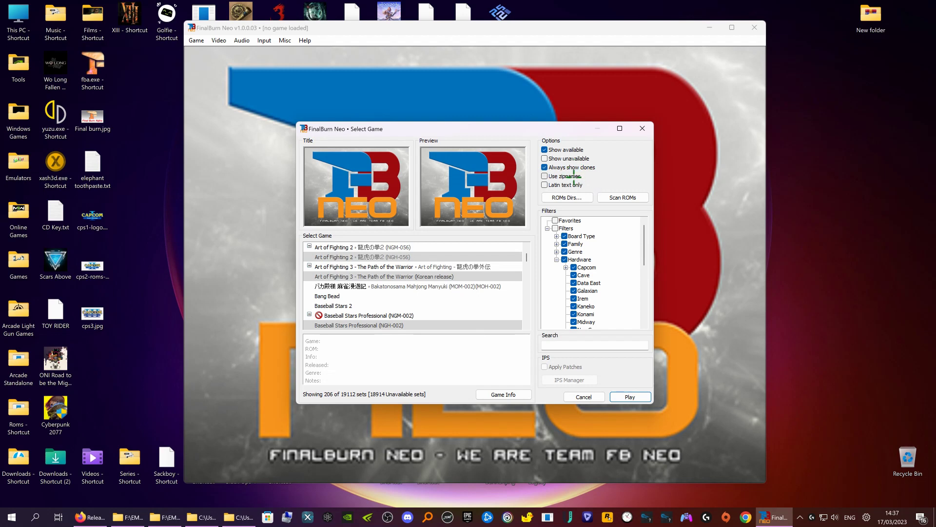
pyautogui.click(573, 176)
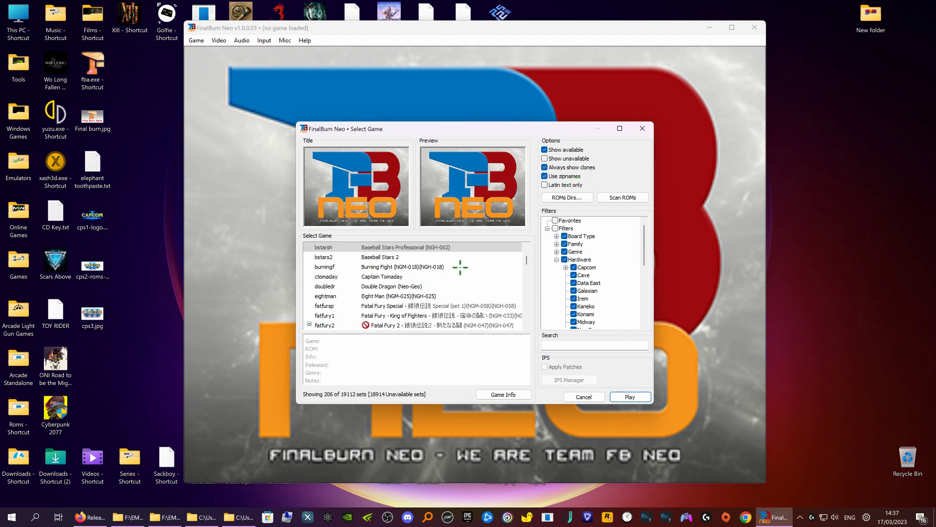
# Look through the available games listed with their zip names and clones
pyautogui.scroll(-20, 412, 286)
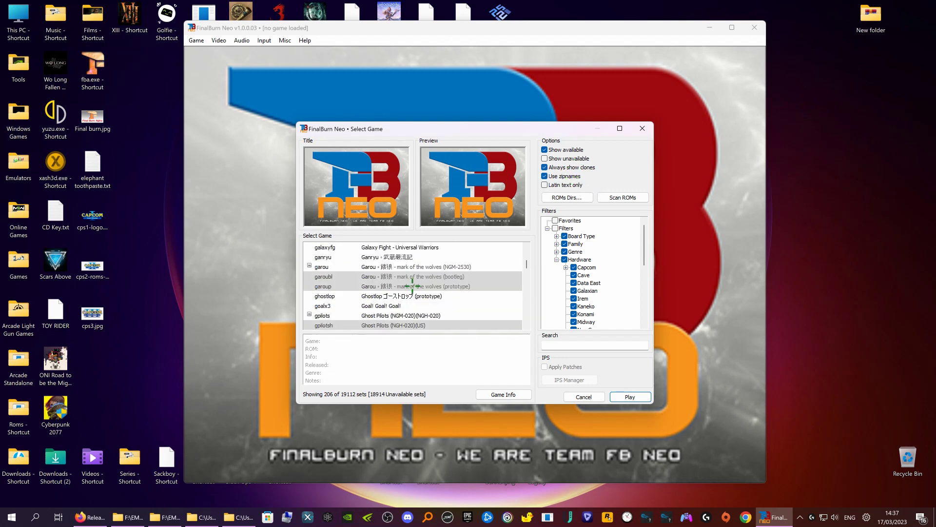
pyautogui.scroll(-20, 412, 286)
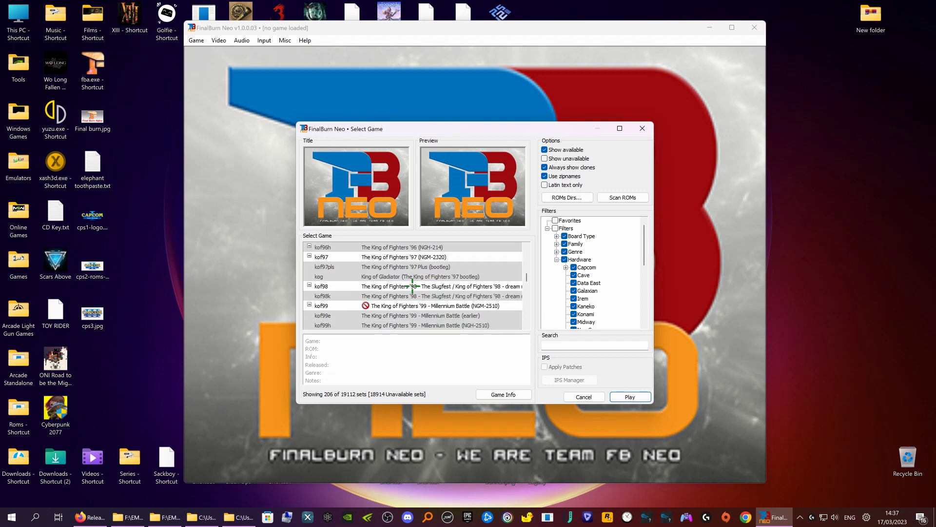
pyautogui.scroll(-15, 412, 286)
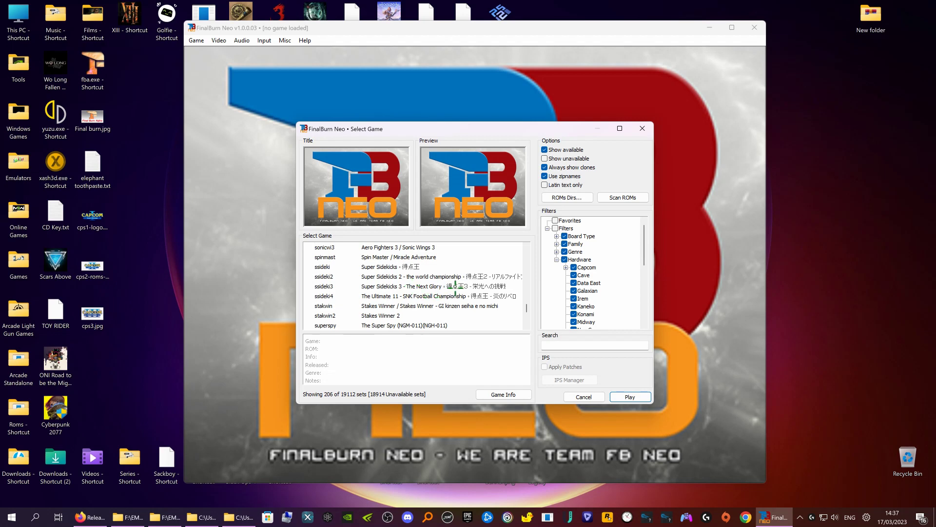
pyautogui.scroll(-1, 459, 292)
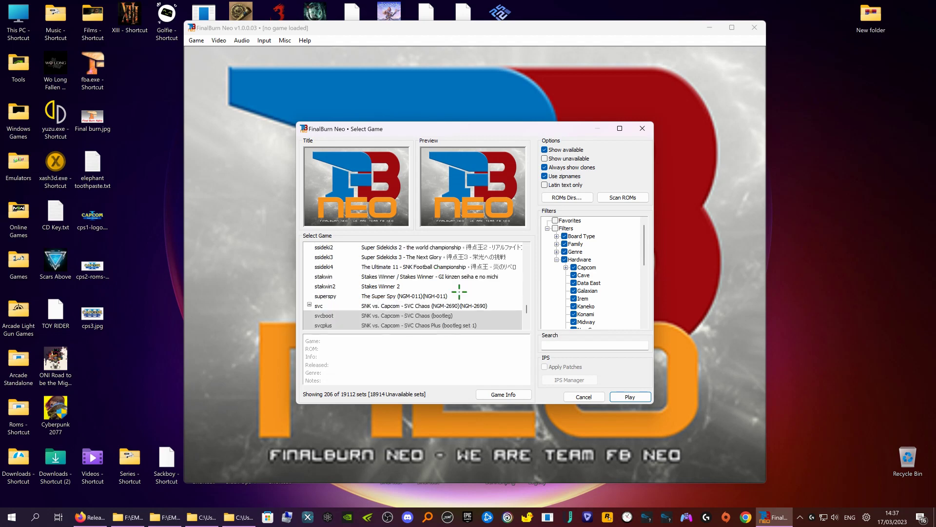
pyautogui.scroll(-1, 459, 292)
pyautogui.scroll(-5, 460, 291)
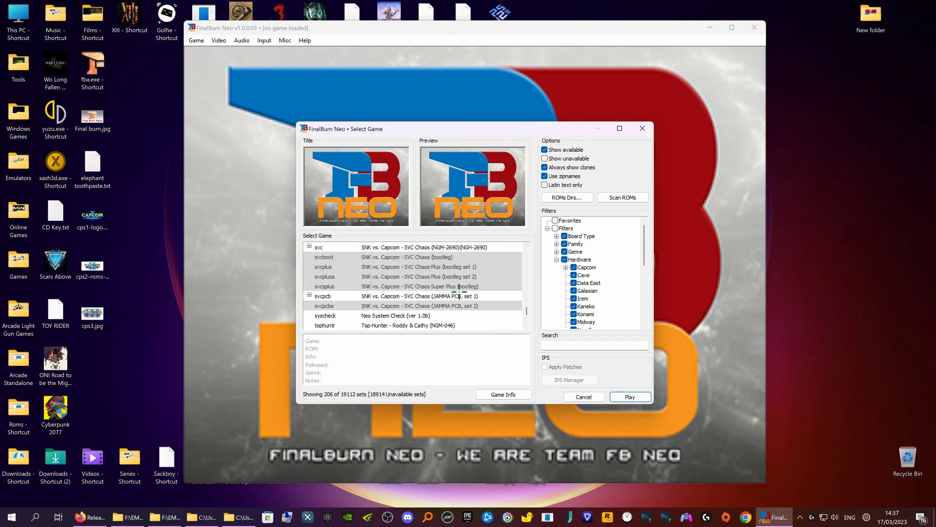
pyautogui.scroll(-3, 459, 291)
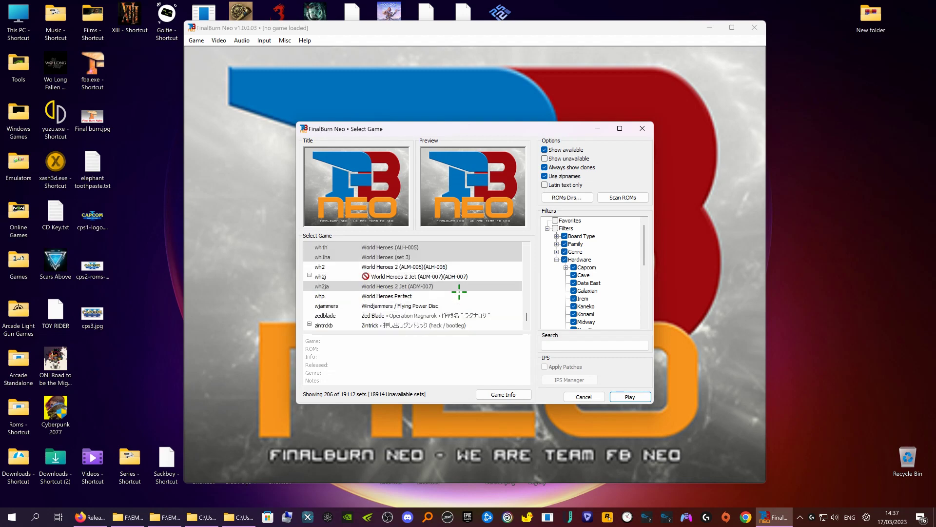
pyautogui.scroll(10, 459, 291)
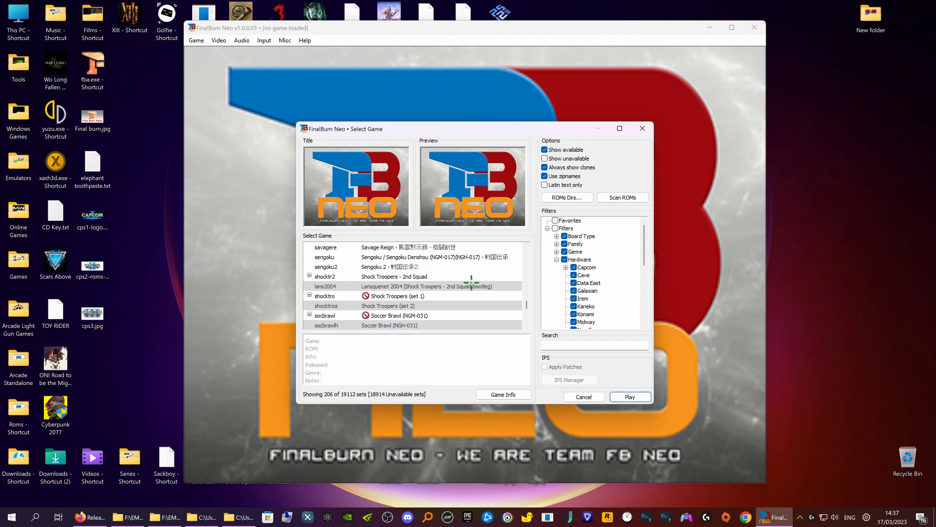
pyautogui.scroll(8, 467, 269)
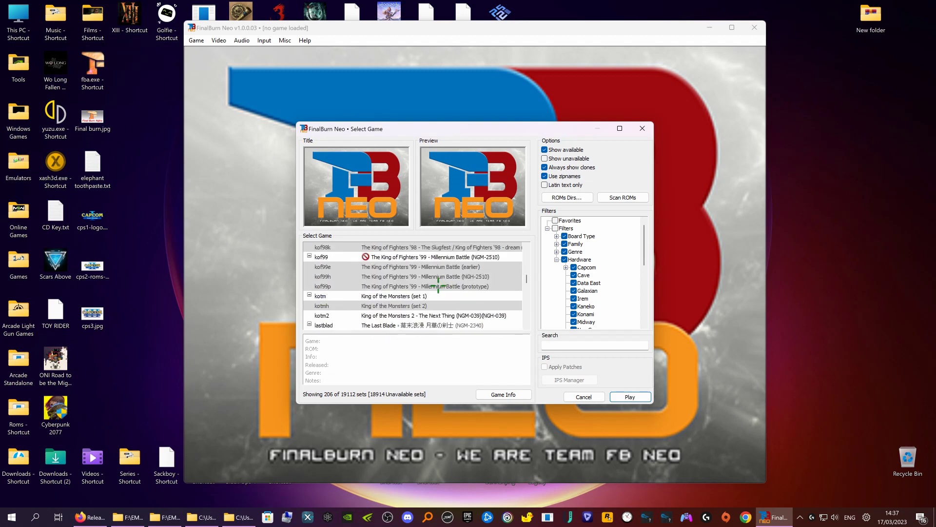
# Examine the ROM paths settings and the folder browser for Path #1, and close the game selection
pyautogui.click(573, 198)
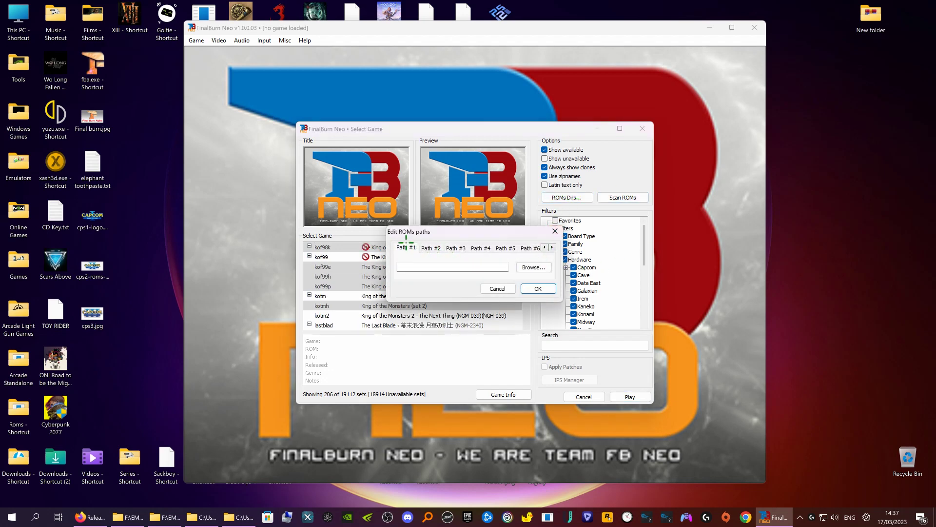
pyautogui.click(533, 267)
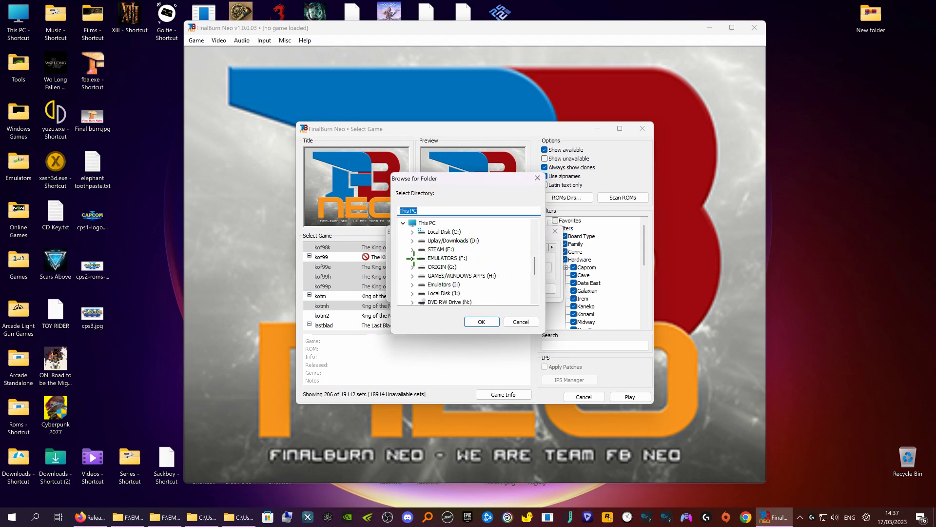
pyautogui.click(521, 322)
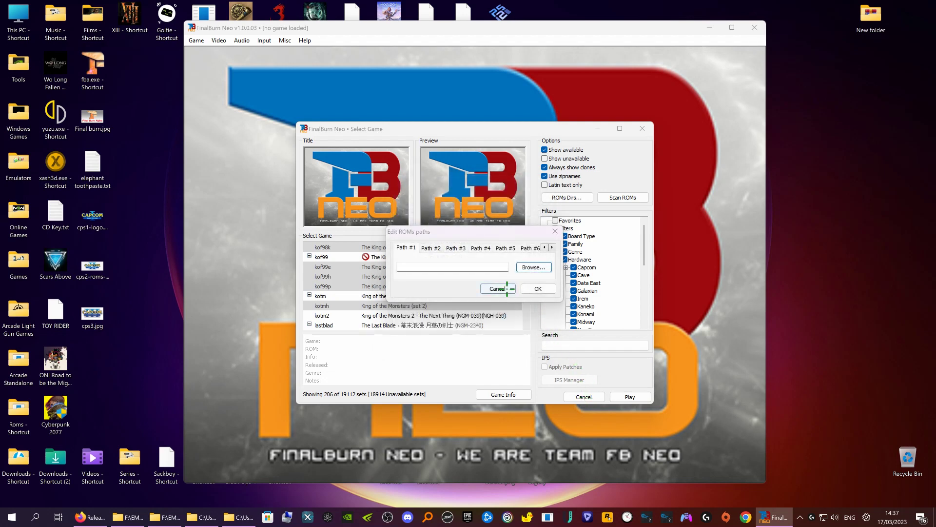
pyautogui.click(497, 288)
pyautogui.click(585, 397)
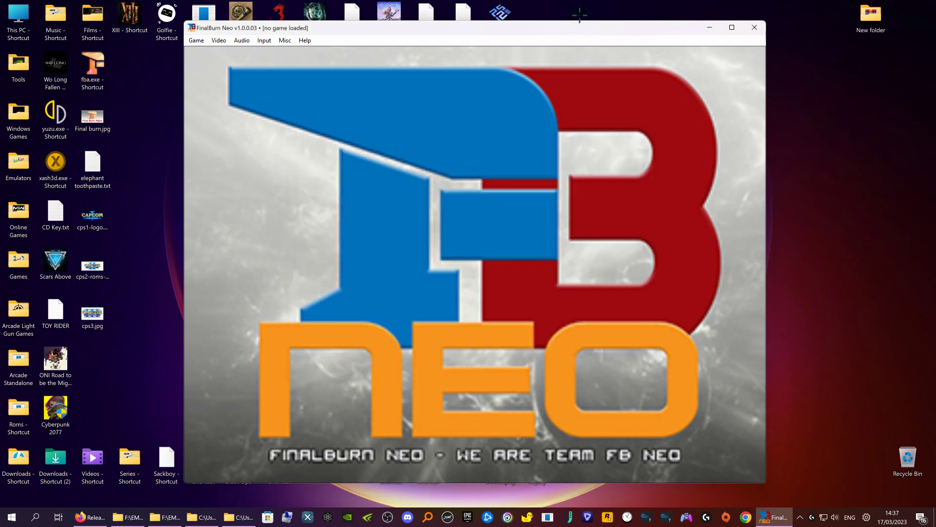
# Reposition the emulator window on the desktop and open the ROM directory settings from the game selection list
pyautogui.moveTo(576, 39); pyautogui.dragTo(557, 349)
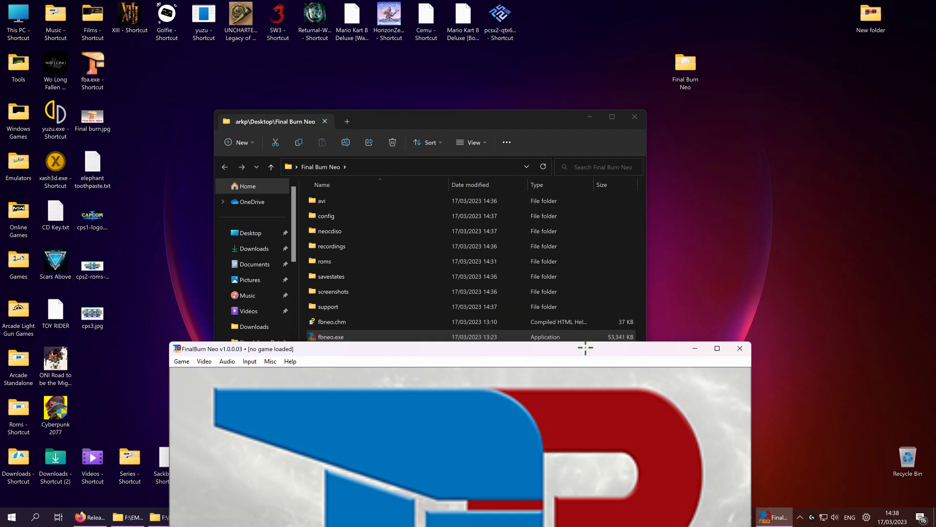
pyautogui.moveTo(585, 347); pyautogui.dragTo(619, 88)
pyautogui.click(215, 101)
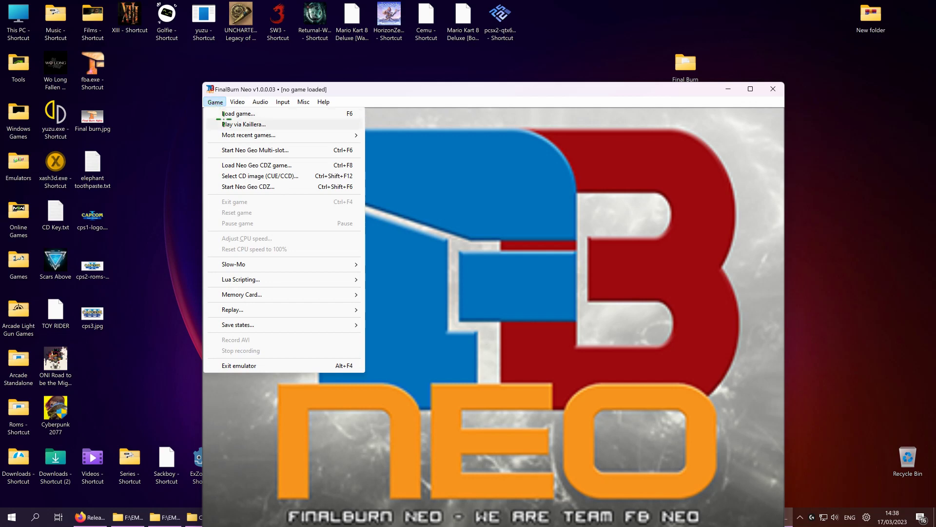
pyautogui.click(218, 113)
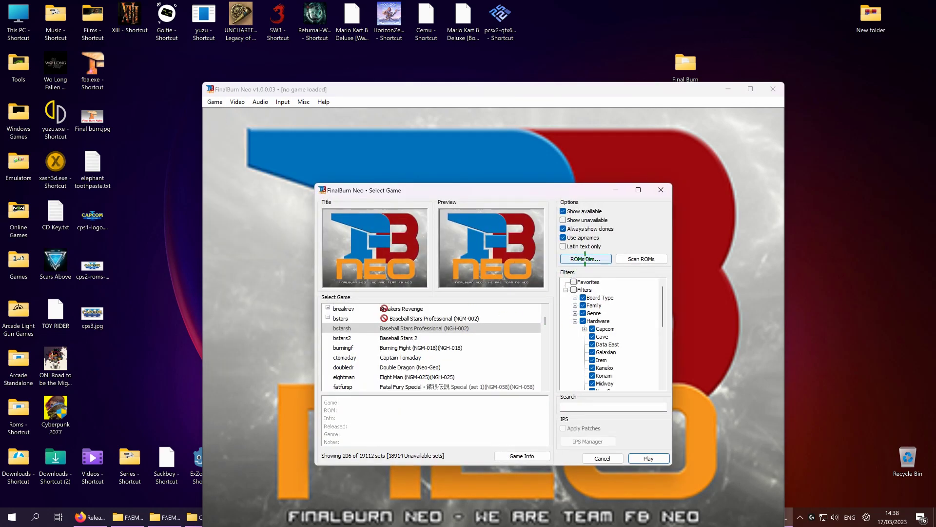
pyautogui.click(585, 259)
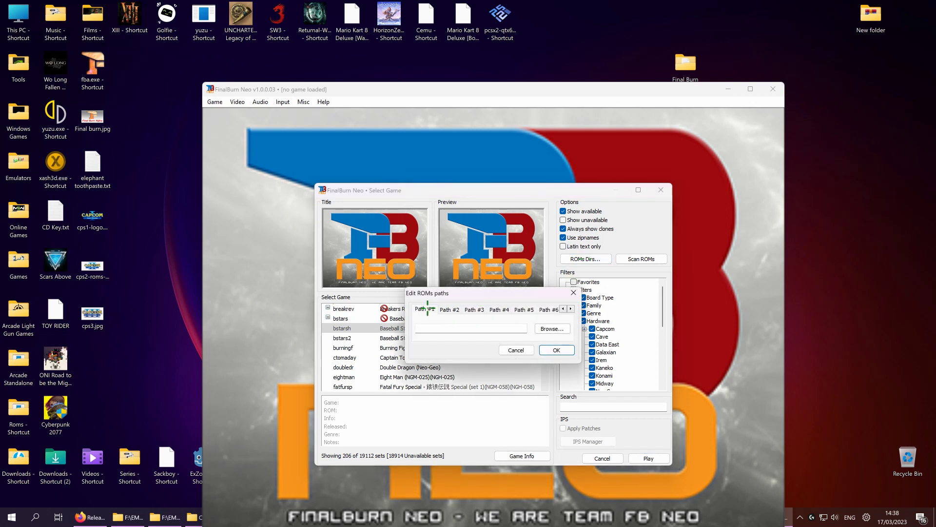
# Set ROM Path #1 to the Cps1 folder inside Desktop > Final Burn Neo > roms > Cps
pyautogui.click(547, 327)
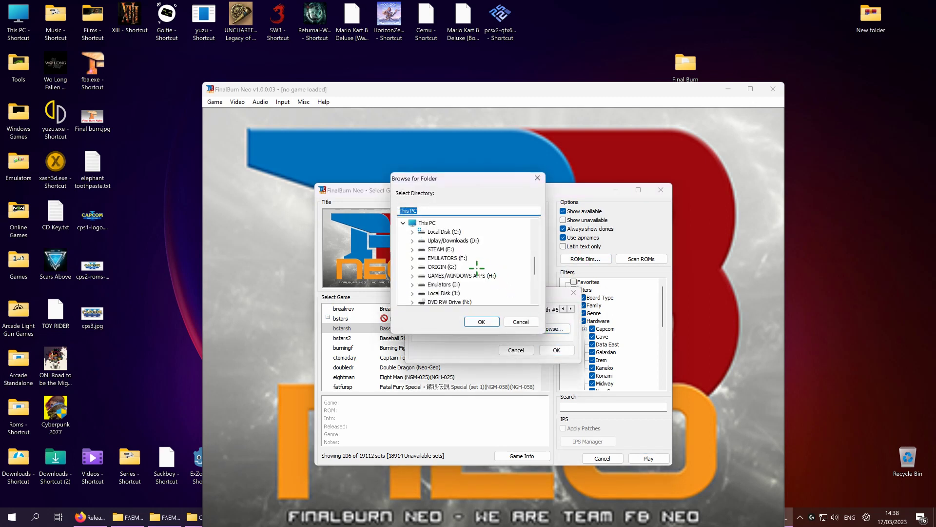
pyautogui.scroll(4, 477, 268)
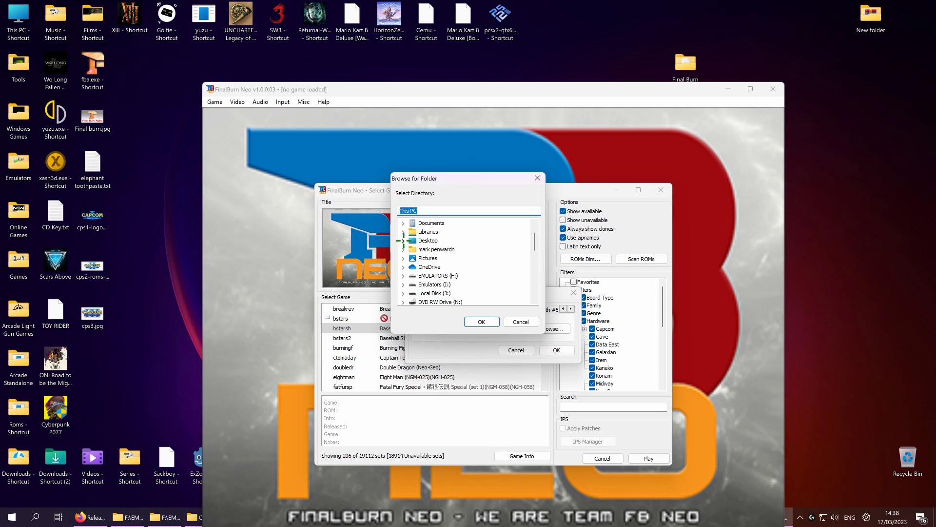
pyautogui.click(403, 240)
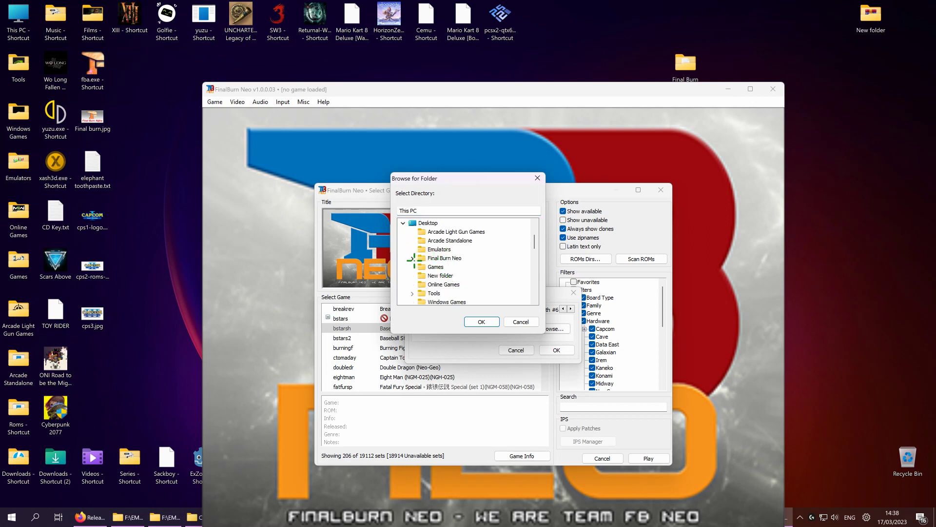
pyautogui.click(413, 258)
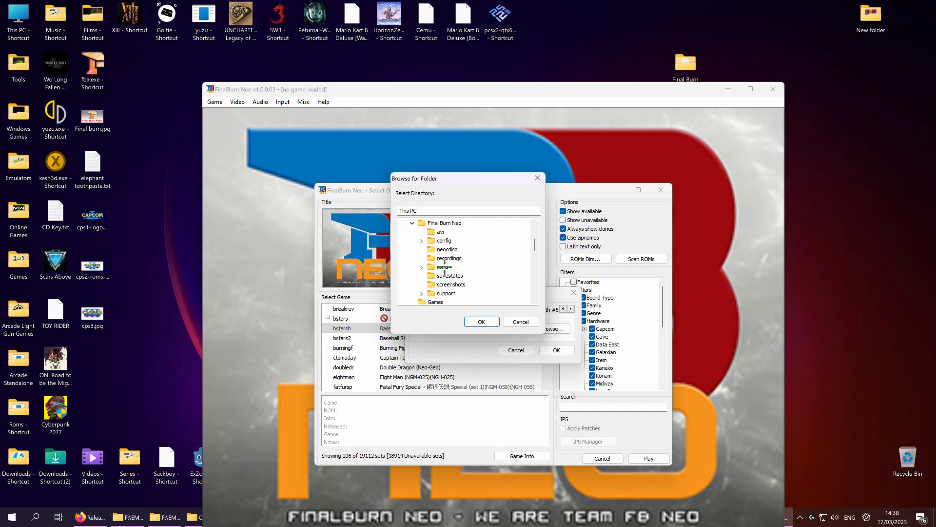
pyautogui.click(421, 266)
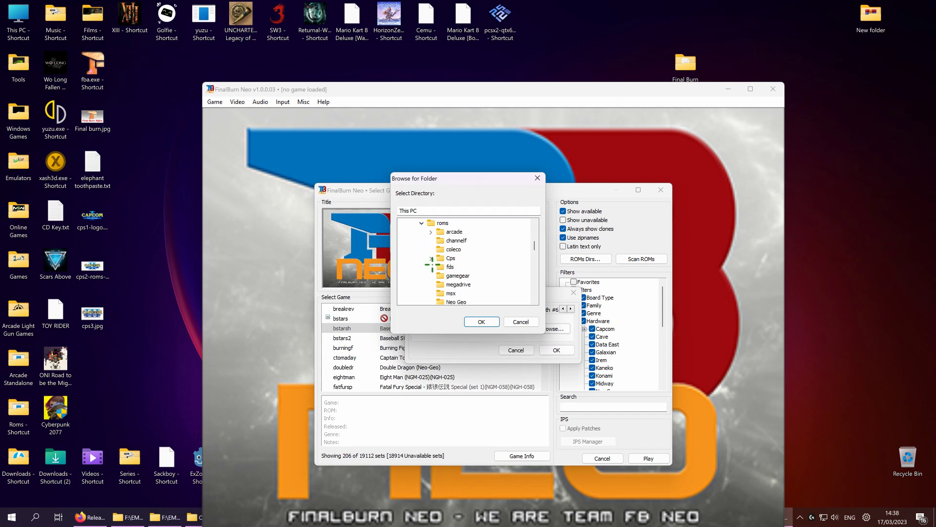
pyautogui.click(431, 258)
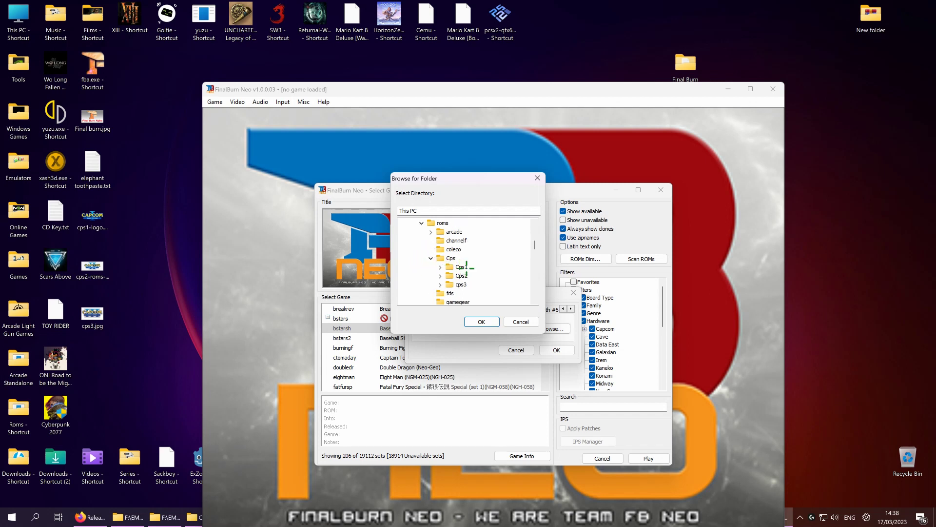
pyautogui.click(458, 266)
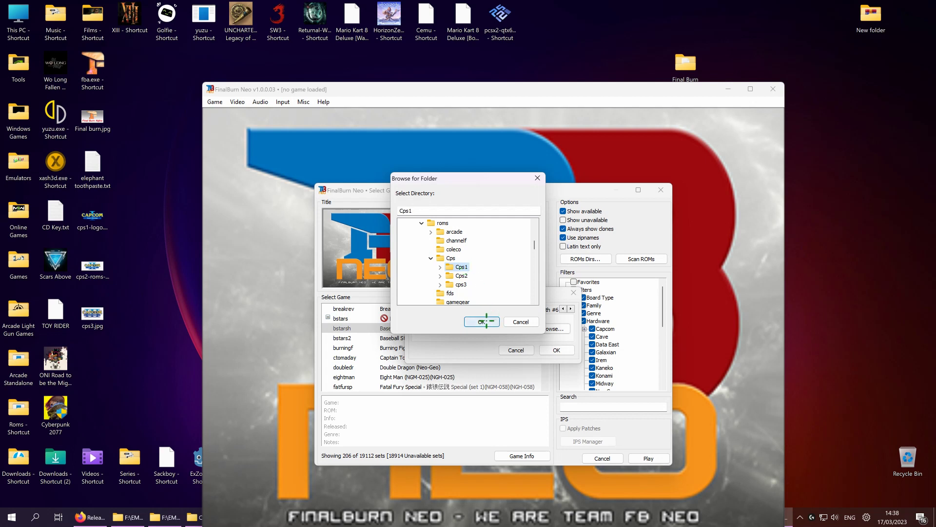
pyautogui.click(482, 321)
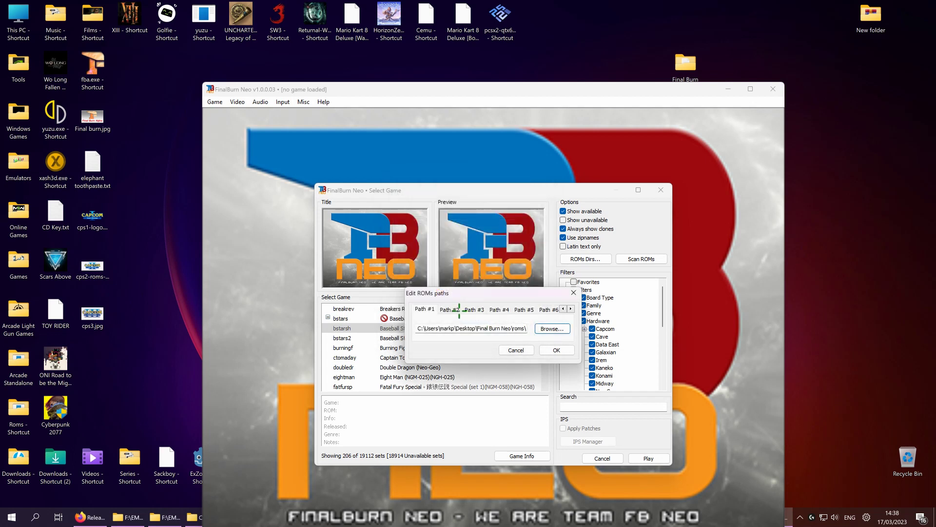
# Set ROM Path #2 to the Cps2 folder inside Desktop > Final Burn Neo > roms > Cps
pyautogui.click(452, 309)
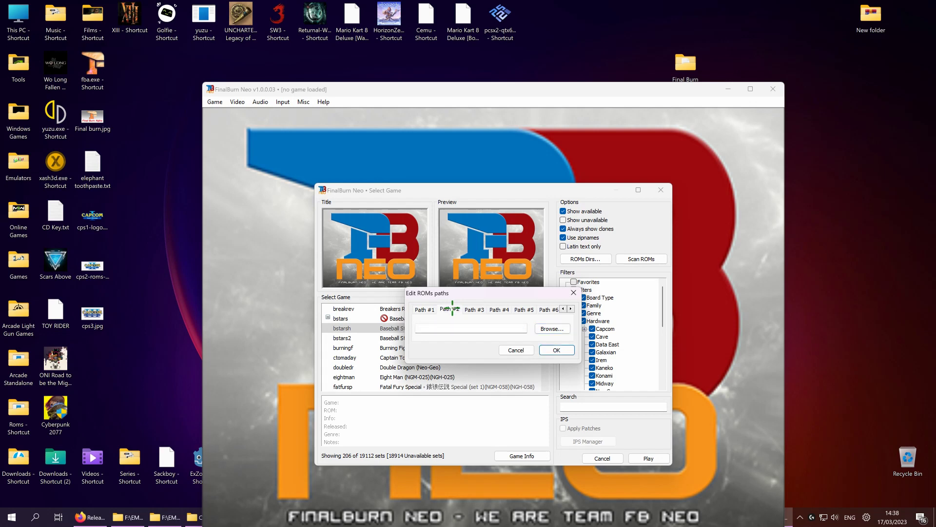
pyautogui.click(540, 330)
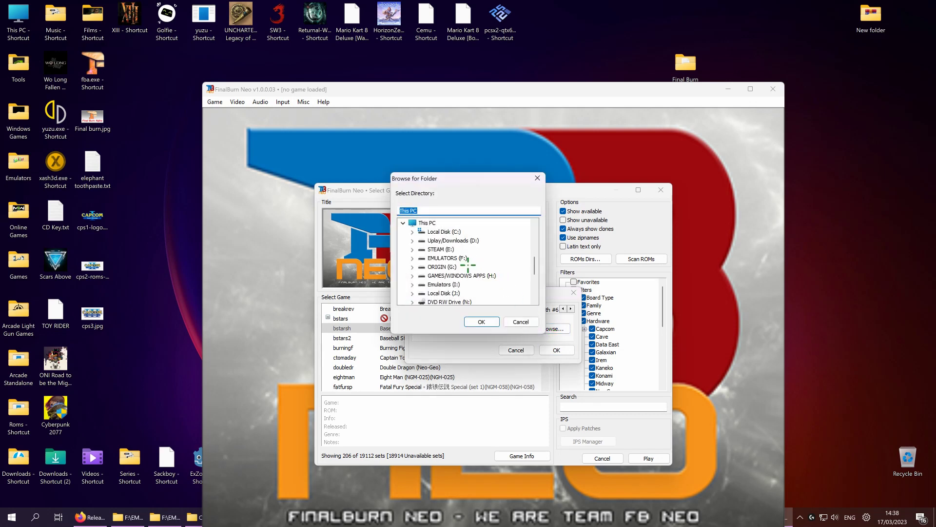
pyautogui.scroll(3, 425, 244)
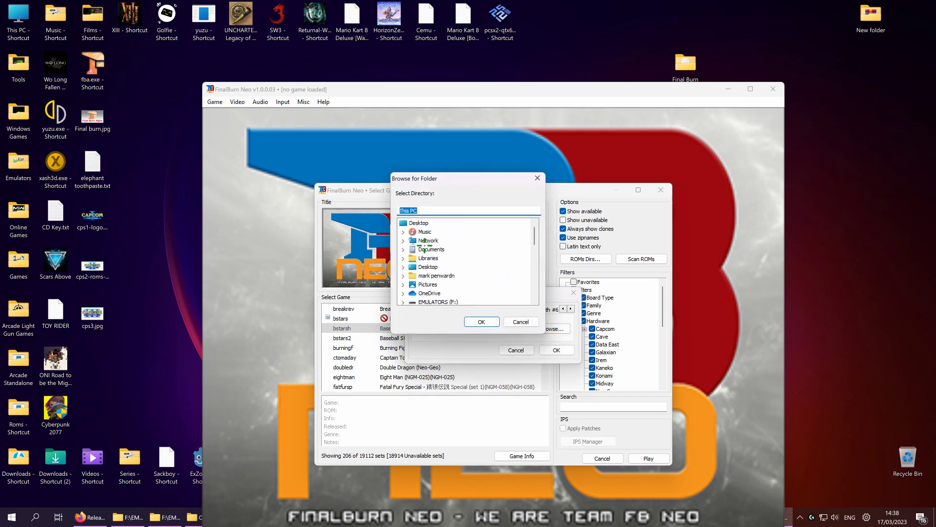
pyautogui.click(404, 267)
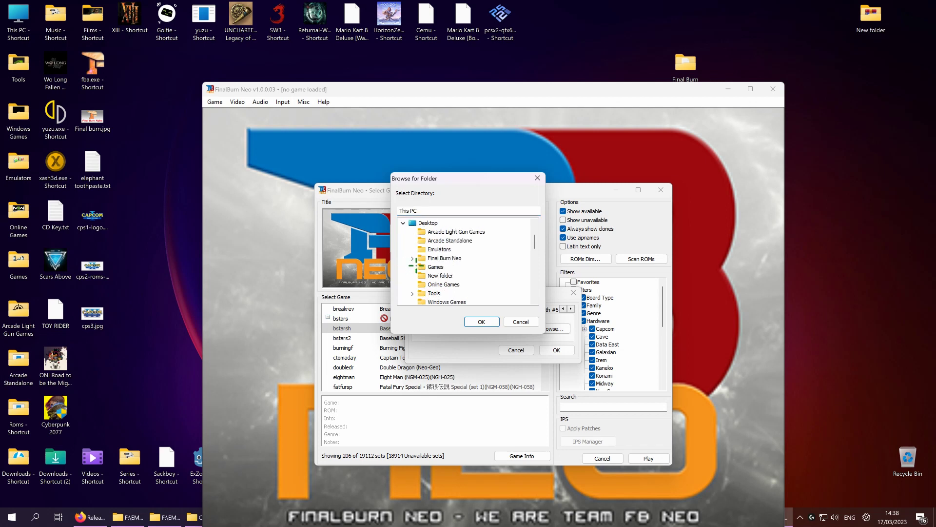
pyautogui.click(412, 258)
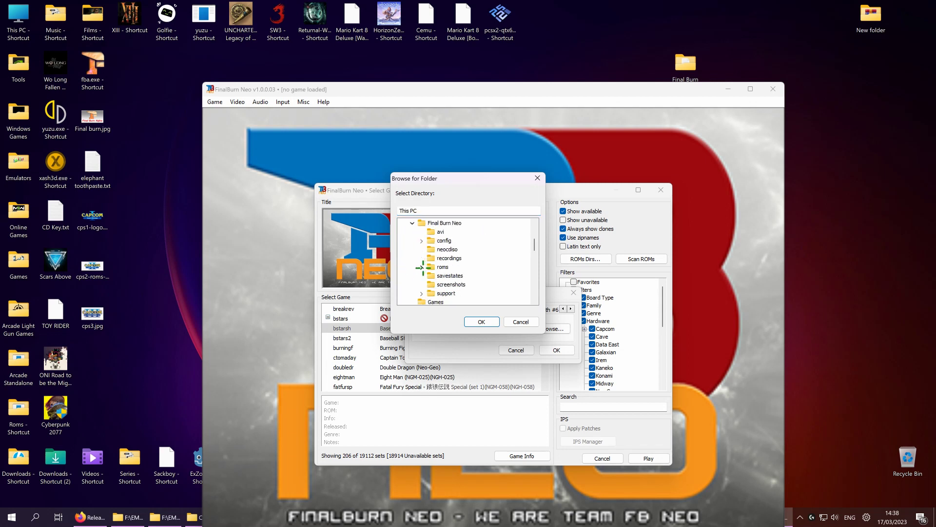
pyautogui.click(422, 266)
pyautogui.click(431, 258)
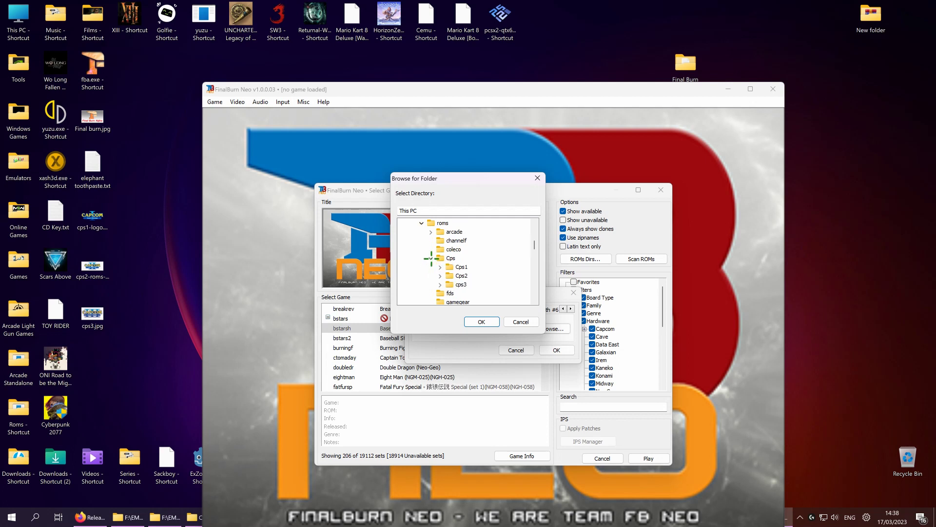
pyautogui.click(461, 276)
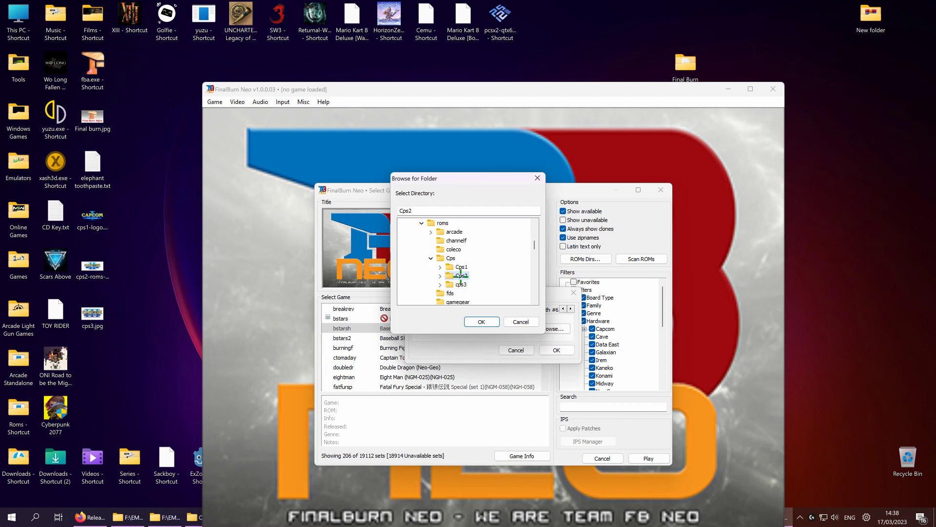
pyautogui.click(482, 321)
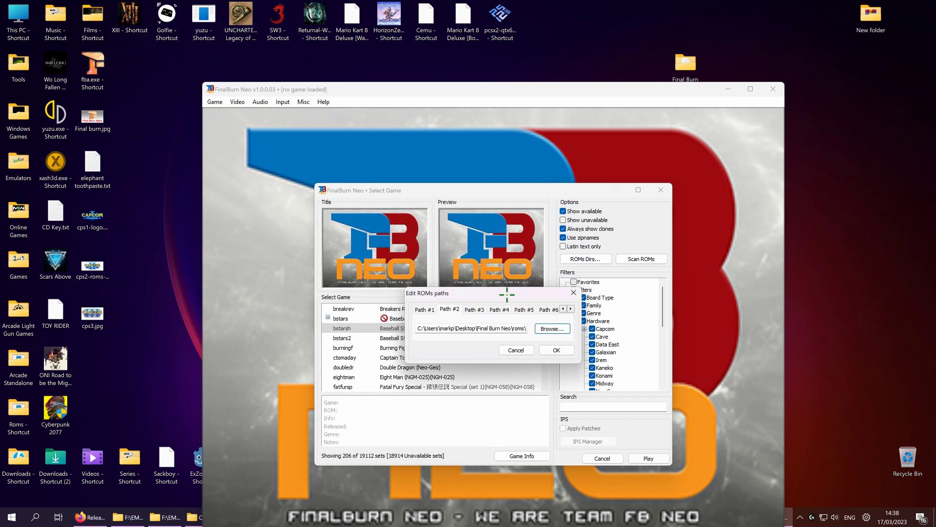
# Set ROM Path #3 to the cps3 folder inside Desktop > Final Burn Neo > roms > Cps
pyautogui.click(475, 309)
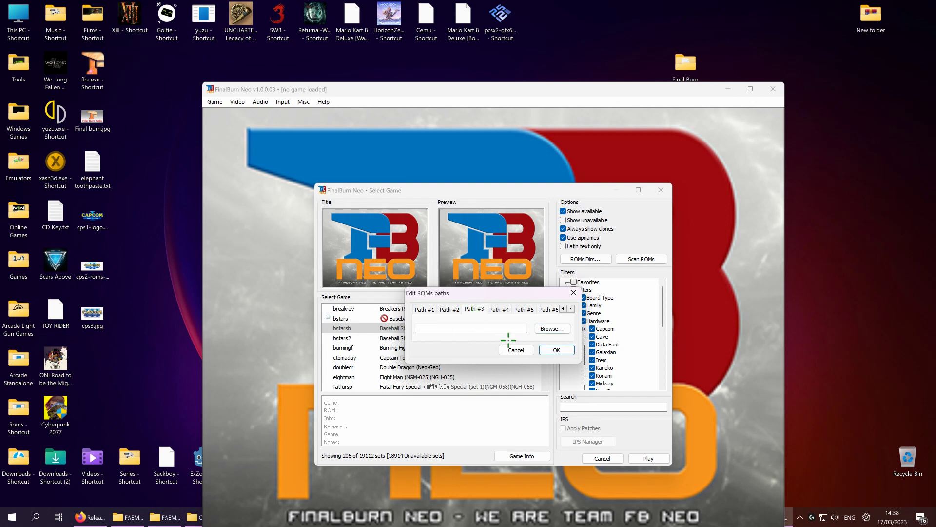
pyautogui.click(548, 328)
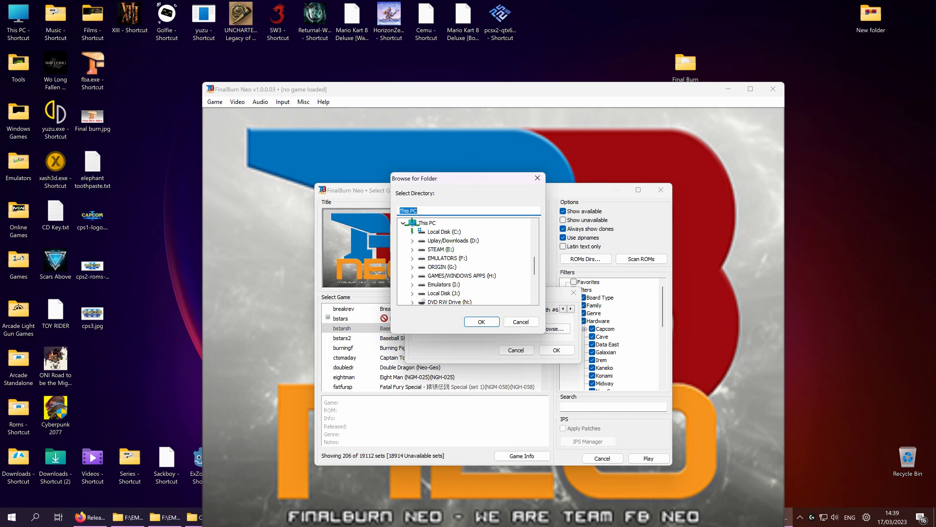
pyautogui.scroll(3, 427, 244)
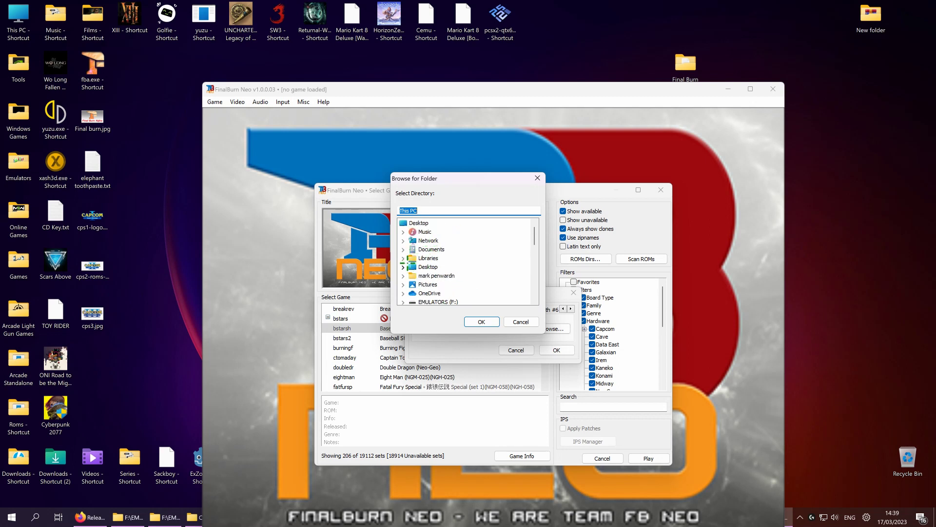
pyautogui.click(403, 267)
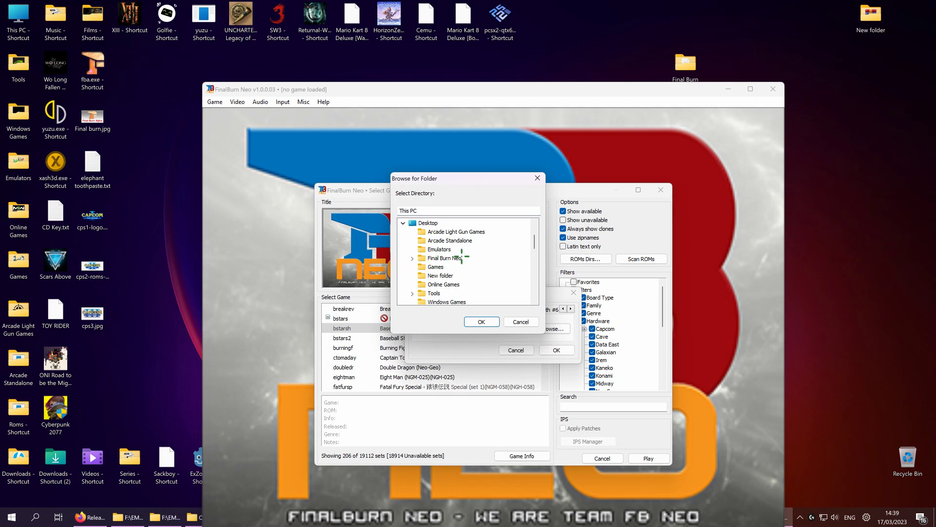
pyautogui.click(413, 258)
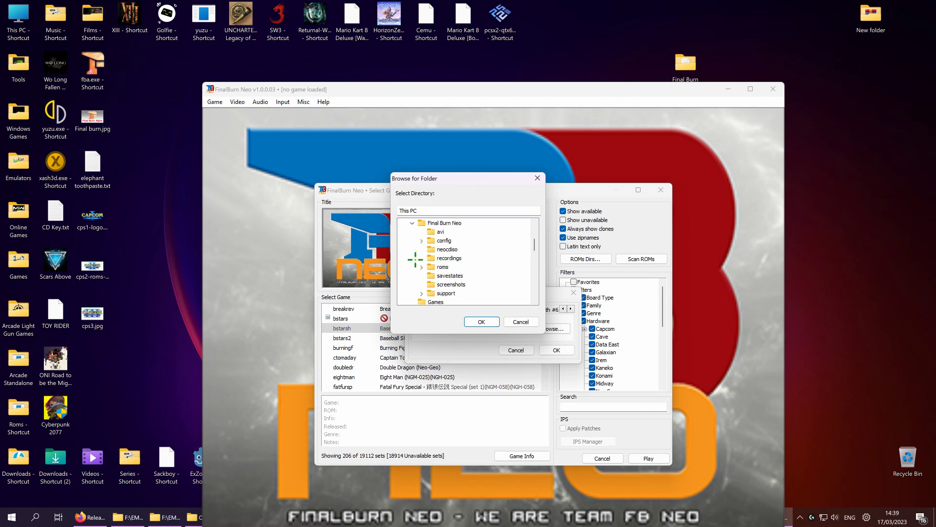
pyautogui.click(421, 267)
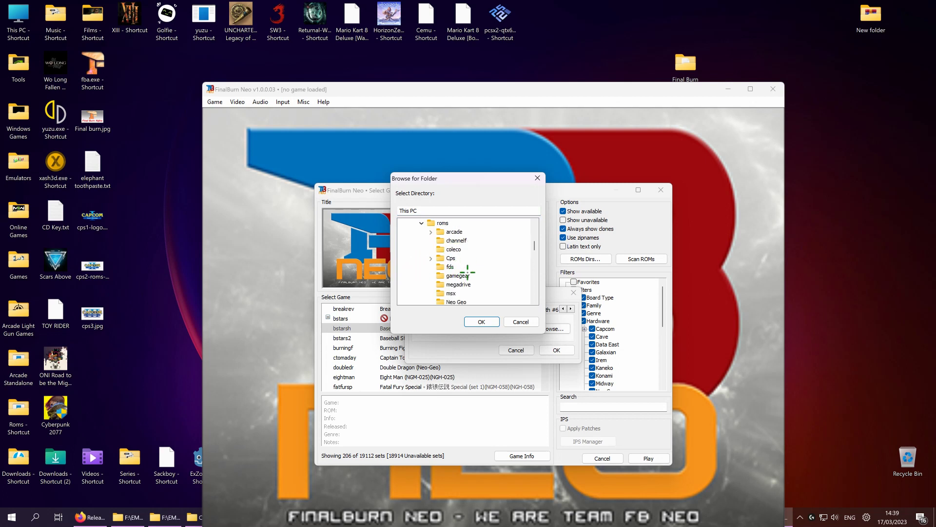
pyautogui.click(431, 258)
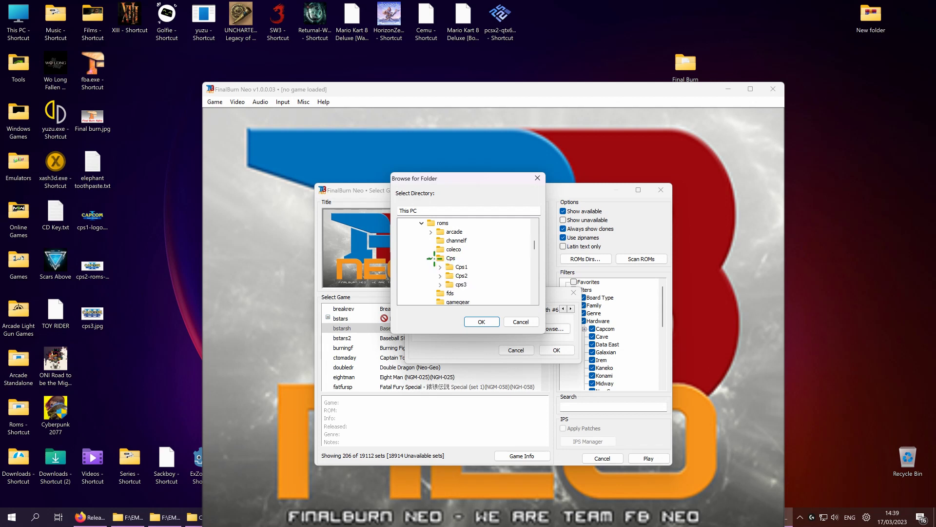
pyautogui.click(461, 284)
pyautogui.click(490, 322)
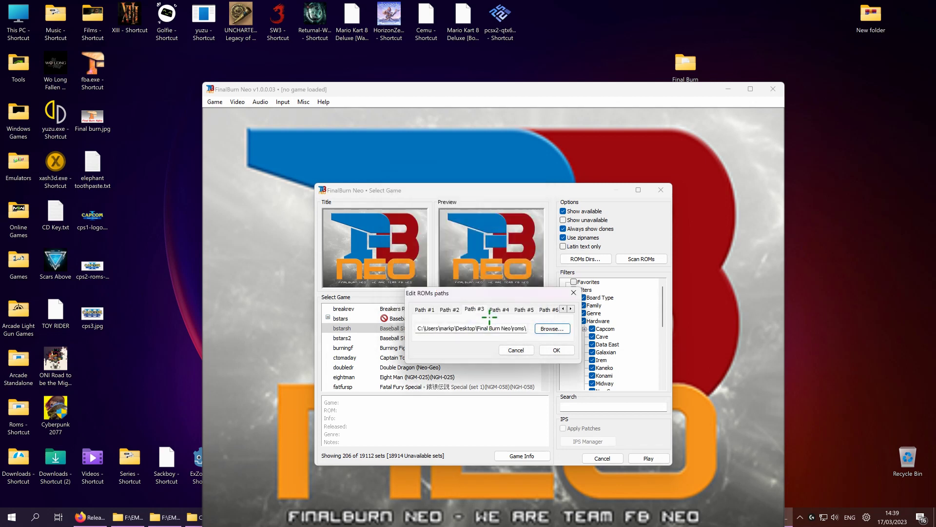
# Set ROM Path #4 to the arcade folder inside Desktop > Final Burn Neo > roms
pyautogui.click(505, 309)
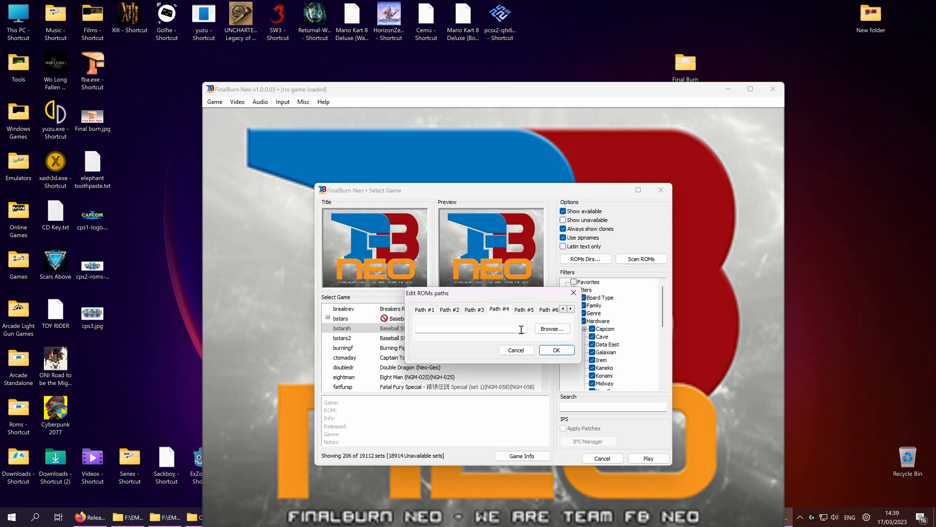
pyautogui.click(552, 329)
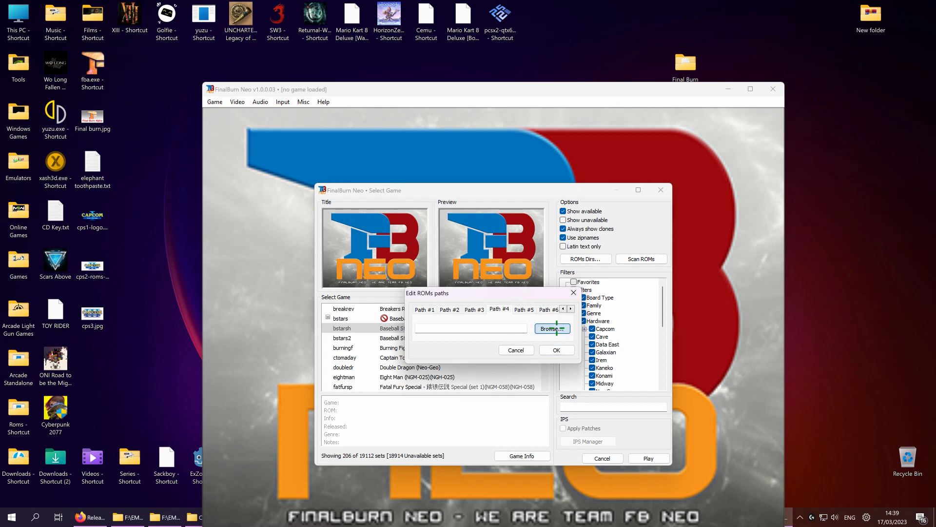
pyautogui.scroll(5, 454, 263)
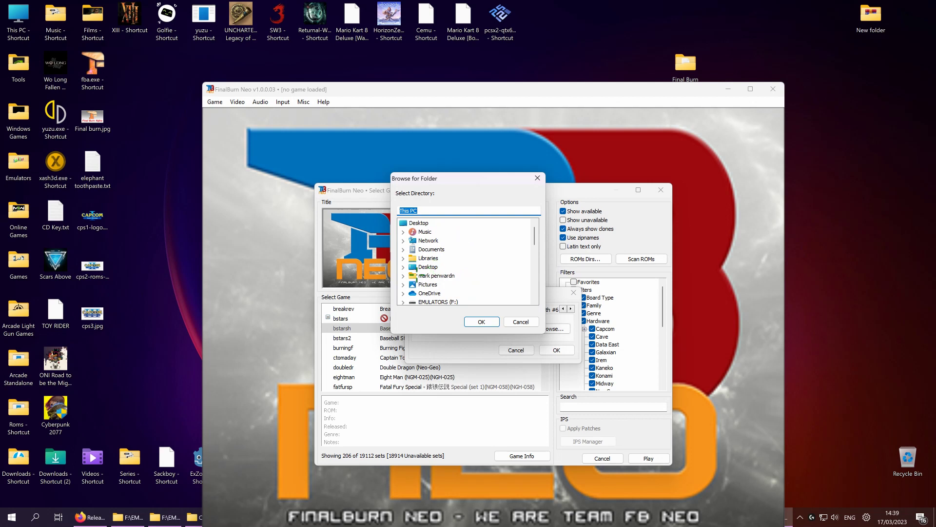
pyautogui.click(402, 267)
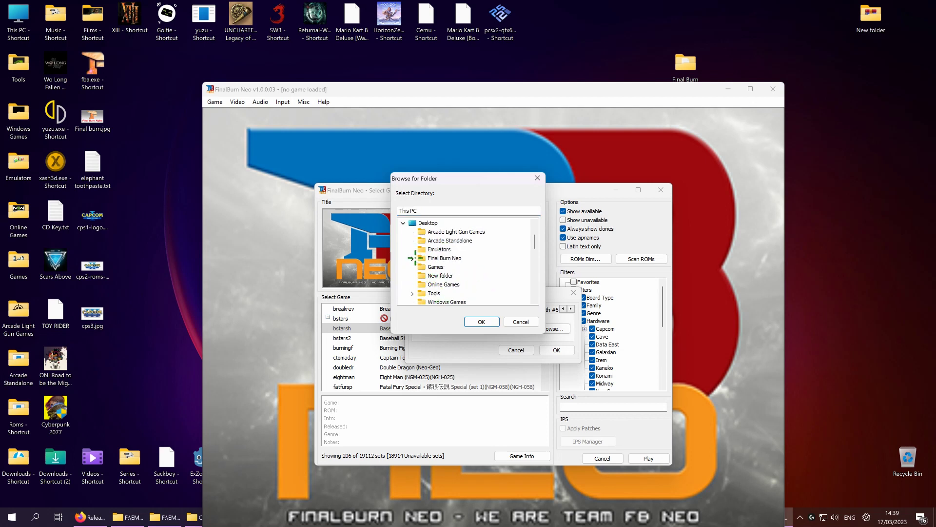
pyautogui.click(412, 257)
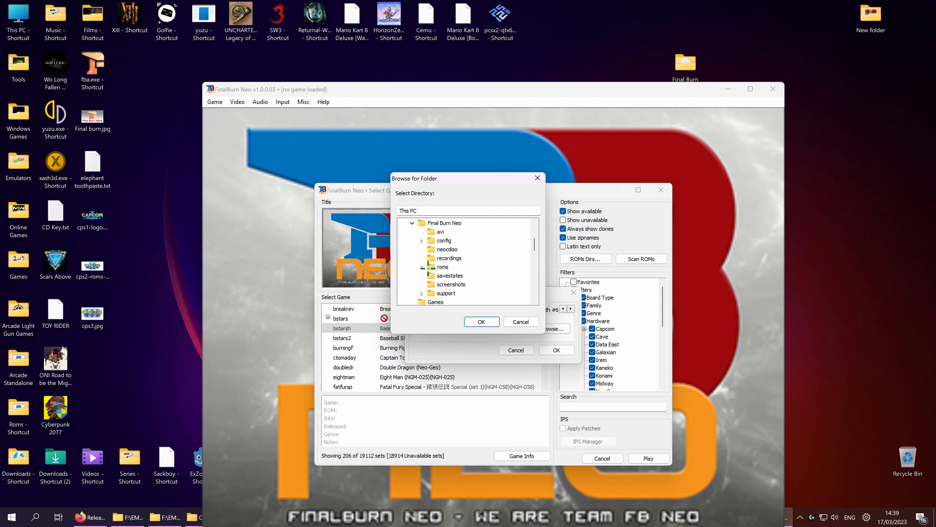
pyautogui.click(422, 267)
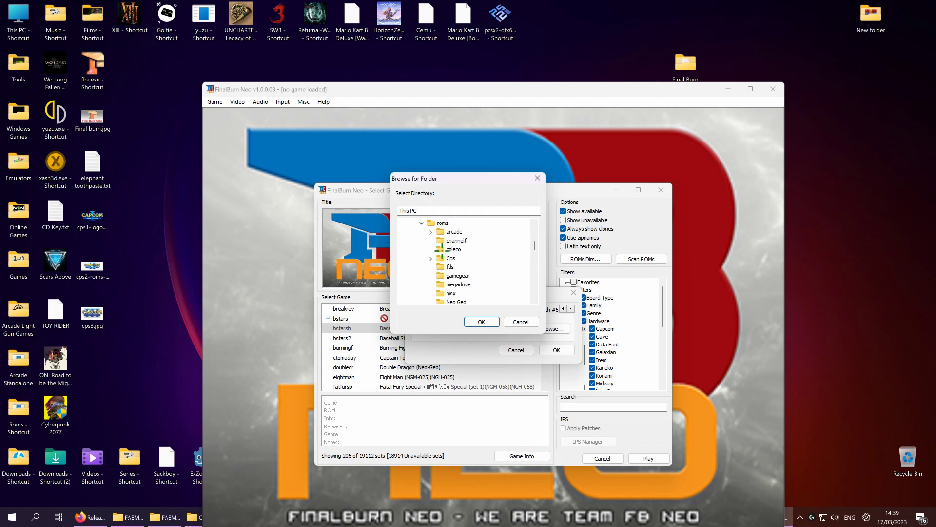
pyautogui.click(454, 231)
pyautogui.scroll(-1, 482, 269)
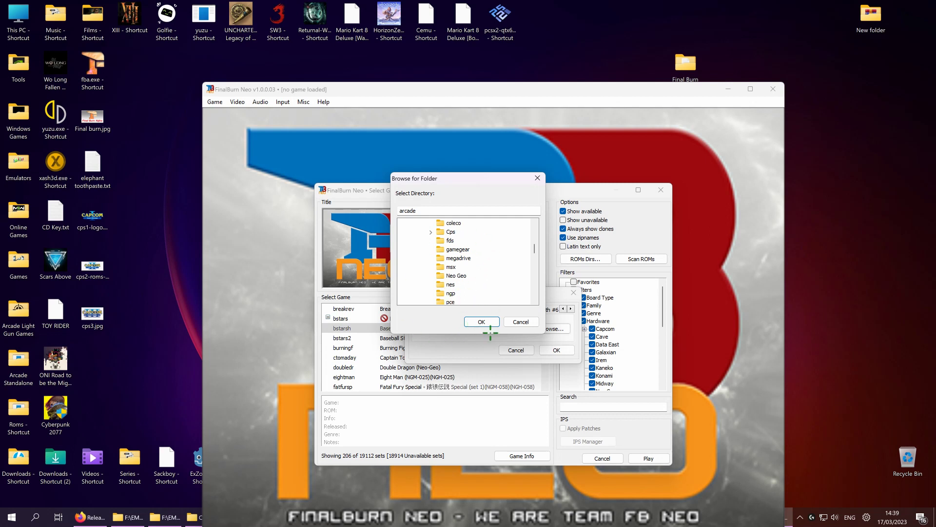
pyautogui.click(480, 322)
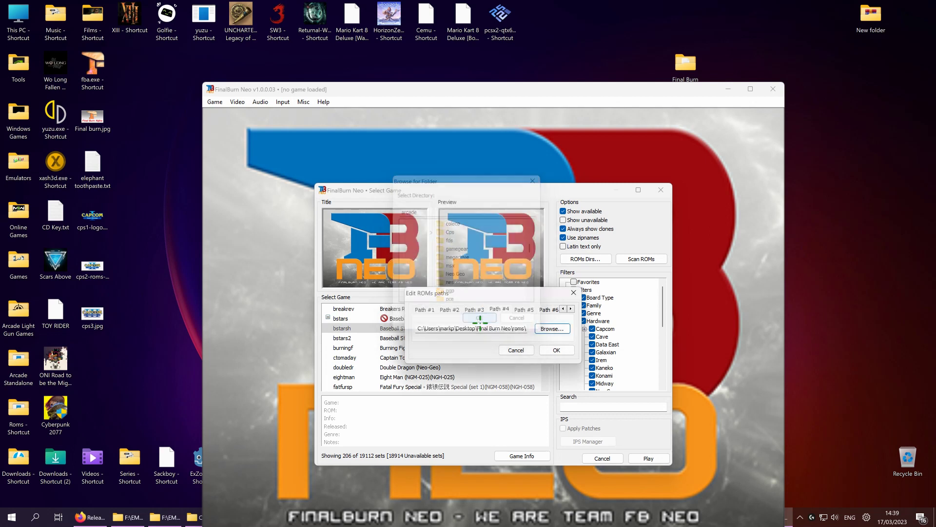
# Save the ROM paths, browse the available games from Zupapa! back to Real Bout Fatal Fury, and enlarge the game selection window
pyautogui.click(560, 350)
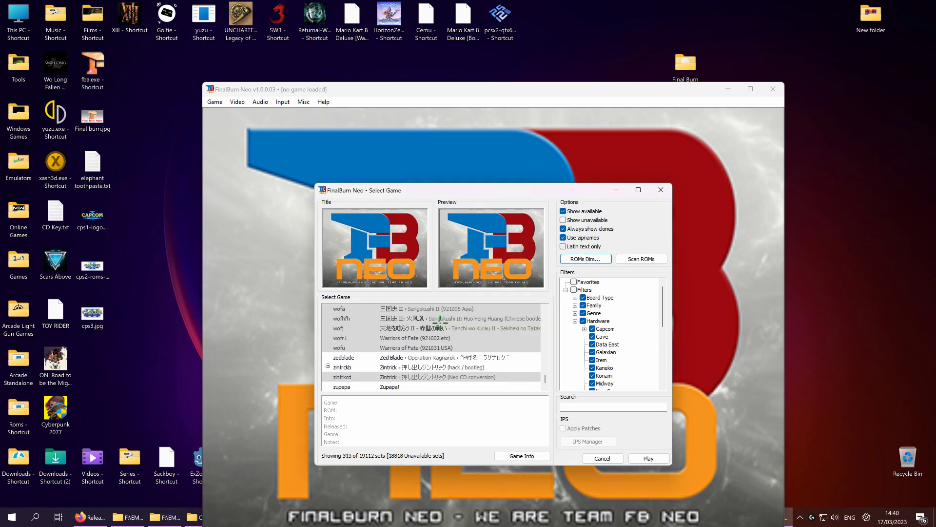
pyautogui.scroll(15, 446, 347)
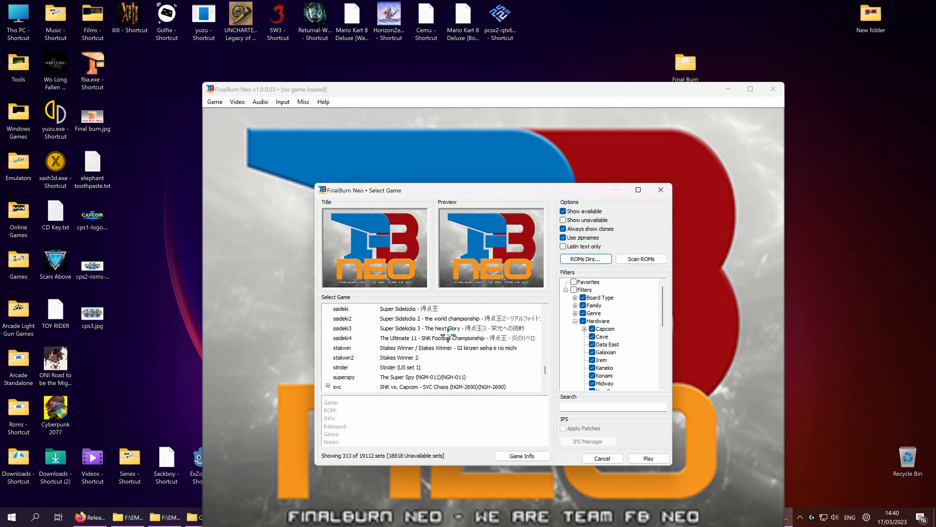
pyautogui.scroll(3, 448, 328)
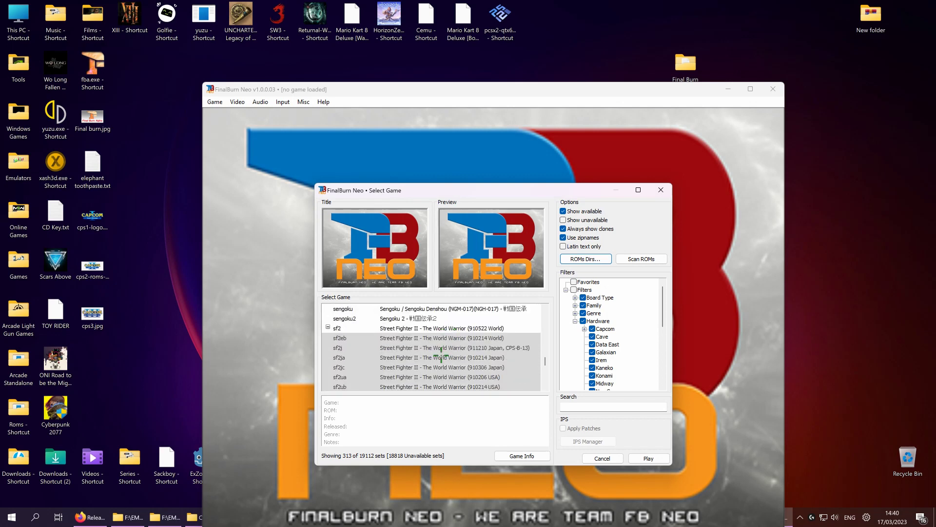
pyautogui.scroll(-2, 416, 366)
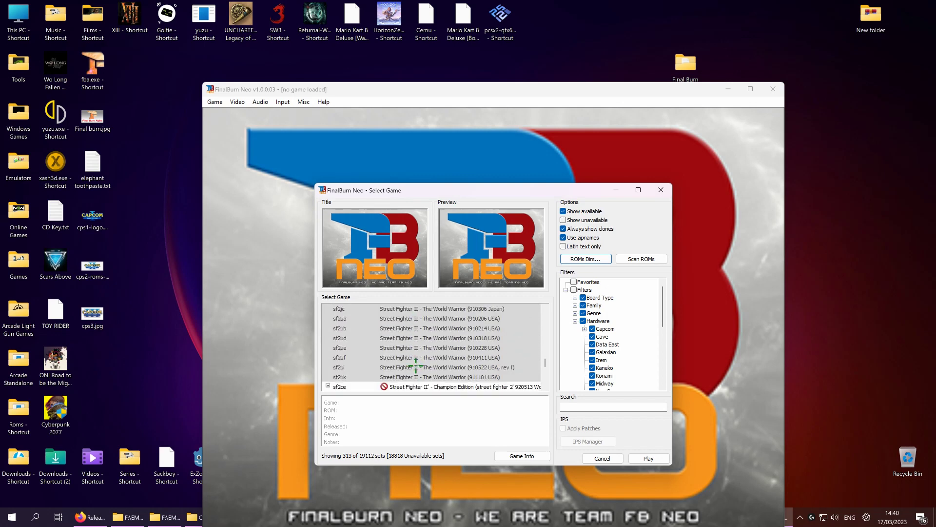
pyautogui.scroll(-10, 401, 327)
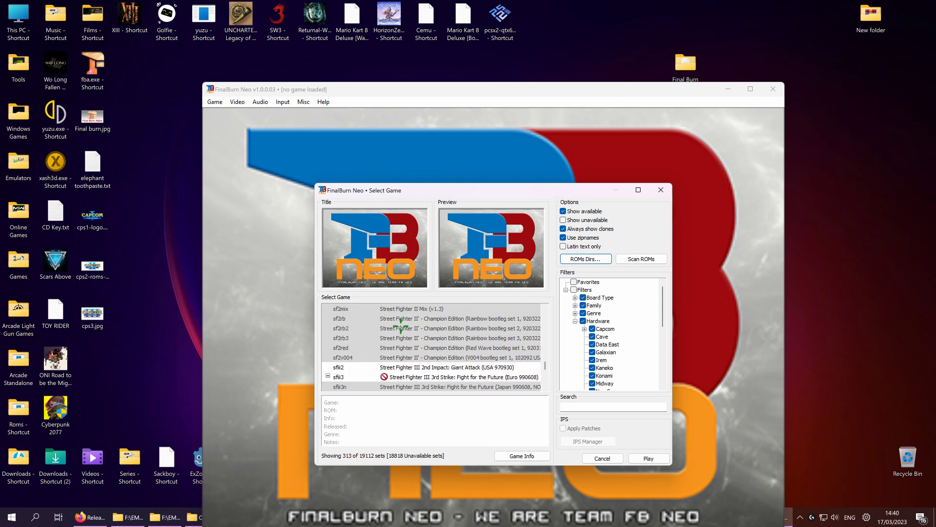
pyautogui.scroll(-2, 412, 336)
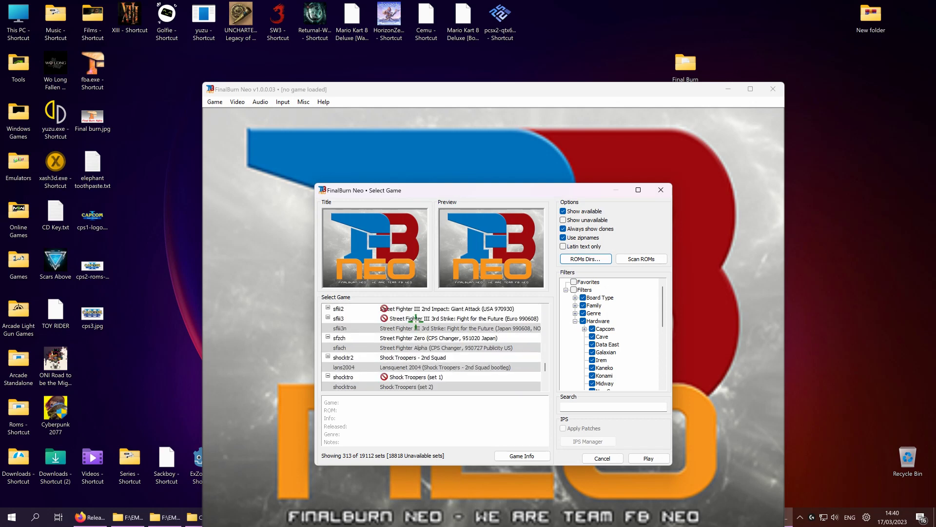
pyautogui.scroll(12, 422, 328)
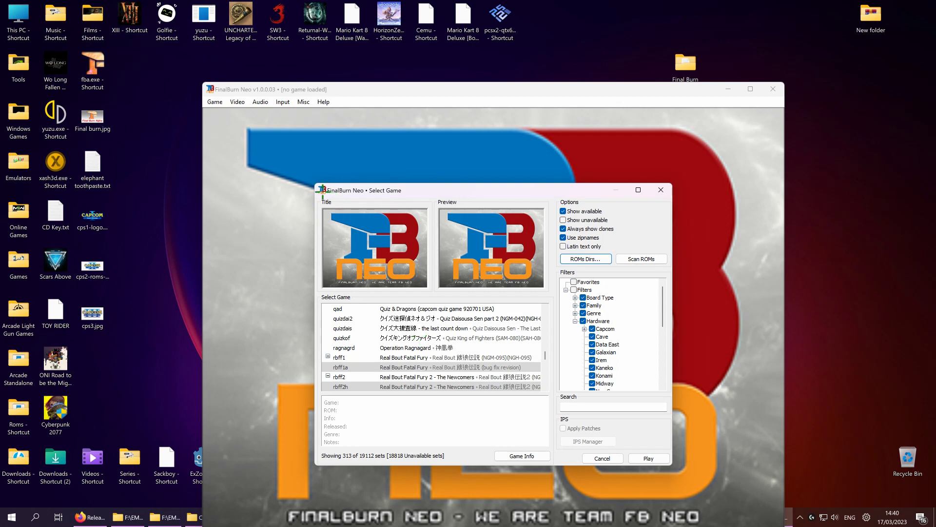
pyautogui.moveTo(315, 184); pyautogui.dragTo(190, 76)
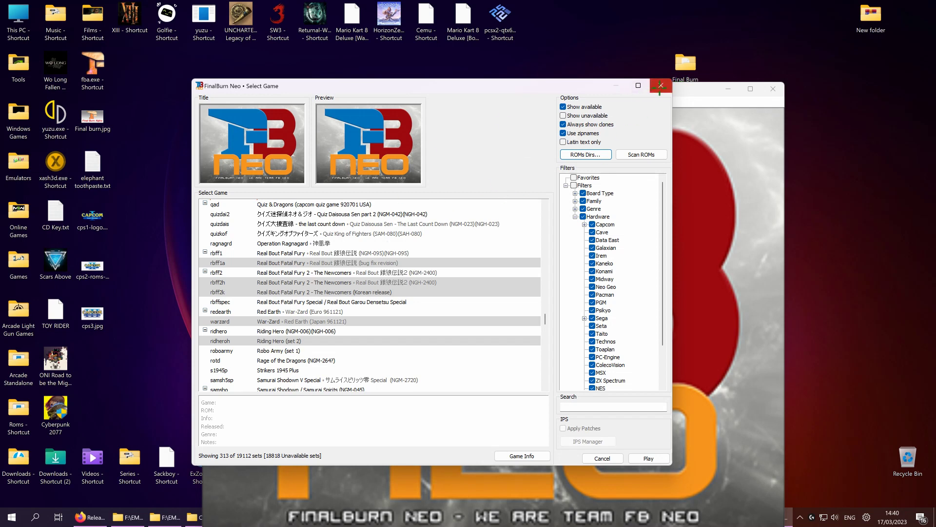
# Quit the emulator and override the high DPI scaling behavior of fbneo.exe so that scaling is performed by System
pyautogui.click(660, 86)
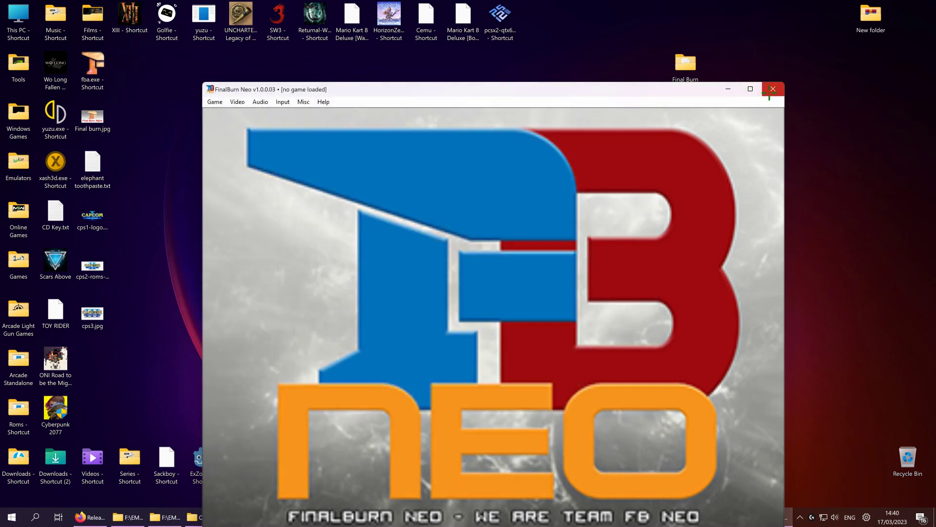
pyautogui.click(772, 89)
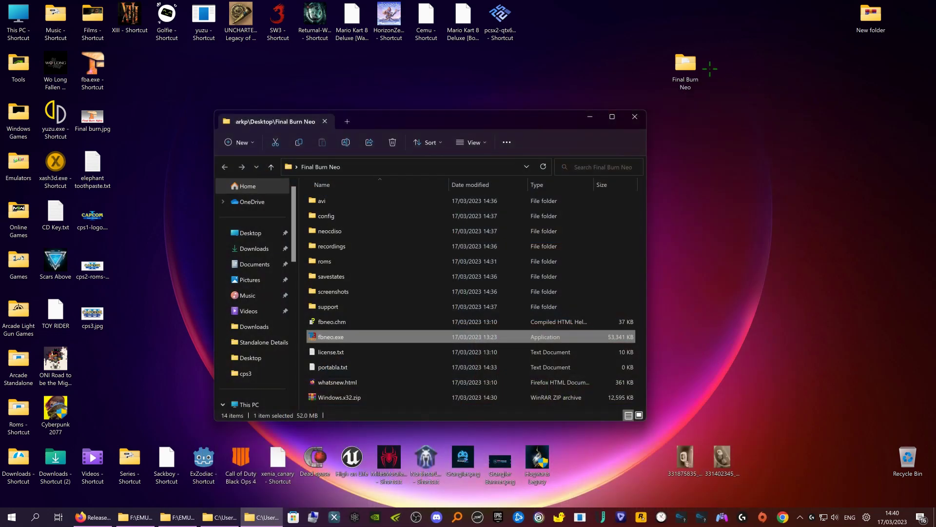
pyautogui.rightClick(323, 336)
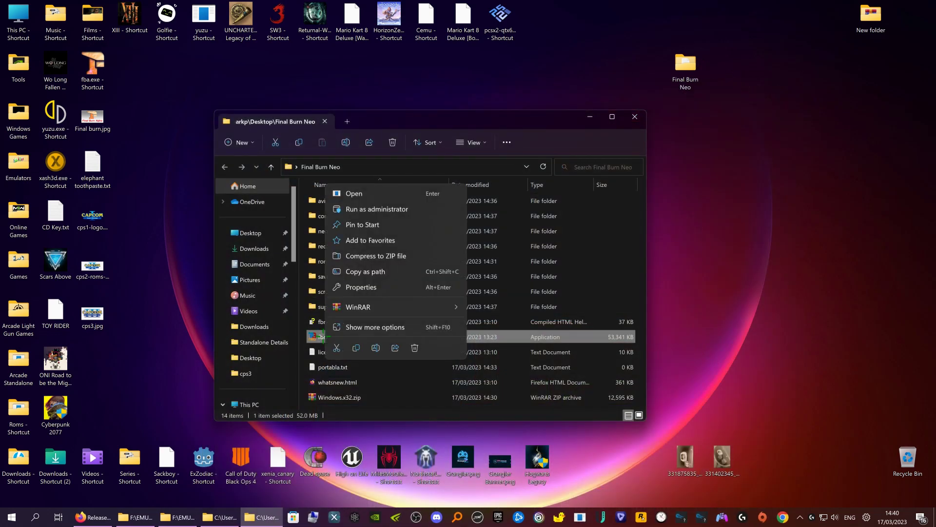
pyautogui.click(376, 287)
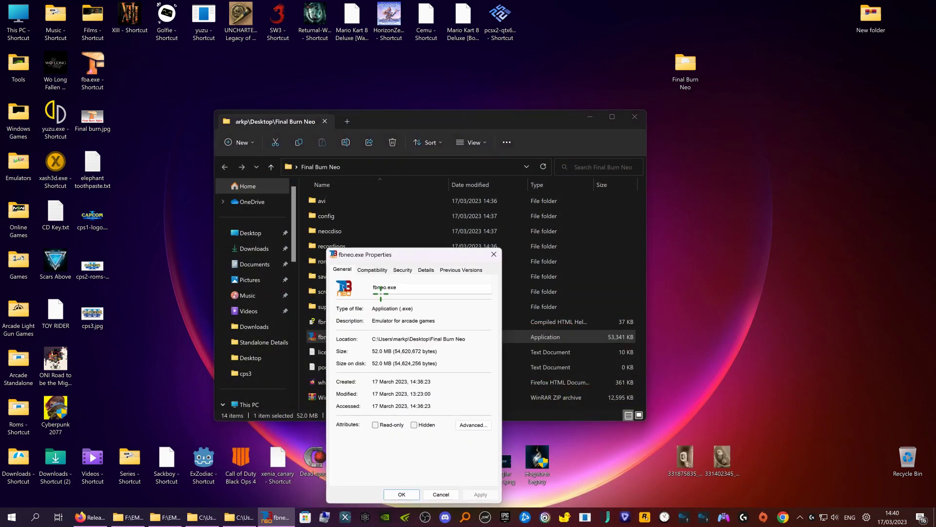
pyautogui.click(373, 273)
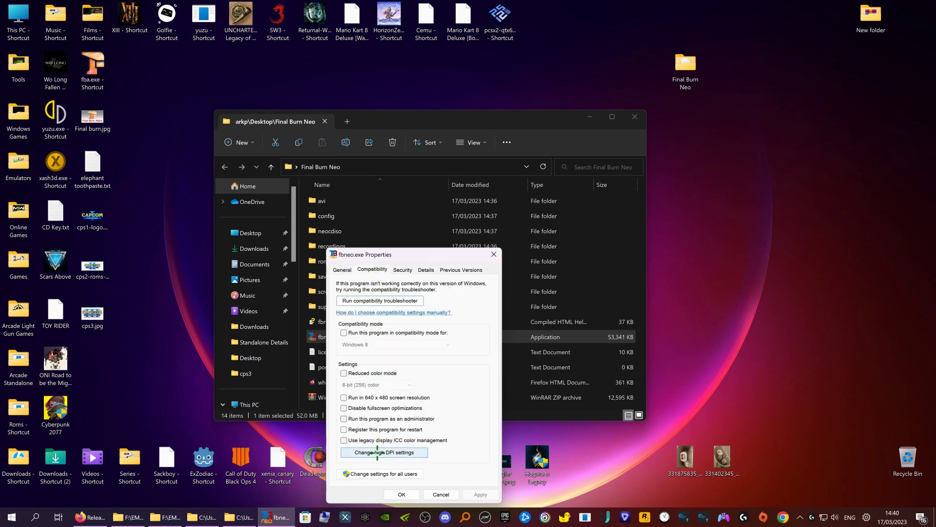
pyautogui.click(384, 452)
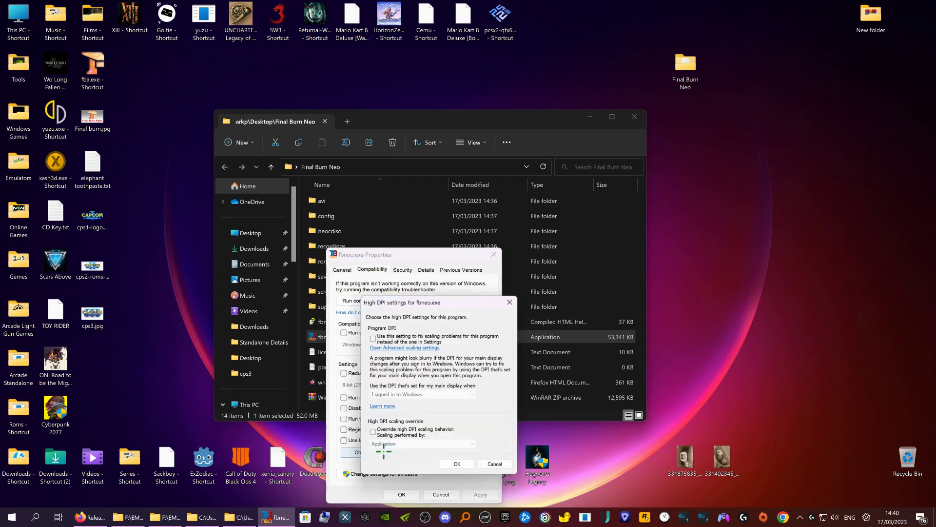
pyautogui.click(371, 434)
pyautogui.click(385, 447)
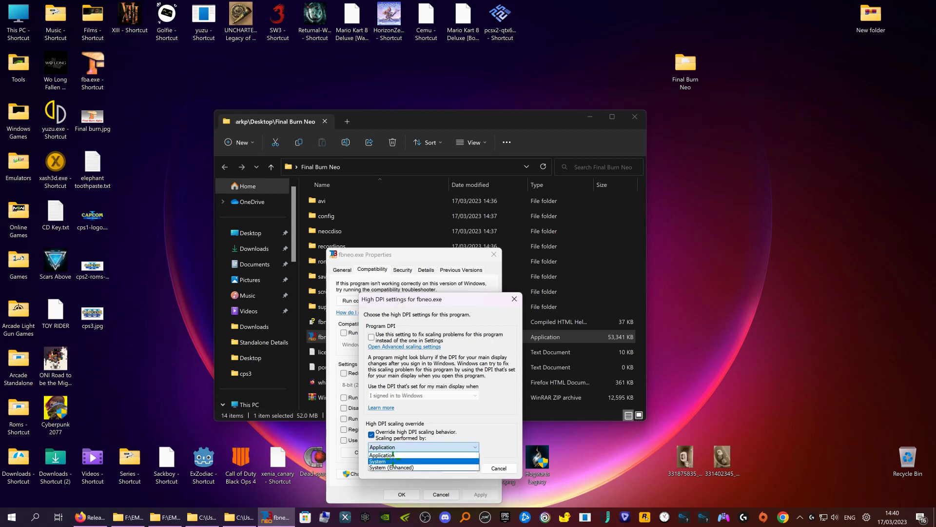
pyautogui.click(393, 460)
pyautogui.click(449, 469)
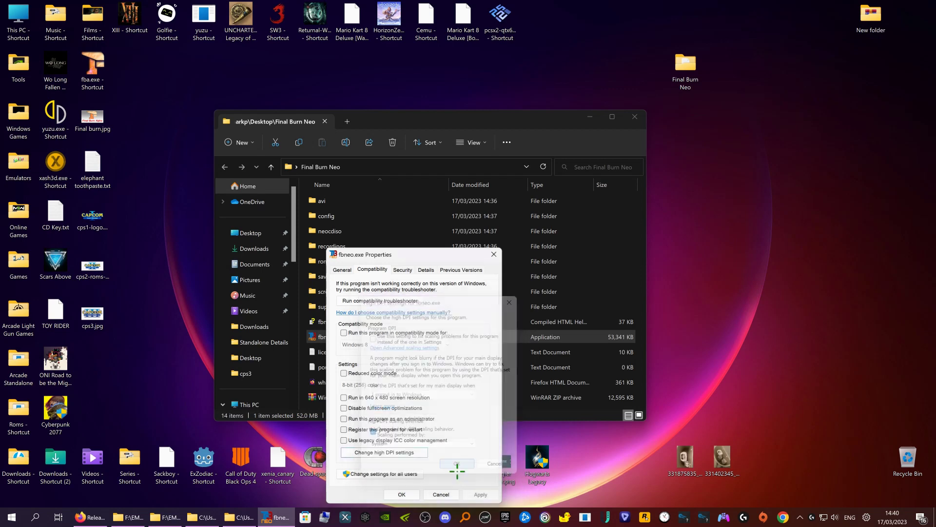
pyautogui.click(449, 493)
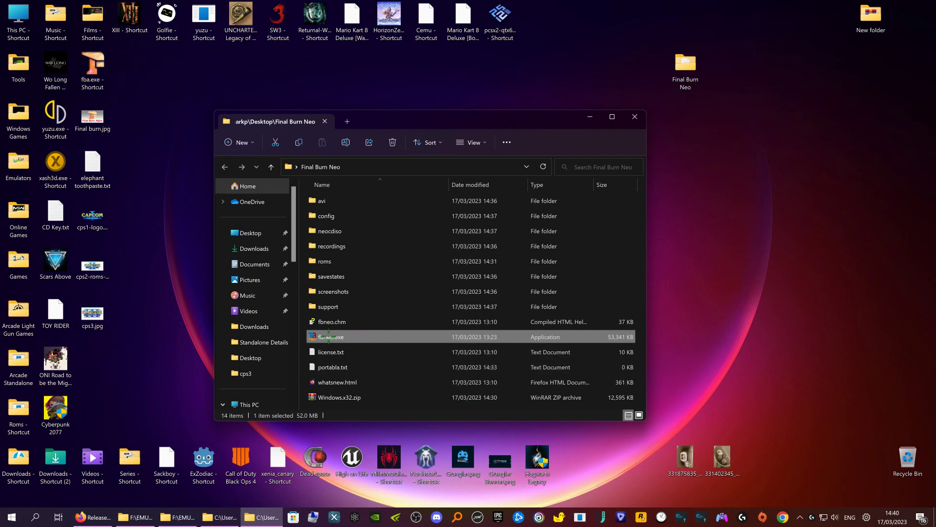
# Launch fbneo.exe and select the DirectX9 Alt (DirectX Graphics 9) blitter for video output
pyautogui.doubleClick(328, 337)
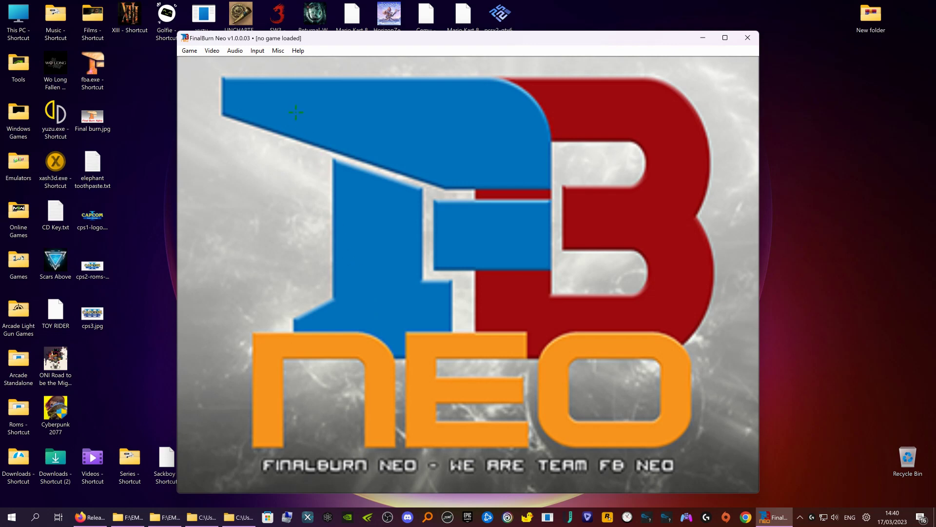
pyautogui.click(214, 52)
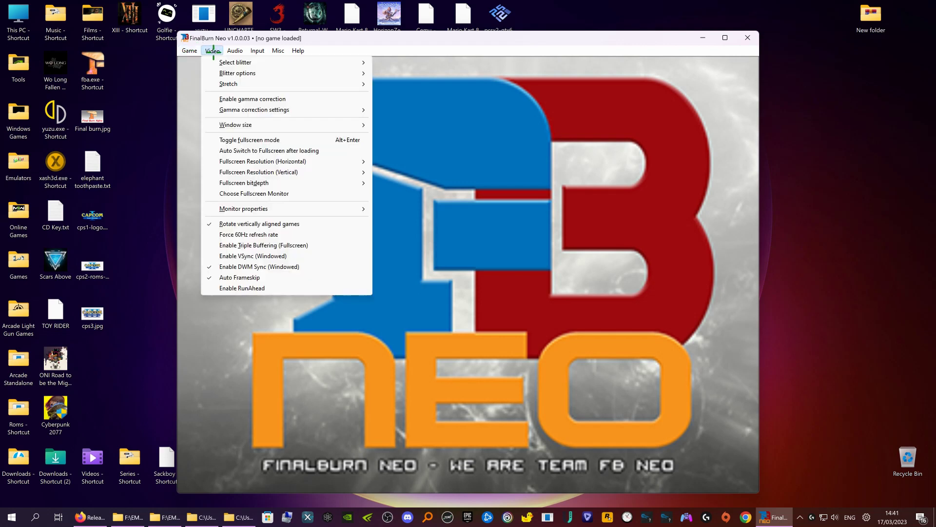
pyautogui.moveTo(282, 63)
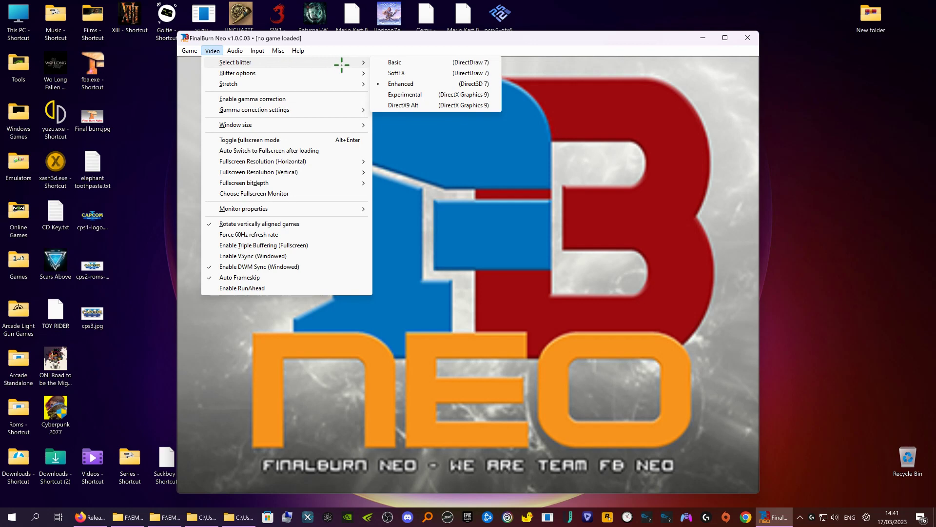
pyautogui.click(425, 105)
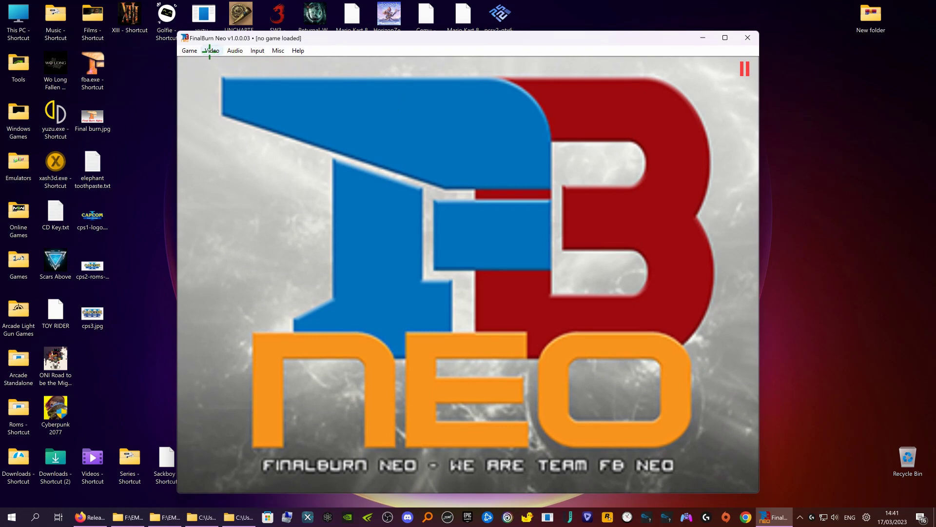
# Set the blitter's SoftFX algorithm to Super 2xSal
pyautogui.click(211, 51)
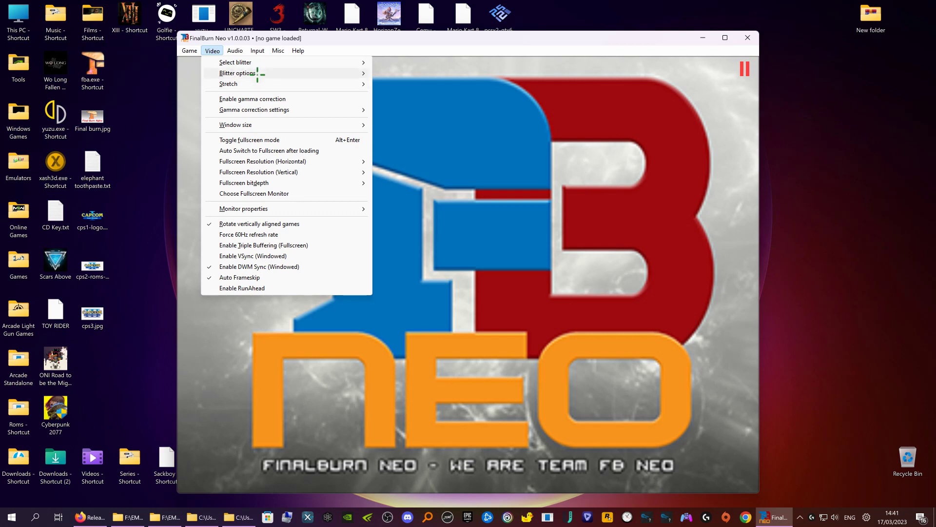
pyautogui.moveTo(257, 74)
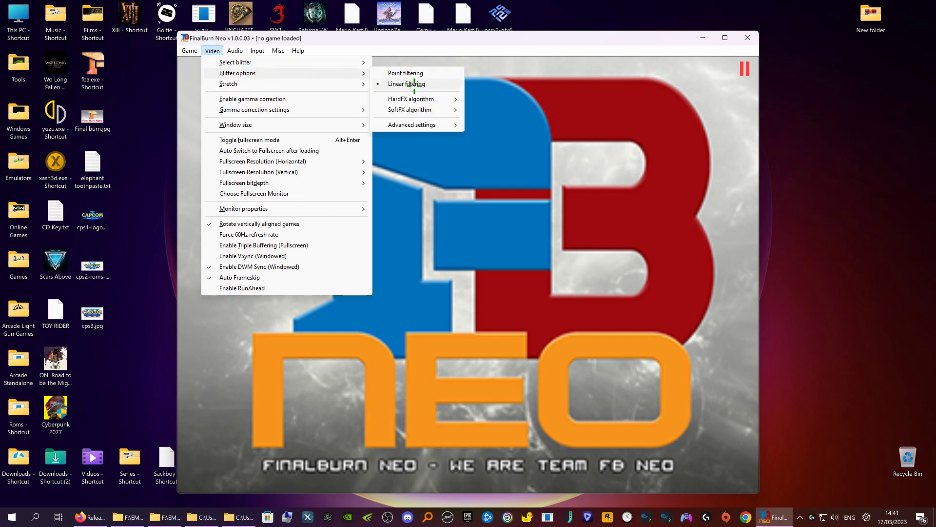
pyautogui.moveTo(429, 110)
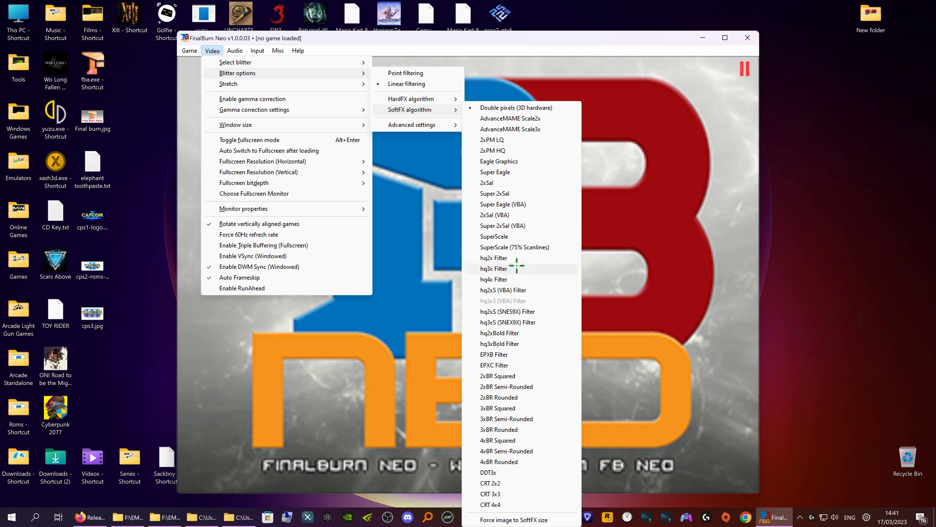
pyautogui.click(512, 192)
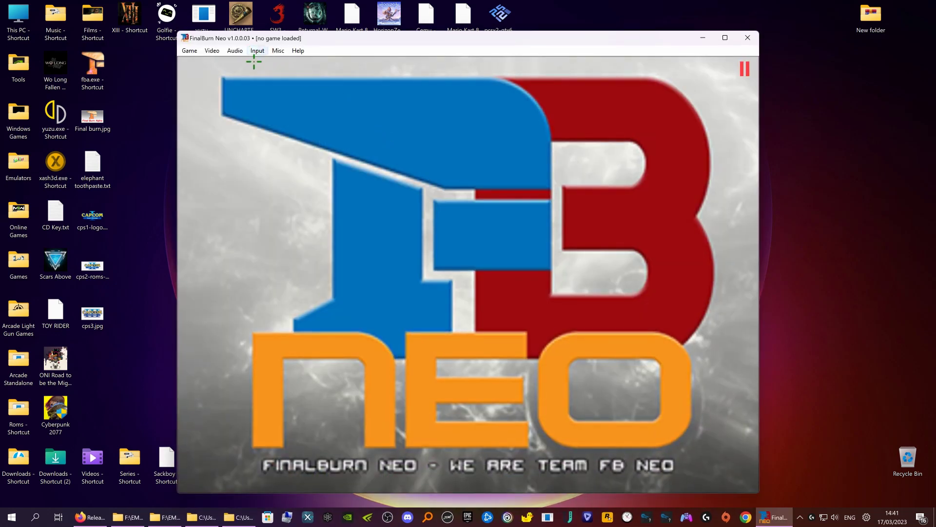
# Enable hardware vertex processing in the blitter's advanced settings
pyautogui.click(212, 51)
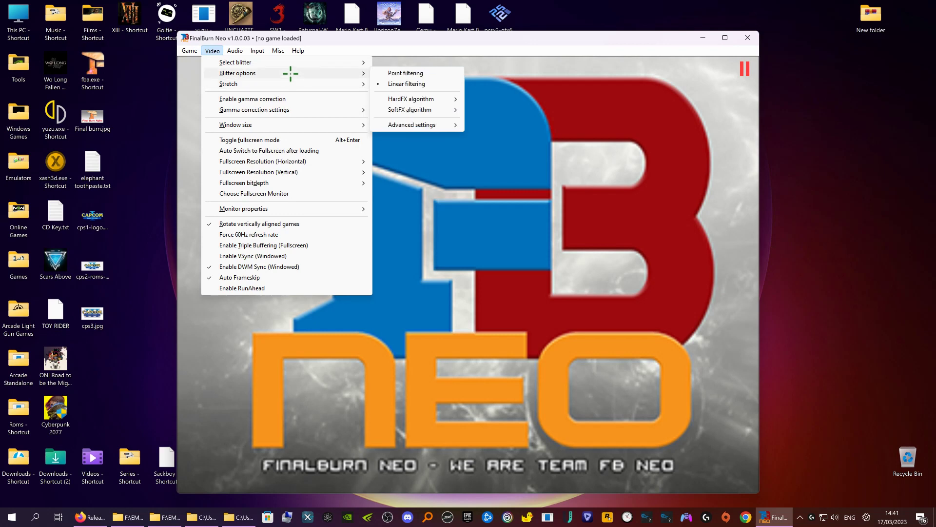
pyautogui.moveTo(418, 126)
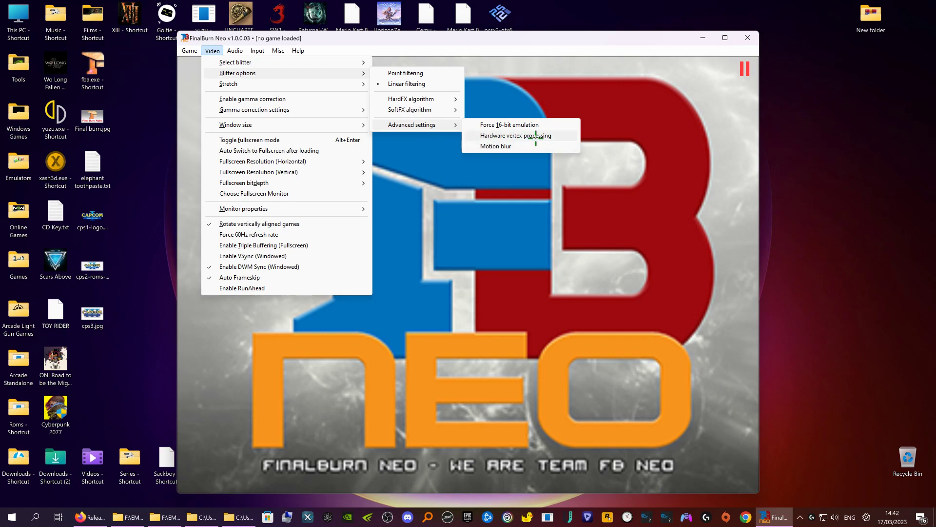
pyautogui.click(512, 135)
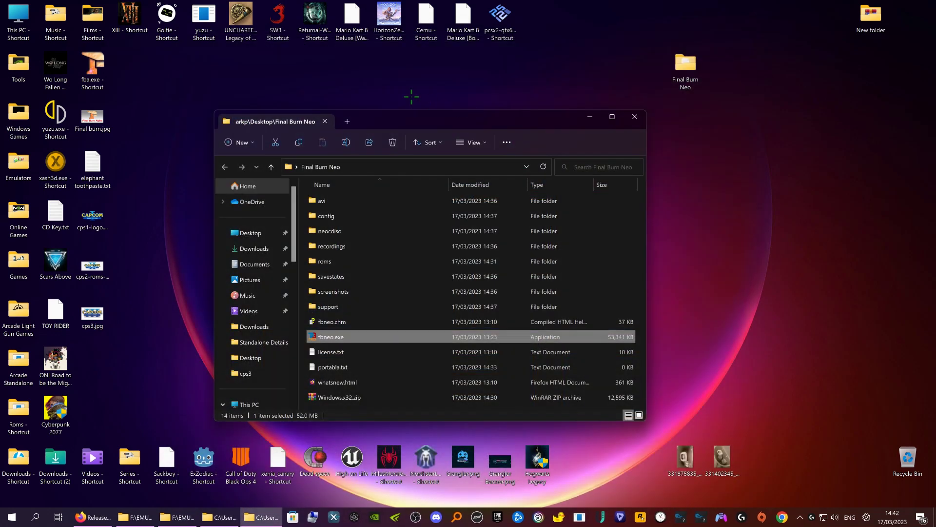
# Set the horizontal fullscreen resolution to the custom size 3840 x 2160
pyautogui.click(214, 51)
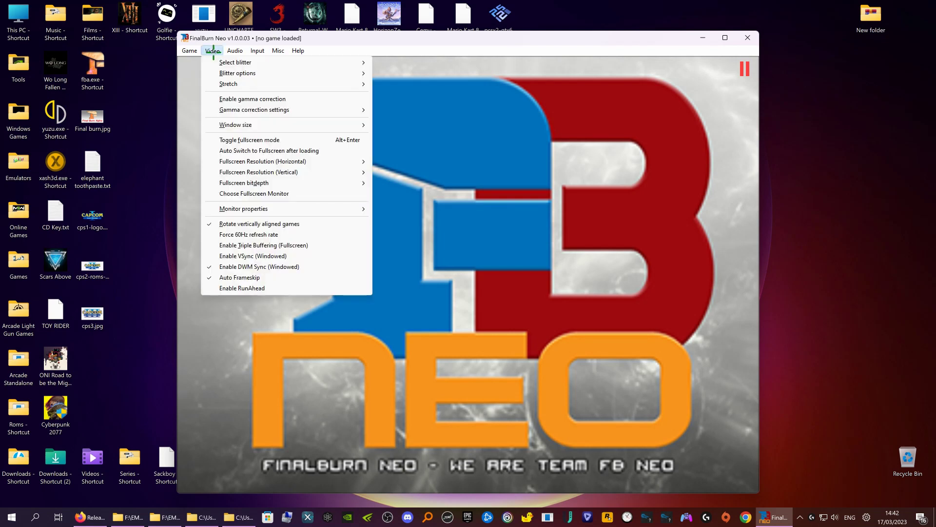
pyautogui.moveTo(324, 161)
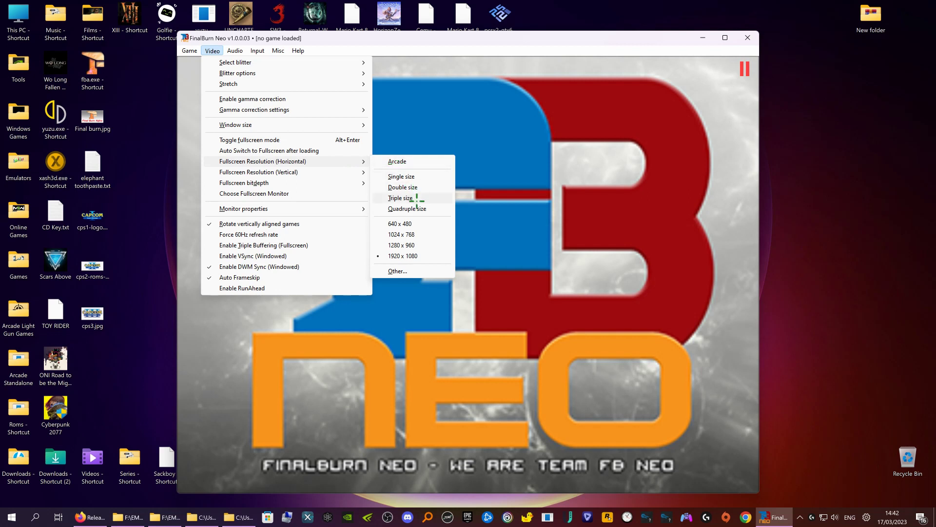
pyautogui.click(397, 271)
pyautogui.click(498, 269)
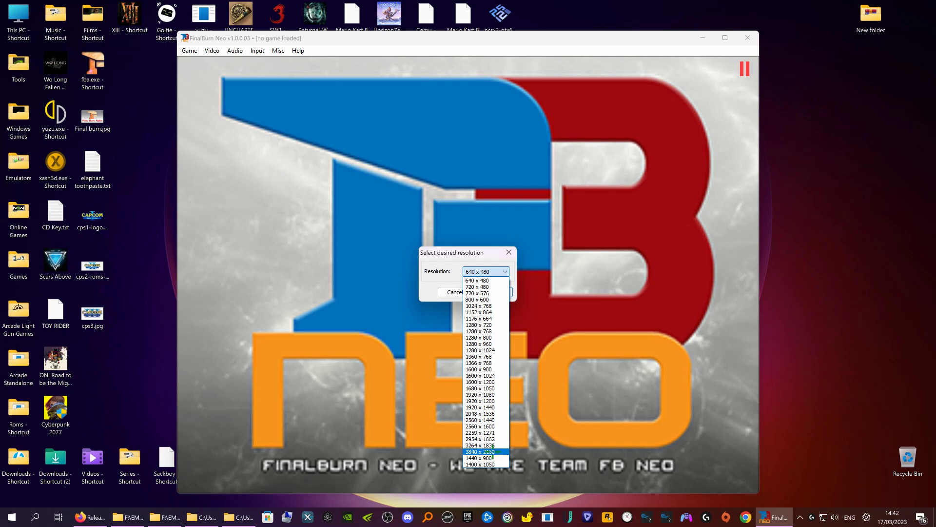
pyautogui.click(493, 452)
pyautogui.click(490, 292)
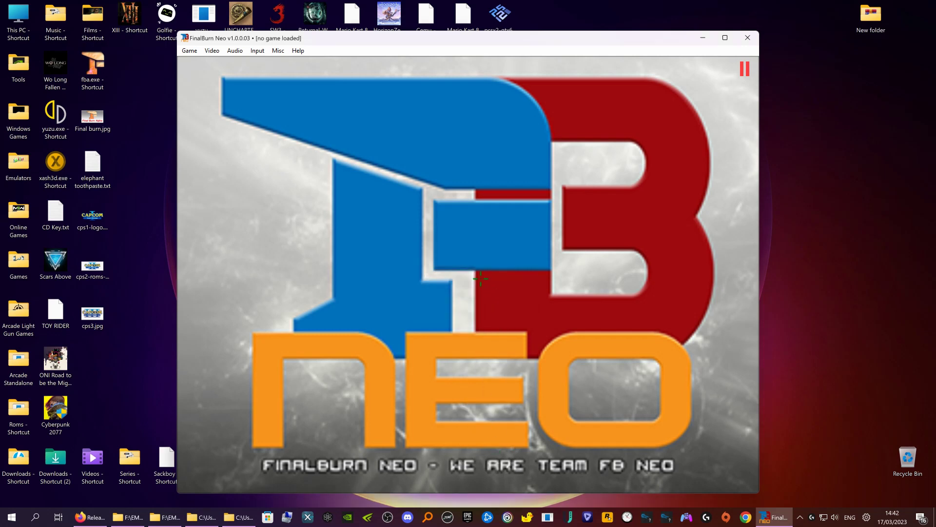
# Set the vertical fullscreen resolution to the custom size 2160 x 3840
pyautogui.click(211, 51)
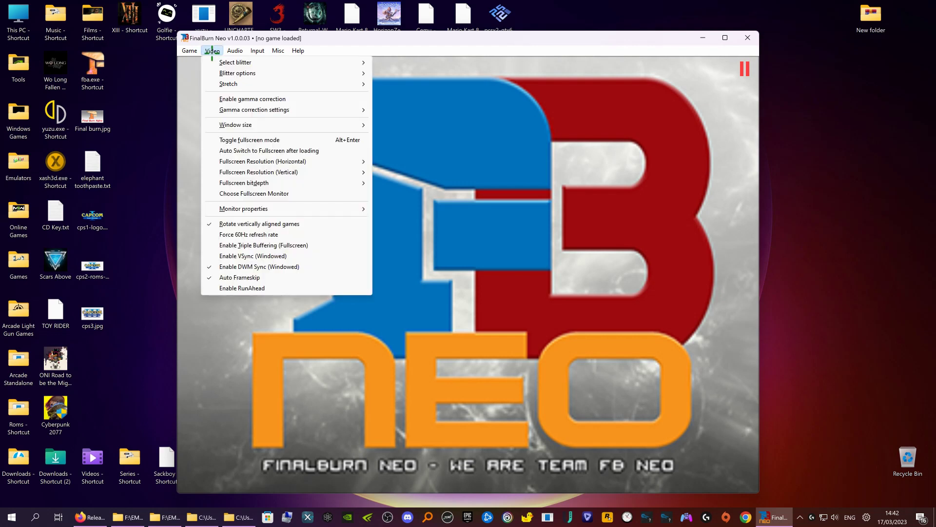
pyautogui.moveTo(285, 174)
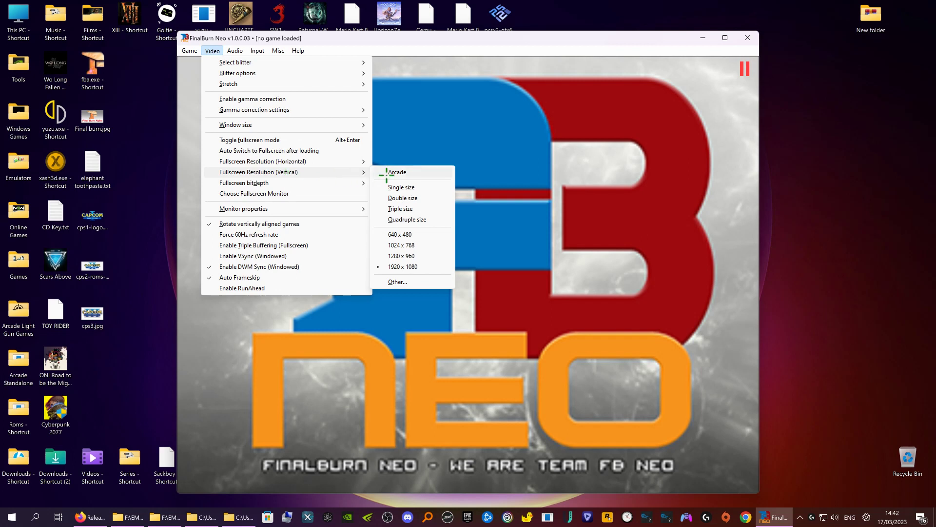
pyautogui.click(418, 279)
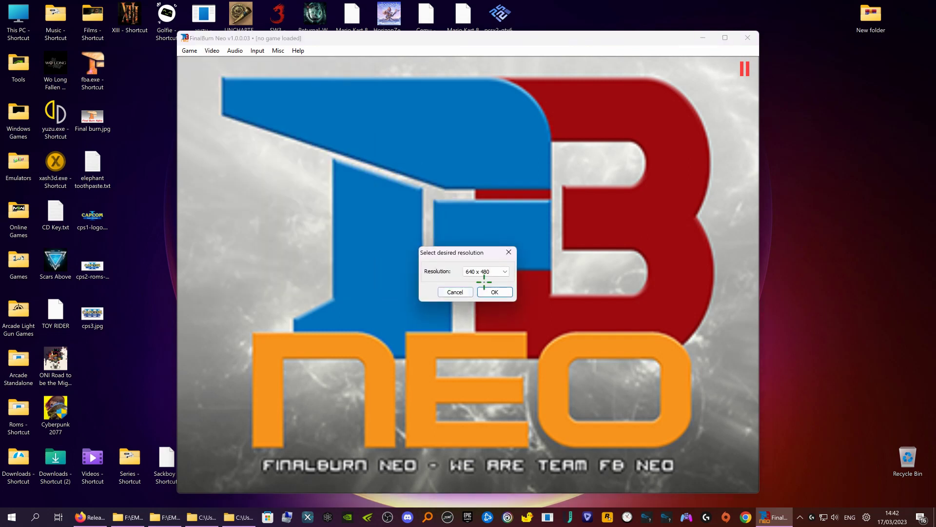
pyautogui.click(504, 271)
pyautogui.scroll(-10, 496, 384)
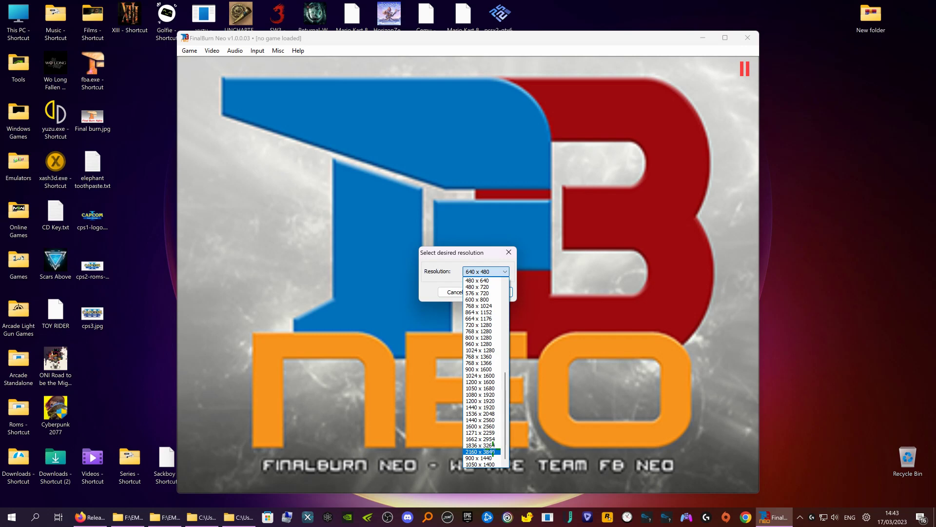
pyautogui.click(493, 451)
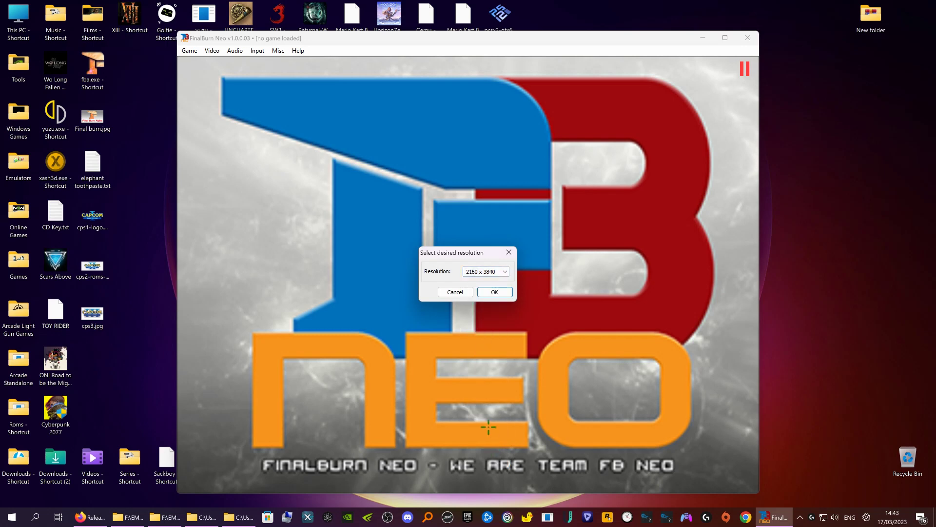
pyautogui.click(483, 292)
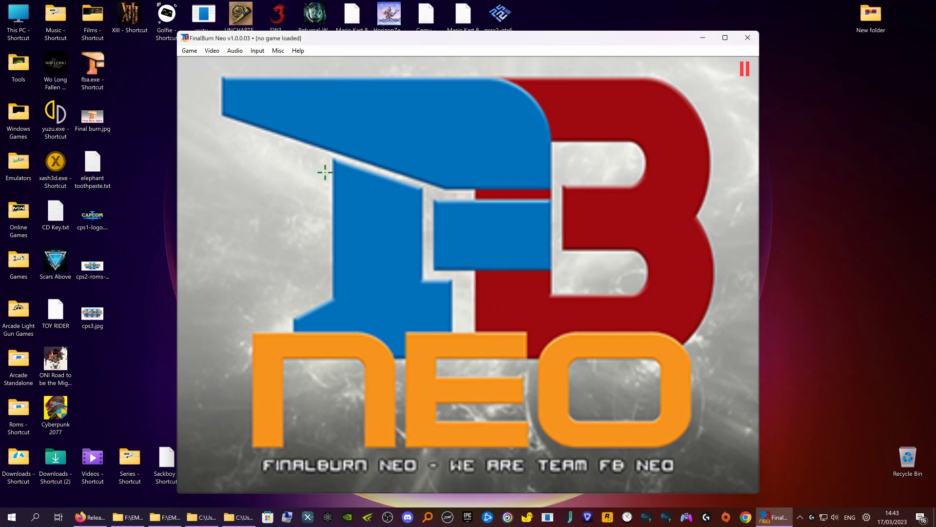
# Set the video stretch mode to Full stretch
pyautogui.click(212, 51)
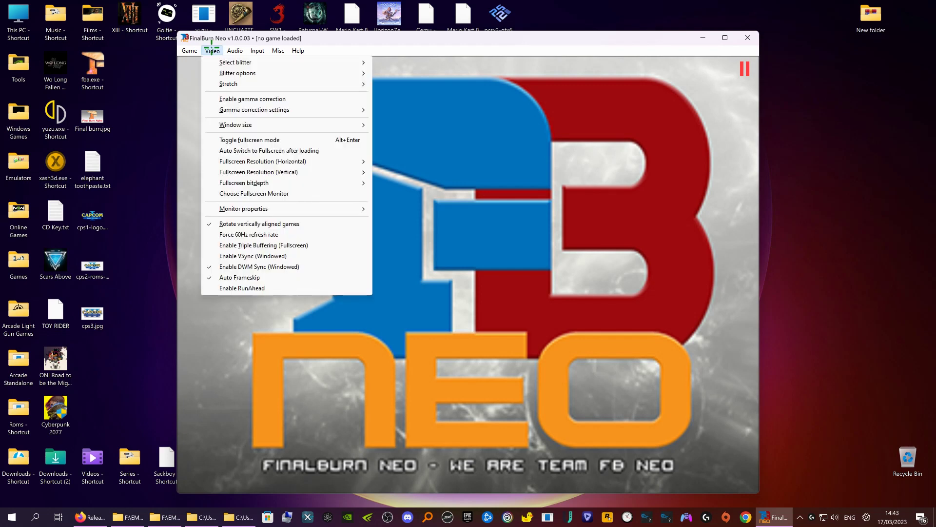
pyautogui.moveTo(302, 85)
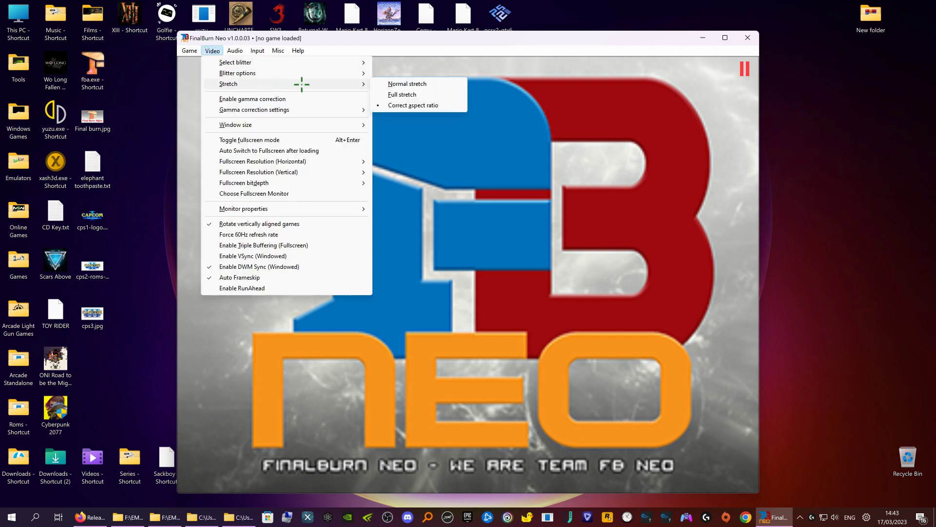
pyautogui.click(408, 94)
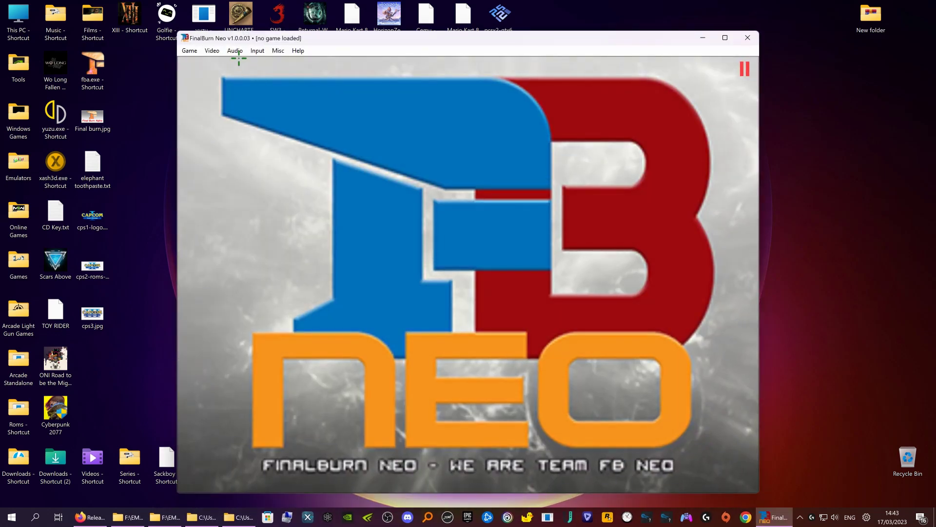
# Set the vertical fullscreen resolution to the custom size 3840 x 2160
pyautogui.click(213, 50)
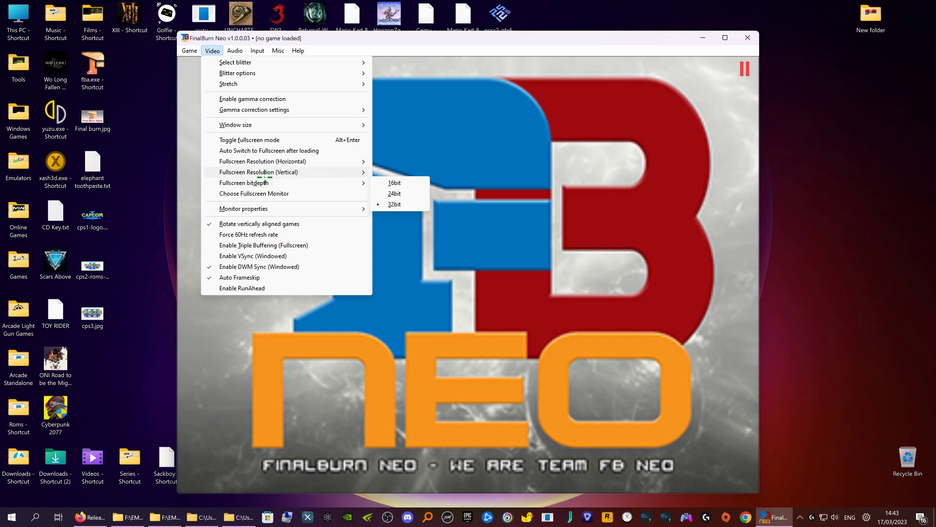
pyautogui.moveTo(261, 173)
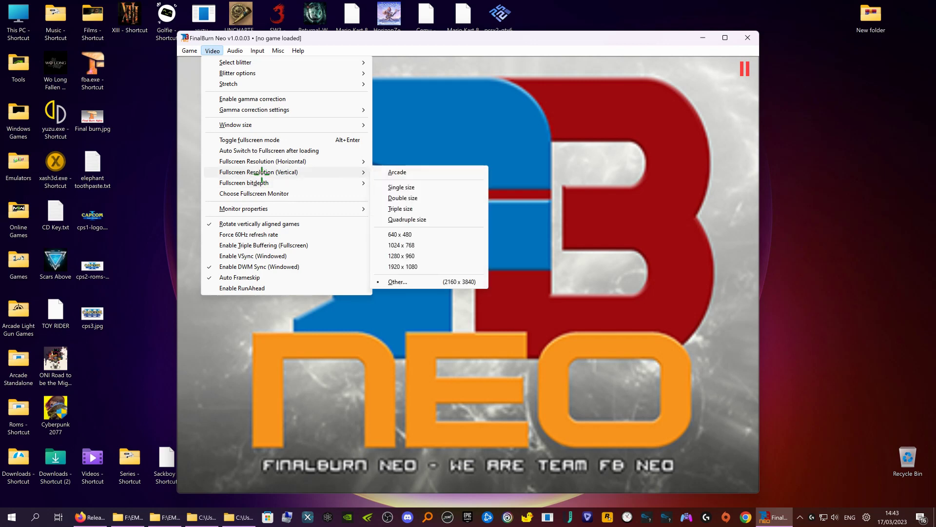
pyautogui.click(426, 282)
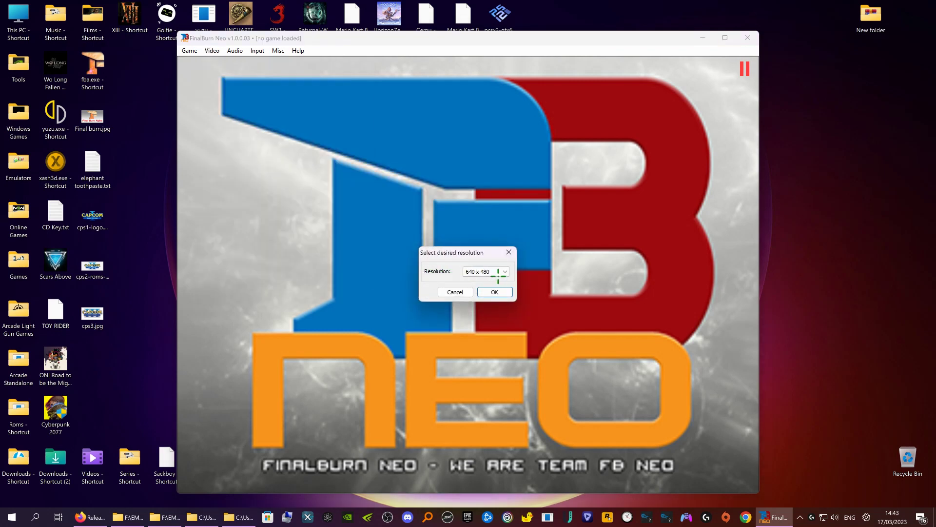
pyautogui.click(490, 273)
pyautogui.scroll(-2, 490, 351)
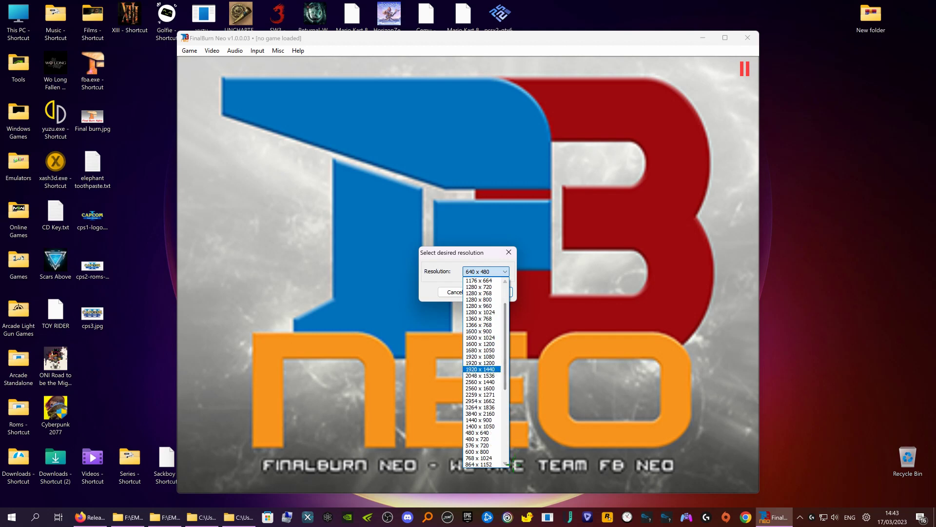
pyautogui.click(493, 413)
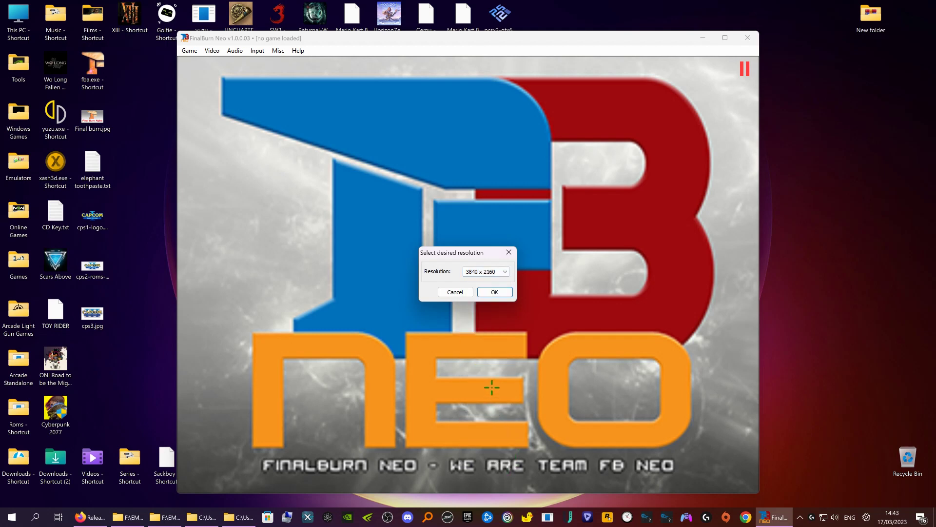
pyautogui.click(507, 292)
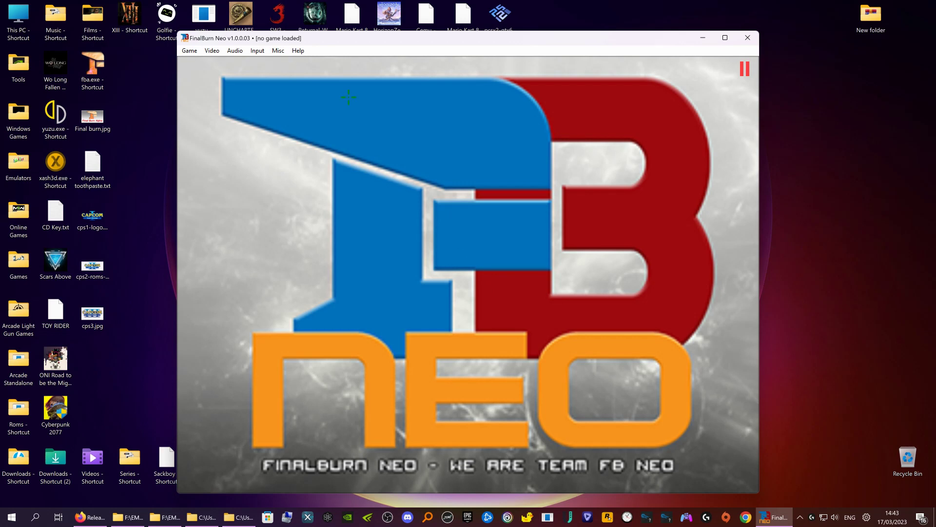
# Save the current emulator settings to the .ini file
pyautogui.click(211, 51)
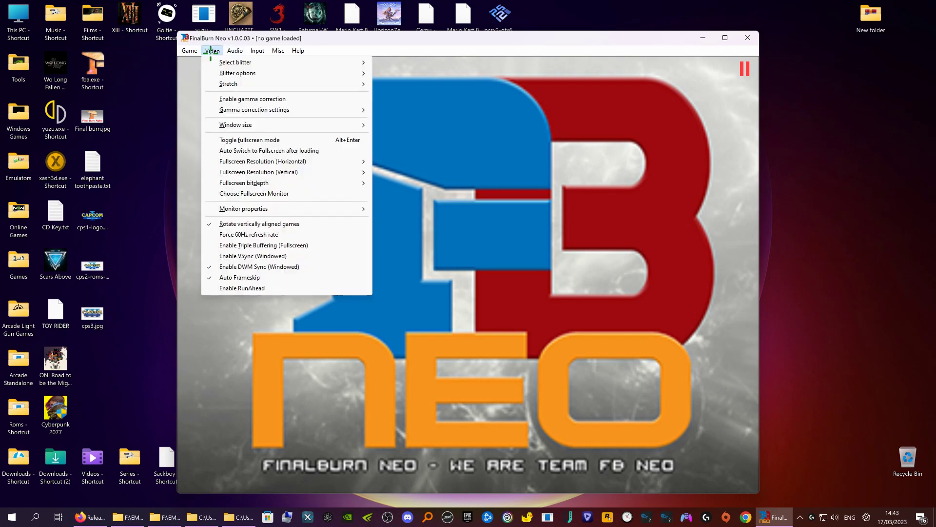
pyautogui.moveTo(254, 51)
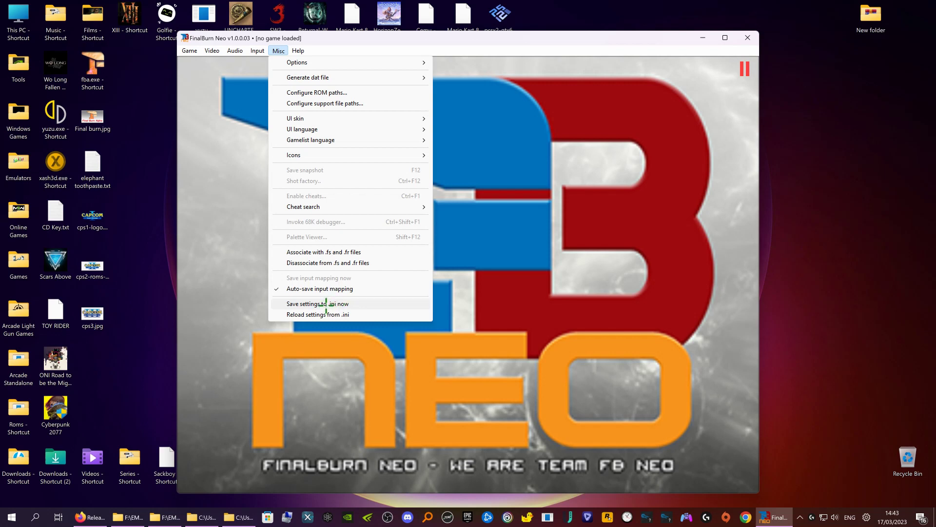
pyautogui.click(336, 303)
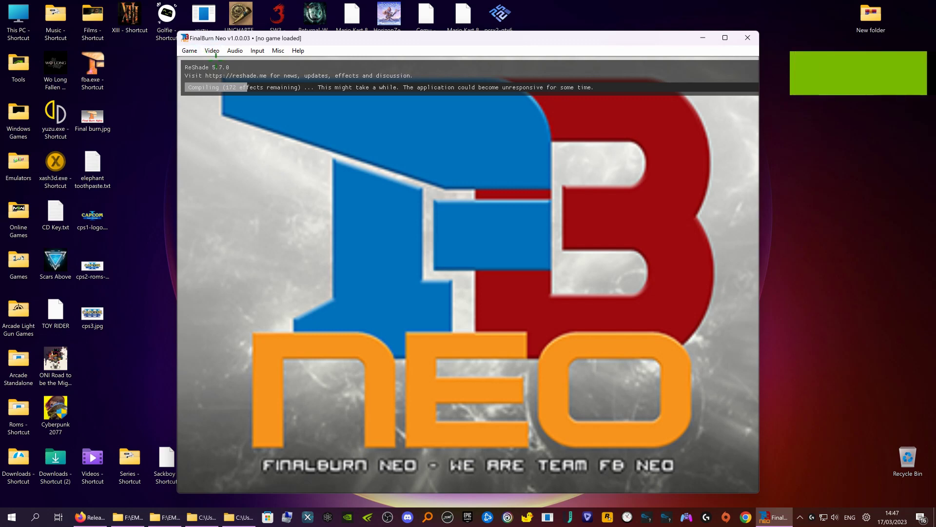
# Open the game selection list and look through the available arcade games for the Street Fighter II entries
pyautogui.click(190, 51)
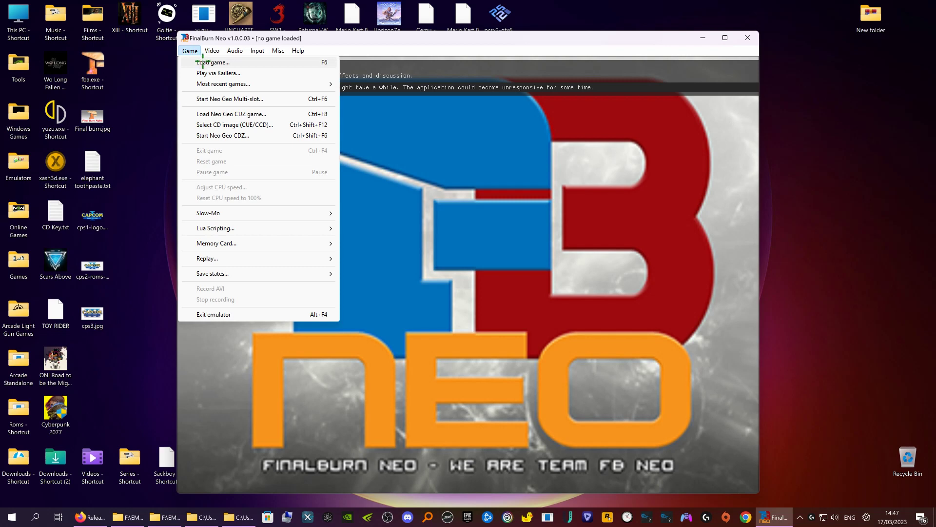
pyautogui.click(201, 63)
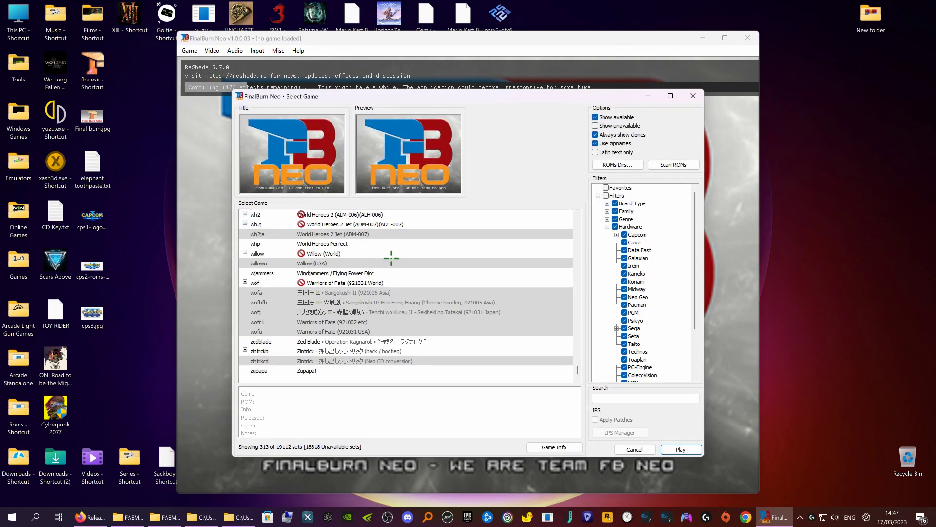
pyautogui.click(455, 279)
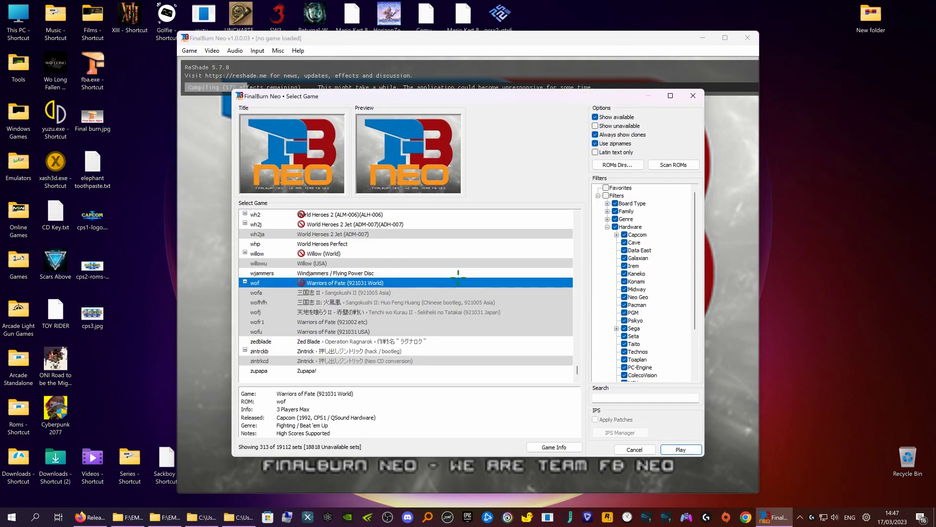
pyautogui.scroll(20, 494, 301)
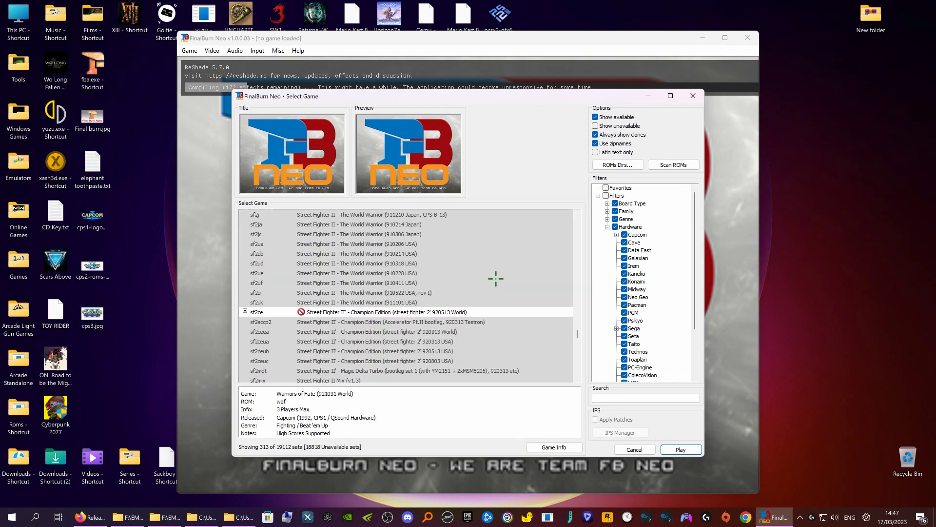
pyautogui.scroll(20, 493, 248)
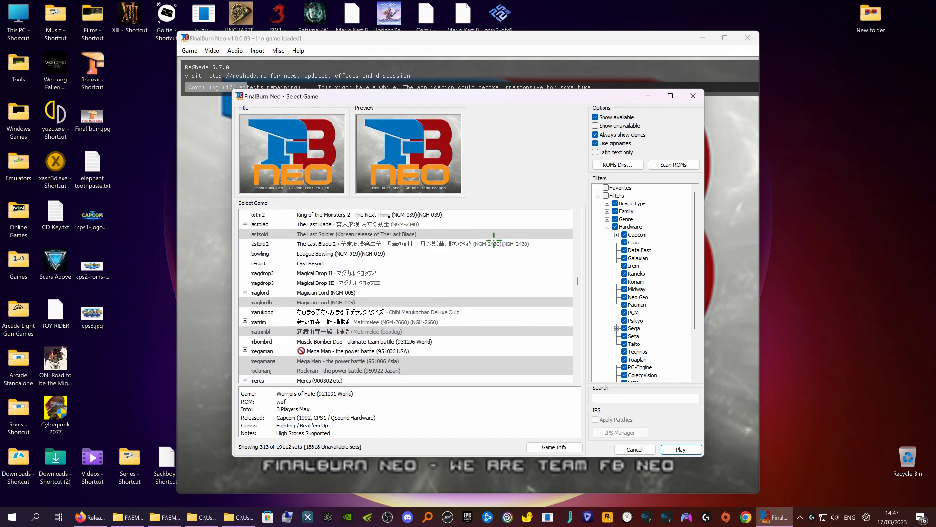
pyautogui.scroll(20, 490, 237)
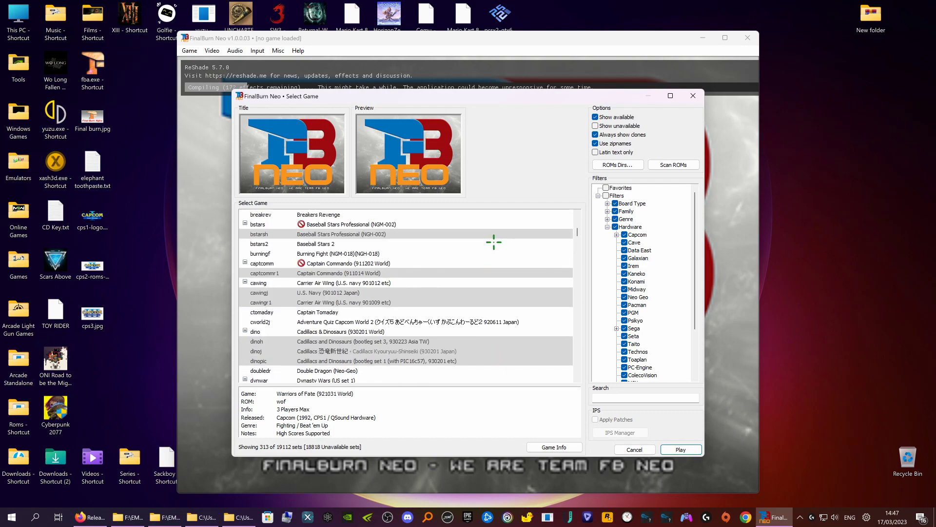
pyautogui.scroll(1, 495, 240)
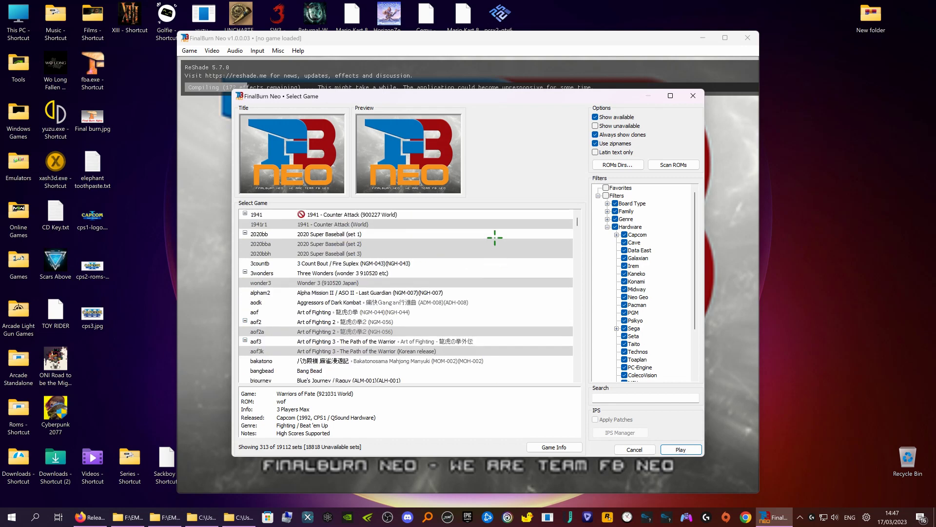
pyautogui.scroll(-6, 426, 262)
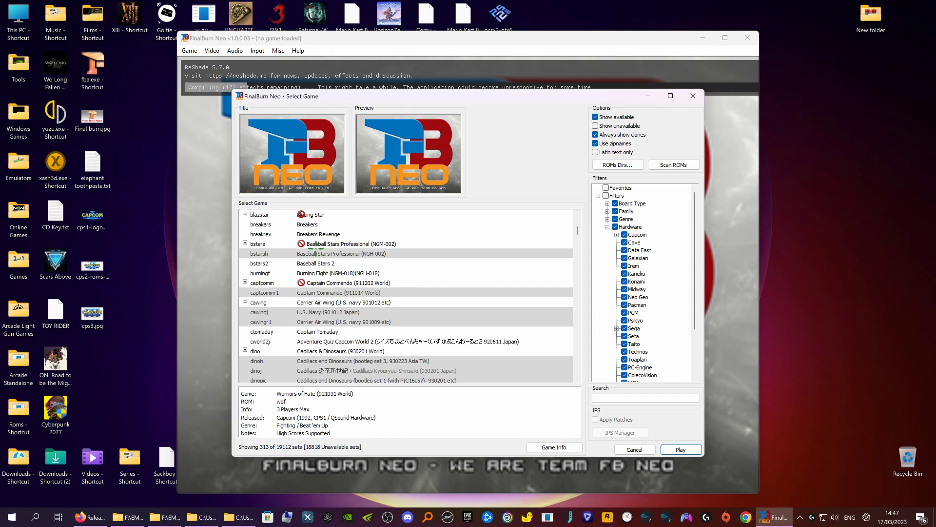
pyautogui.scroll(-10, 327, 253)
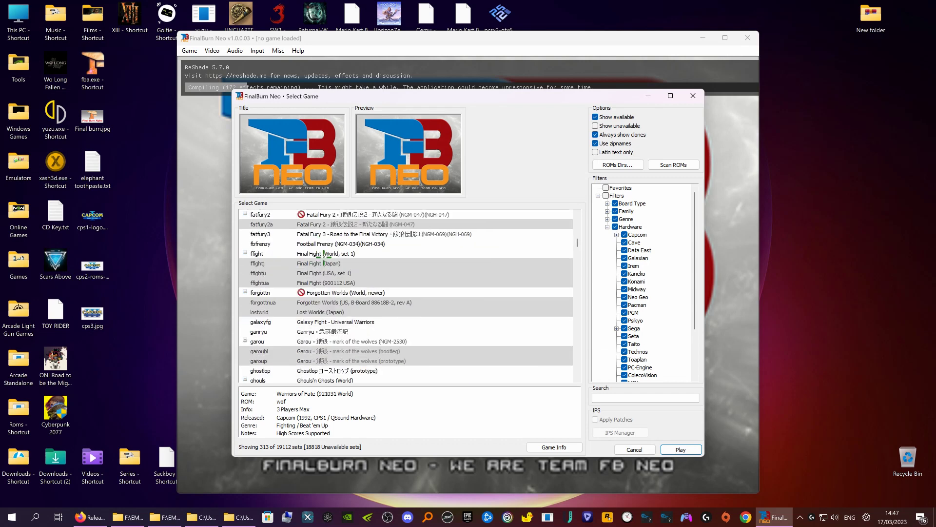
pyautogui.scroll(-15, 323, 254)
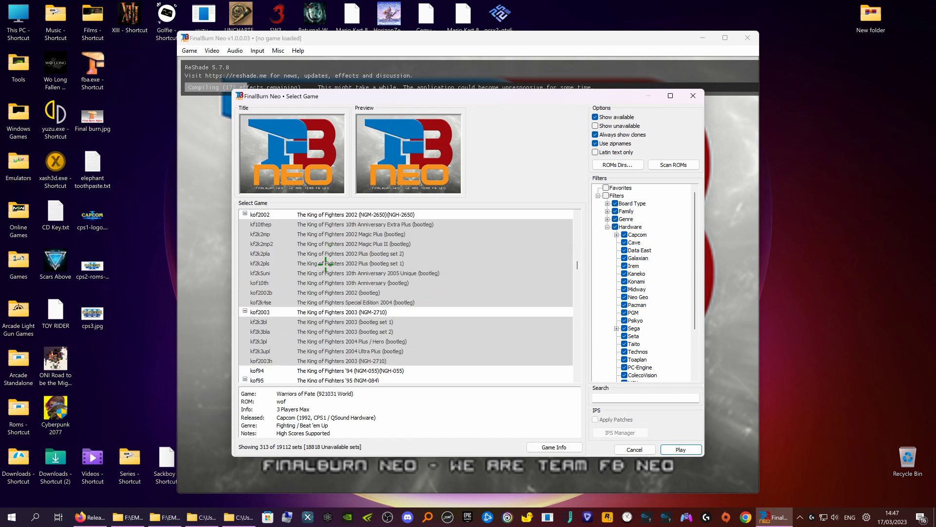
pyautogui.scroll(-20, 319, 236)
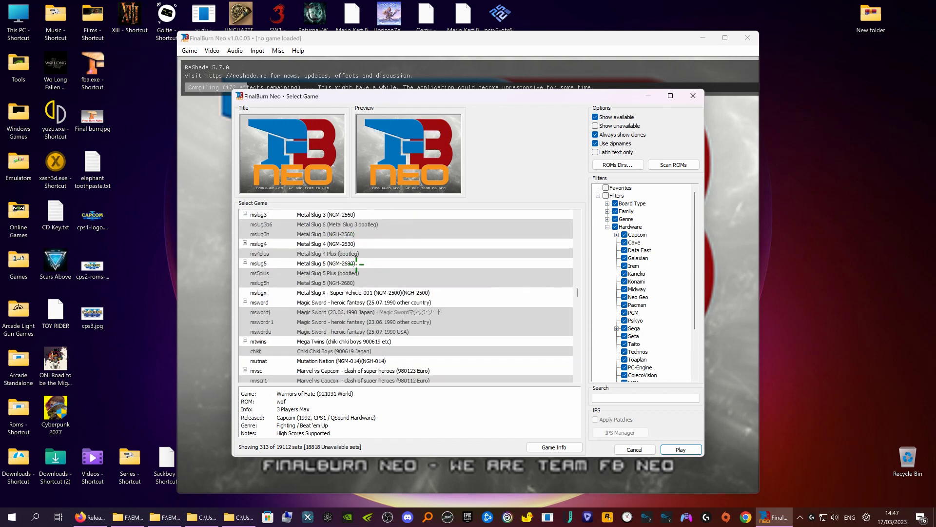
pyautogui.scroll(-20, 356, 264)
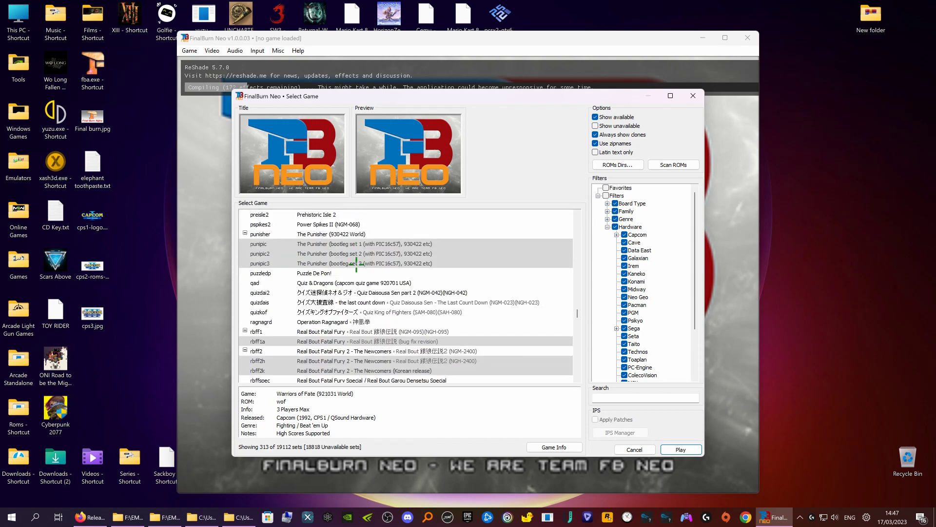
pyautogui.scroll(-5, 356, 264)
pyautogui.scroll(-1, 356, 263)
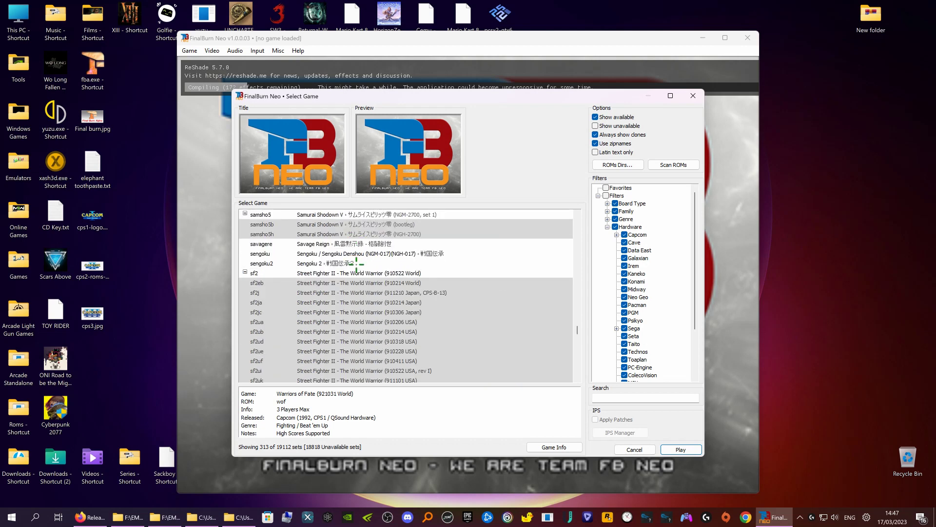
# Launch Street Fighter II - The World Warrior (910214 World) from the game list
pyautogui.click(343, 303)
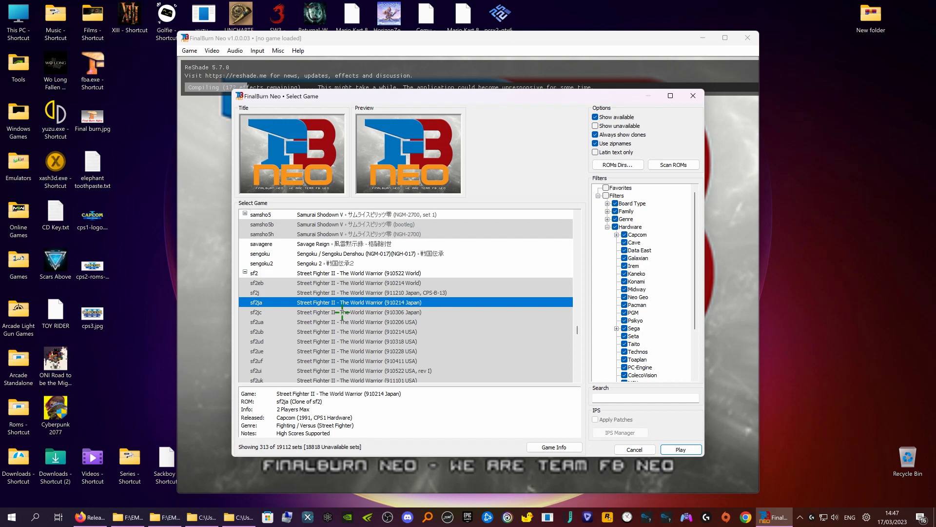
pyautogui.click(342, 293)
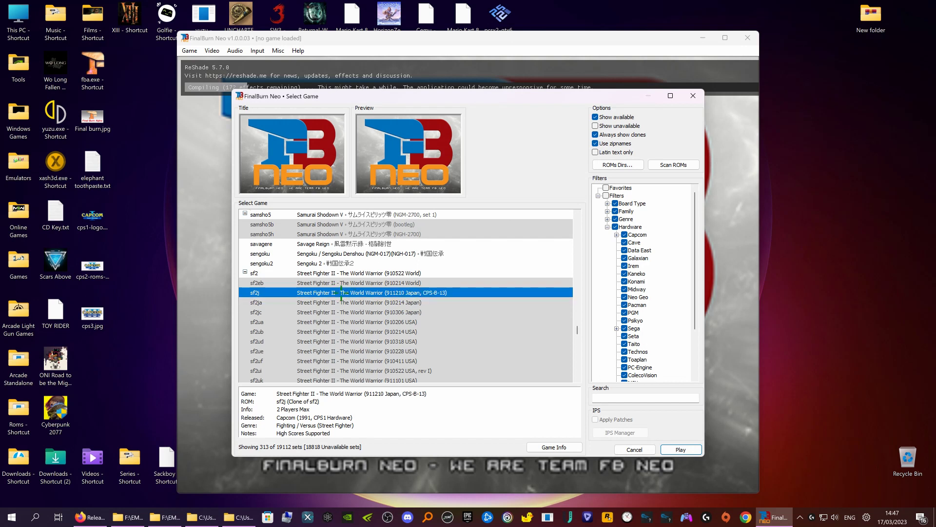
pyautogui.click(340, 282)
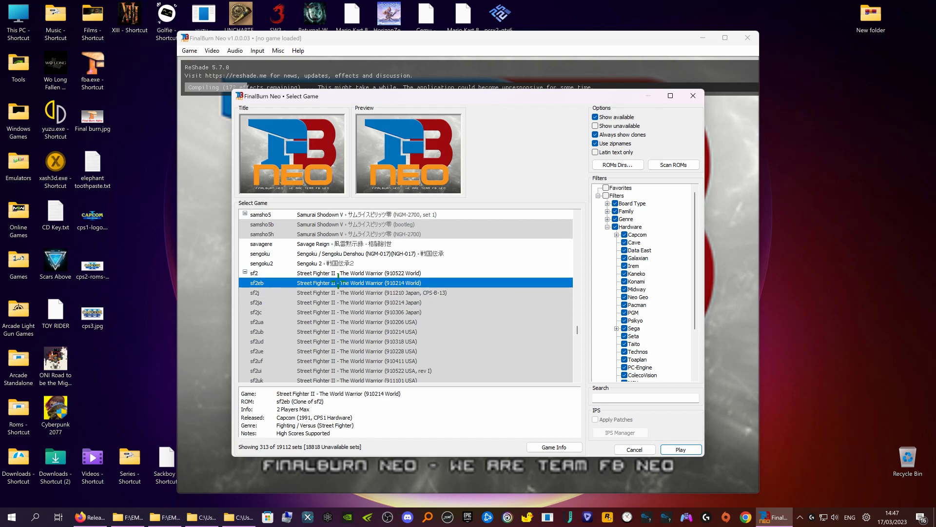
pyautogui.doubleClick(339, 282)
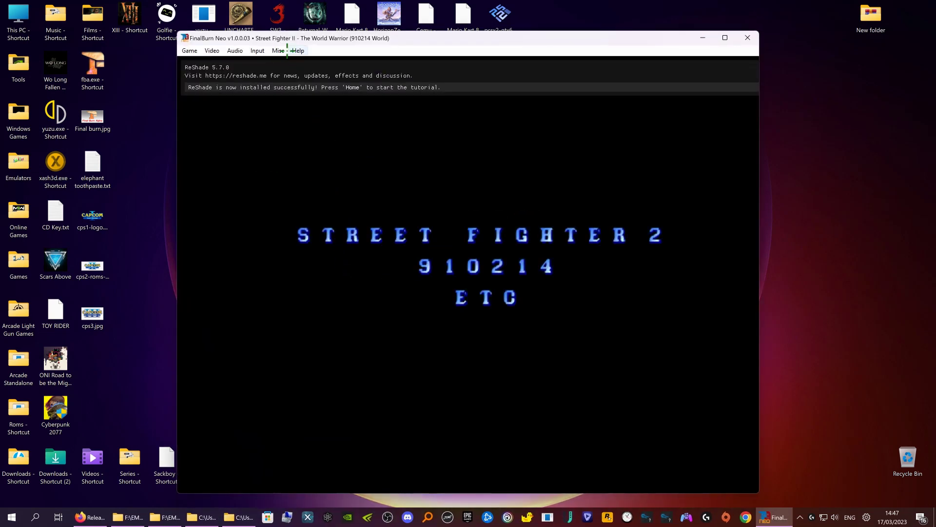
# Open the game input mapping and assign P1 Coin to Joy 0 Button 6 and P1 Start to Joy 0 Button 7
pyautogui.click(259, 51)
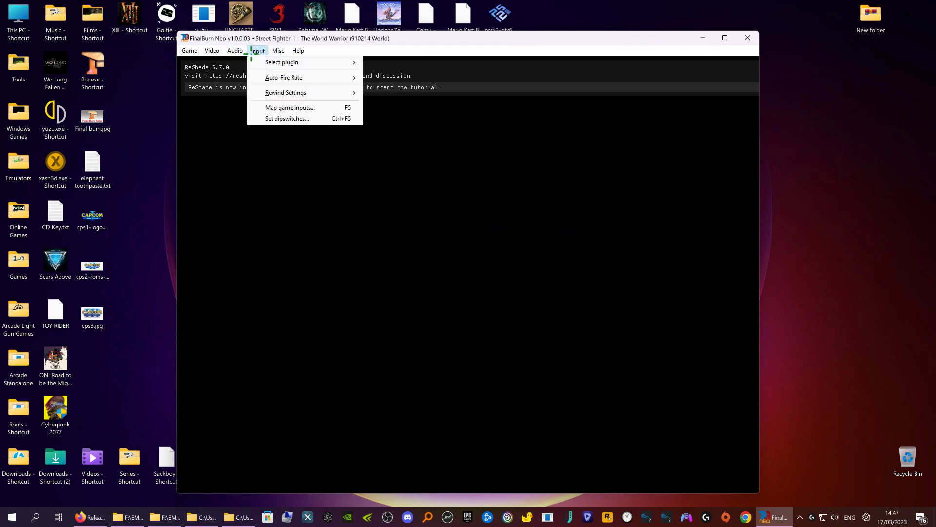
pyautogui.click(274, 108)
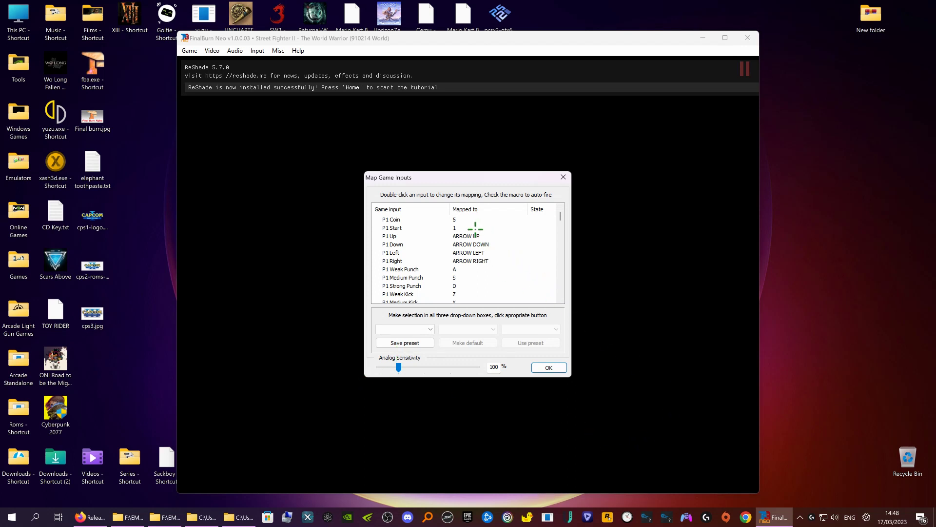
pyautogui.doubleClick(456, 220)
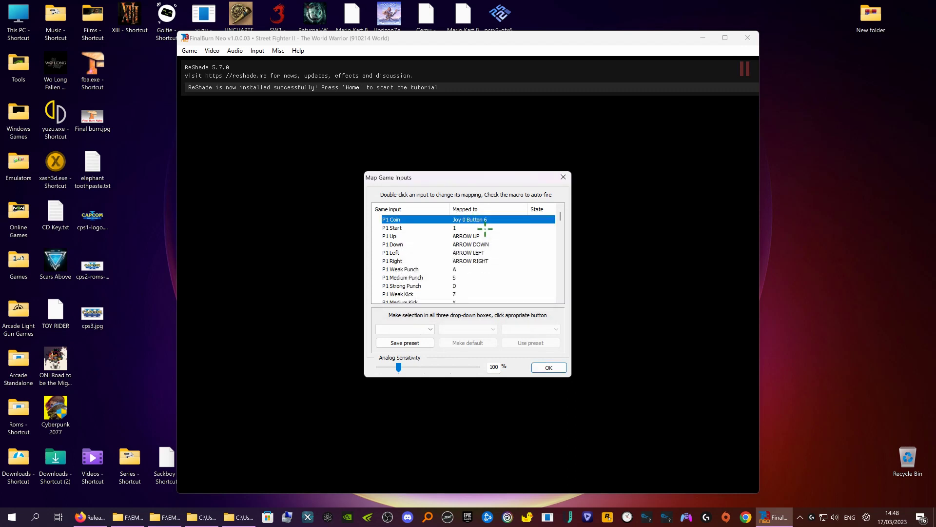
pyautogui.click(464, 228)
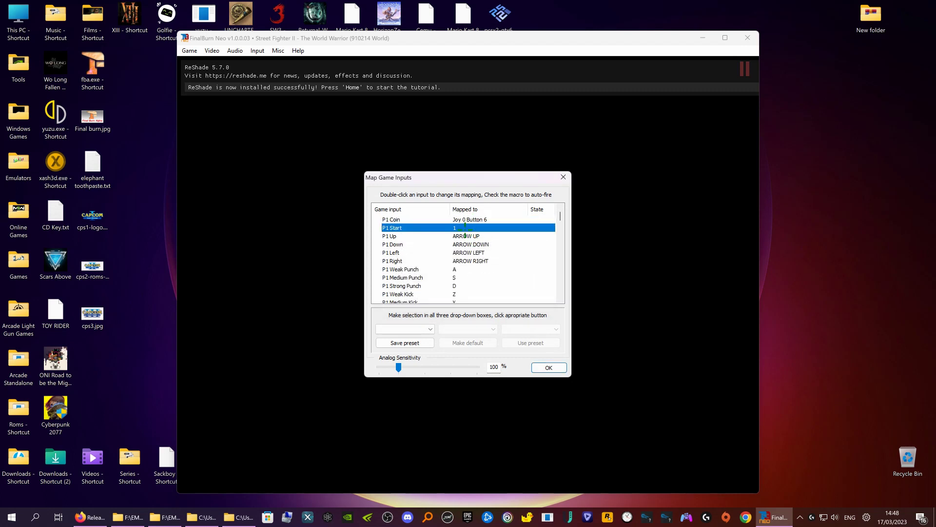
pyautogui.doubleClick(465, 228)
# Map P1 Up, Down, Left and Right to the matching Joy 0 directions on the controller's X and Y axes
pyautogui.click(472, 237)
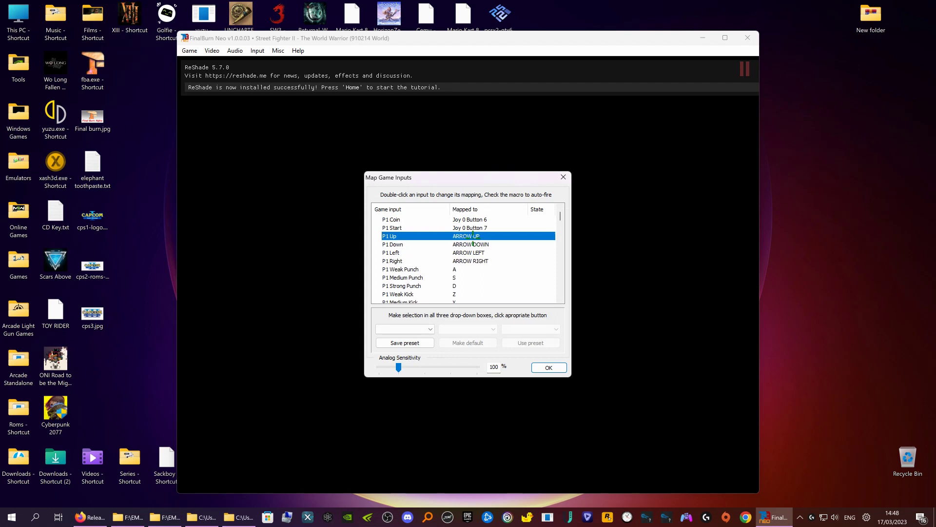
pyautogui.doubleClick(472, 236)
pyautogui.click(477, 245)
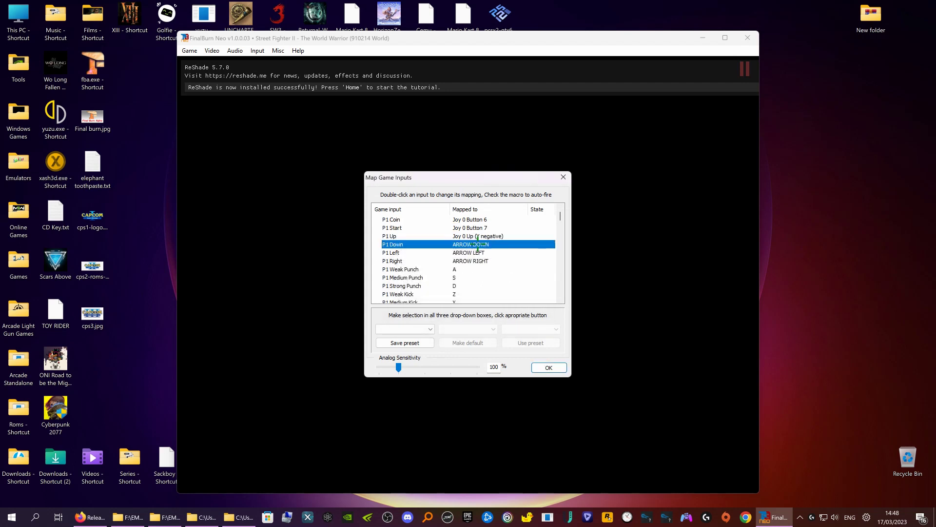
pyautogui.doubleClick(478, 244)
pyautogui.click(478, 253)
pyautogui.doubleClick(478, 253)
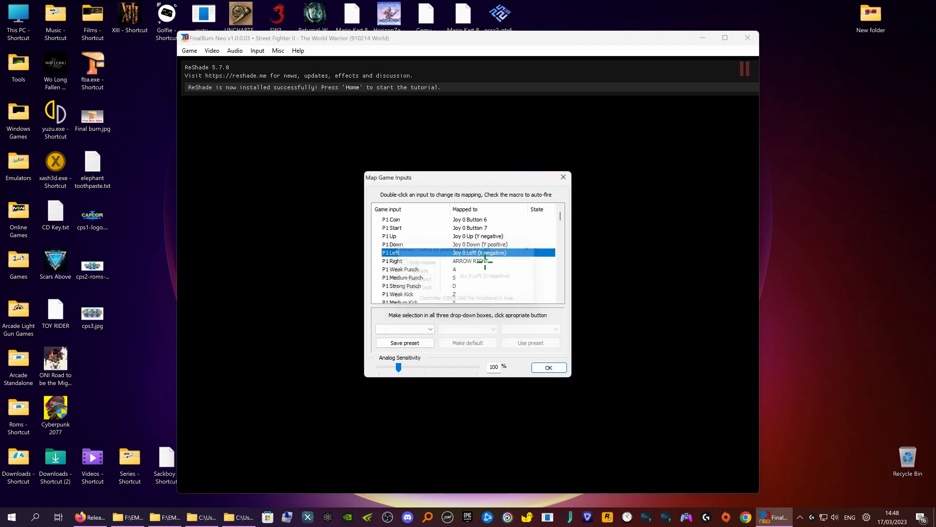
pyautogui.click(480, 260)
pyautogui.doubleClick(480, 261)
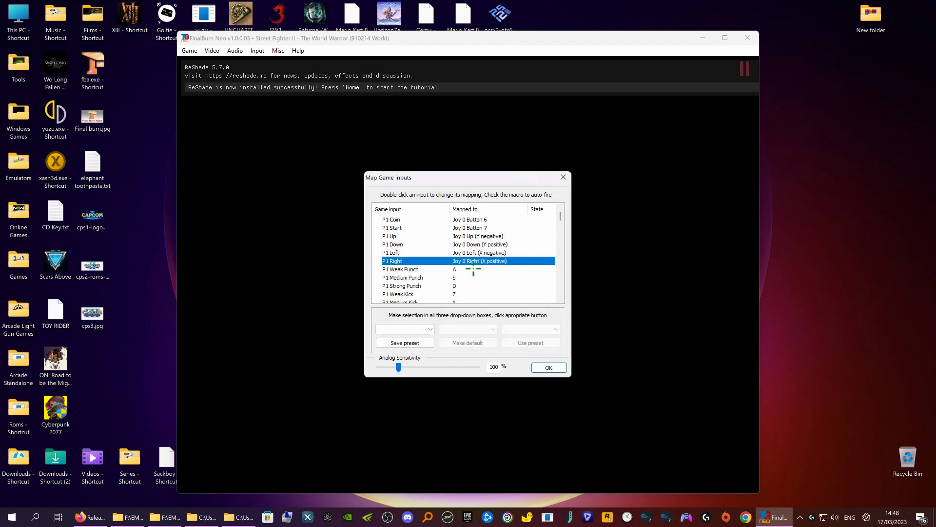
# Map P1 Weak Punch to Joy 0 Button 0, Medium Punch to Joy 0 Button 2 and Strong Punch to Joy 0 Z negative
pyautogui.click(468, 270)
pyautogui.doubleClick(468, 271)
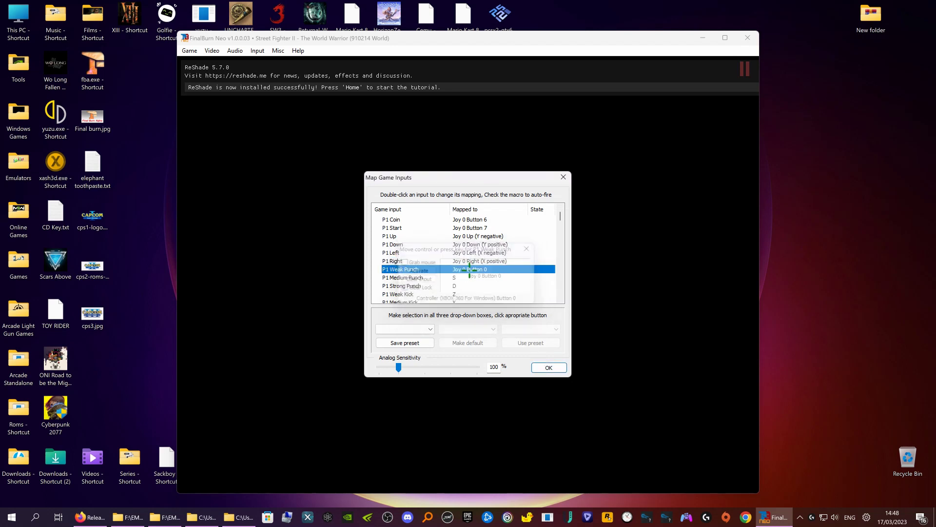
pyautogui.click(468, 278)
pyautogui.doubleClick(468, 278)
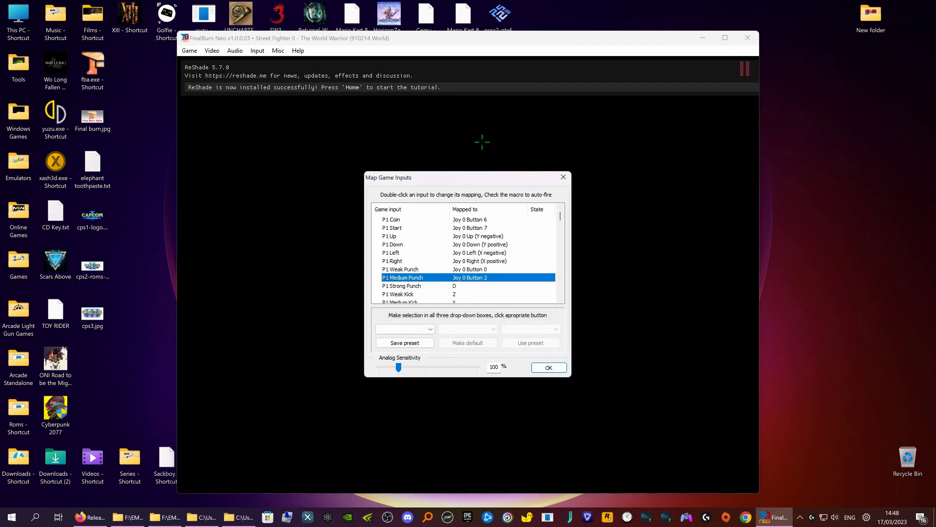
pyautogui.click(482, 285)
pyautogui.doubleClick(482, 285)
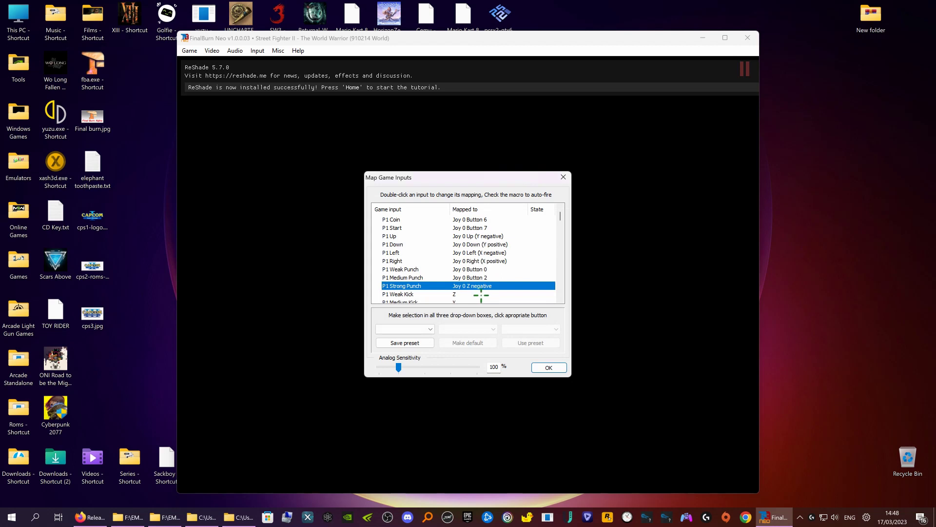
# Map P1 Weak Kick to Joy 0 Button 1, Medium Kick to Joy 0 Button 3, and Strong Kick to a controller input
pyautogui.doubleClick(471, 294)
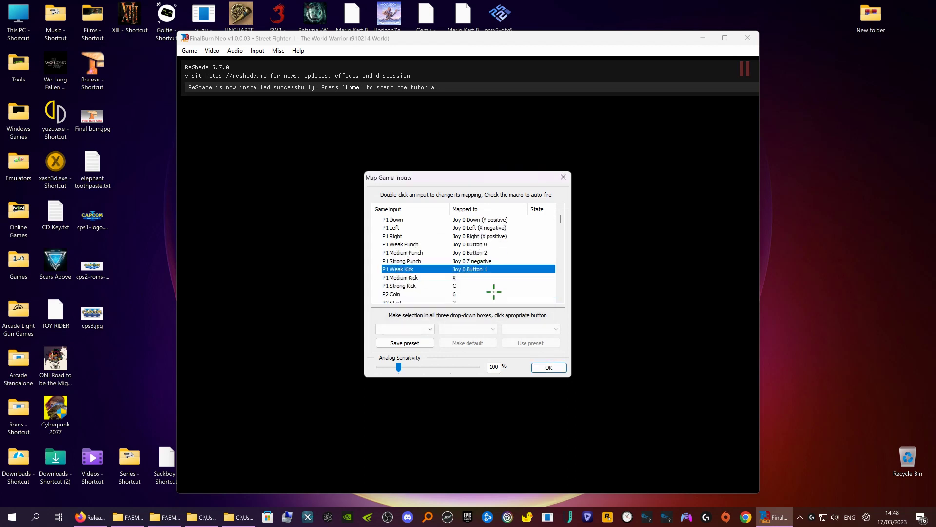
pyautogui.doubleClick(466, 277)
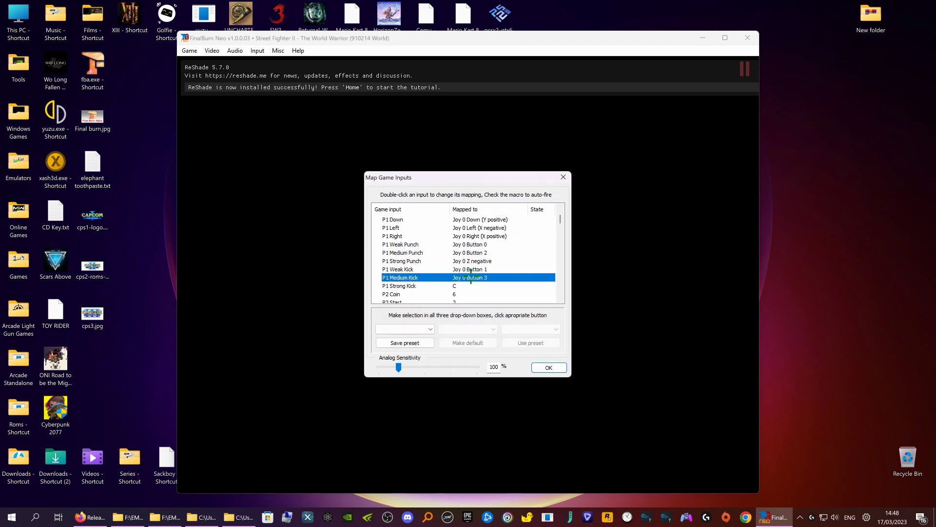
pyautogui.doubleClick(465, 285)
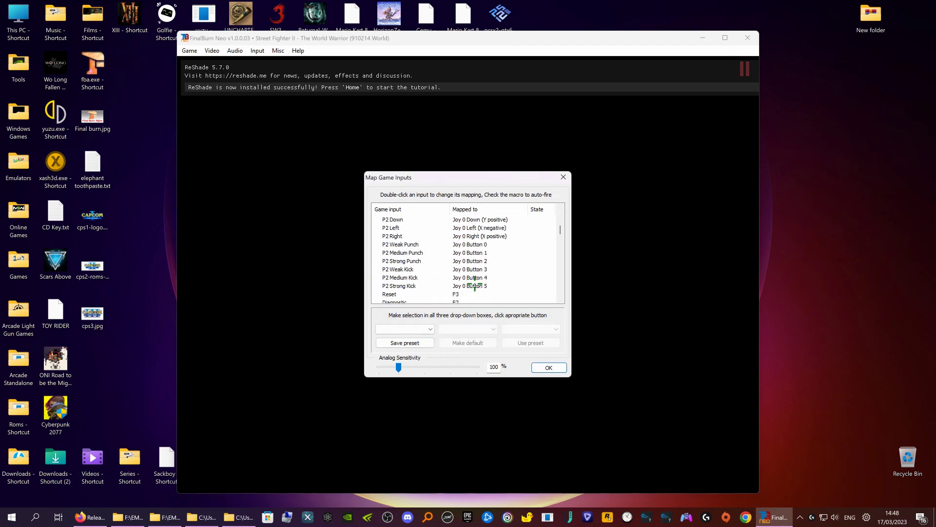
# Choose Player 1 for the input preset, save the preset and close the input mapping dialog
pyautogui.scroll(-6, 438, 252)
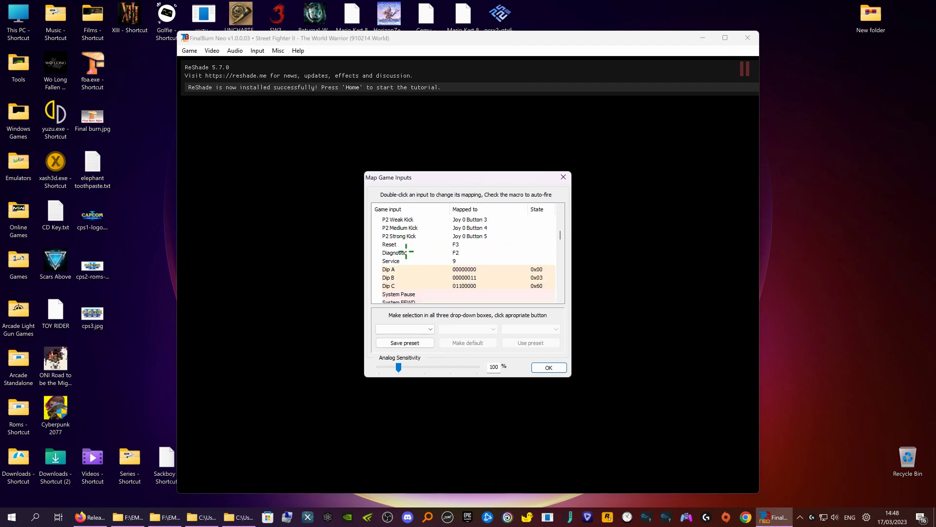
pyautogui.scroll(-1, 416, 257)
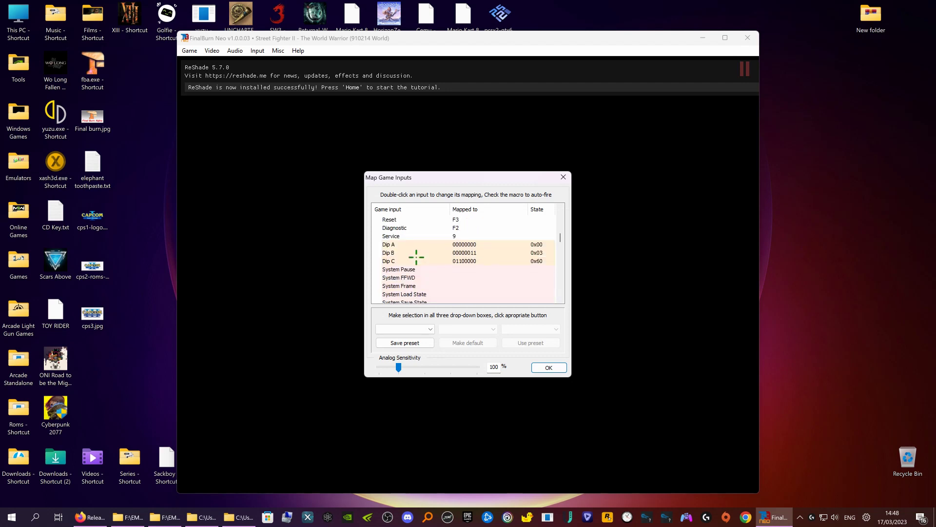
pyautogui.scroll(-6, 417, 257)
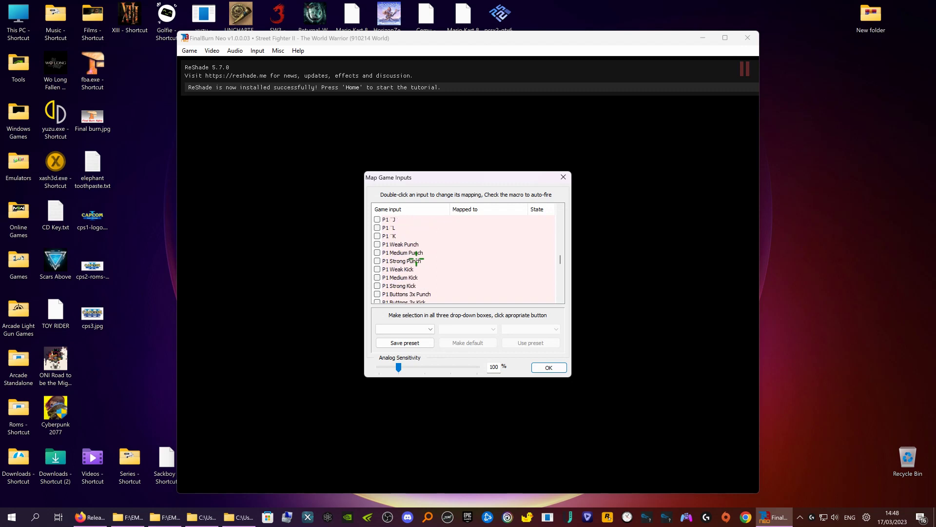
pyautogui.scroll(-4, 445, 249)
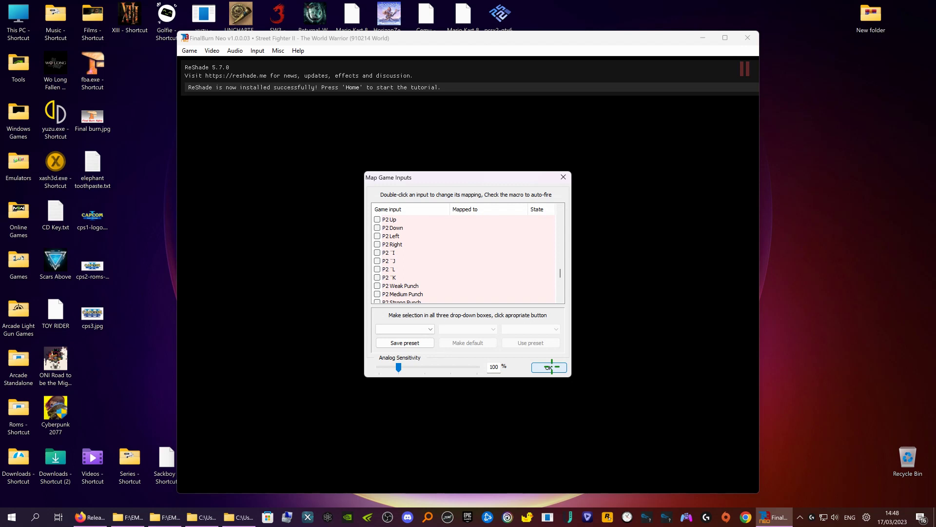
pyautogui.click(433, 328)
pyautogui.click(432, 329)
pyautogui.click(431, 329)
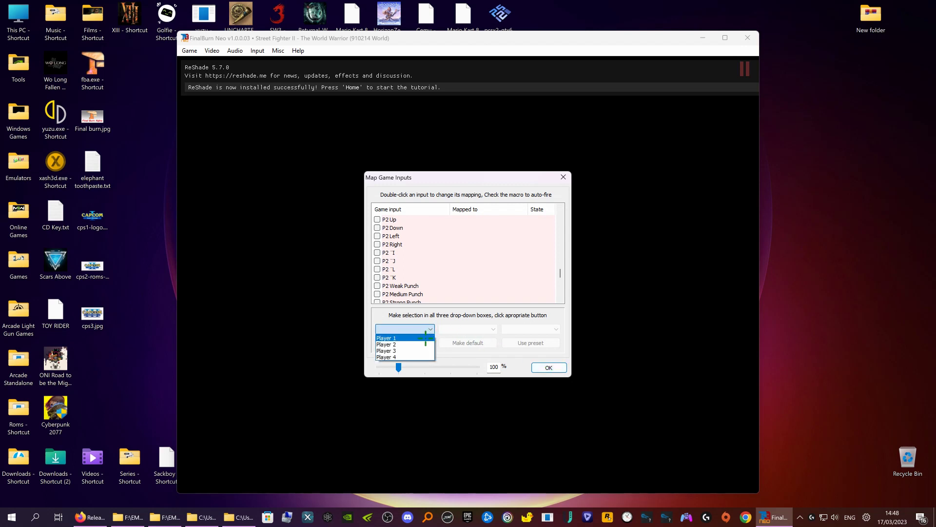
pyautogui.click(414, 338)
pyautogui.click(411, 343)
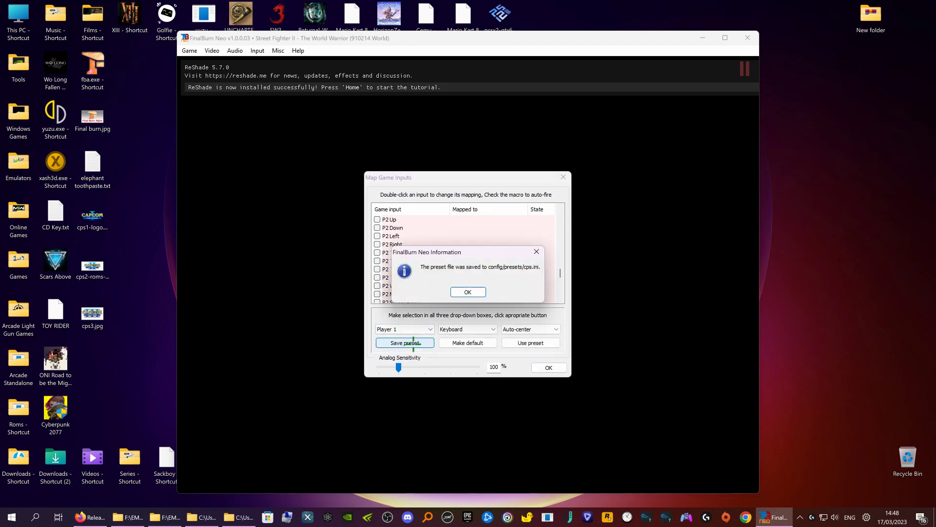
pyautogui.click(470, 292)
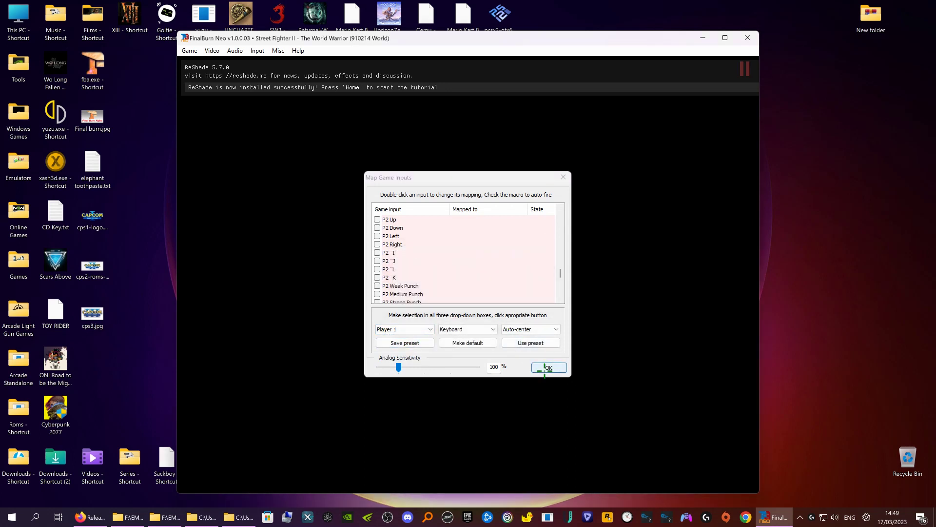
pyautogui.click(546, 367)
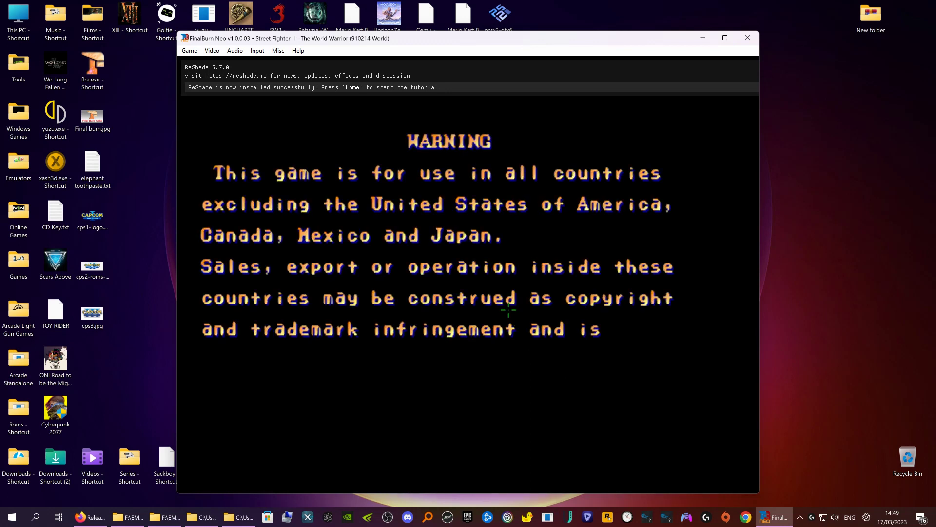
# Switch the emulator to fullscreen and start a one-player game with Ken as the fighter
pyautogui.hotkey('alt', 'F4')
pyautogui.press('Return')
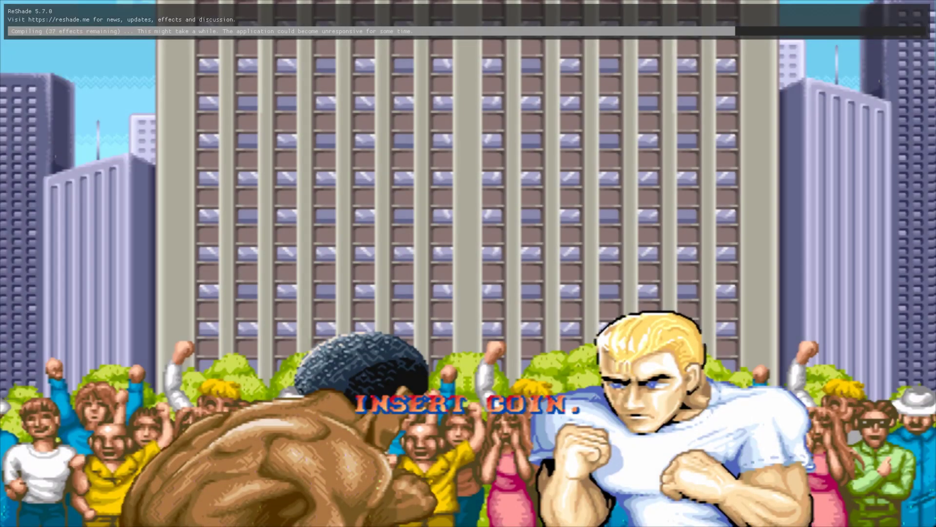
pyautogui.press('5')
pyautogui.press('5')
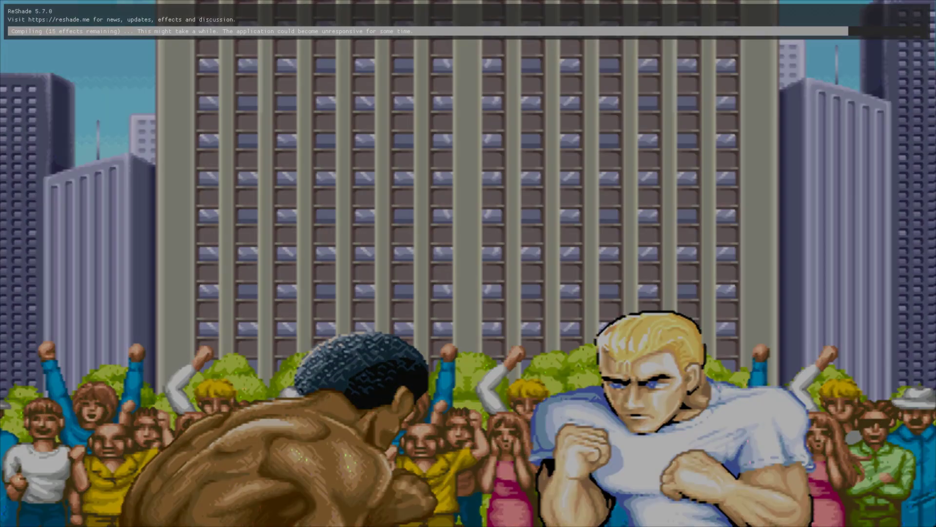
pyautogui.press('1')
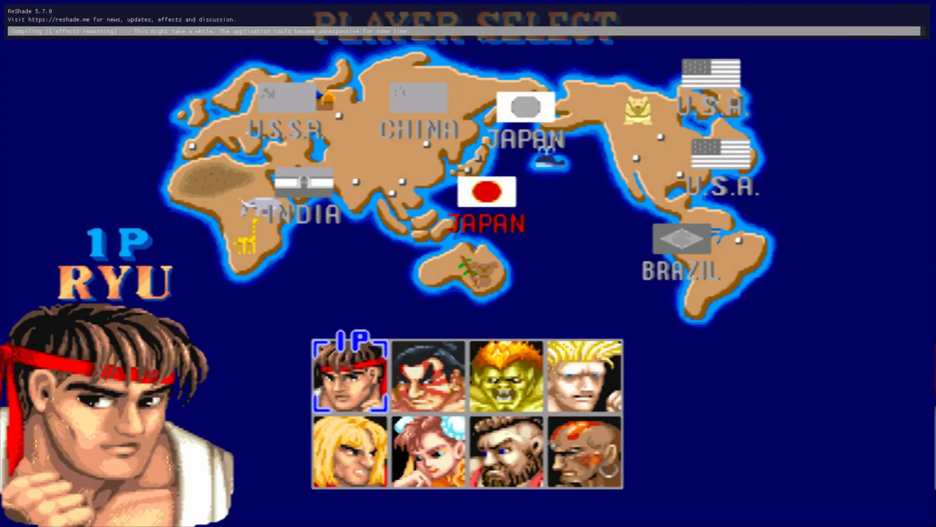
pyautogui.press('Down')
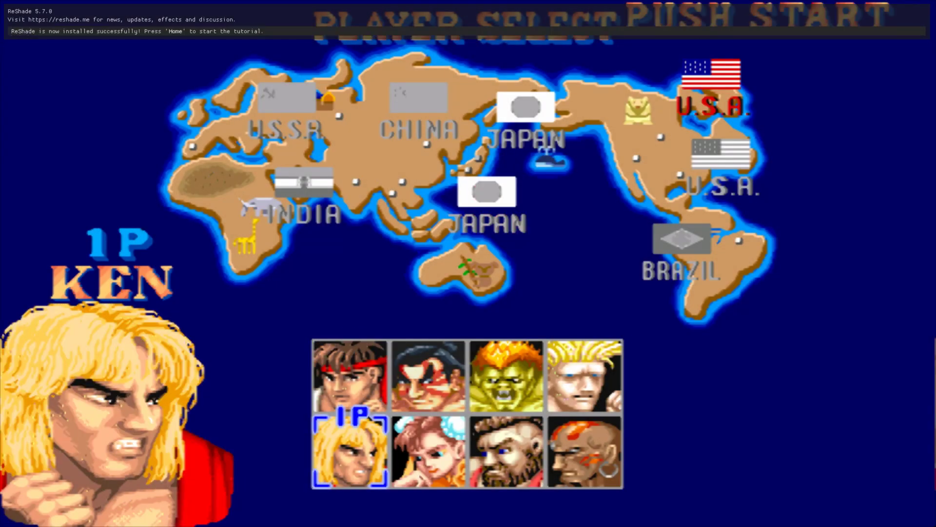
pyautogui.press('ctrl')
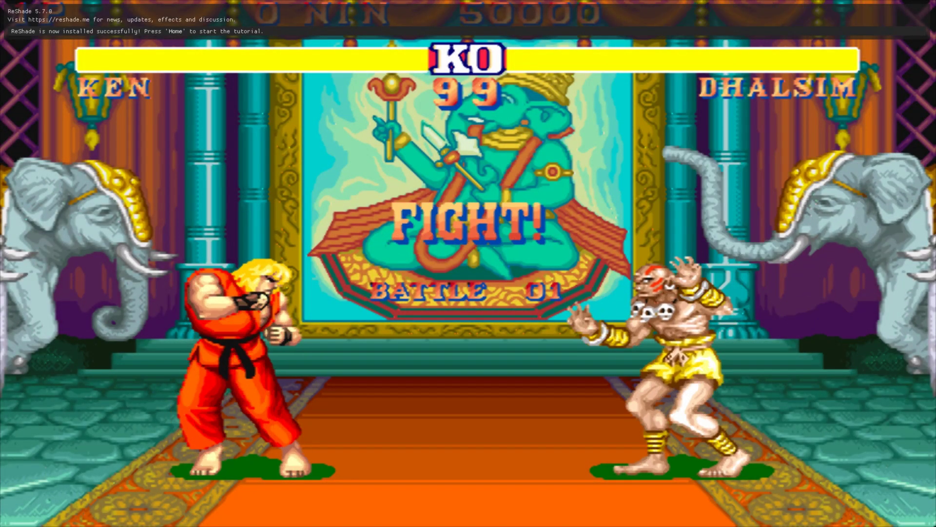
# Fight the first round against Dhalsim as Ken, moving, crouching, jumping and attacking
pyautogui.hotkey('Up', 'Left')
pyautogui.press('Down')
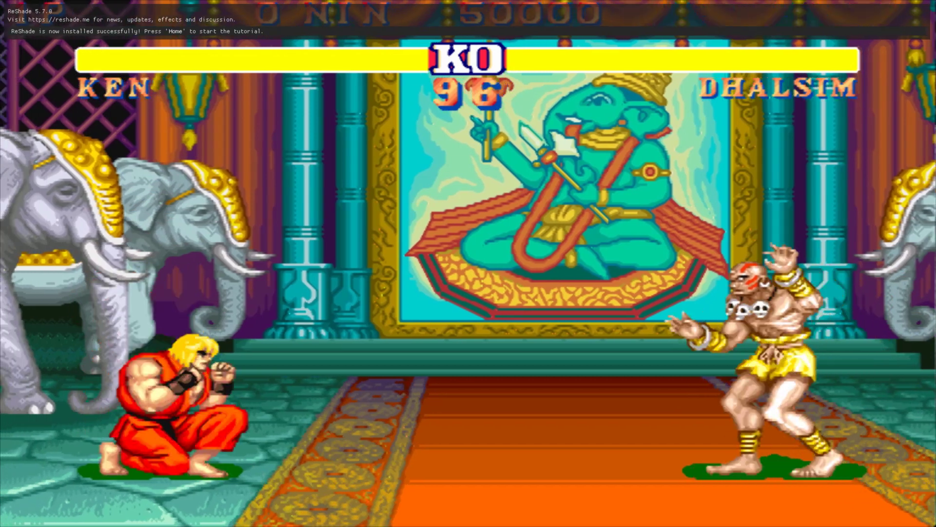
pyautogui.press('Right')
pyautogui.press('a')
pyautogui.press('Right')
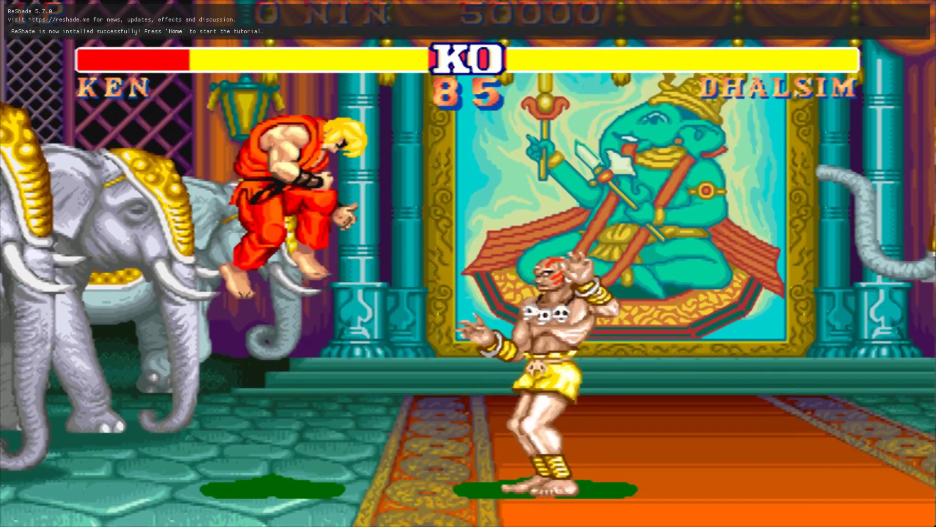
pyautogui.press('Down')
pyautogui.press('Right')
pyautogui.press('a')
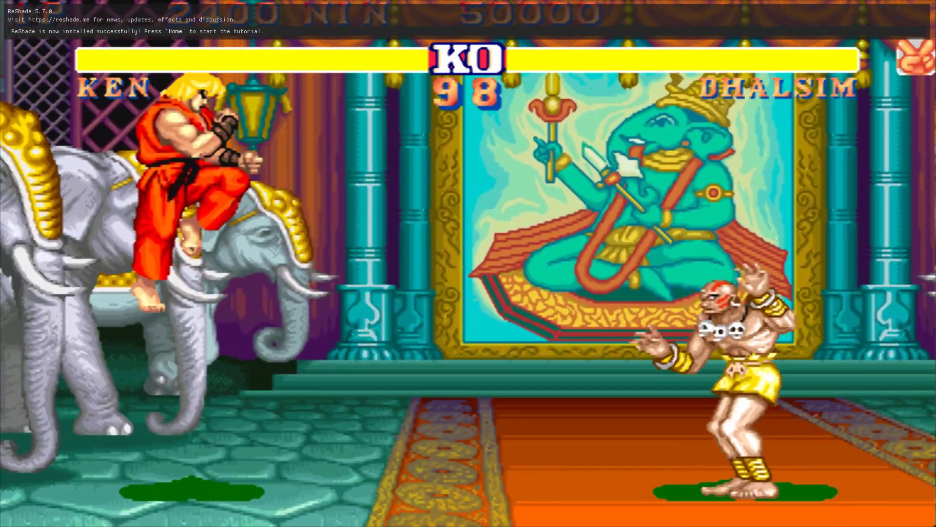
# Fight the second round against Dhalsim with Ken's fireballs and jumping attacks until Dhalsim is knocked out
pyautogui.press('Left')
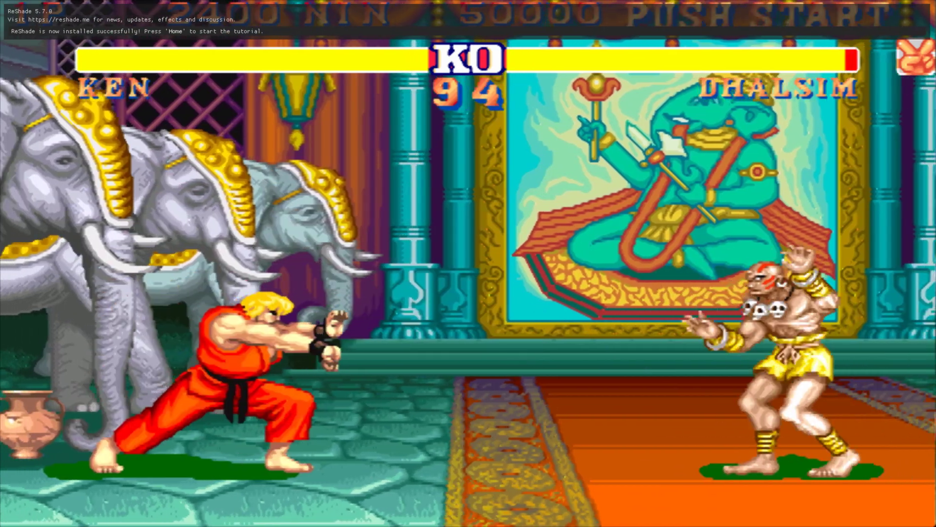
pyautogui.press('Up')
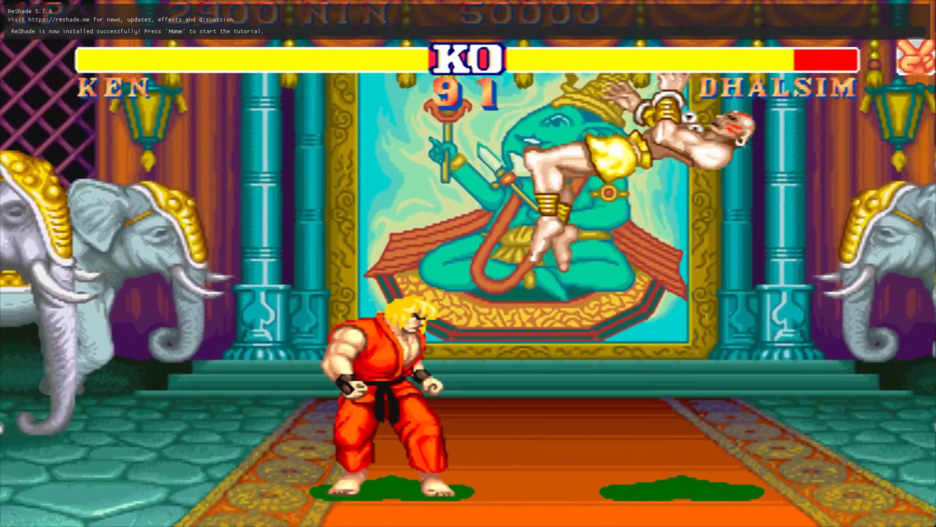
pyautogui.hotkey('Up', 'Right')
pyautogui.press('x')
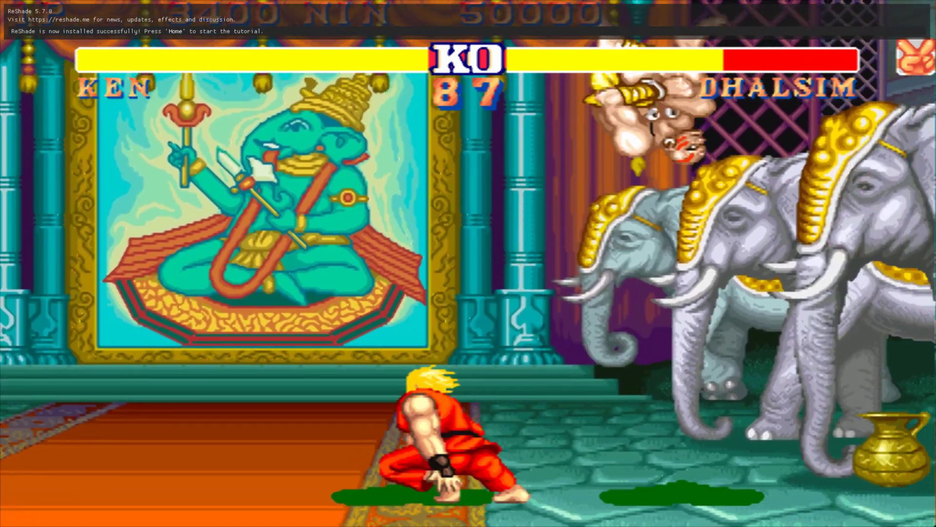
pyautogui.hotkey('Up', 'Left')
pyautogui.press('x')
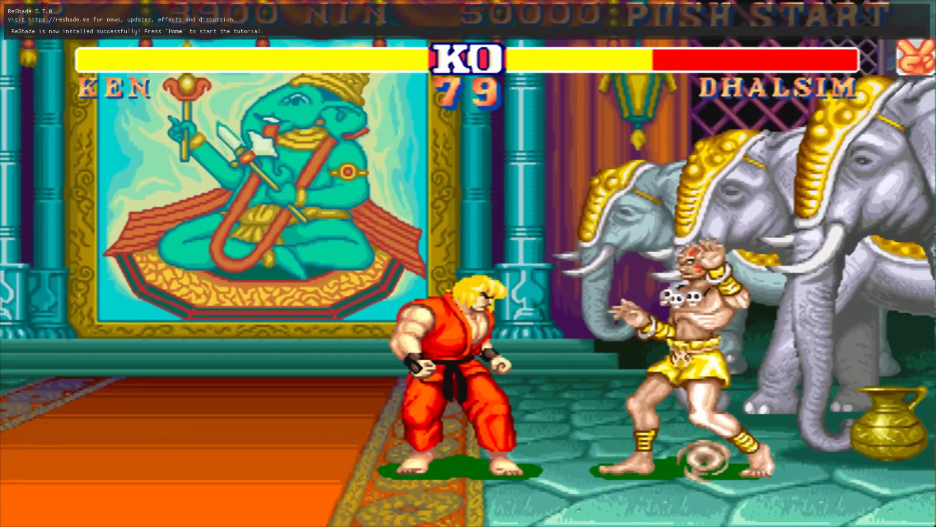
pyautogui.press('Left')
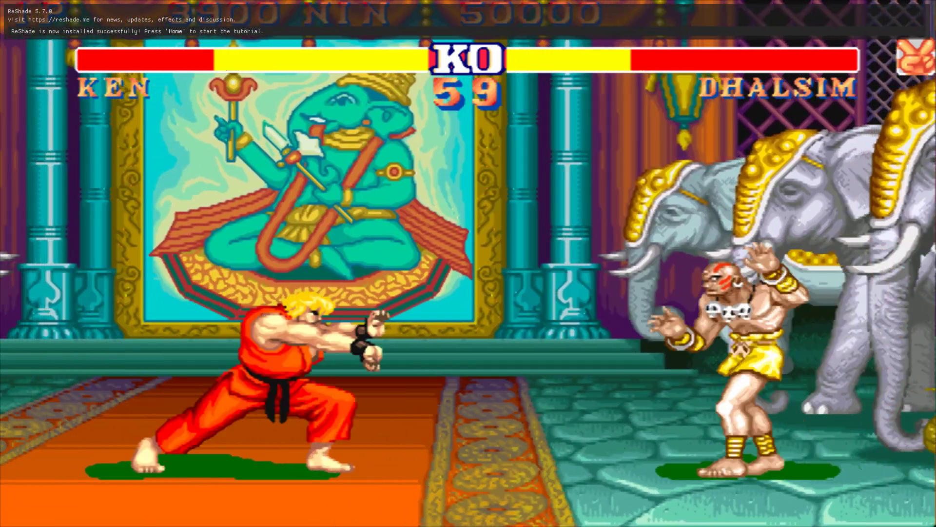
pyautogui.press('Down')
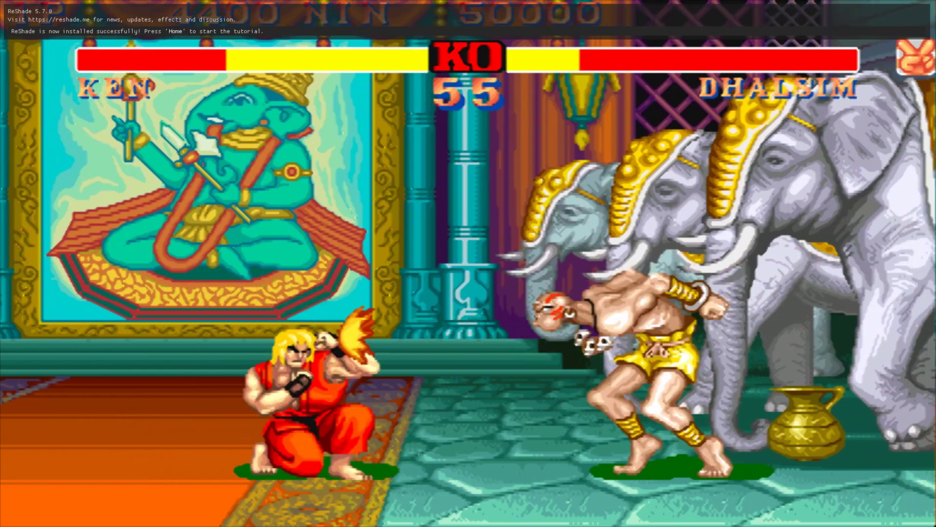
pyautogui.press('Left')
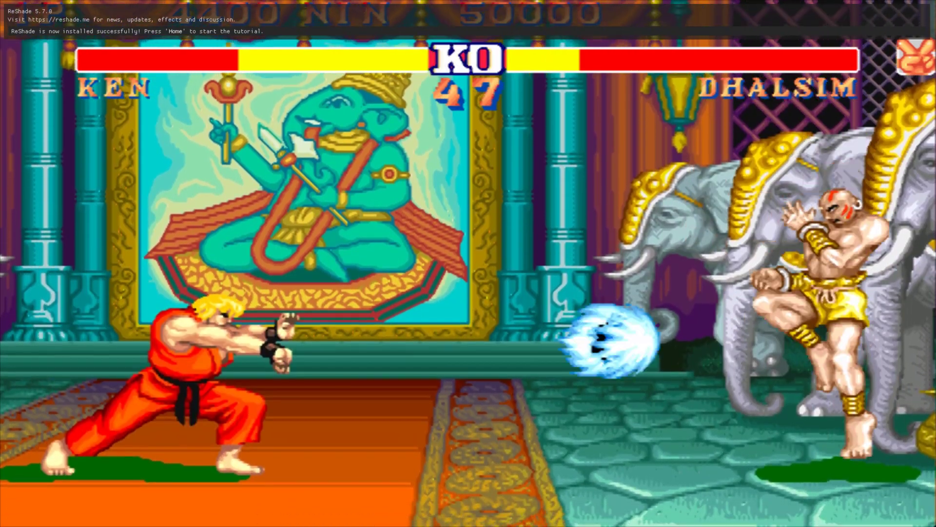
pyautogui.press('Left')
pyautogui.press('Down')
pyautogui.press('Right')
pyautogui.press('a')
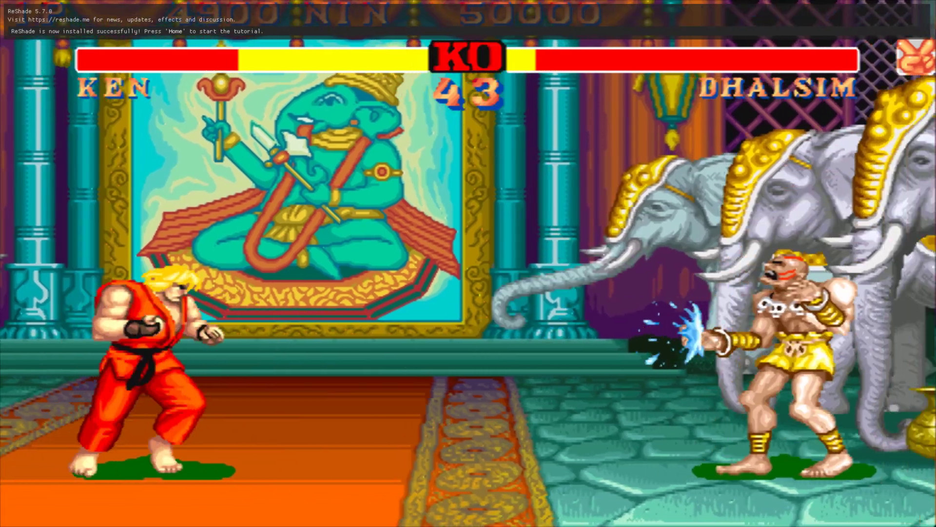
pyautogui.press('Right')
pyautogui.press('Down')
pyautogui.press('Left')
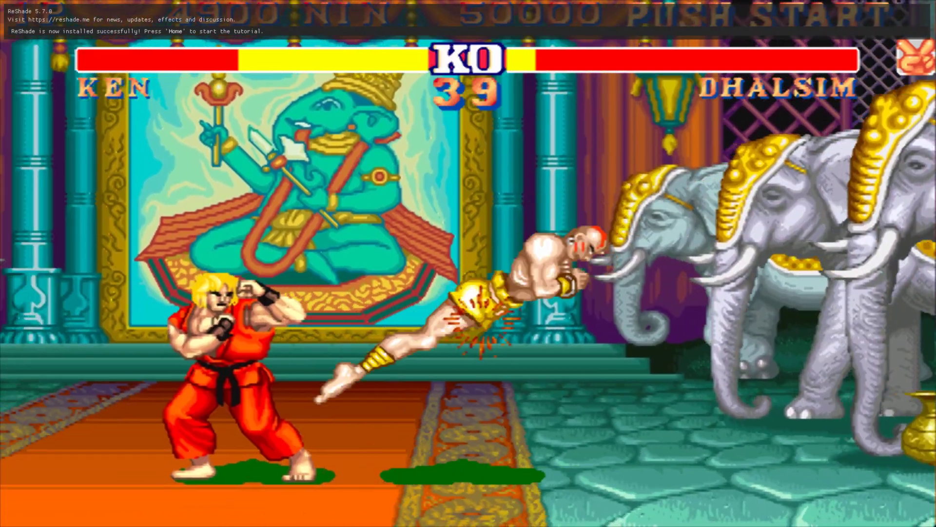
pyautogui.press('Right')
pyautogui.press('a')
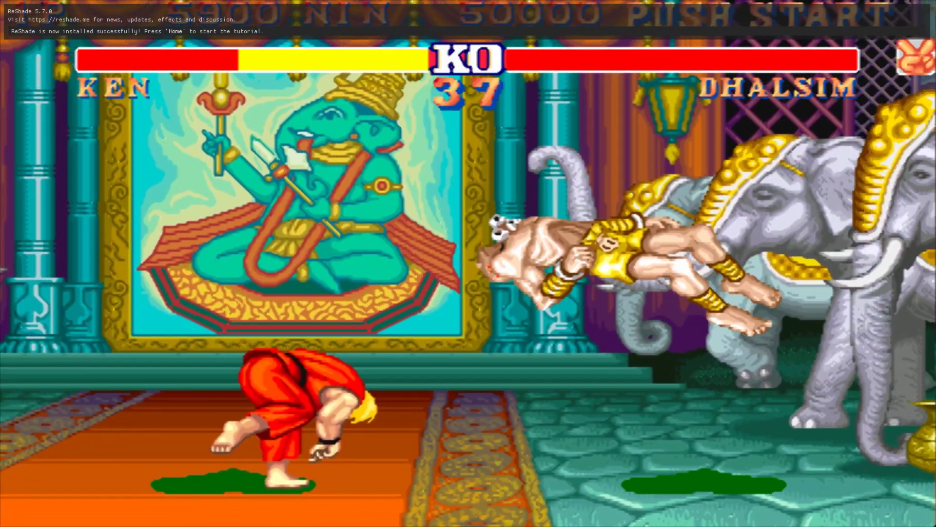
pyautogui.press('Left')
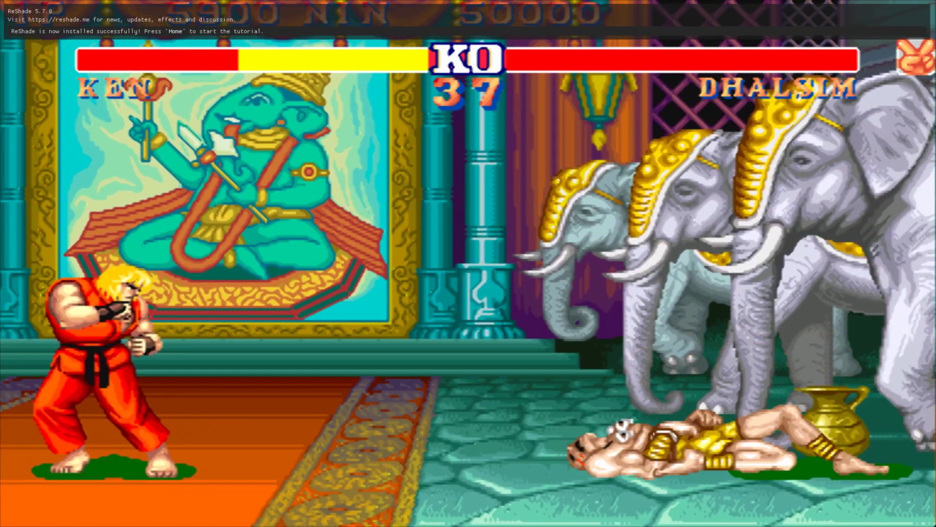
# Leave fullscreen and load SNK vs. Capcom - SVC Chaos Plus (bootleg set 1) from the game list
pyautogui.hotkey('alt', 'F4')
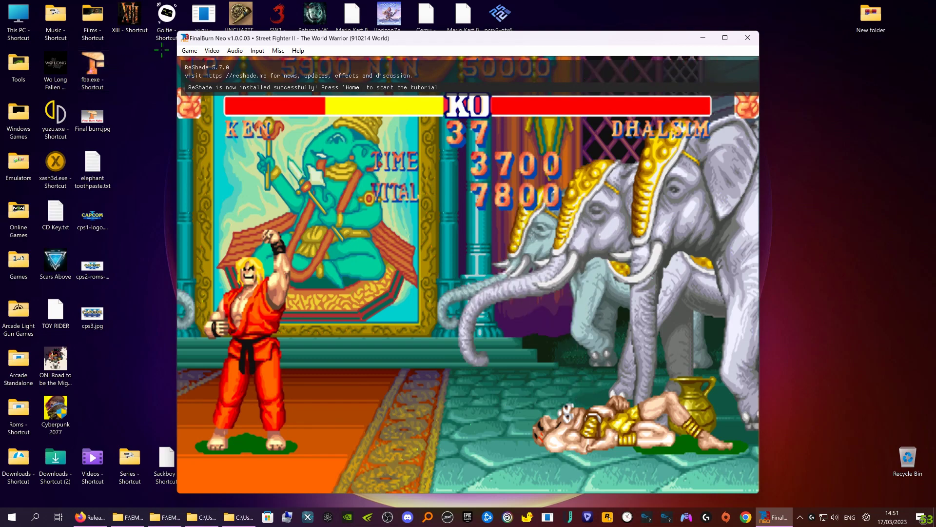
pyautogui.click(190, 51)
pyautogui.click(200, 63)
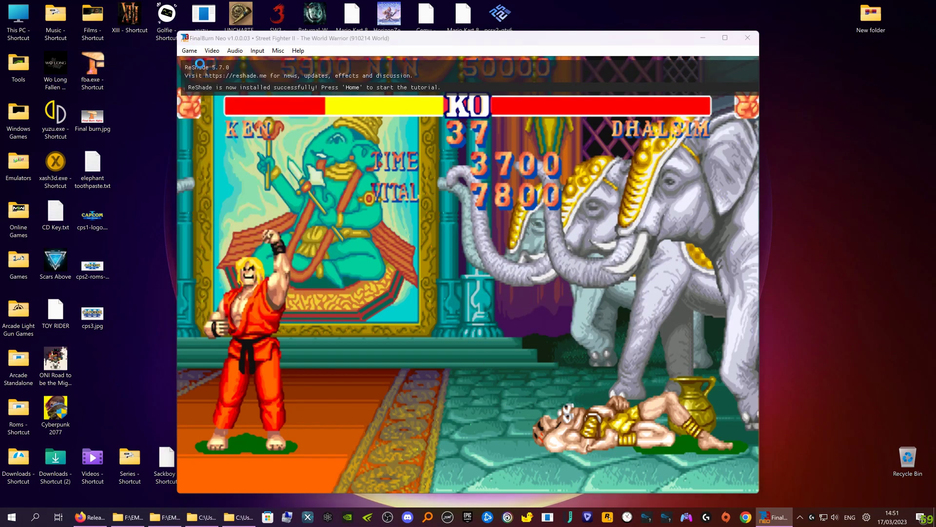
pyautogui.scroll(-10, 408, 308)
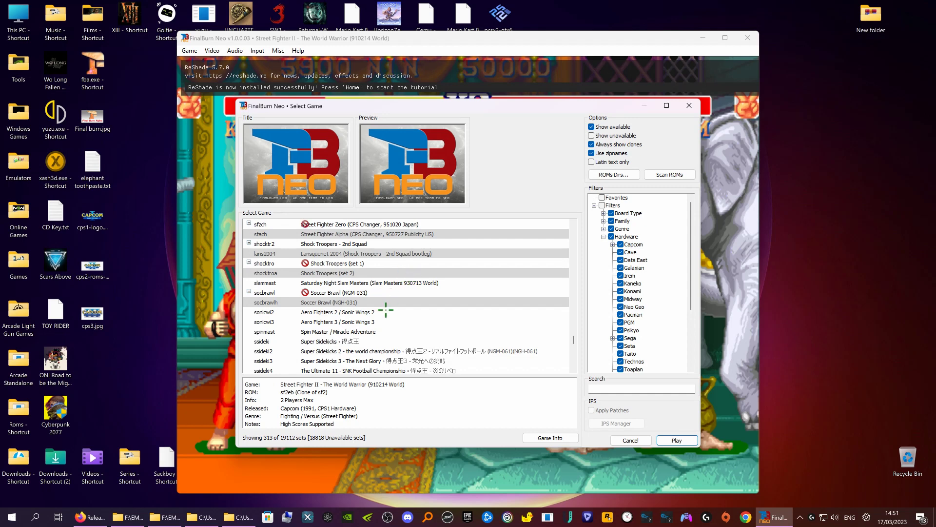
pyautogui.scroll(-3, 373, 292)
pyautogui.scroll(-1, 343, 274)
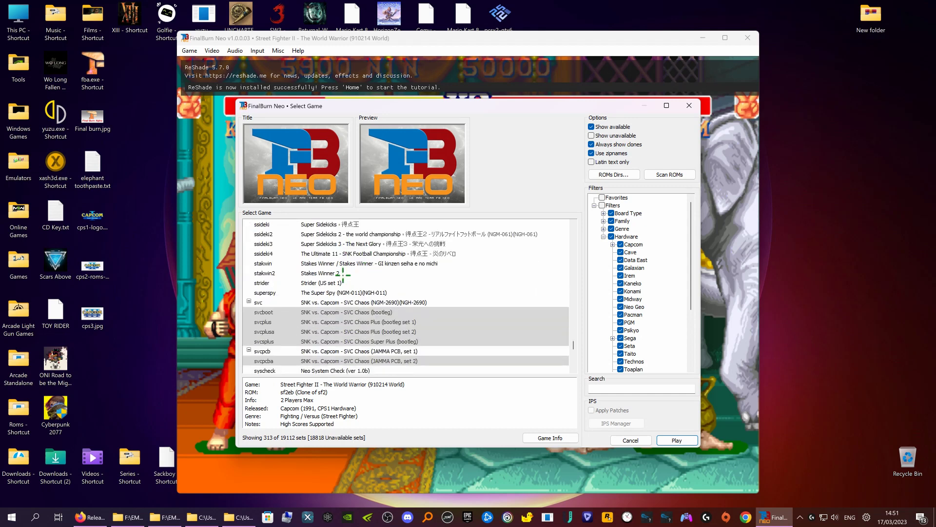
pyautogui.scroll(-2, 343, 274)
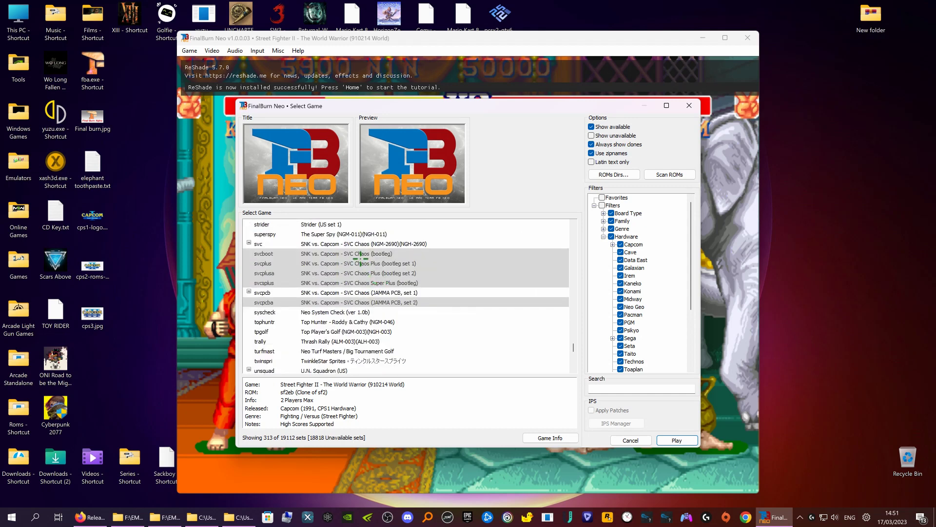
pyautogui.doubleClick(330, 264)
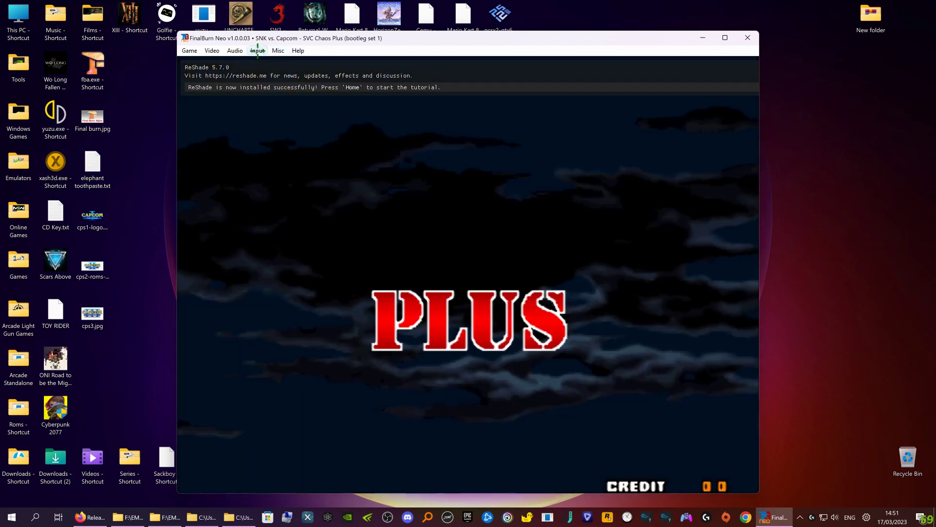
# In the game's input mapping, assign P1 Coin to Joy 0 Button 6, Start to Joy 0 Button 7 and Select to Joy 0 POV-hat 0 Up
pyautogui.click(258, 51)
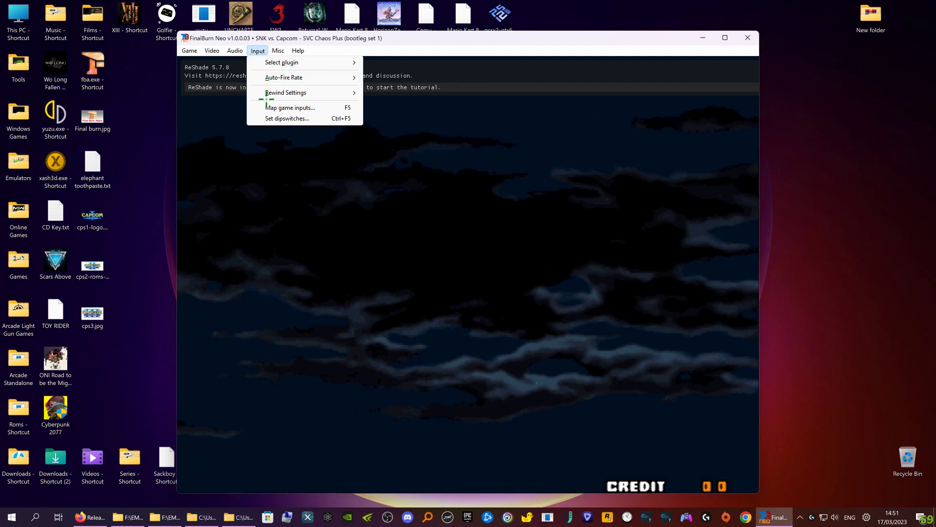
pyautogui.click(267, 107)
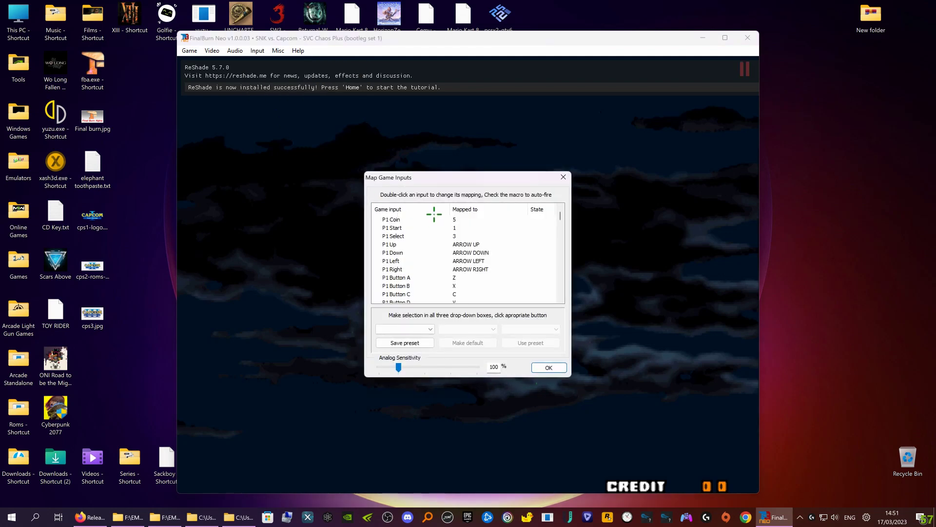
pyautogui.doubleClick(434, 220)
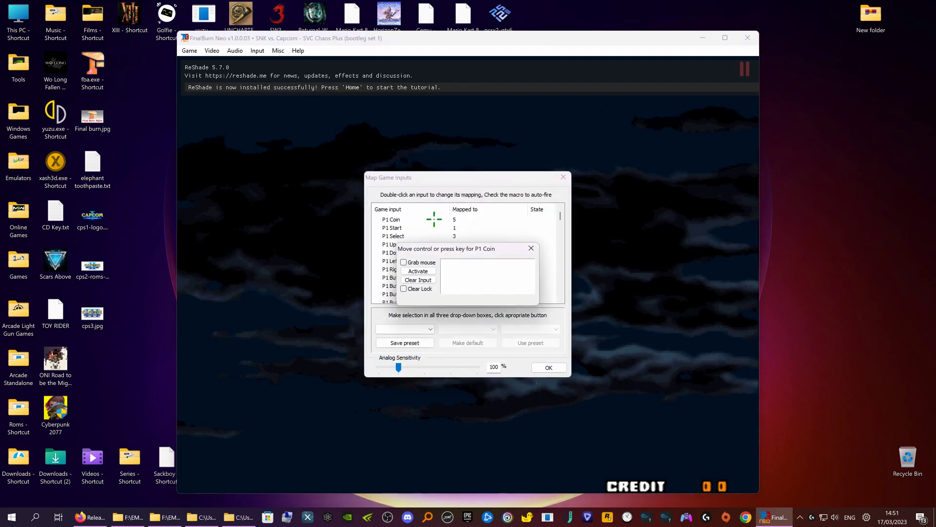
pyautogui.doubleClick(447, 228)
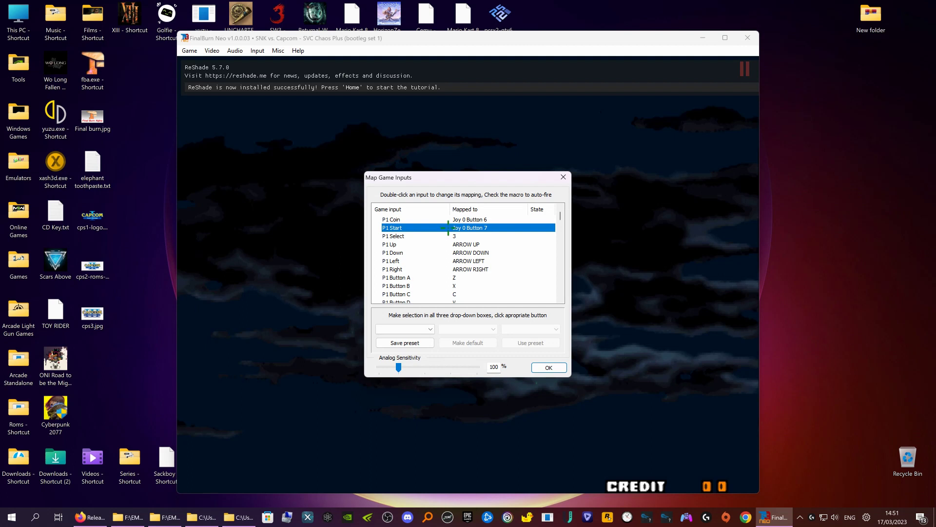
pyautogui.doubleClick(447, 228)
pyautogui.doubleClick(464, 220)
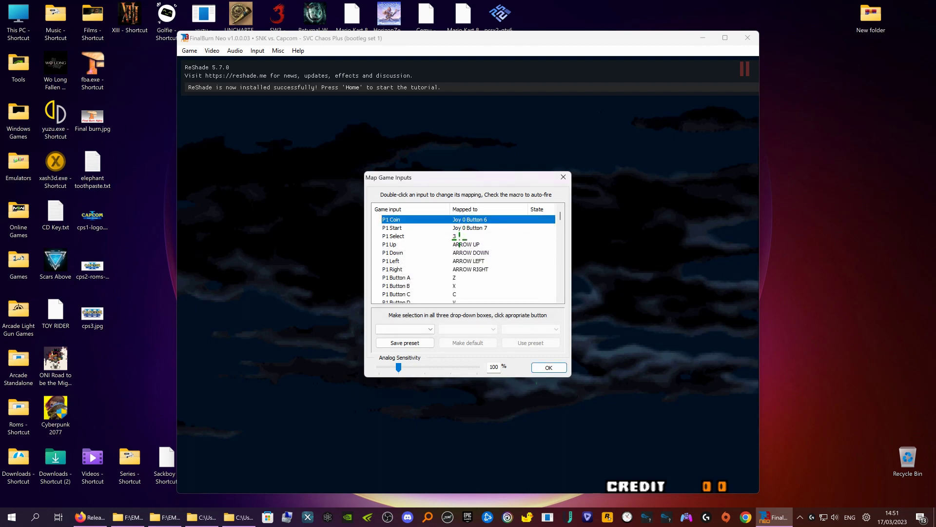
pyautogui.doubleClick(467, 236)
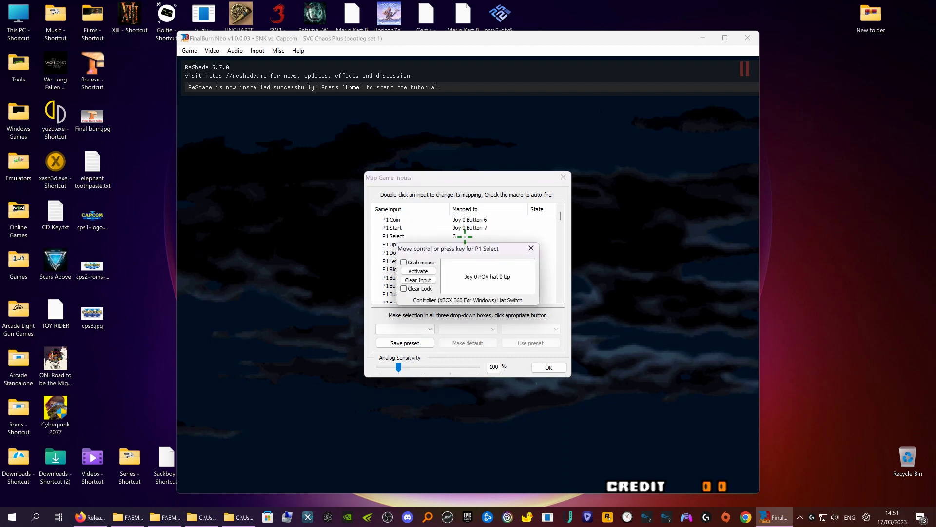
# Map P1 Up, Down, Left and Right to the matching Joy 0 Y-axis and X-axis directions
pyautogui.doubleClick(463, 245)
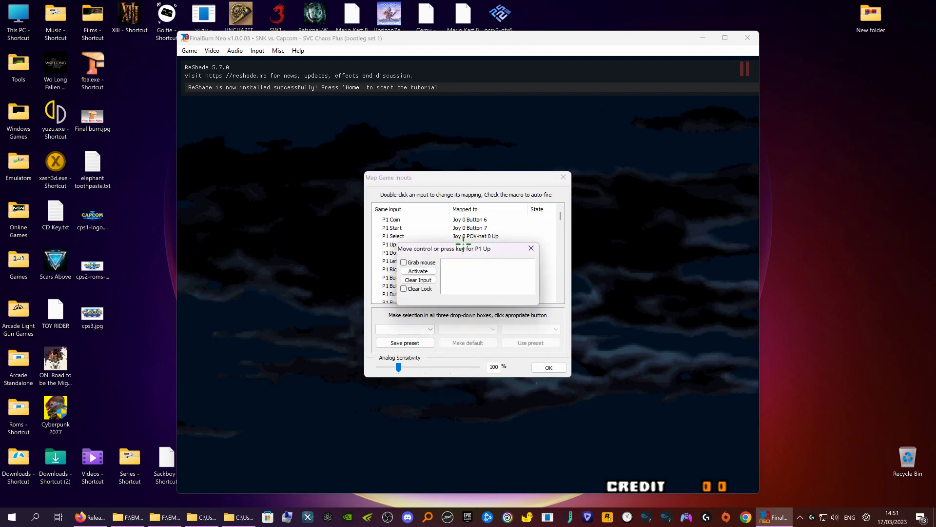
pyautogui.doubleClick(458, 252)
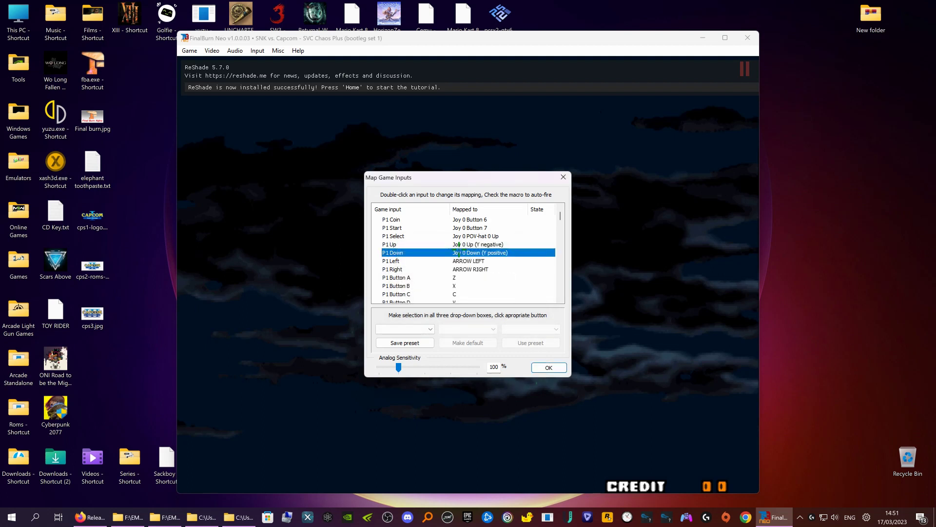
pyautogui.click(460, 261)
pyautogui.doubleClick(460, 258)
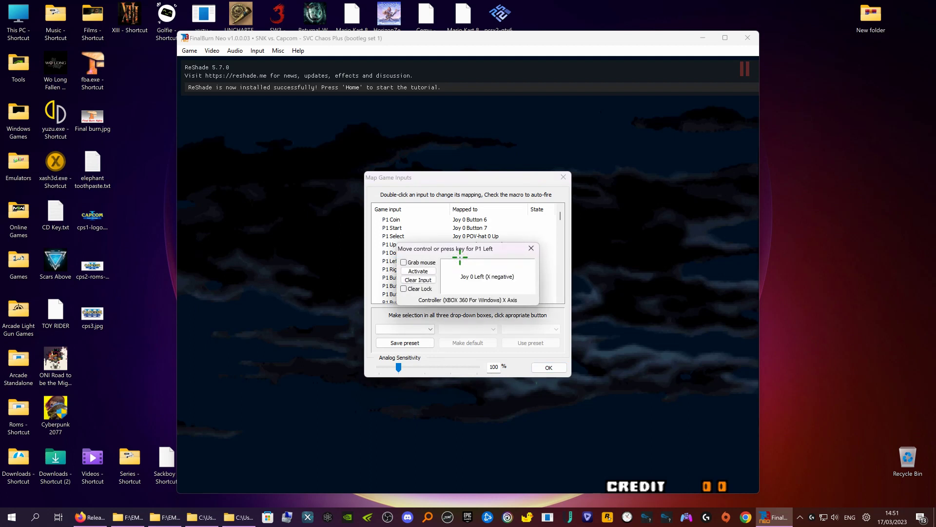
pyautogui.doubleClick(461, 269)
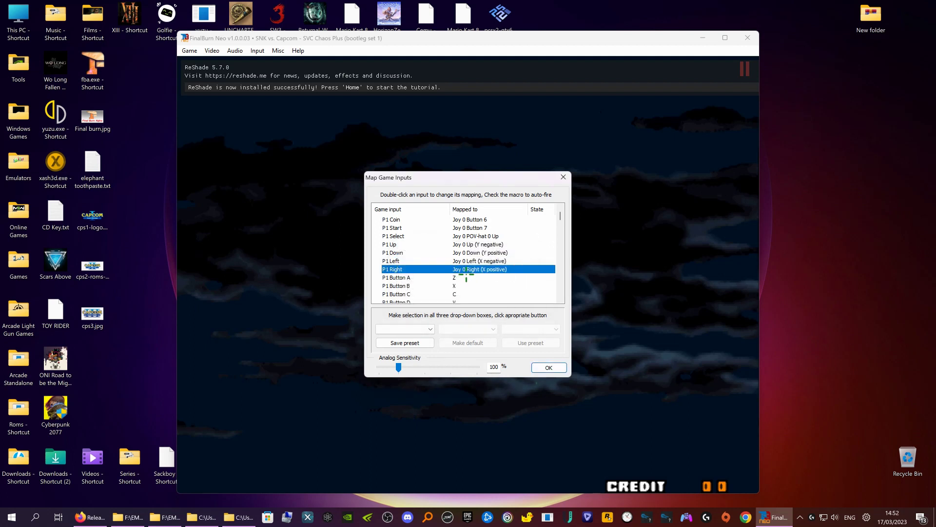
# Map P1 Button A to Joy 0 Button 0, B to Button 2, and both C and D to Button 3, and accept the mapping
pyautogui.doubleClick(469, 277)
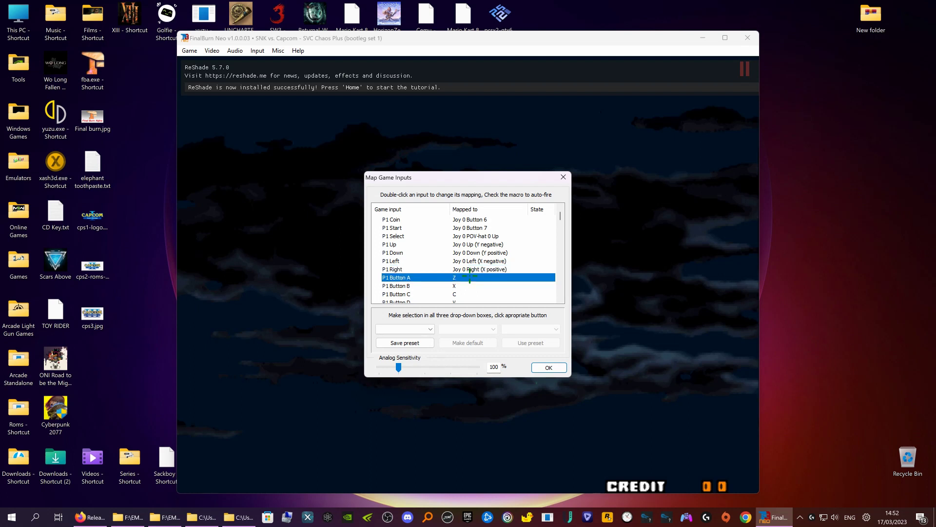
pyautogui.doubleClick(466, 285)
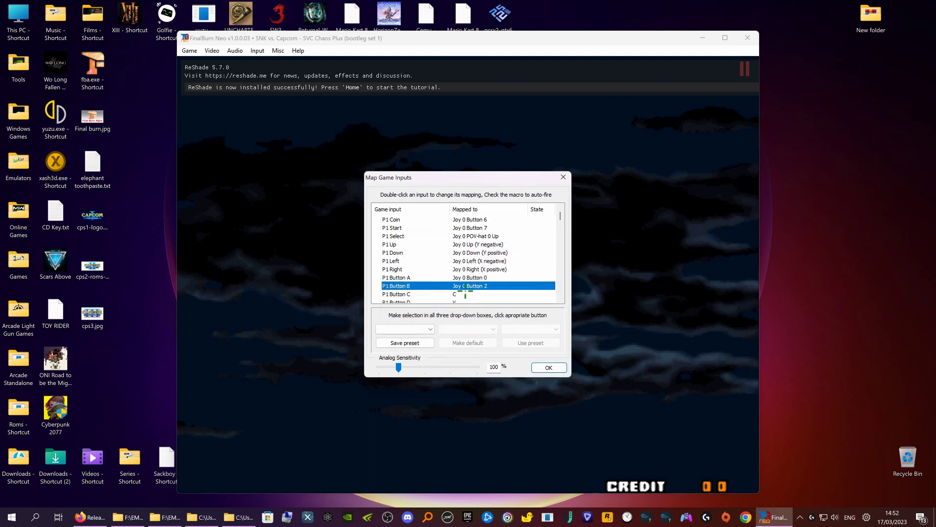
pyautogui.doubleClick(466, 293)
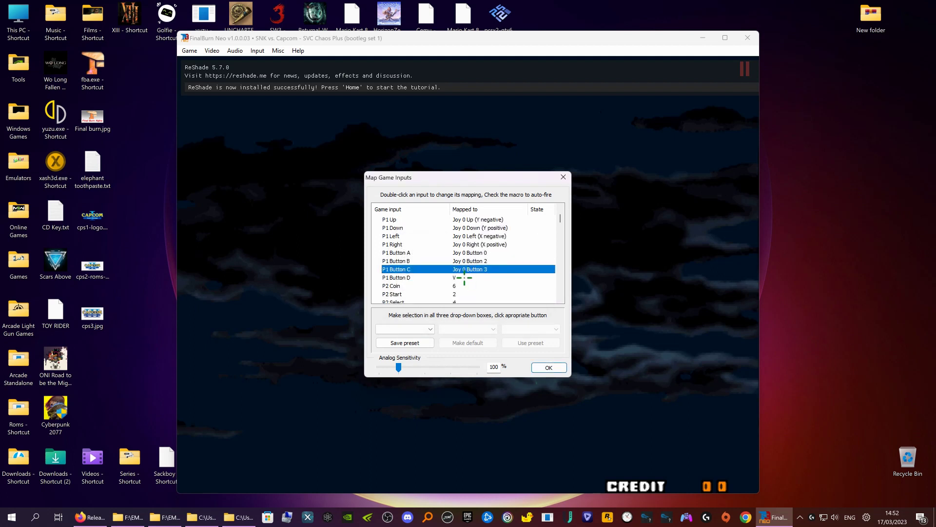
pyautogui.doubleClick(465, 277)
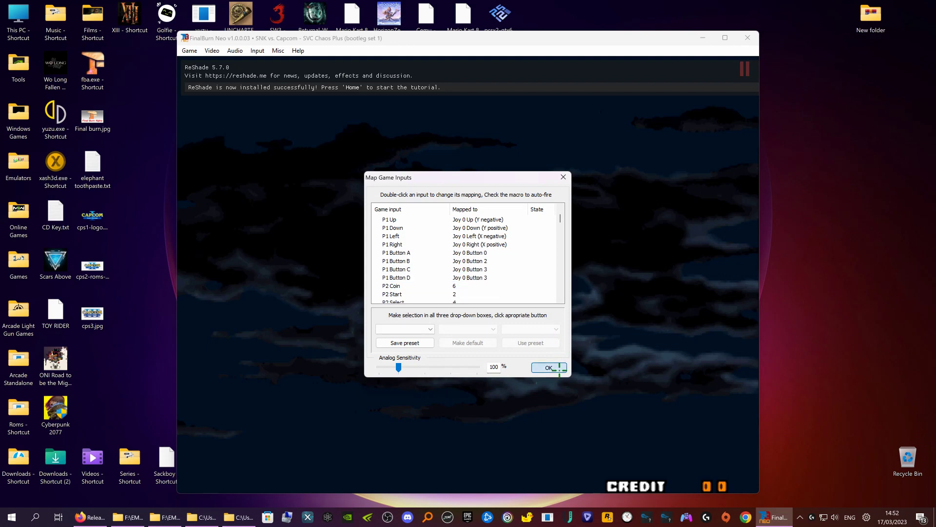
pyautogui.click(555, 368)
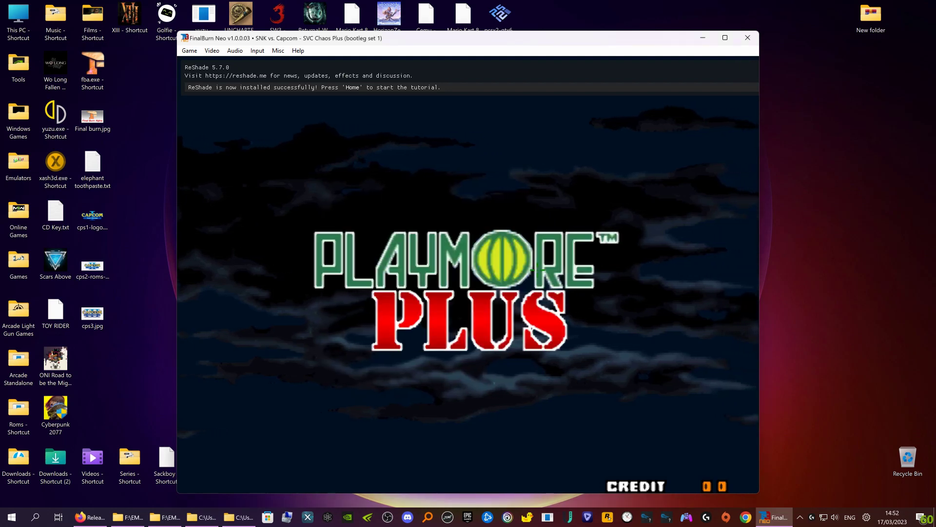
# Insert three credits and start a one-player SVC Chaos Plus game in fullscreen
pyautogui.press('5')
pyautogui.press('5')
pyautogui.press('5')
pyautogui.press('5')
pyautogui.press('1')
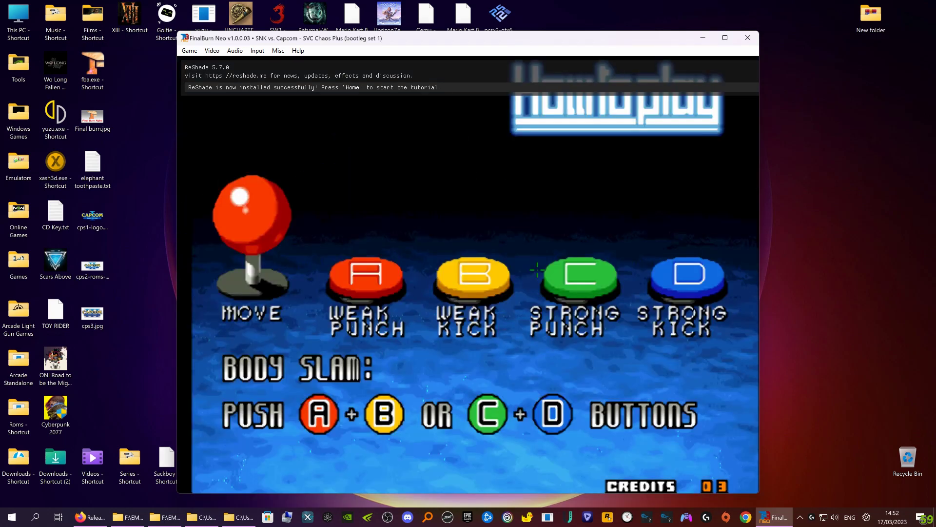
pyautogui.hotkey('alt', 'F4')
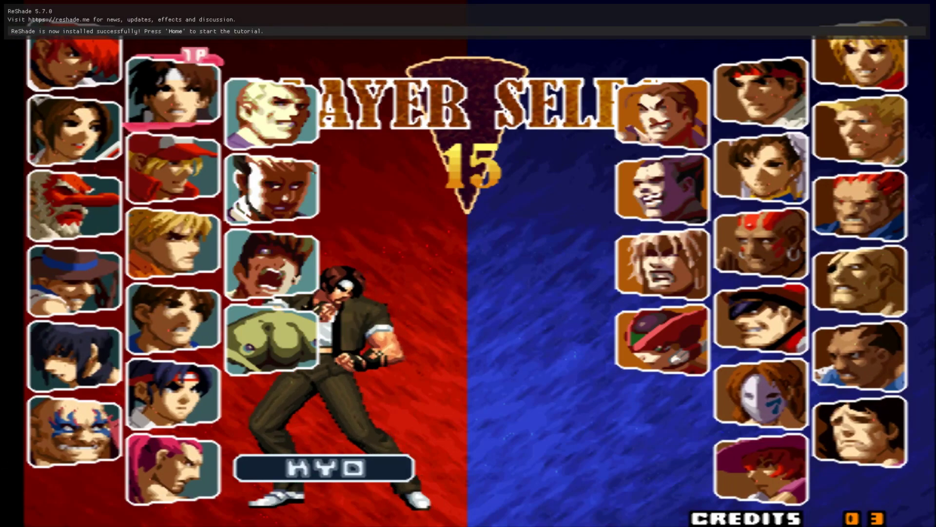
# Select Terry as the fighter and play the match against Kyo, testing movement, crouching, jumps and attacks
pyautogui.press('Down')
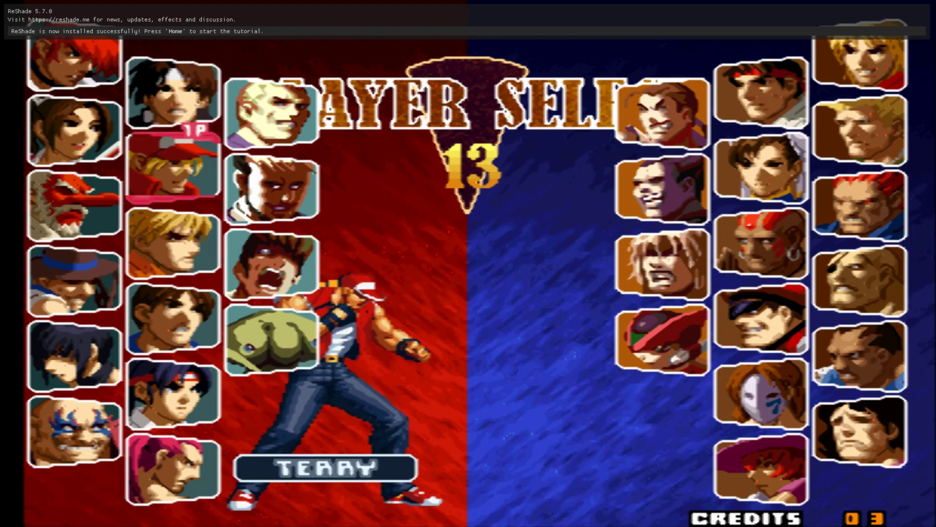
pyautogui.press('z')
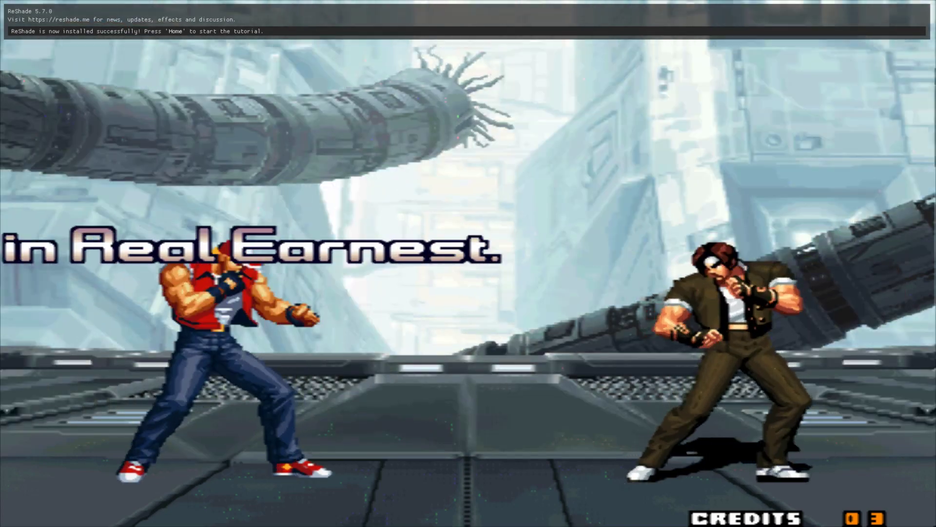
pyautogui.press('Up')
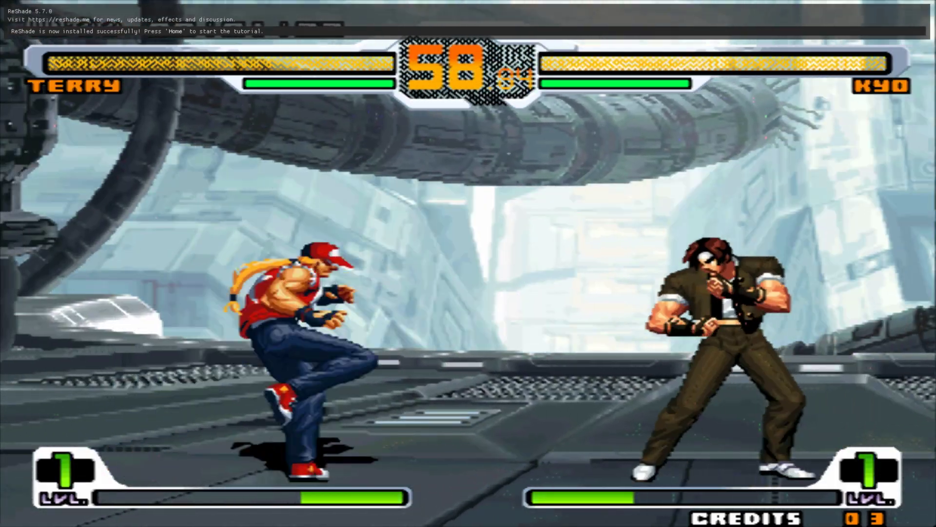
pyautogui.press('Left')
pyautogui.press('Left')
pyautogui.press('Right')
pyautogui.press('Right')
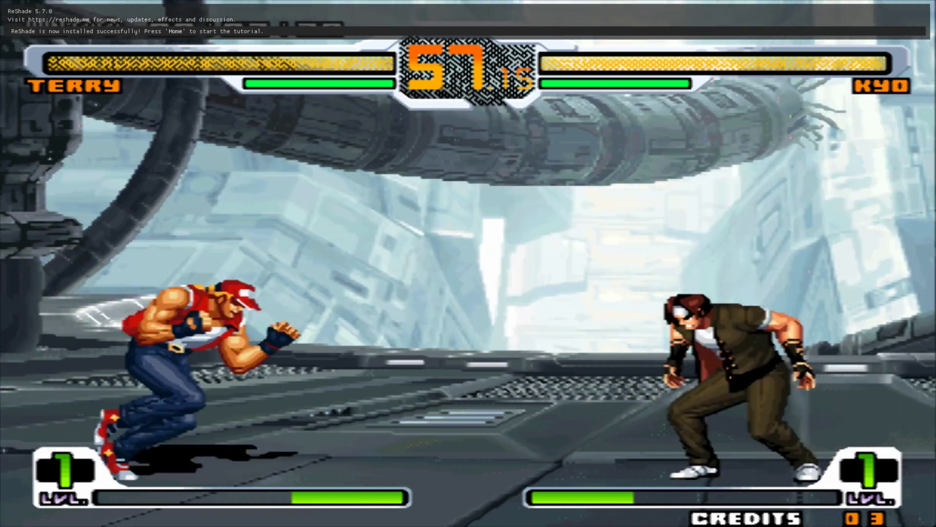
pyautogui.press('Down')
pyautogui.press('z')
pyautogui.press('Left')
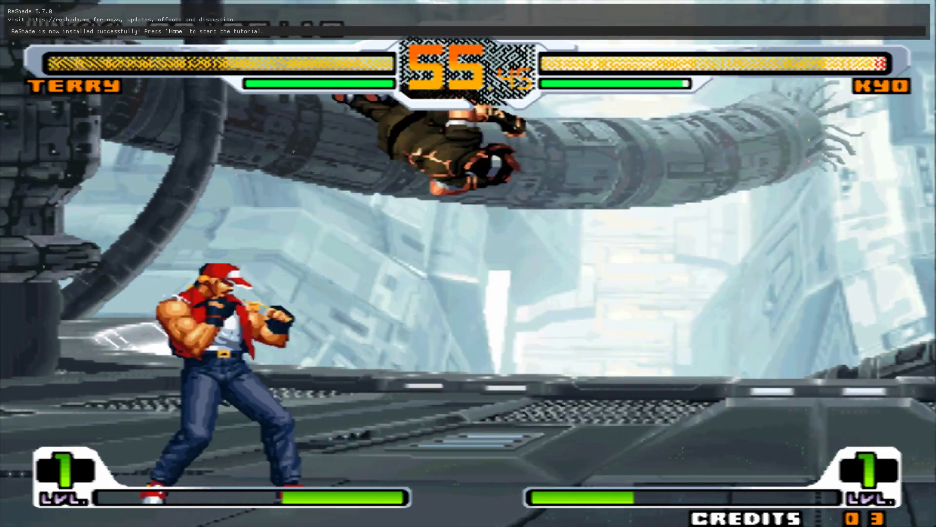
pyautogui.press('z')
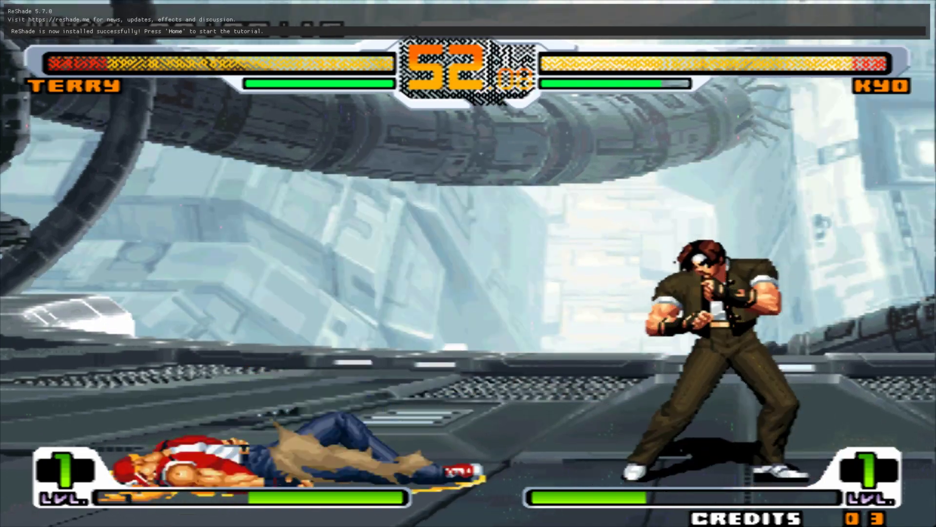
pyautogui.hotkey('Up', 'Left')
pyautogui.hotkey('Up', 'Right')
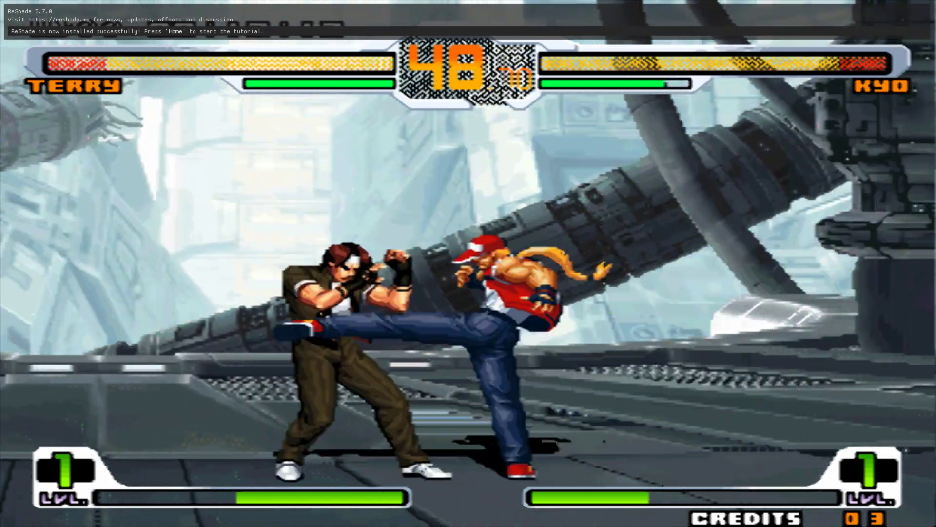
pyautogui.press('Right')
pyautogui.press('Right')
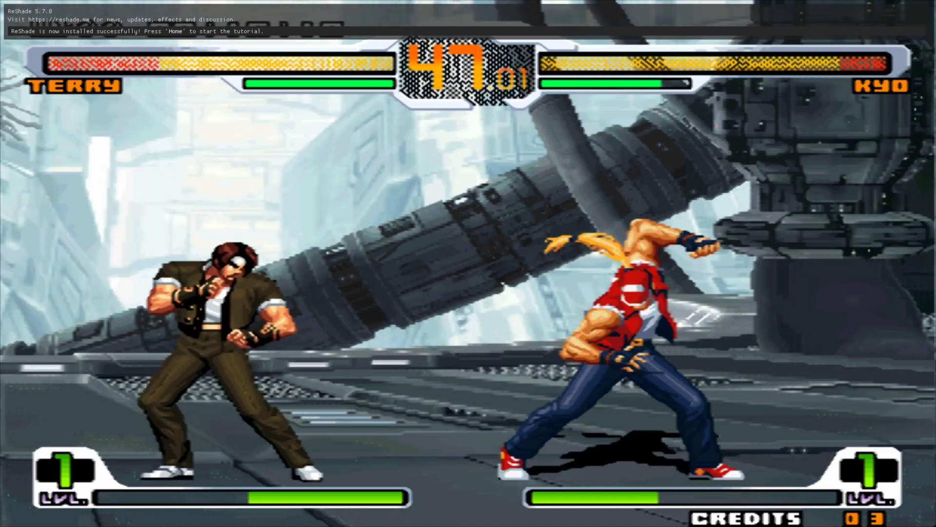
pyautogui.press('Right')
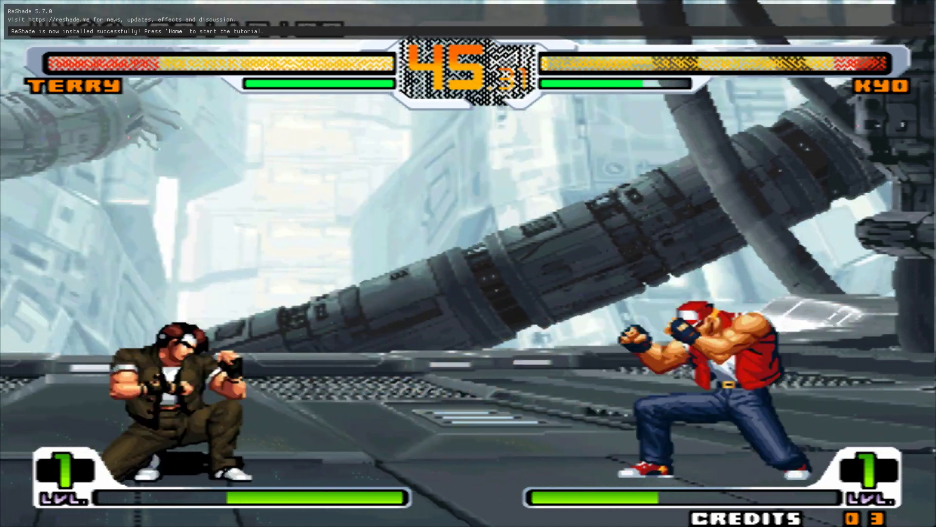
pyautogui.press('Right')
pyautogui.press('Right')
pyautogui.hotkey('Up', 'Right')
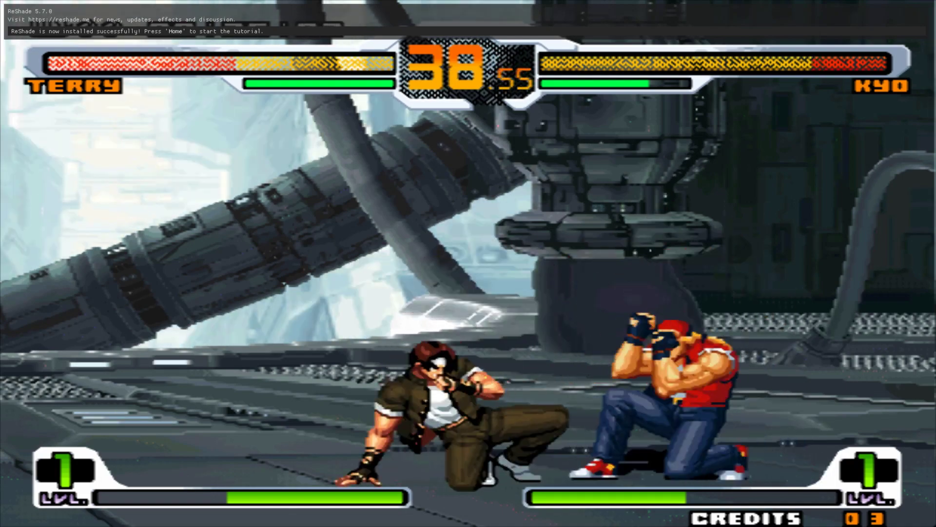
pyautogui.press('Up')
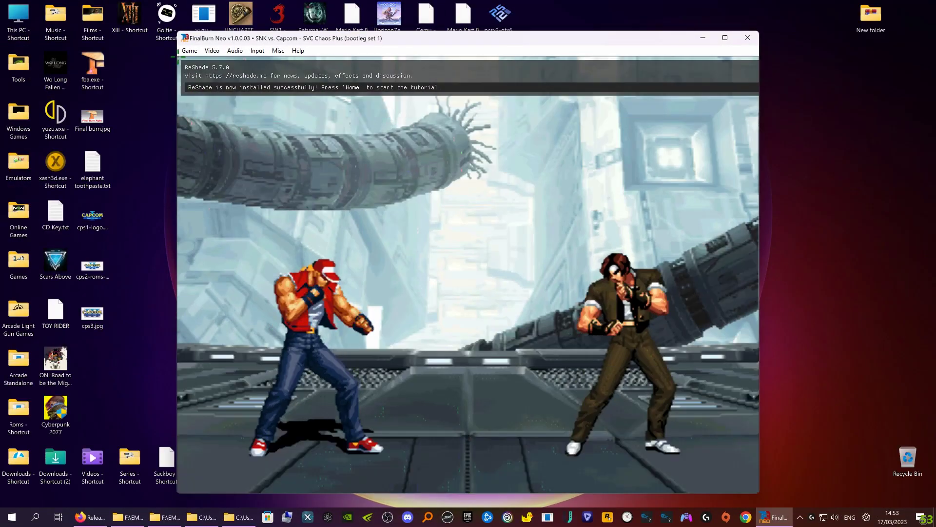
# Load Double Dragon (Neo-Geo) from the list of available games
pyautogui.click(189, 51)
pyautogui.click(210, 62)
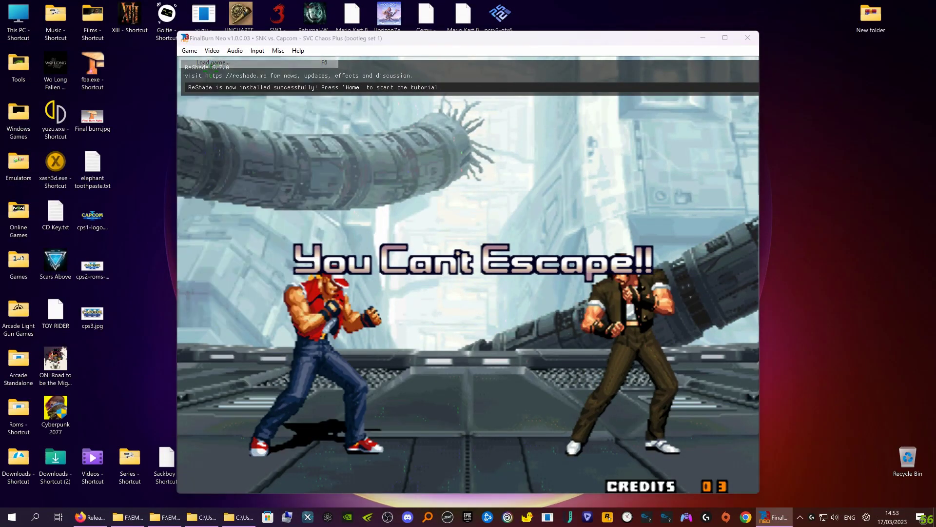
pyautogui.scroll(4, 462, 283)
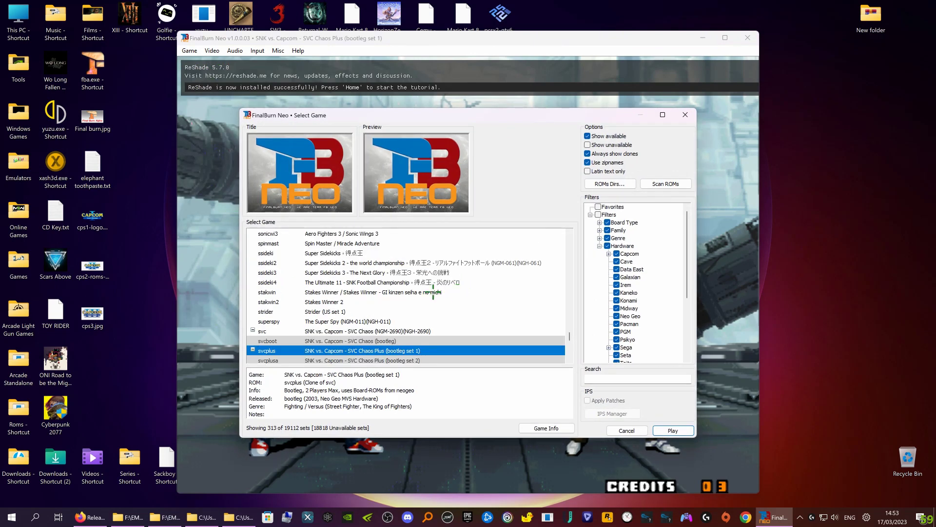
pyautogui.scroll(20, 400, 298)
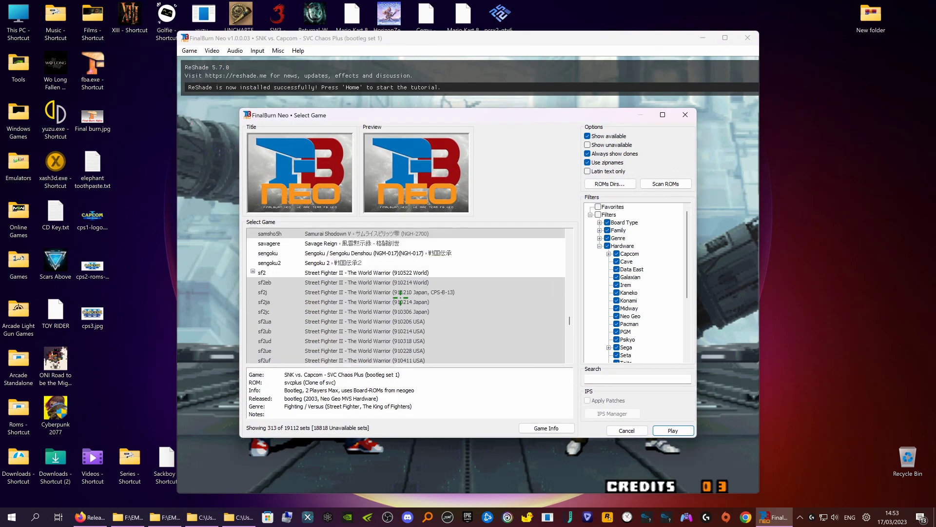
pyautogui.scroll(20, 419, 299)
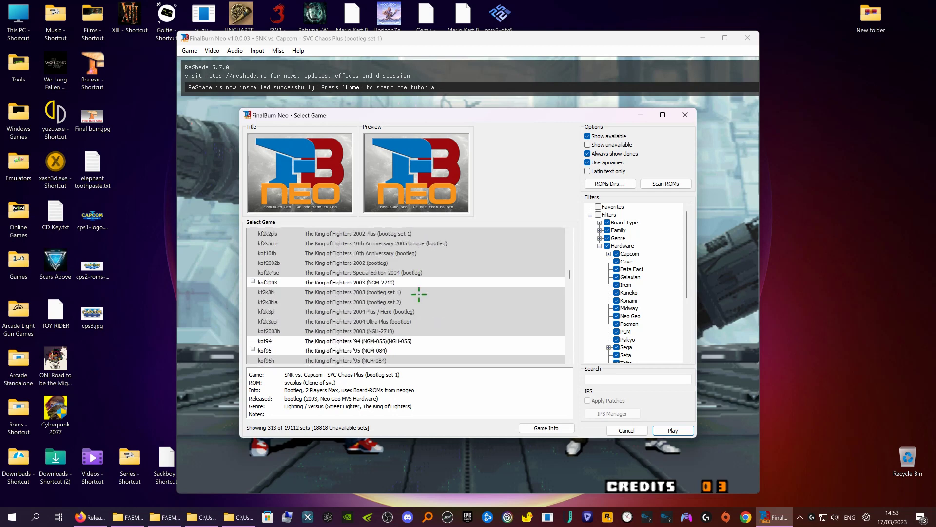
pyautogui.scroll(4, 422, 283)
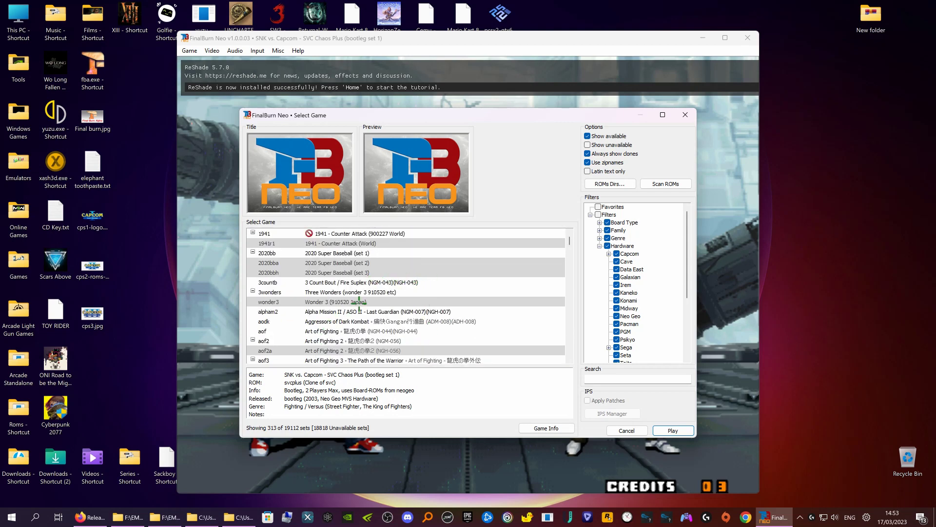
pyautogui.scroll(-3, 367, 294)
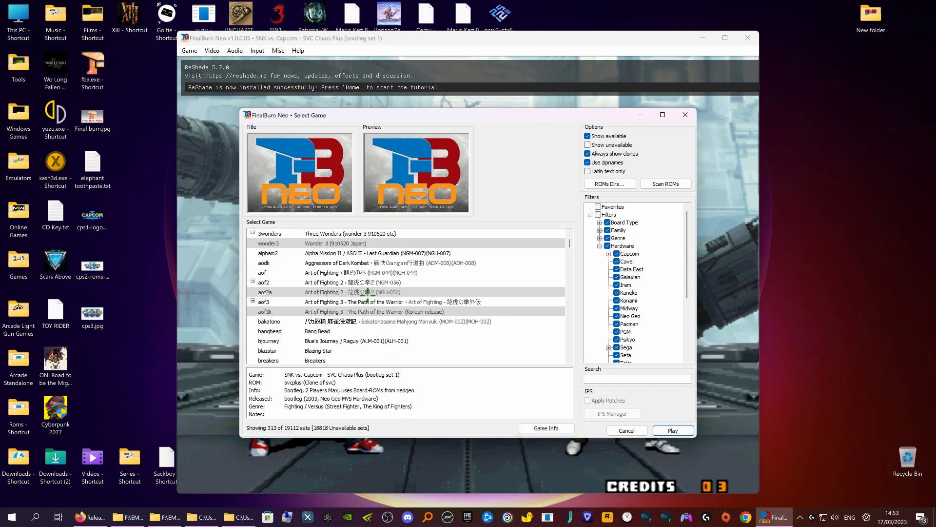
pyautogui.scroll(-3, 367, 294)
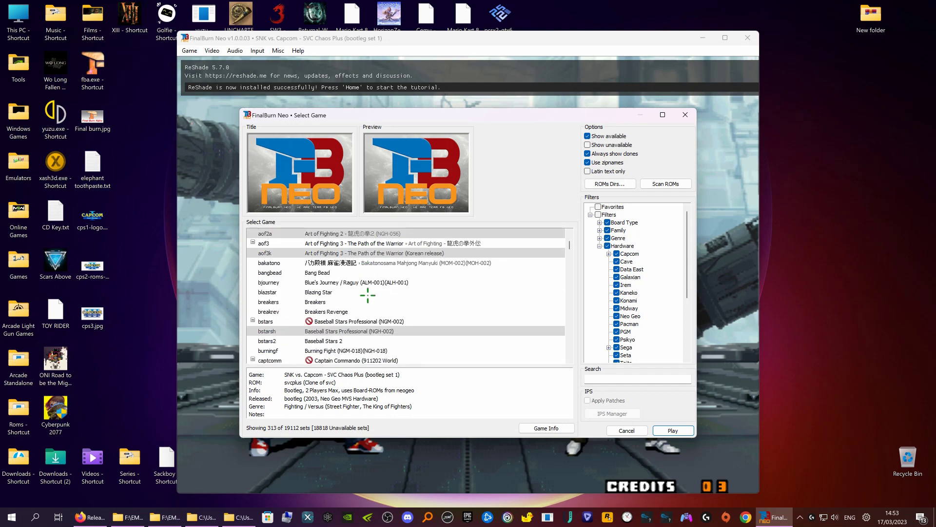
pyautogui.scroll(-1, 368, 294)
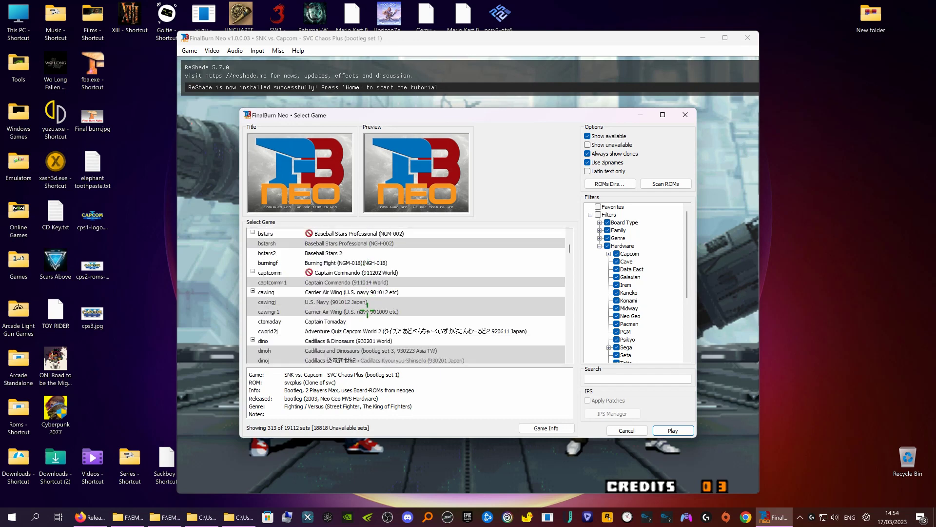
pyautogui.scroll(-2, 365, 307)
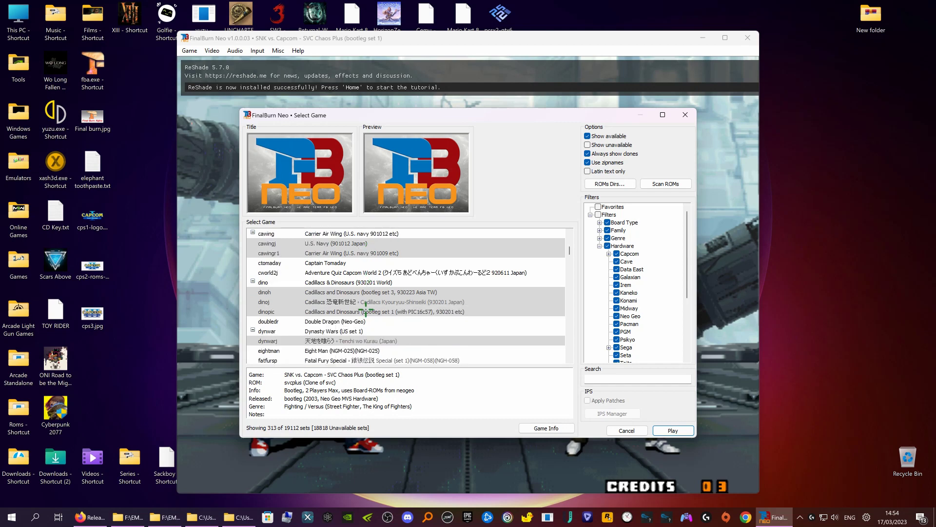
pyautogui.scroll(-1, 367, 310)
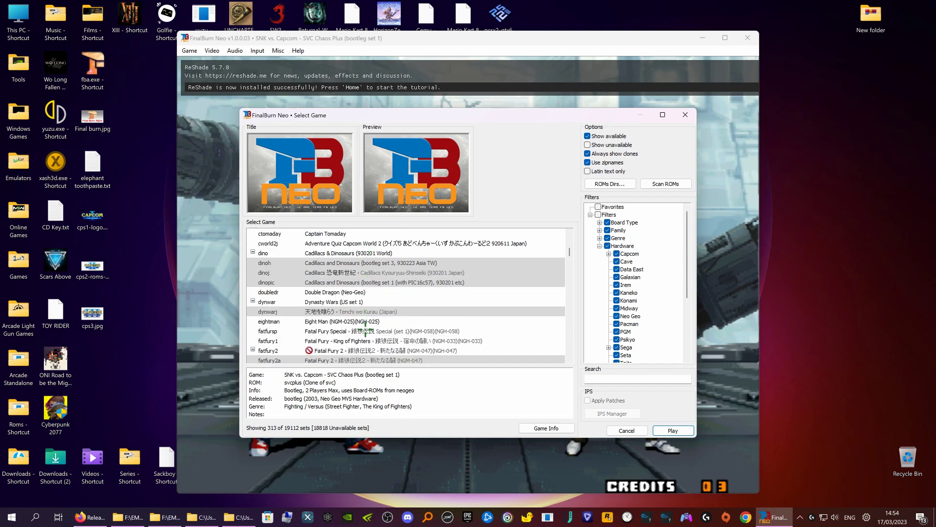
pyautogui.doubleClick(361, 293)
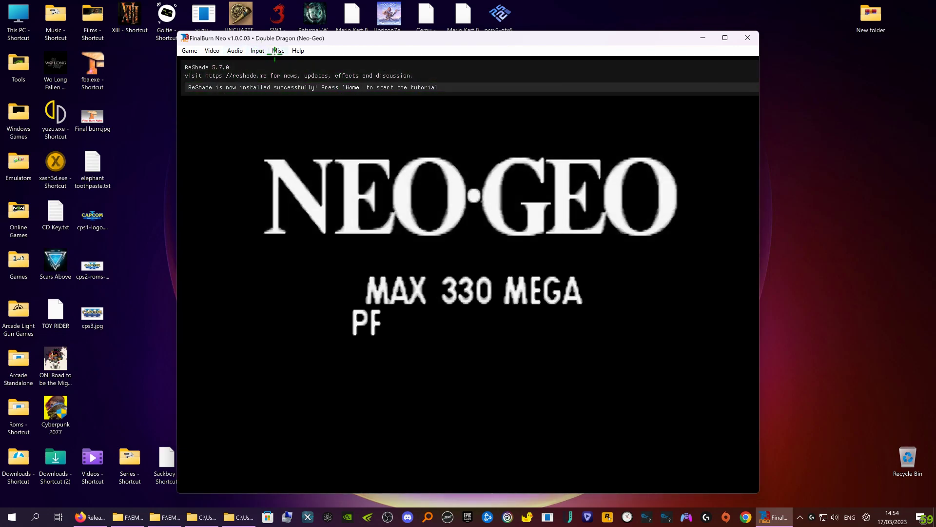
# In Double Dragon's input mapping, assign P1 Coin to Joy 0 Button 6, Start to Joy 0 Button 7 and Select to Joy 0 POV-hat 0 Down
pyautogui.click(277, 51)
pyautogui.moveTo(262, 52)
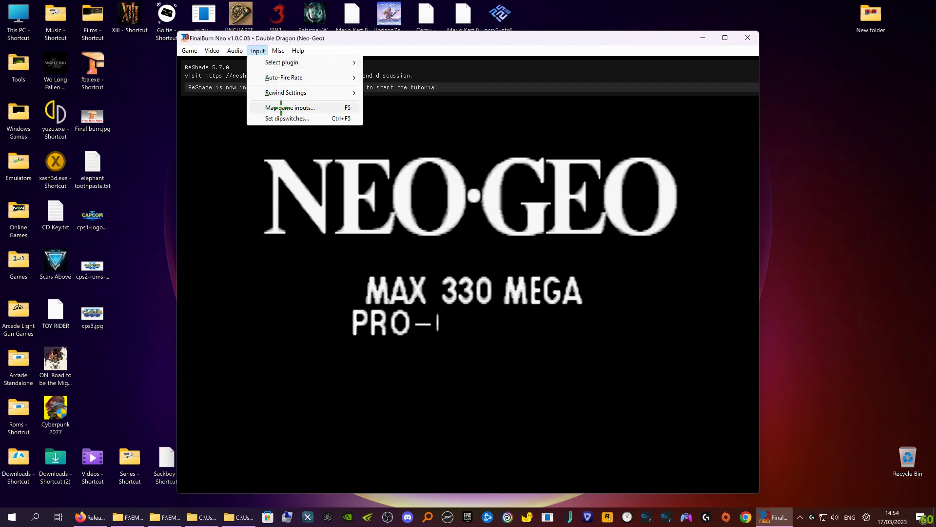
pyautogui.click(281, 108)
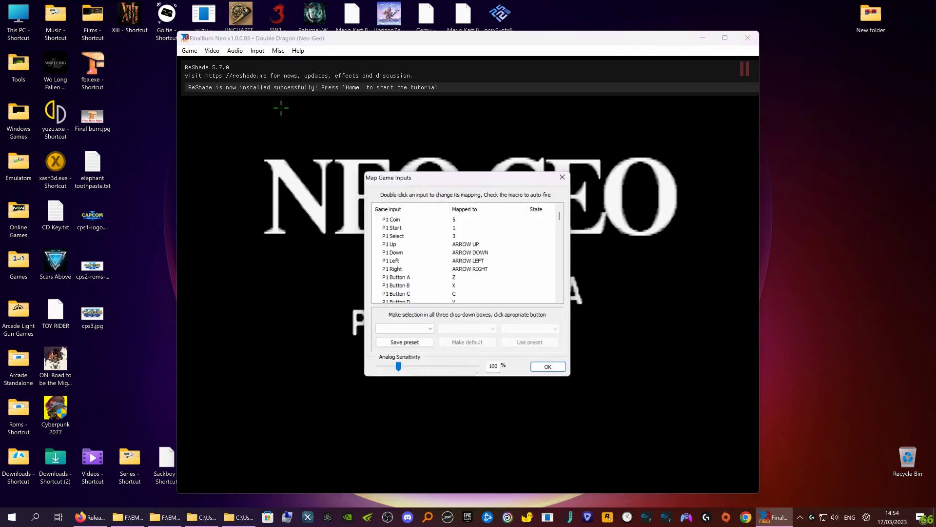
pyautogui.doubleClick(452, 219)
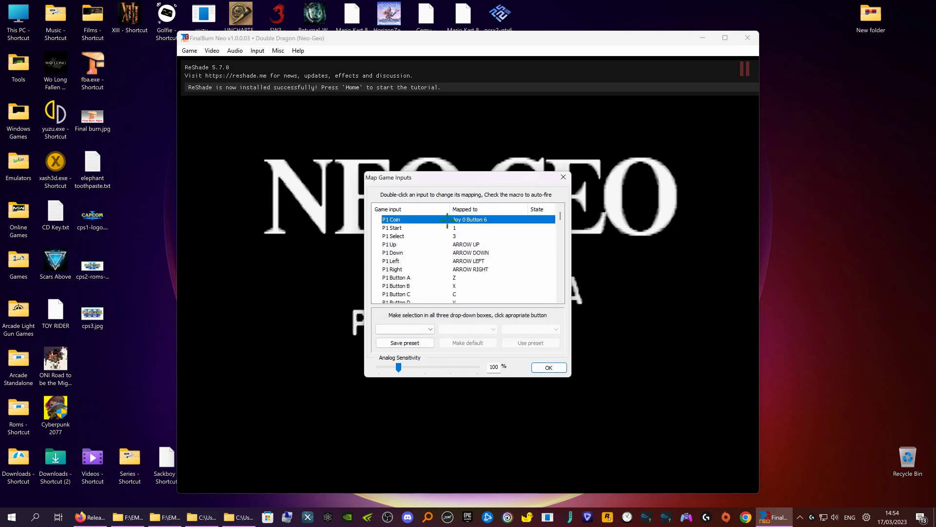
pyautogui.doubleClick(451, 226)
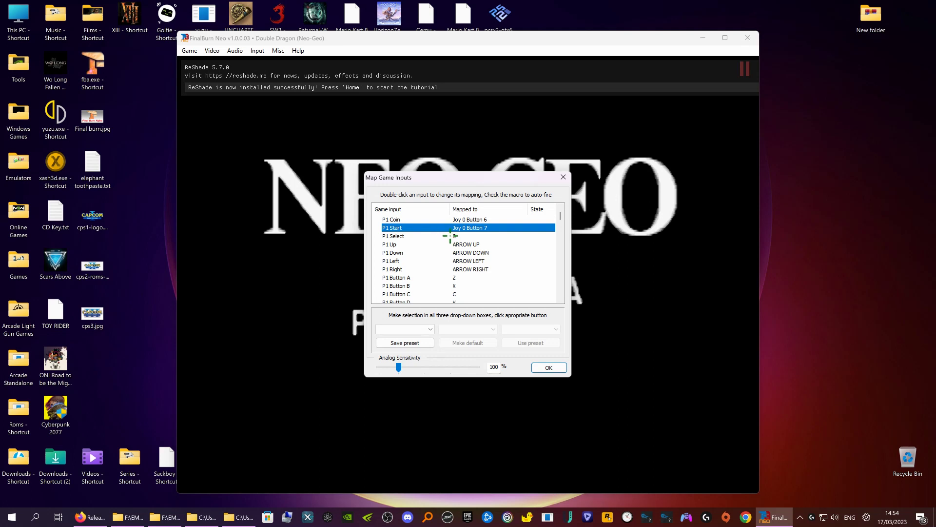
pyautogui.doubleClick(449, 236)
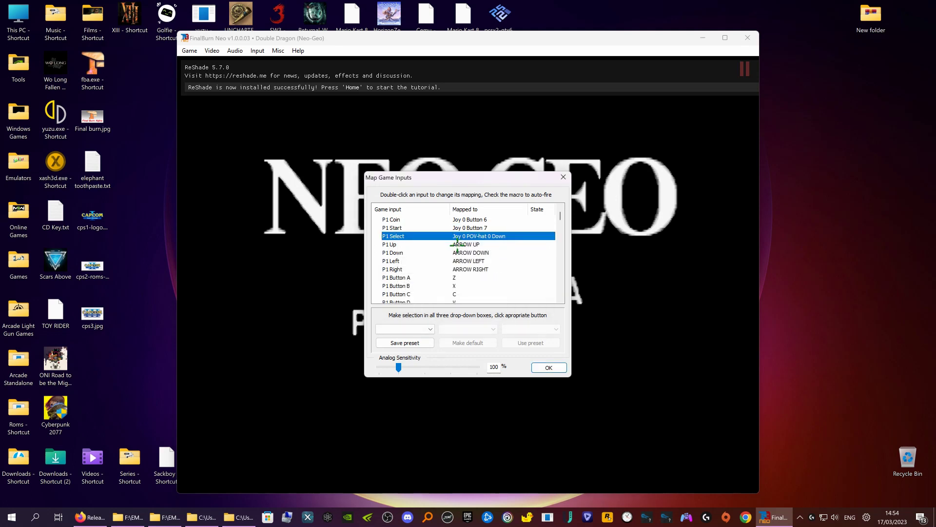
# Map P1 Up and Down to Joy 0 Y negative and positive, and Left and Right to X negative and positive
pyautogui.click(457, 245)
pyautogui.doubleClick(456, 244)
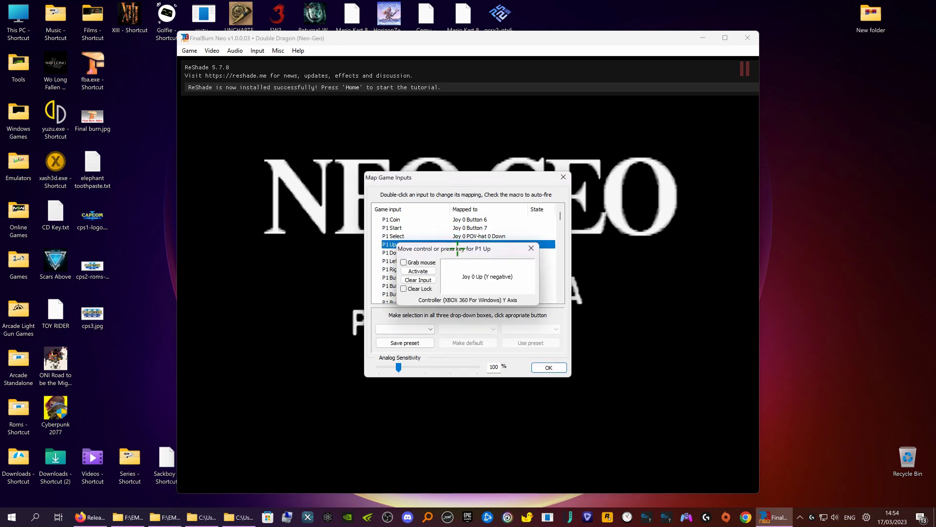
pyautogui.doubleClick(456, 252)
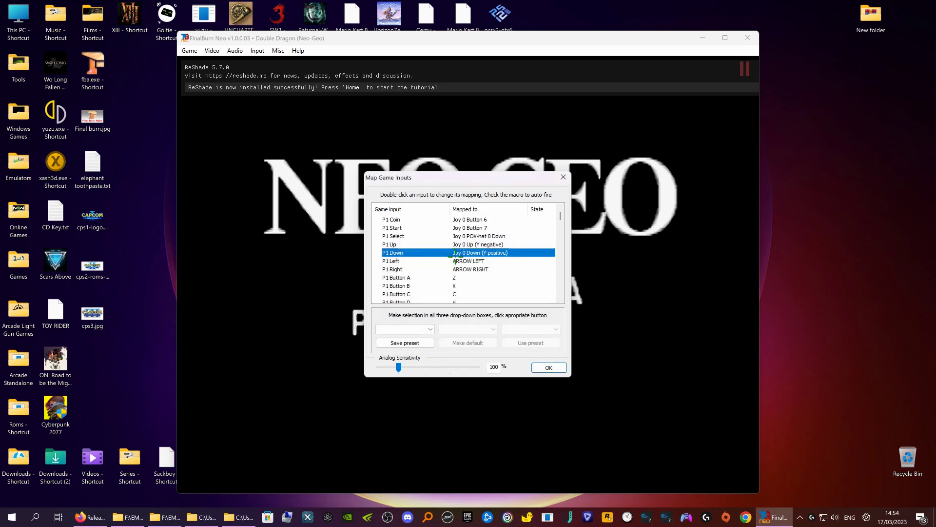
pyautogui.doubleClick(458, 259)
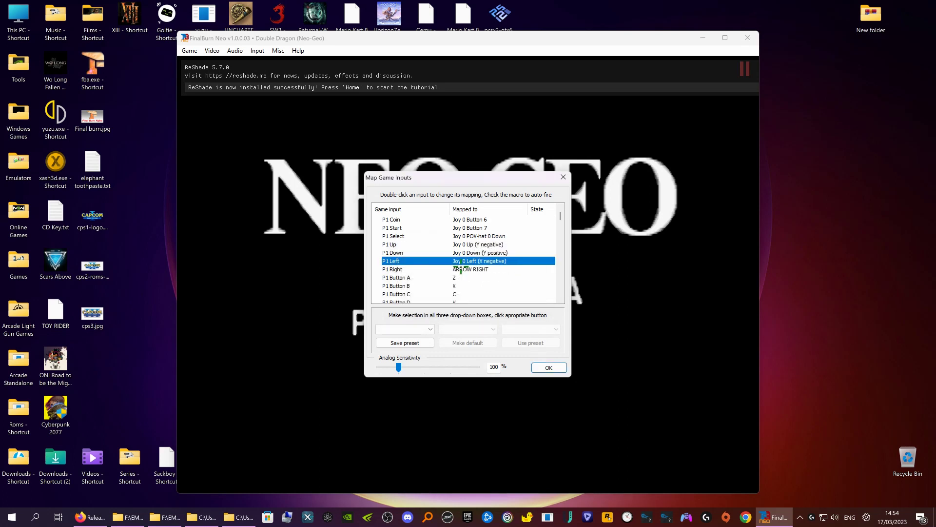
pyautogui.doubleClick(459, 269)
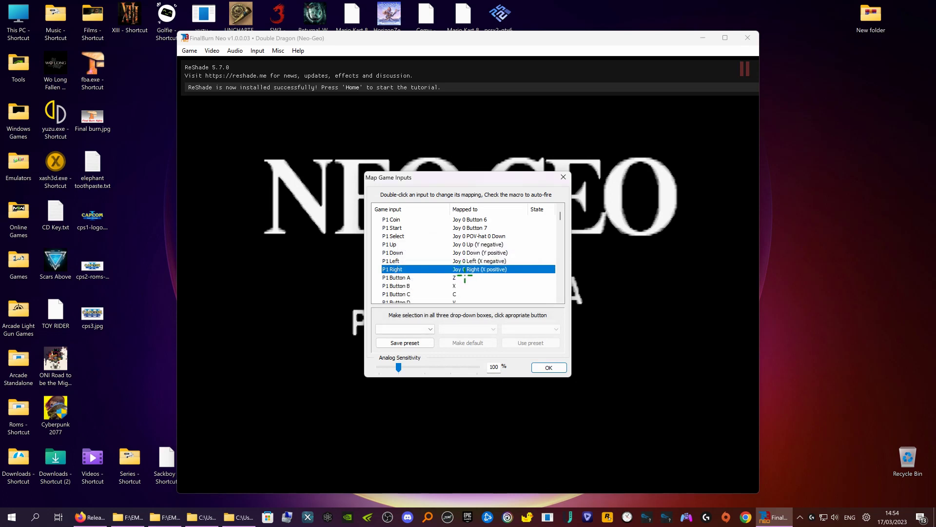
# Map P1 Buttons A, B and C to Joy 0 Buttons 0, 2 and 1, remap Button D, and accept the mapping
pyautogui.doubleClick(464, 276)
pyautogui.doubleClick(465, 284)
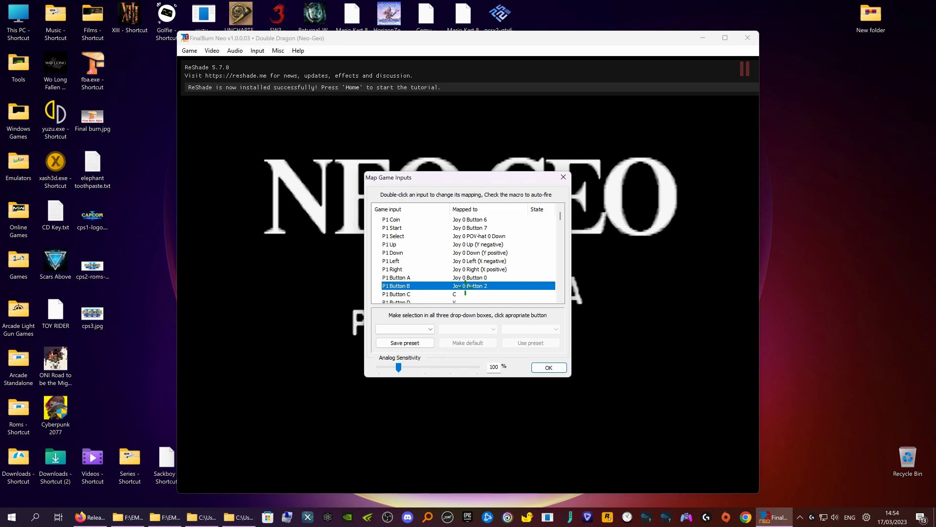
pyautogui.doubleClick(462, 293)
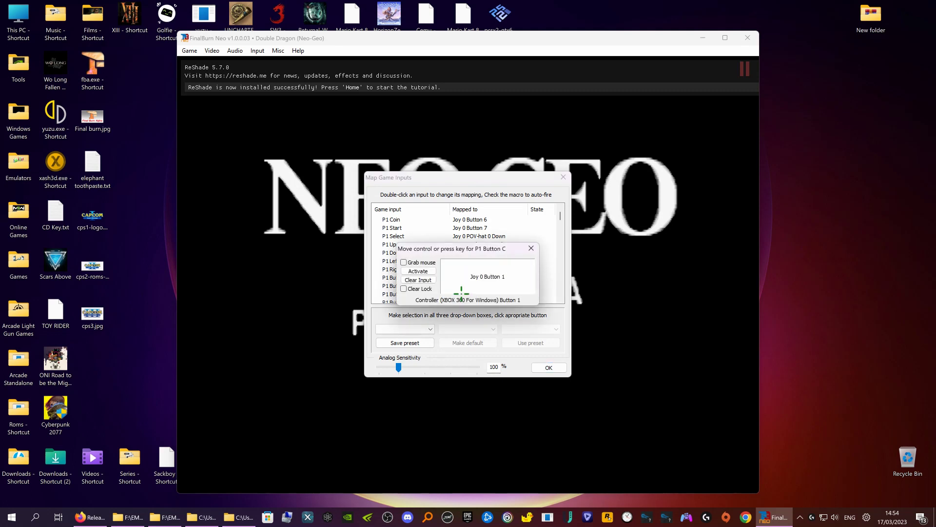
pyautogui.doubleClick(463, 277)
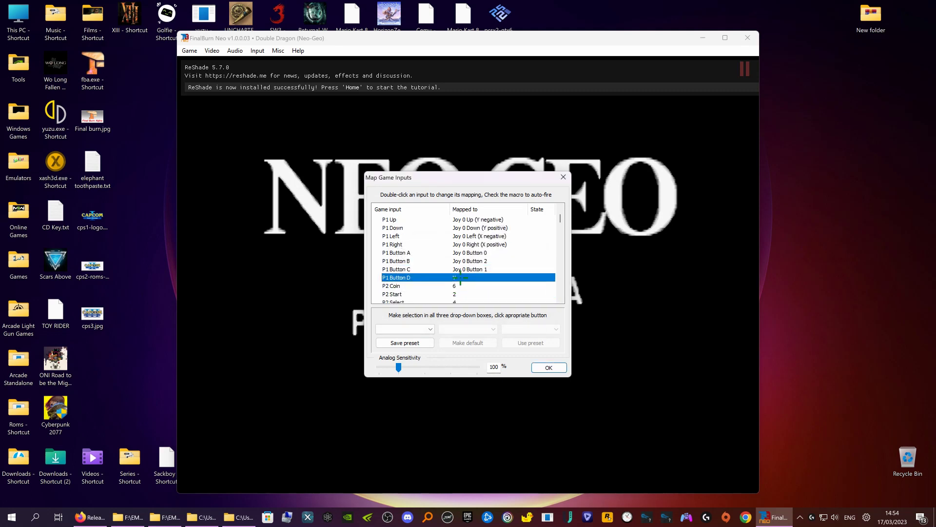
pyautogui.click(541, 367)
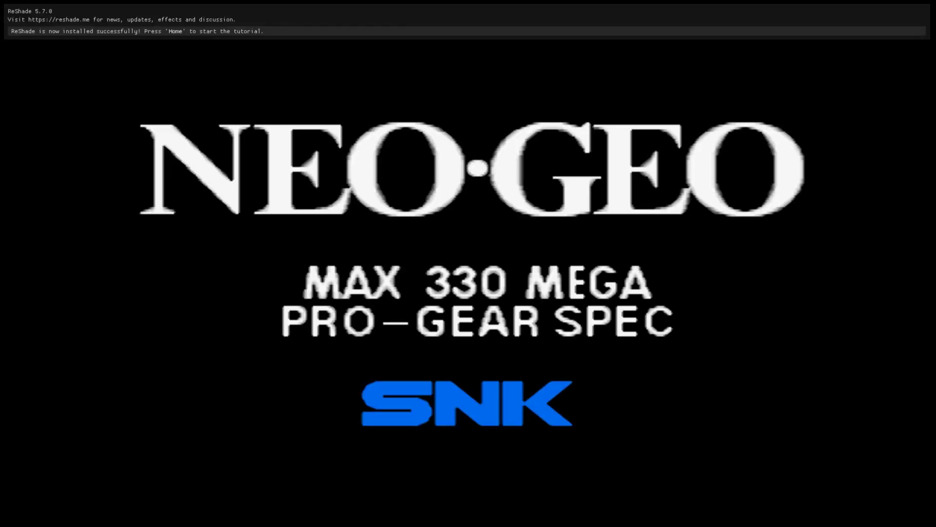
# Insert several coins to add credits in Double Dragon
pyautogui.press('5')
pyautogui.press('5')
pyautogui.press('5')
pyautogui.press('5')
pyautogui.press('5')
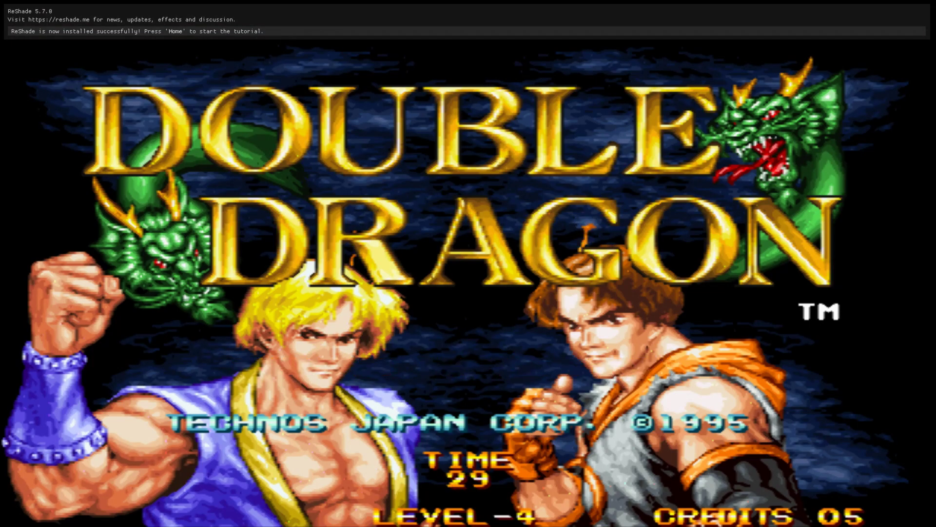
# Open the ReShade overlay and advance its tutorial past the preset selection to the effects list
pyautogui.press('Home')
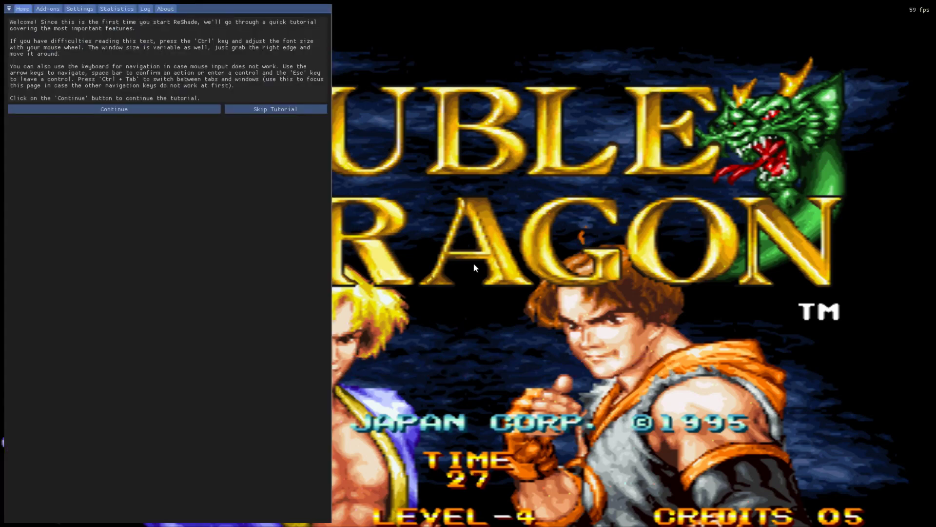
pyautogui.click(143, 110)
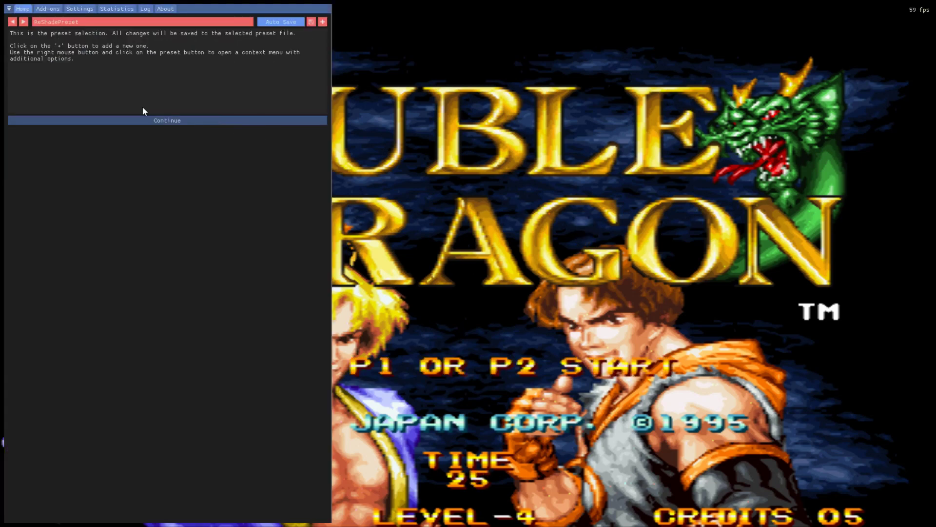
pyautogui.click(163, 122)
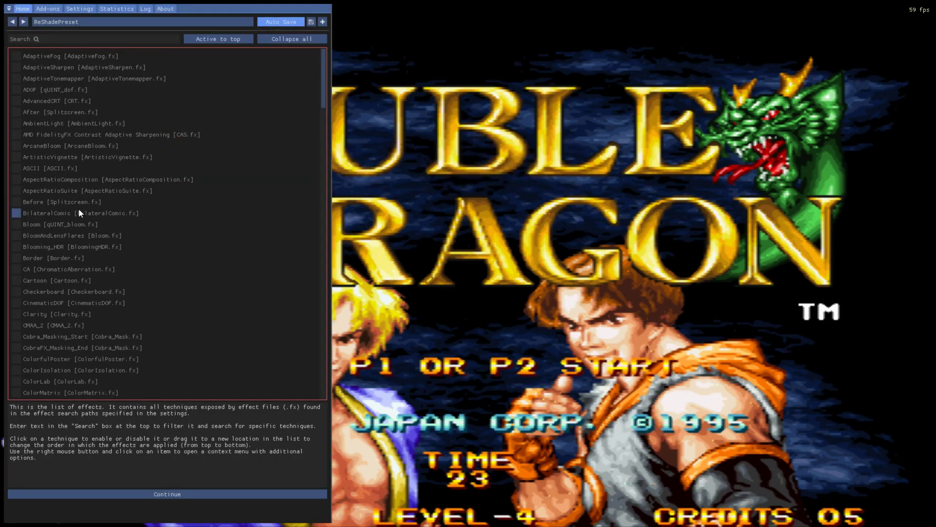
# Filter the ReShade effects by "taa" and "sm" to enable TAA [Temporal_AA.fx] and Smart_Sharp [Smart_Sharp.fx]
pyautogui.click(78, 38)
pyautogui.write('taa')
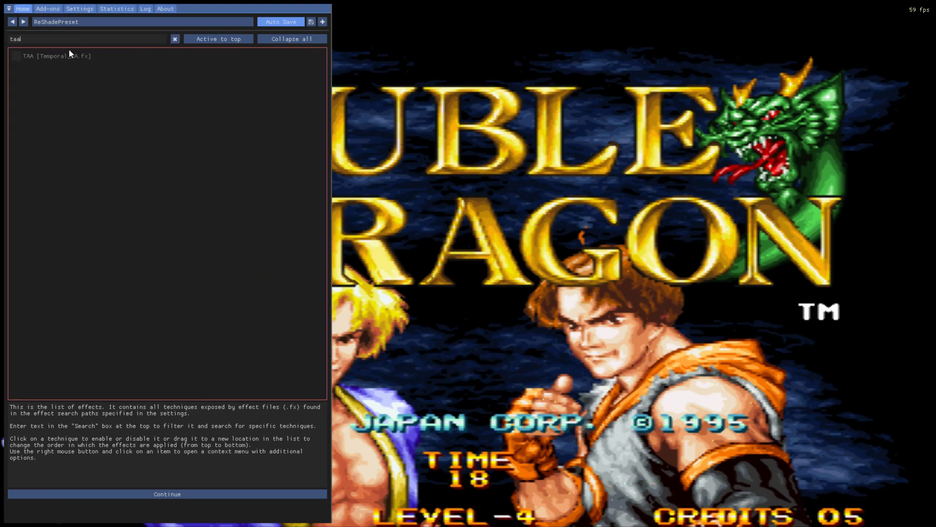
pyautogui.click(56, 54)
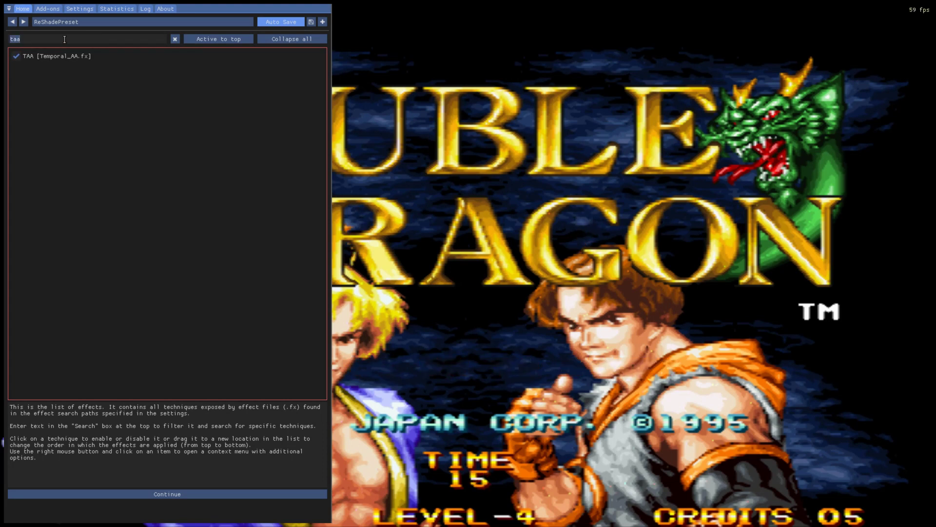
pyautogui.write('sm')
pyautogui.moveTo(62, 66)
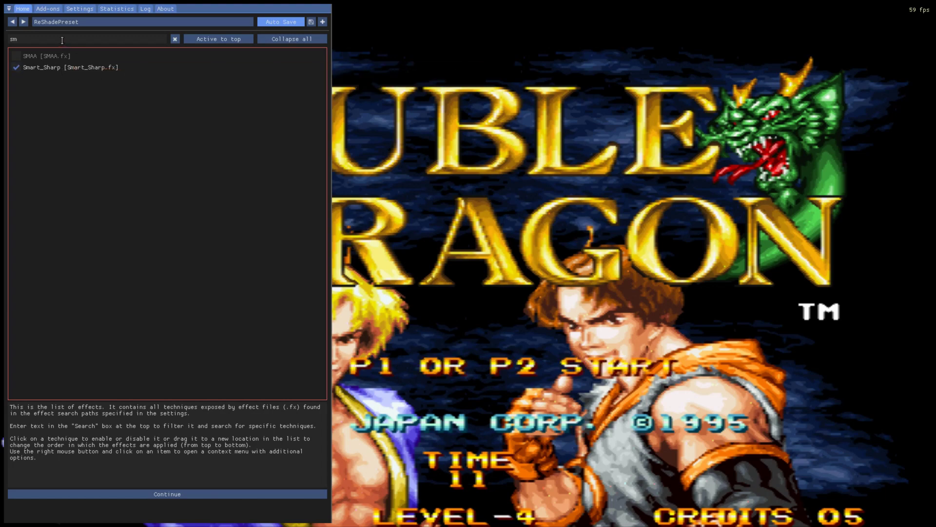
# Filter the effects by "hdr", enable HDR [FakeHDR.fx] and close the ReShade overlay
pyautogui.press('BackSpace')
pyautogui.press('BackSpace')
pyautogui.write('h')
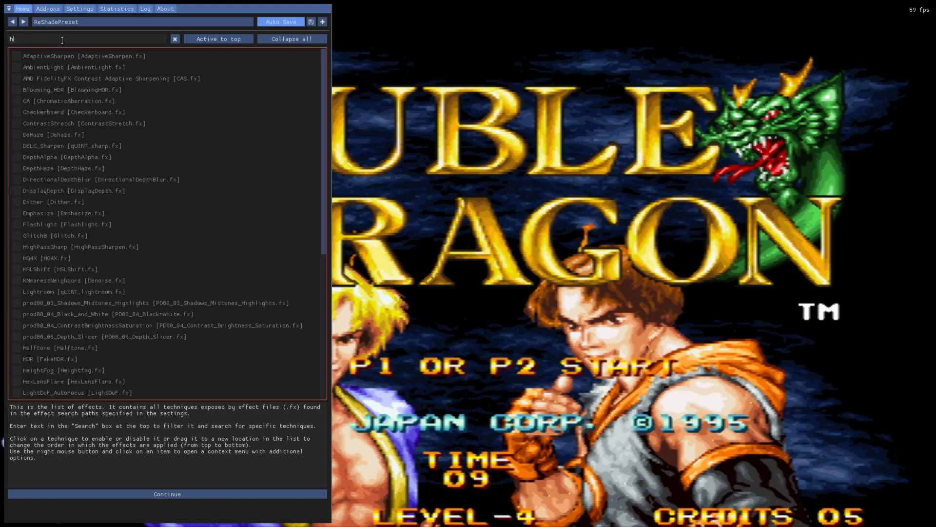
pyautogui.write('dr')
pyautogui.click(56, 67)
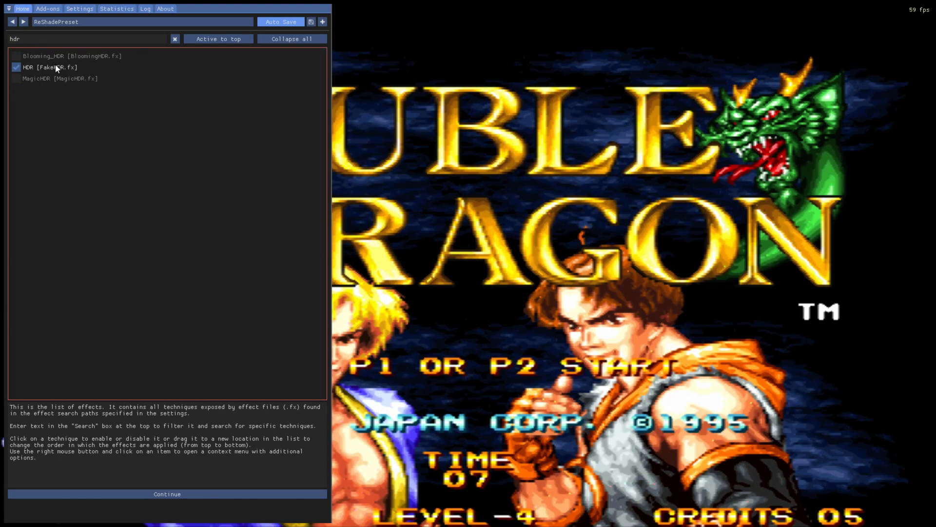
pyautogui.press('Home')
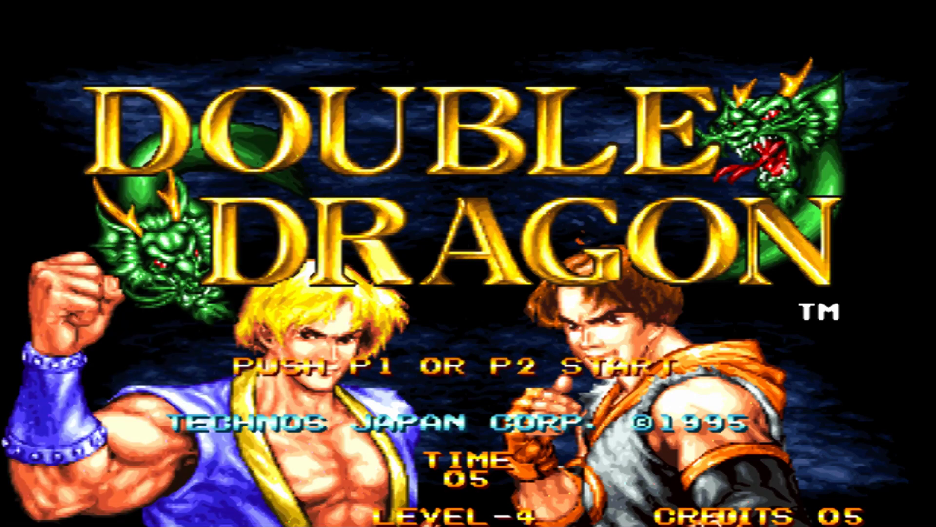
# Start a one-player Double Dragon game, get past the controls demonstration and choose Abobo as the fighter
pyautogui.press('1')
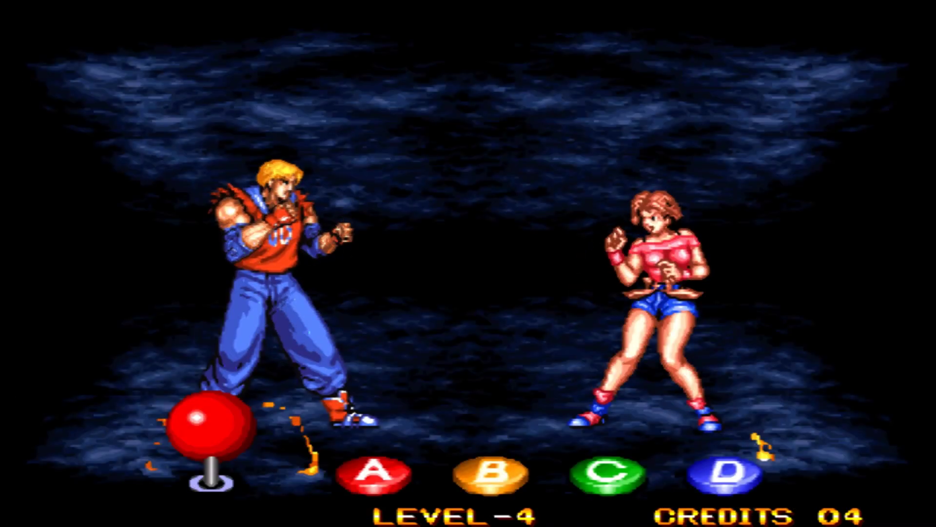
pyautogui.press('1')
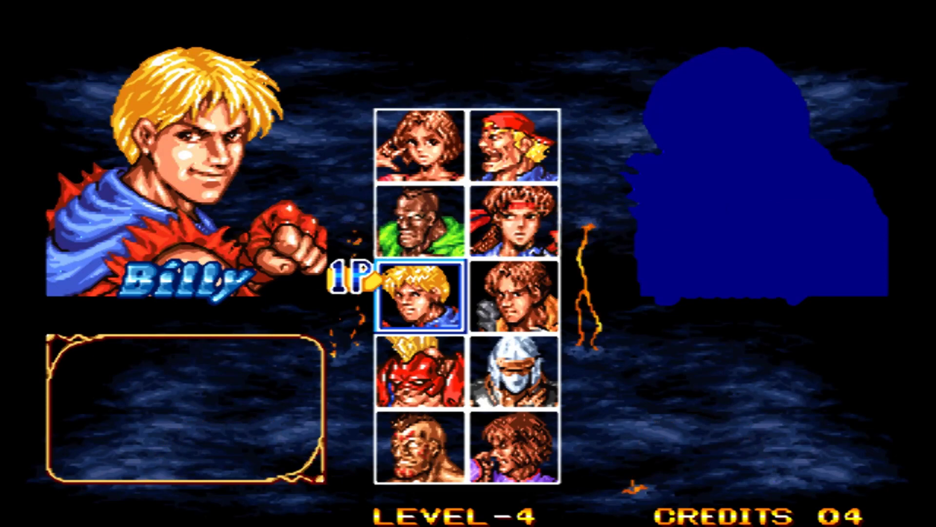
pyautogui.press('Down')
pyautogui.press('Down')
pyautogui.press('ctrl')
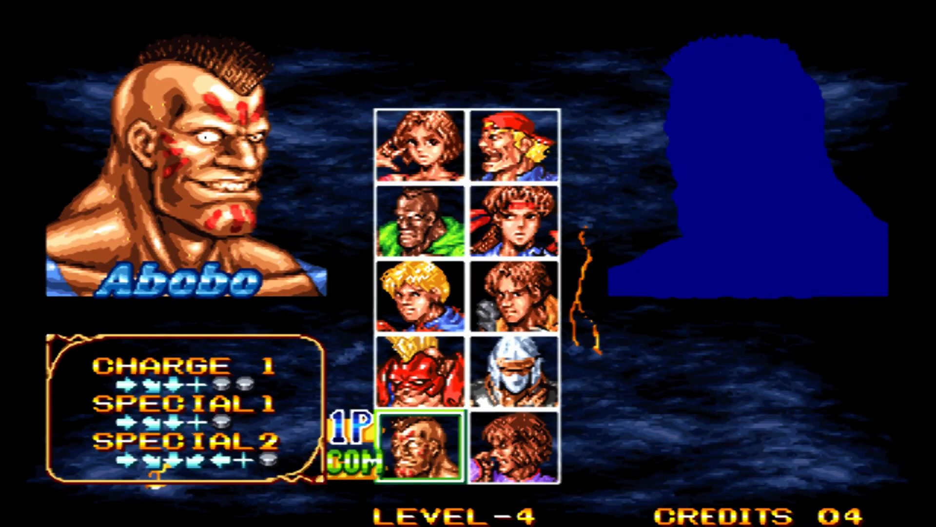
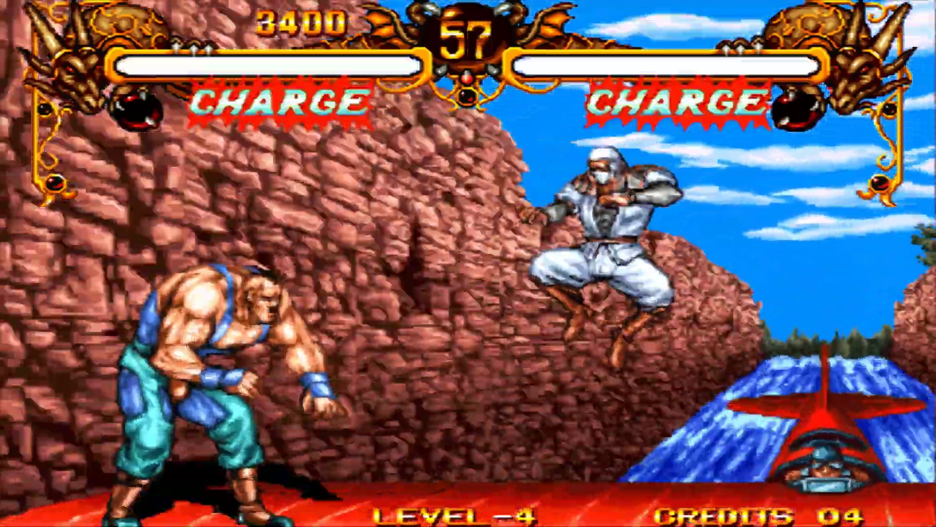
# Fight the white-clad ninja as Abobo in Double Dragon, advancing on him with attacks and a forward jump
pyautogui.press('ctrl')
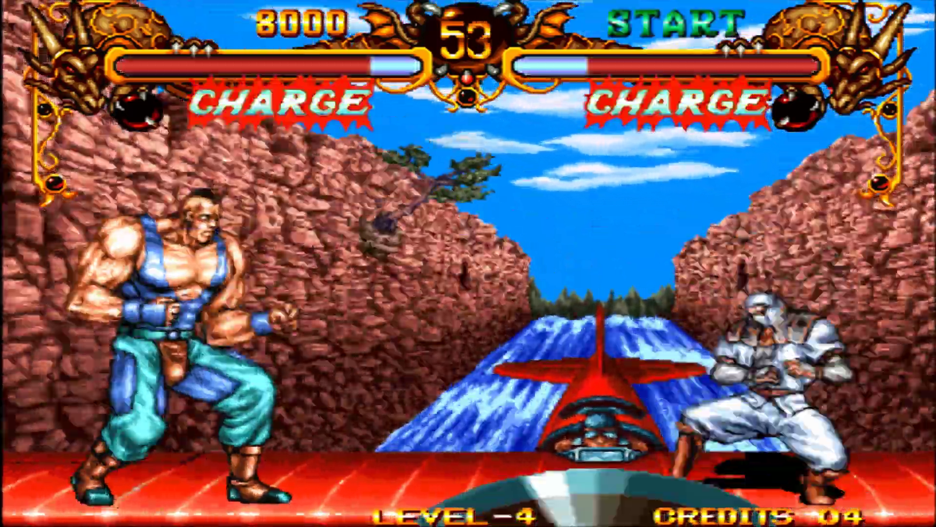
pyautogui.press('Right')
pyautogui.press('alt')
pyautogui.press('Right')
pyautogui.press('ctrl')
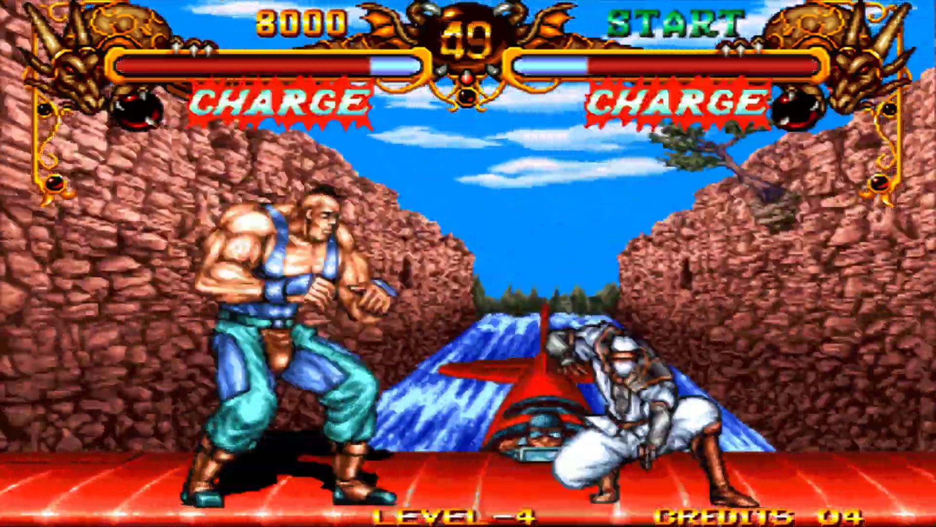
pyautogui.hotkey('Up', 'Right')
pyautogui.press('ctrl')
pyautogui.press('alt')
pyautogui.press('ctrl')
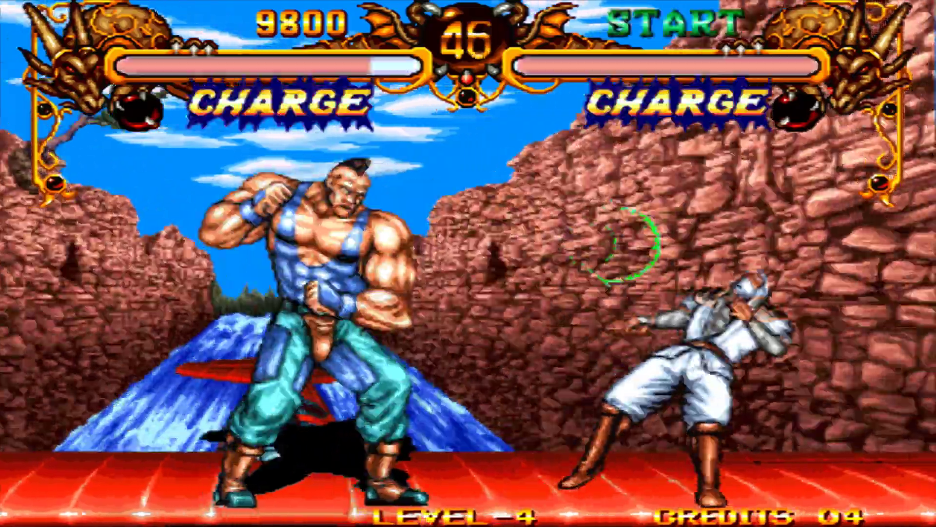
pyautogui.press('alt')
pyautogui.press('Right')
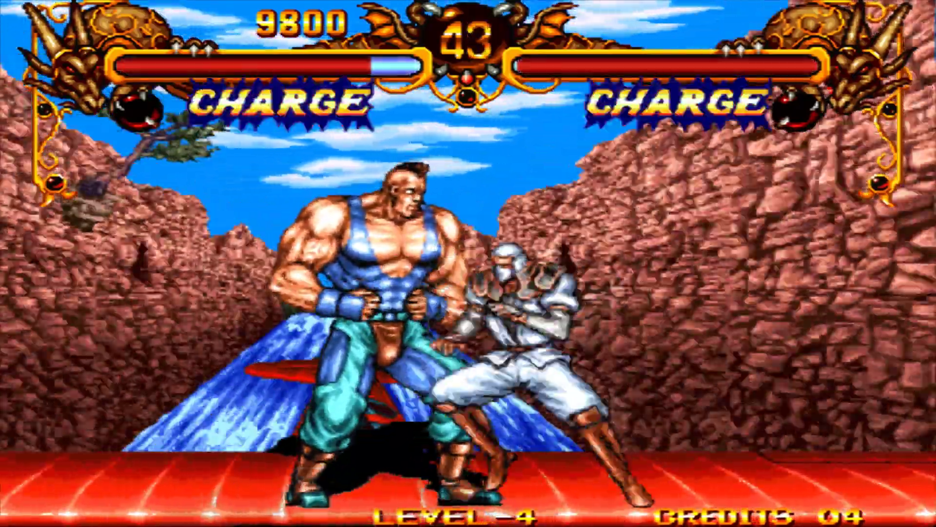
# Leave full-screen mode and open the game selection list
pyautogui.hotkey('alt', 'Return')
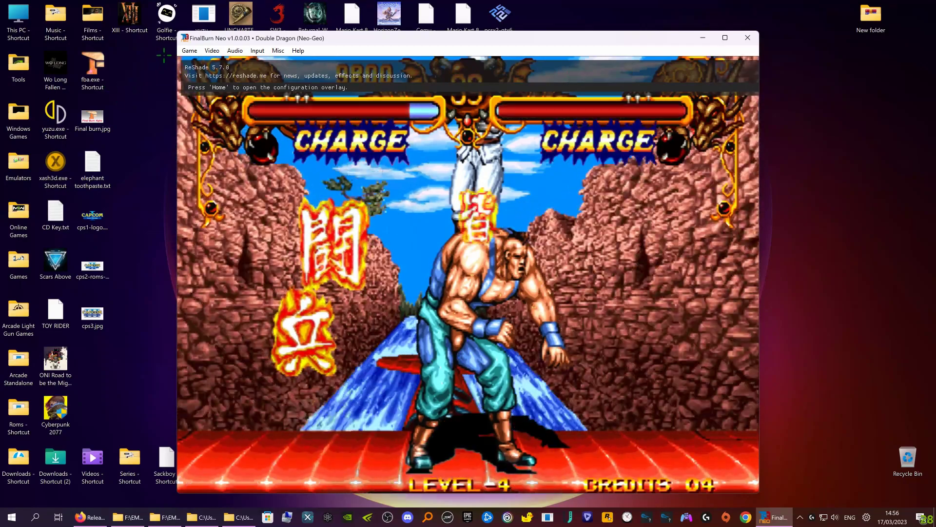
pyautogui.click(190, 50)
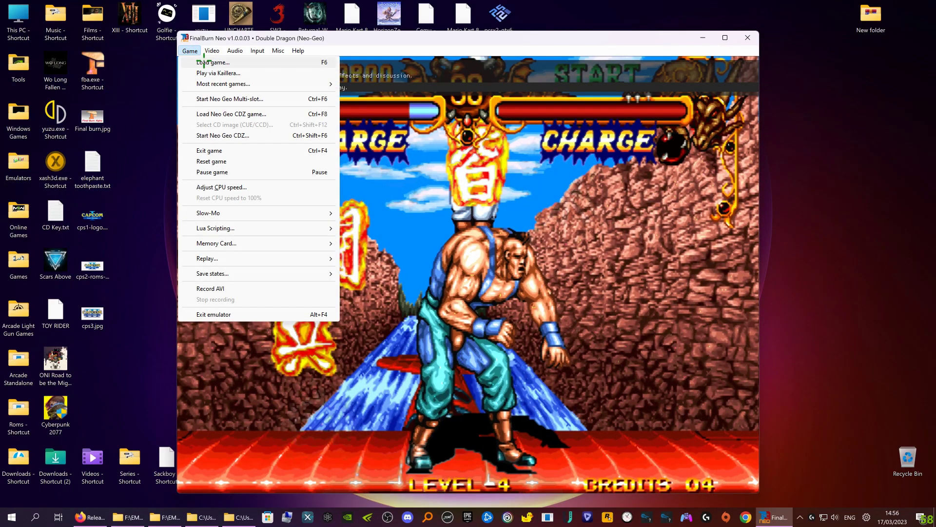
pyautogui.click(204, 62)
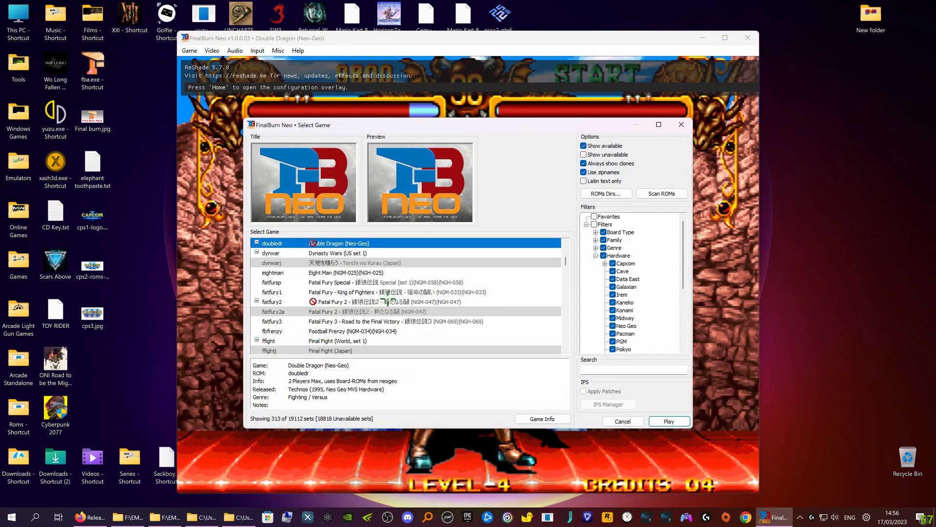
# Browse the available games in the selection list from Double Dragon through the King of Fighters, Metal Slug and Neo Geo titles
pyautogui.scroll(-2, 387, 301)
pyautogui.scroll(-2, 378, 324)
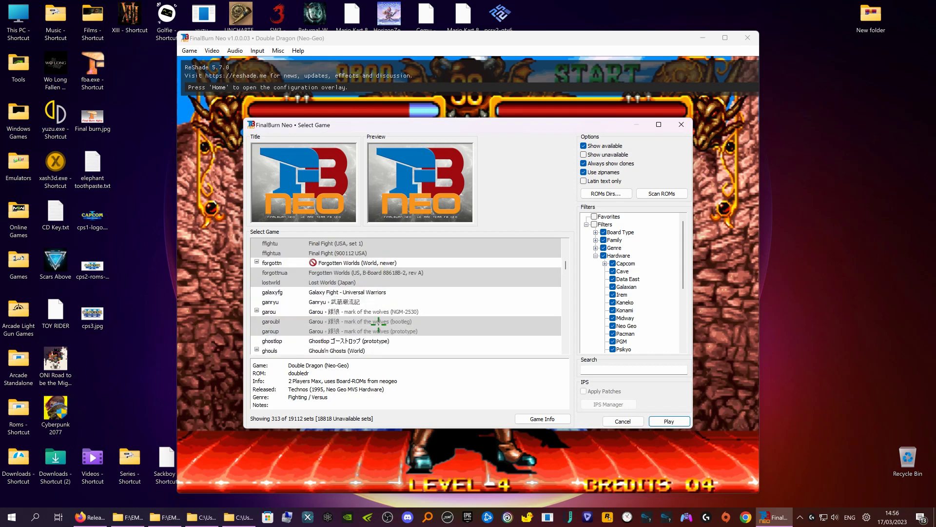
pyautogui.scroll(-1, 370, 323)
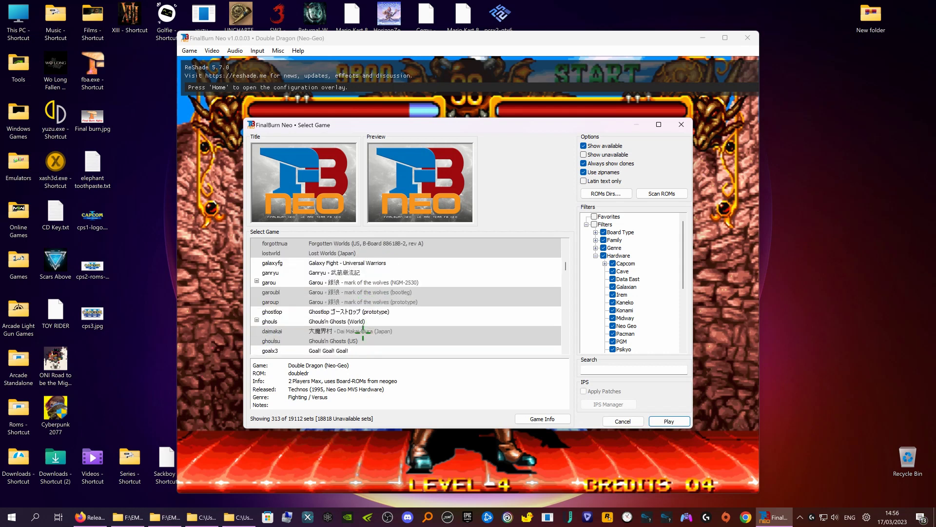
pyautogui.scroll(-2, 350, 345)
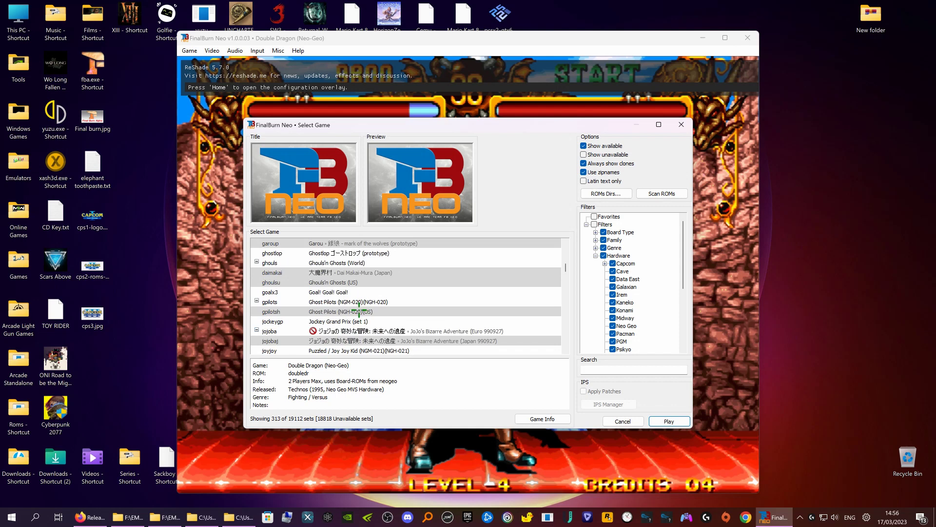
pyautogui.scroll(-2, 359, 309)
pyautogui.scroll(-1, 360, 311)
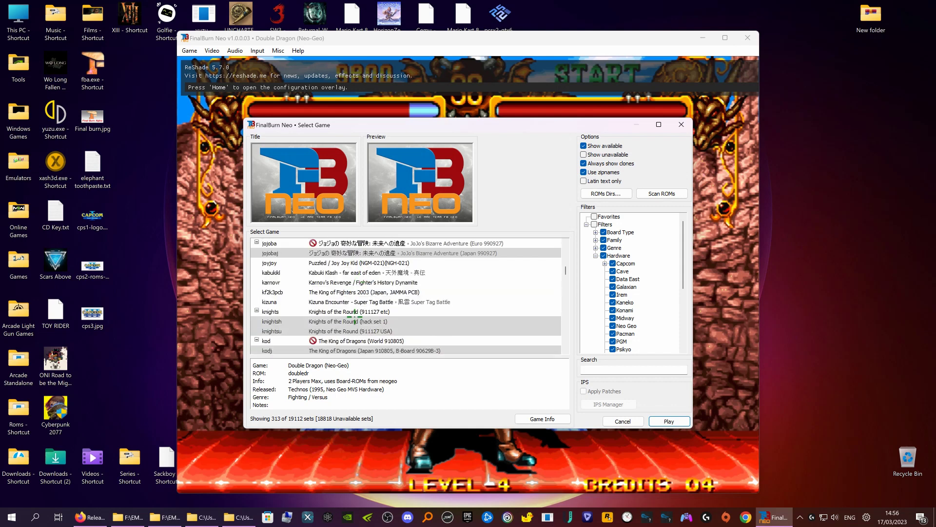
pyautogui.scroll(-2, 355, 317)
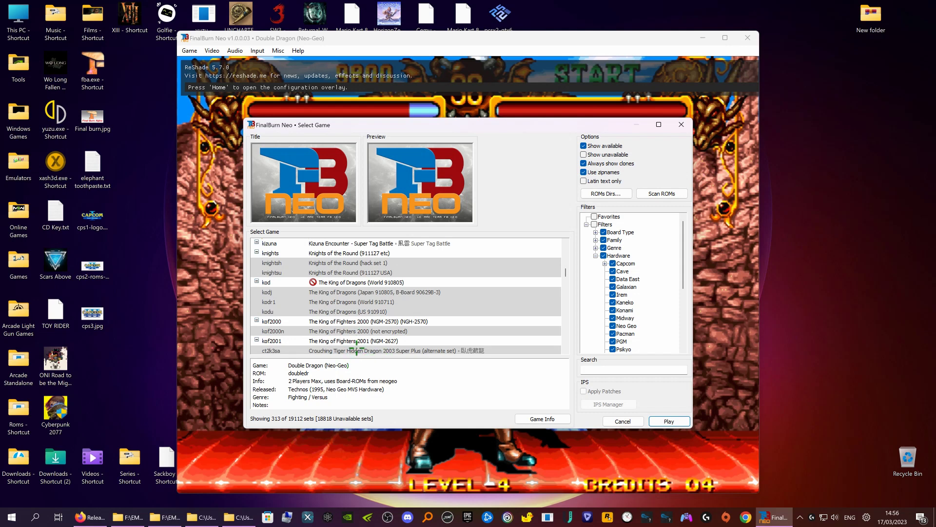
pyautogui.scroll(-1, 349, 337)
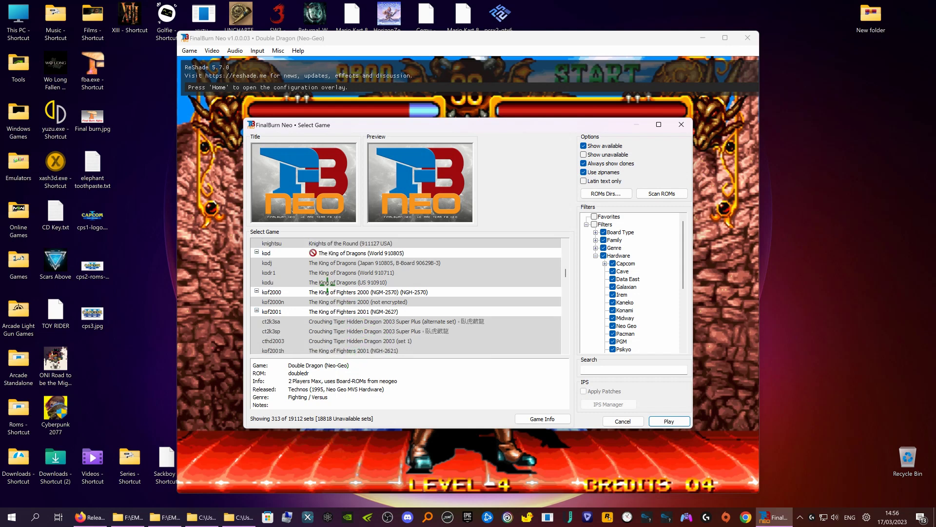
pyautogui.scroll(-1, 319, 294)
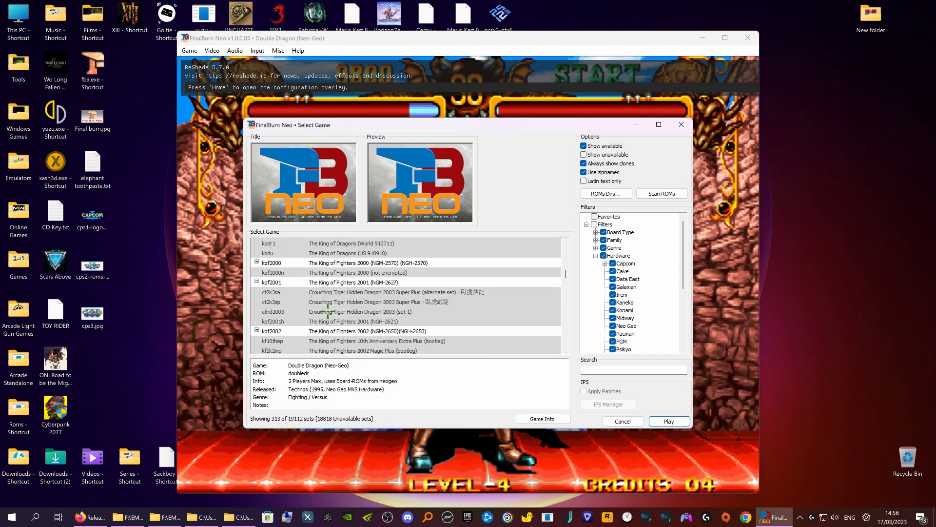
pyautogui.scroll(-5, 325, 312)
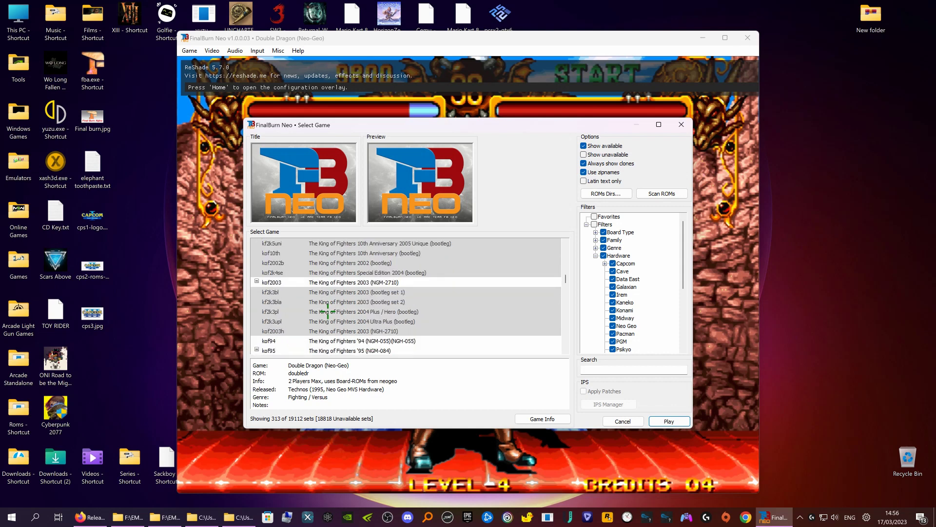
pyautogui.scroll(-1, 326, 311)
pyautogui.scroll(-8, 325, 311)
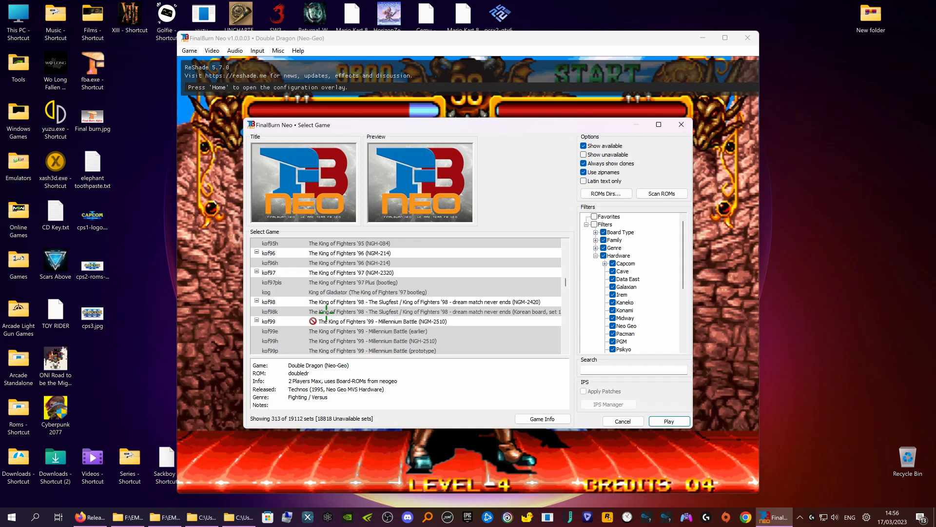
pyautogui.scroll(-1, 330, 336)
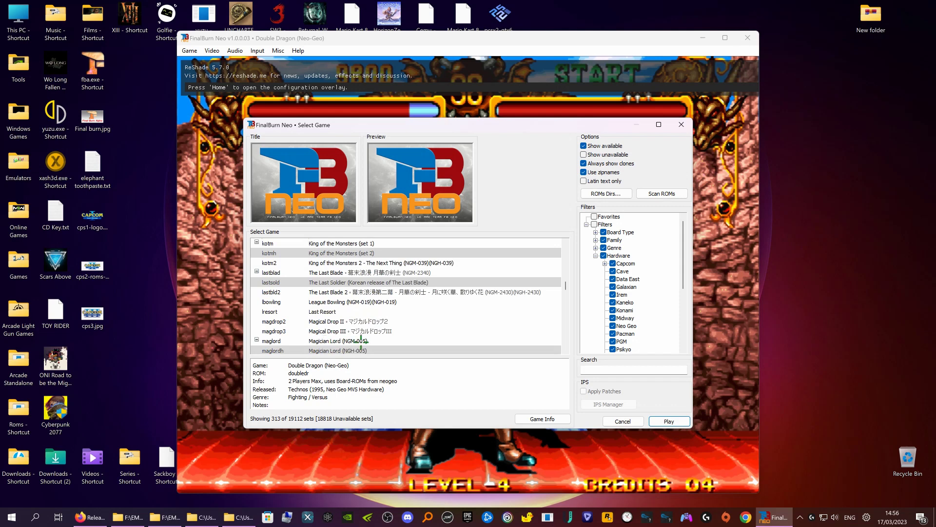
pyautogui.scroll(-1, 345, 312)
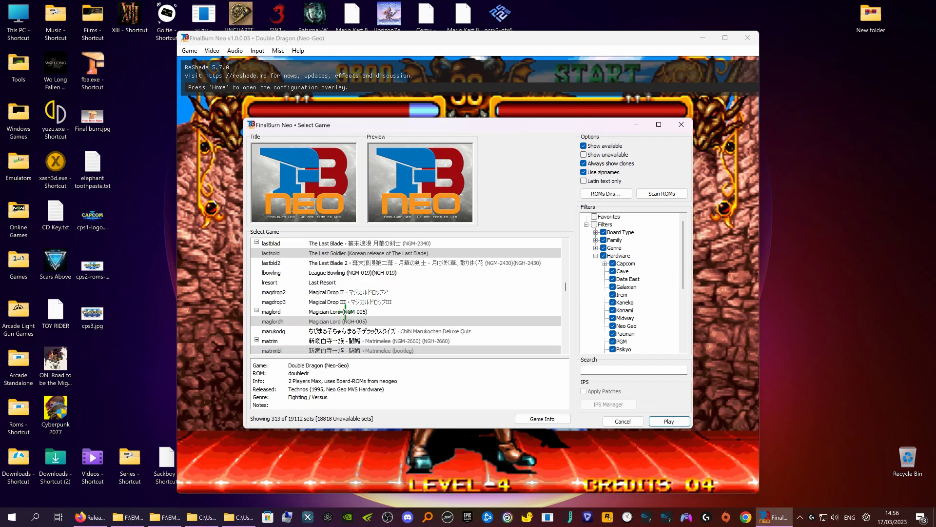
pyautogui.scroll(-2, 416, 330)
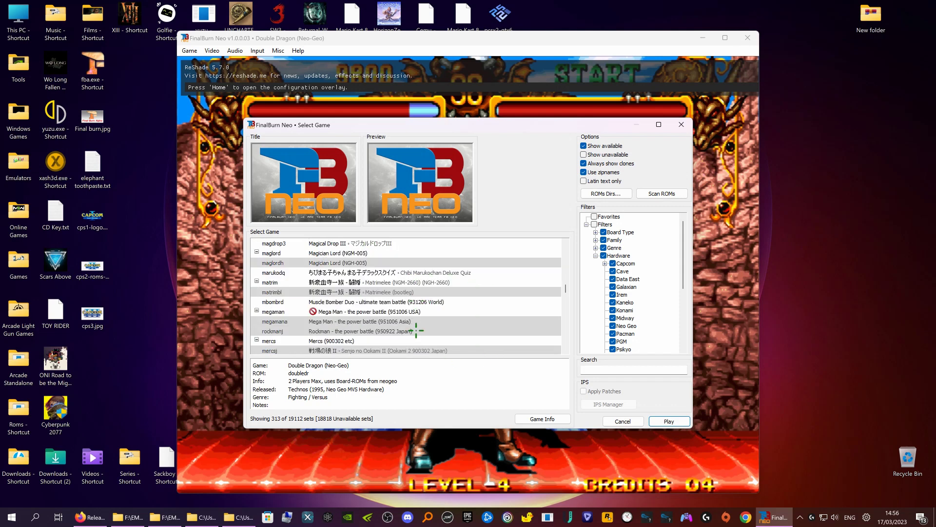
pyautogui.scroll(-1, 355, 324)
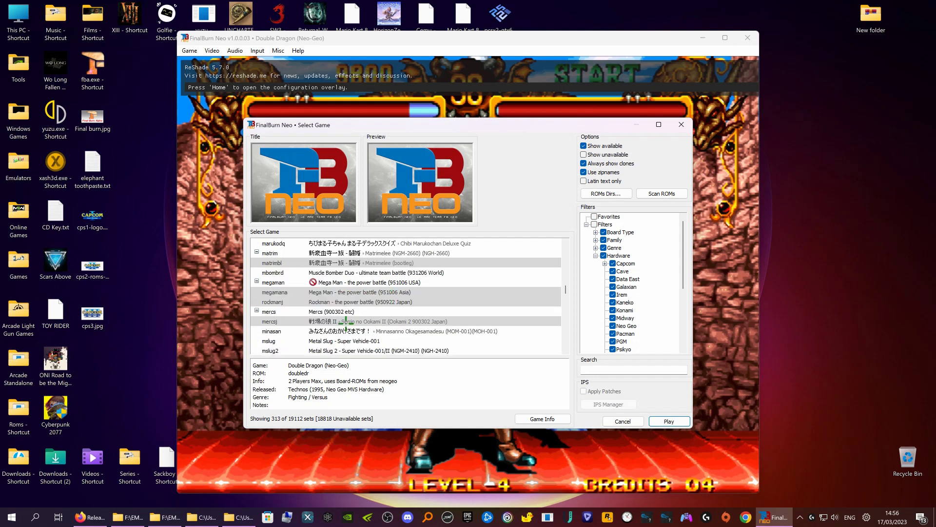
pyautogui.scroll(-1, 346, 322)
pyautogui.scroll(-2, 345, 323)
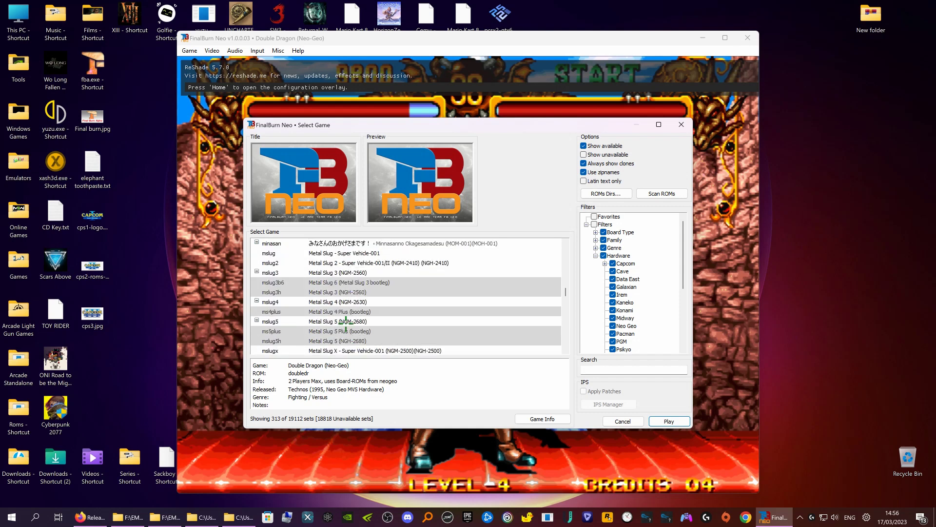
pyautogui.scroll(-4, 349, 337)
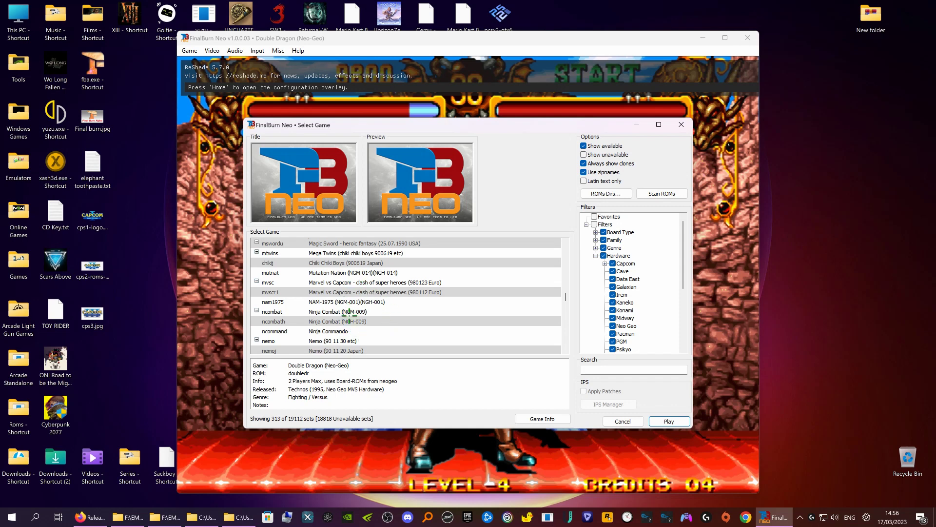
pyautogui.scroll(-2, 345, 308)
pyautogui.scroll(-1, 346, 310)
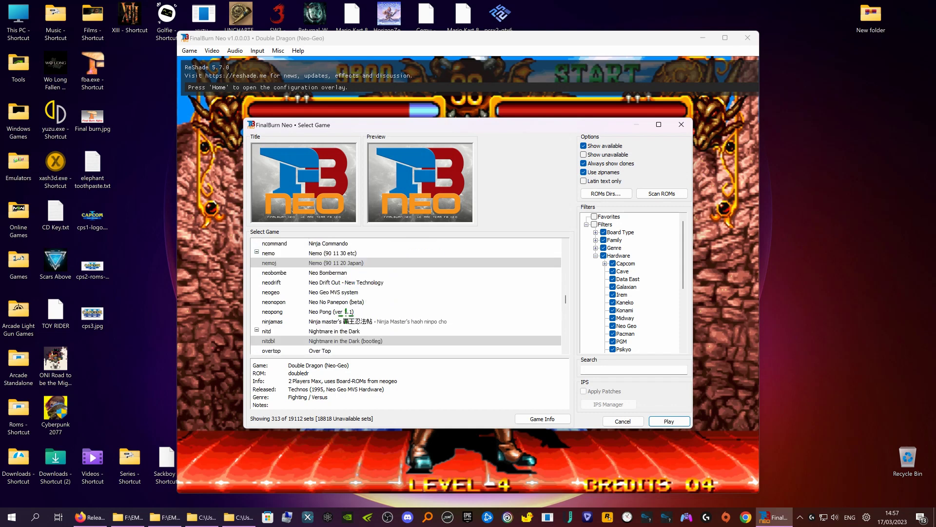
pyautogui.scroll(-2, 346, 312)
pyautogui.scroll(-1, 346, 312)
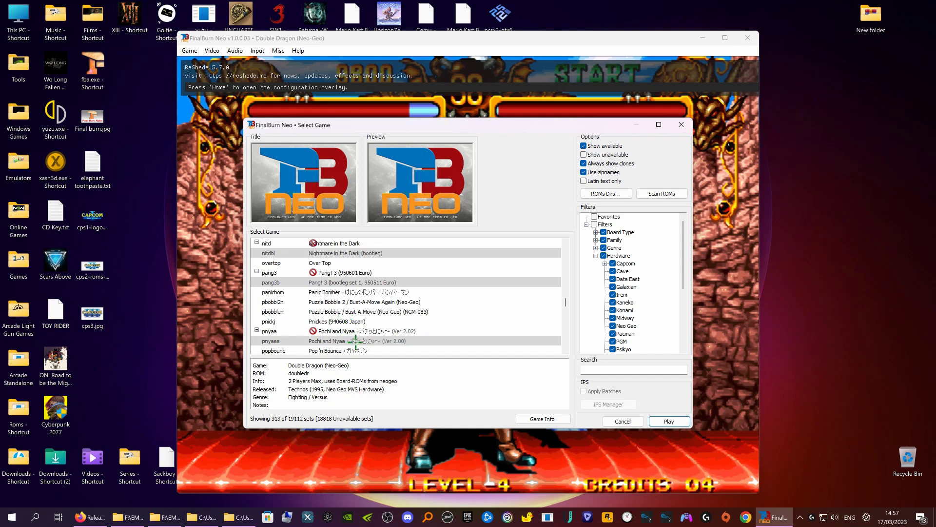
# Load Real Bout Fatal Fury (bug fix revision), set rbff1a, from the game list
pyautogui.scroll(-2, 360, 314)
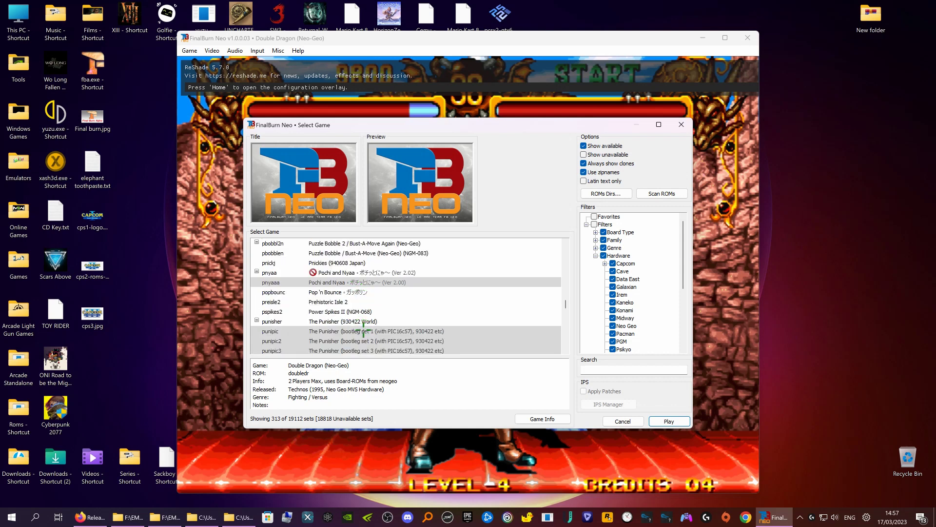
pyautogui.scroll(-3, 363, 330)
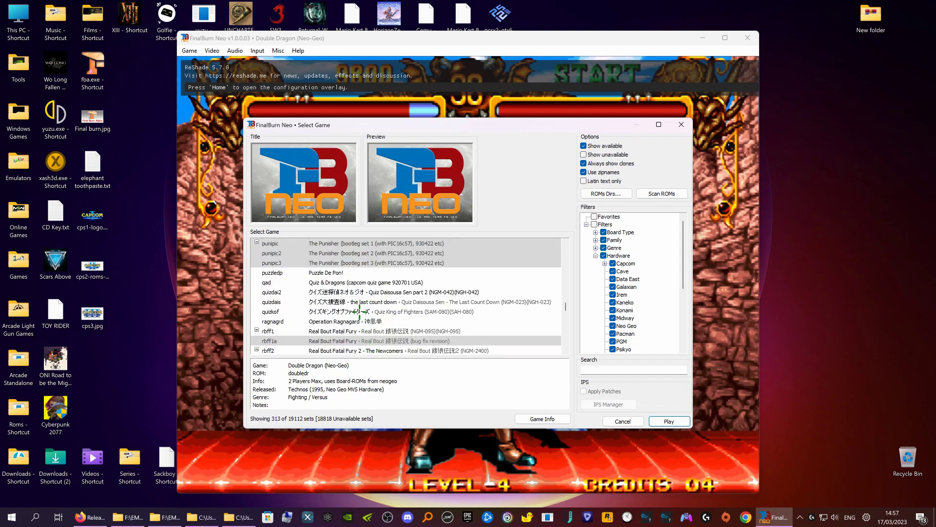
pyautogui.doubleClick(341, 341)
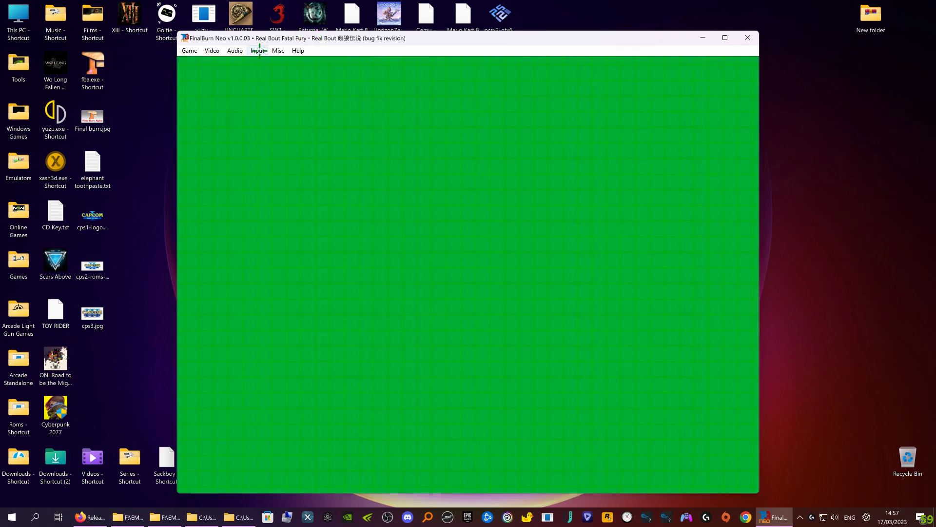
# Map P1 Coin to Joy 0 Button 6, P1 Start to Joy 0 Button 7 and P1 Select to Joy 0 POV-hat 0 Down
pyautogui.click(257, 51)
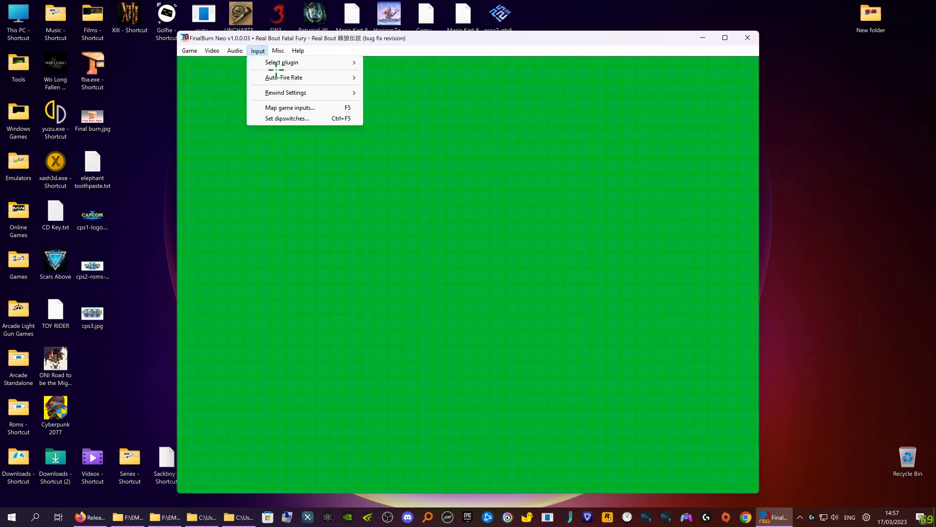
pyautogui.click(306, 108)
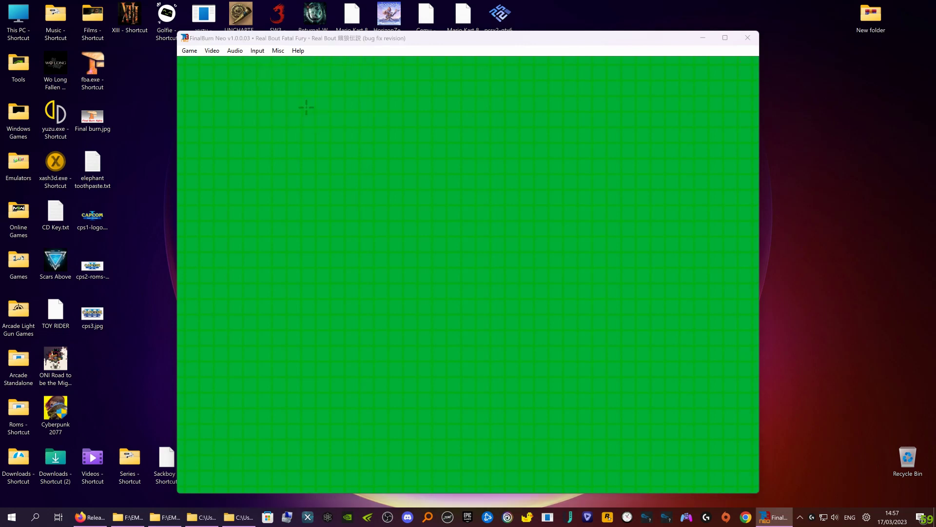
pyautogui.doubleClick(417, 220)
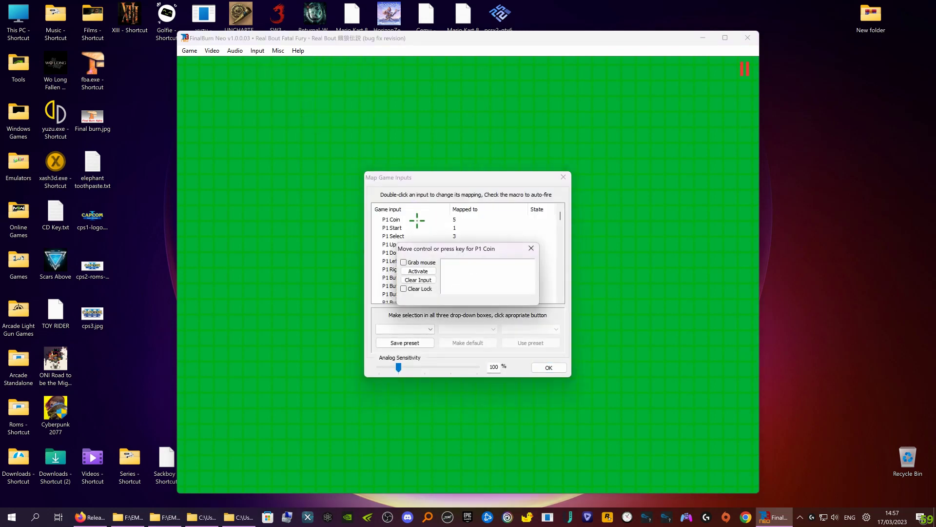
pyautogui.doubleClick(462, 230)
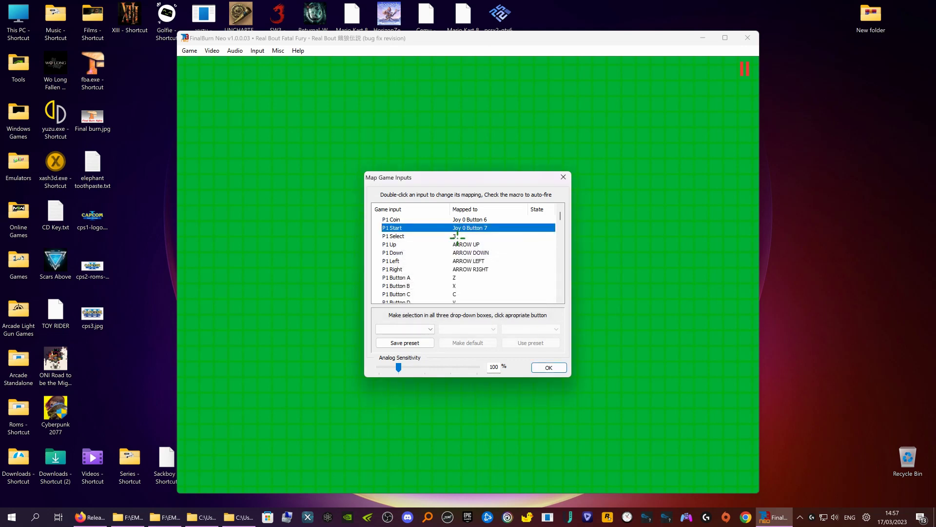
pyautogui.doubleClick(457, 236)
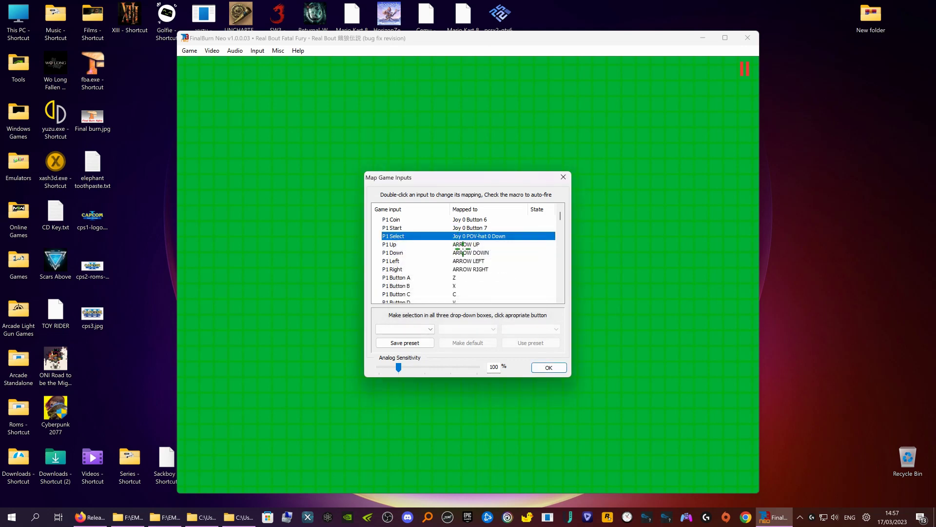
# Map P1 Up, Down, Left and Right to Joy 0 Y negative, Y positive, X negative and X positive
pyautogui.doubleClick(462, 245)
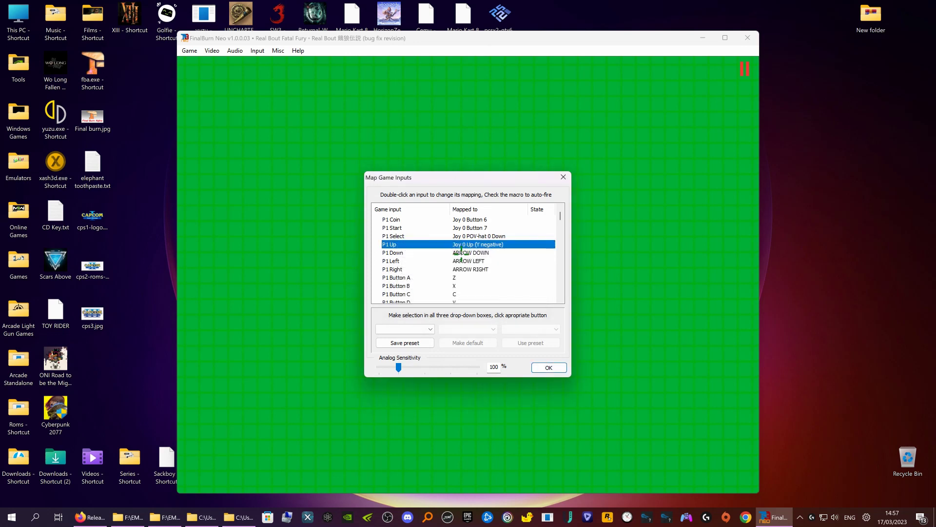
pyautogui.doubleClick(461, 252)
pyautogui.click(463, 261)
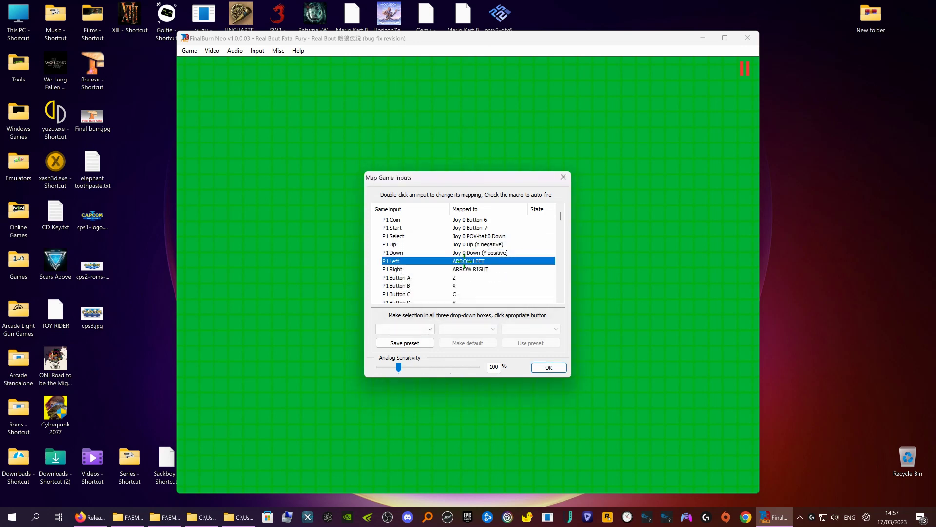
pyautogui.doubleClick(463, 261)
pyautogui.doubleClick(465, 269)
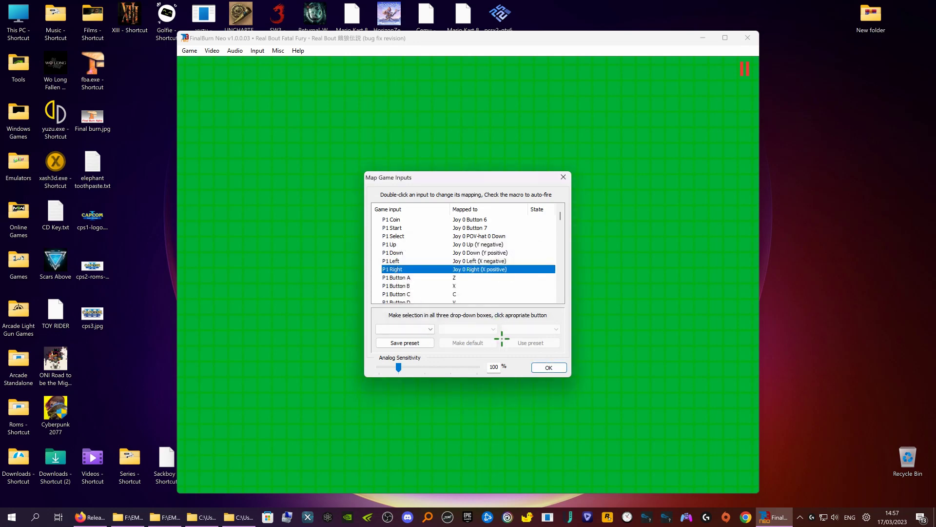
# Confirm the input mapping, then start a one-player game of Real Bout Fatal Fury and insert extra credits
pyautogui.click(547, 368)
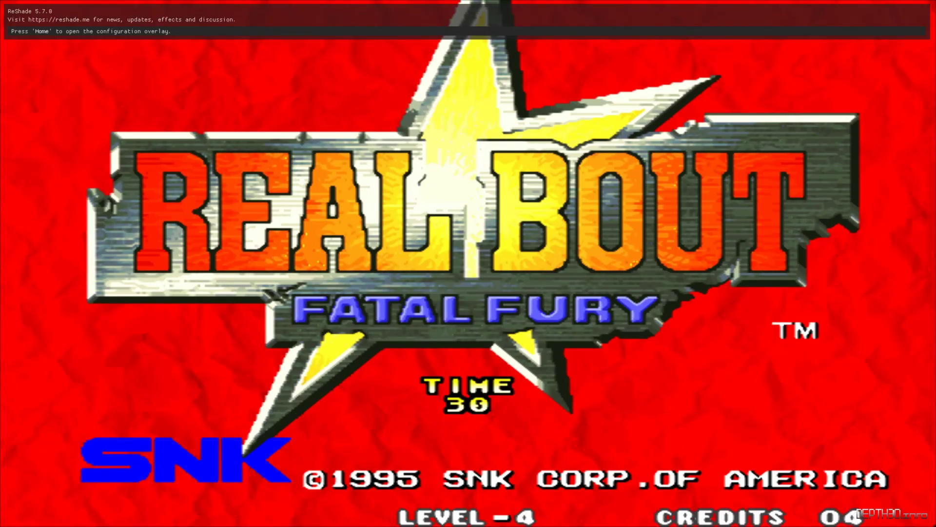
pyautogui.press('1')
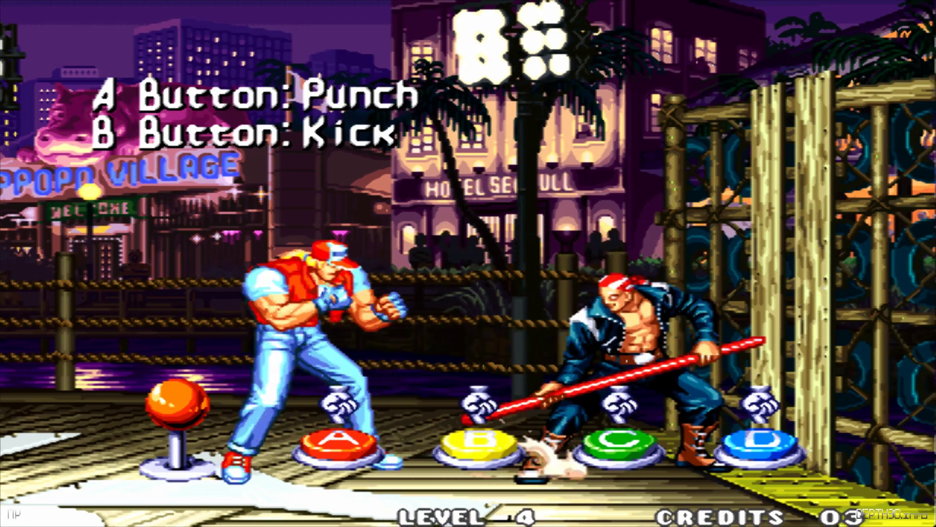
pyautogui.press('5')
pyautogui.press('5')
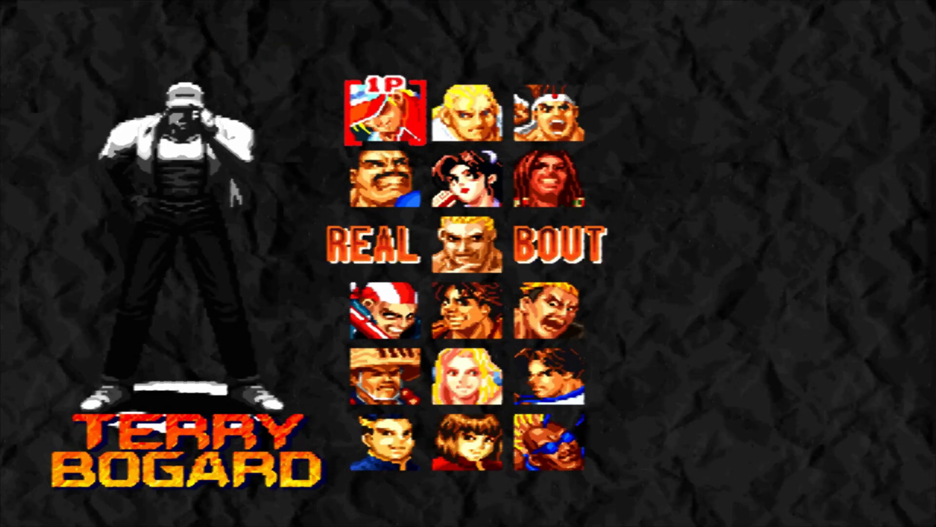
# Choose Franco Bash as the player 1 fighter on the Player Select screen and add one more credit
pyautogui.press('Down')
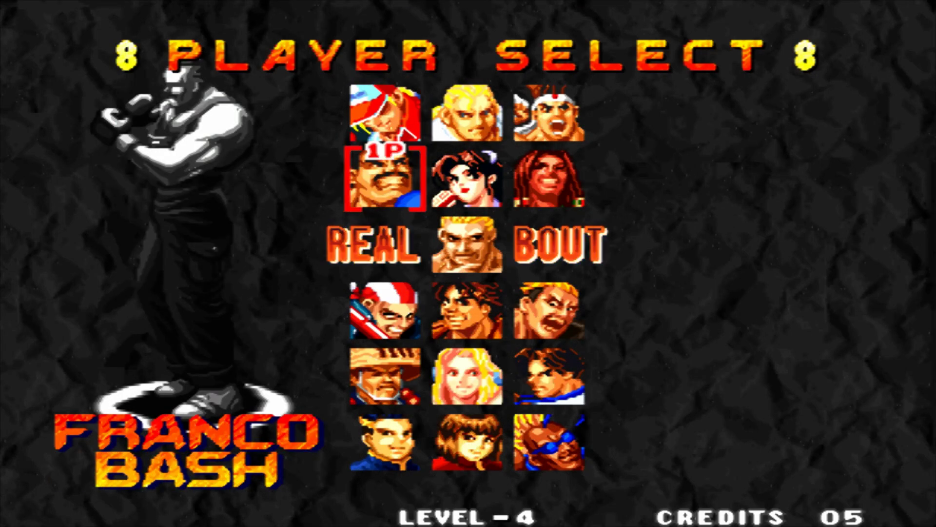
pyautogui.press('Down')
pyautogui.press('Up')
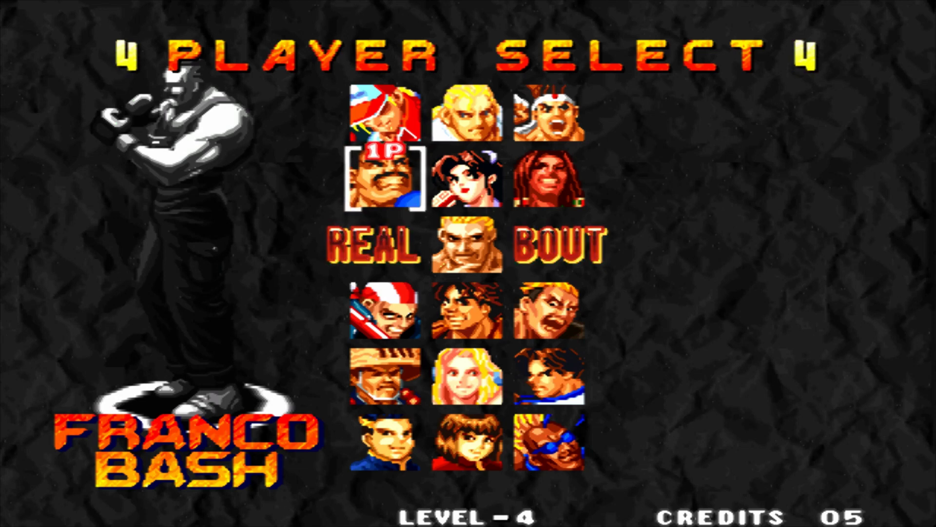
pyautogui.press('5')
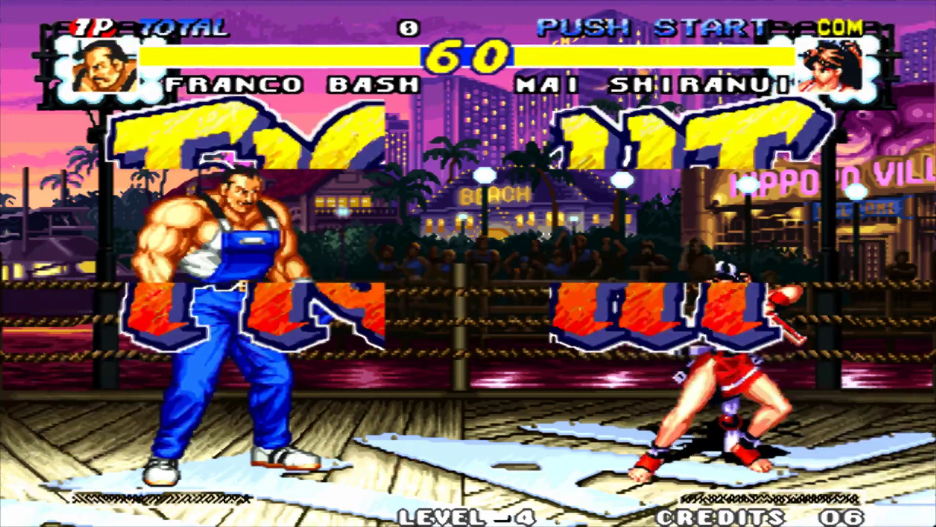
# Test the directional controls by moving, jumping and crouching as Franco Bash in the fight against Mai Shiranui
pyautogui.press('Right')
pyautogui.hotkey('Up', 'Left')
pyautogui.press('Down')
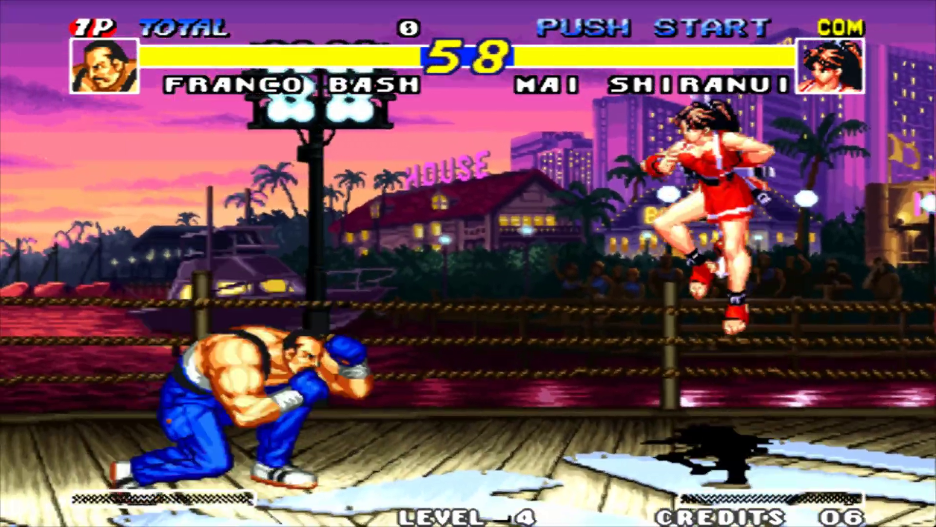
pyautogui.hotkey('Up', 'Right')
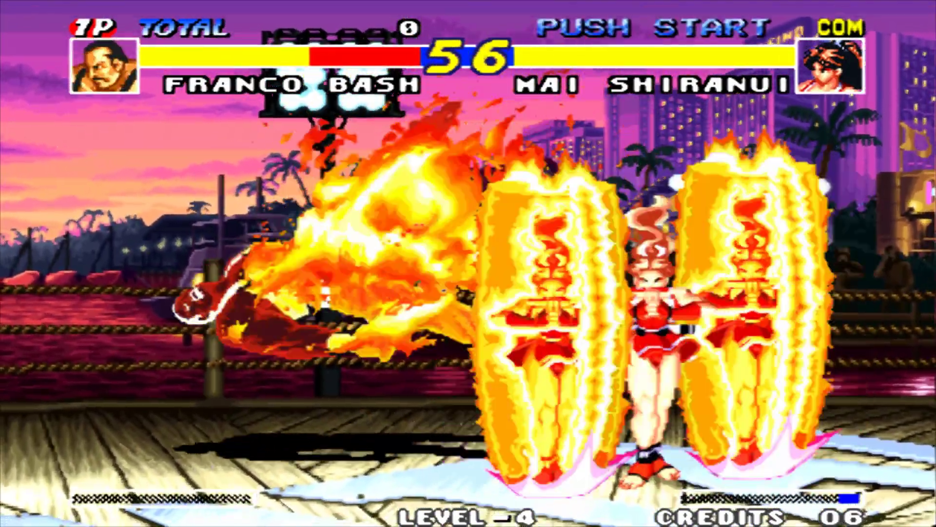
pyautogui.press('Right')
pyautogui.press('Left')
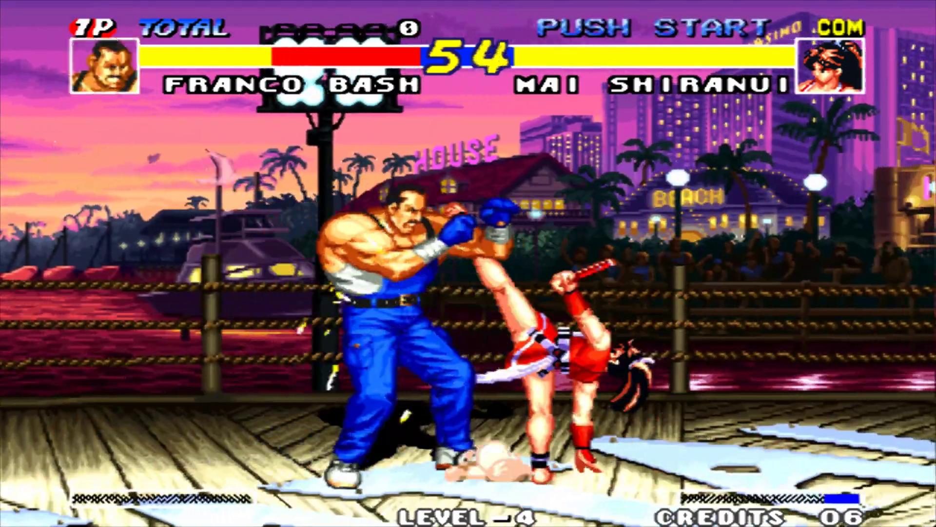
pyautogui.hotkey('Down', 'Left')
pyautogui.hotkey('Down', 'Left')
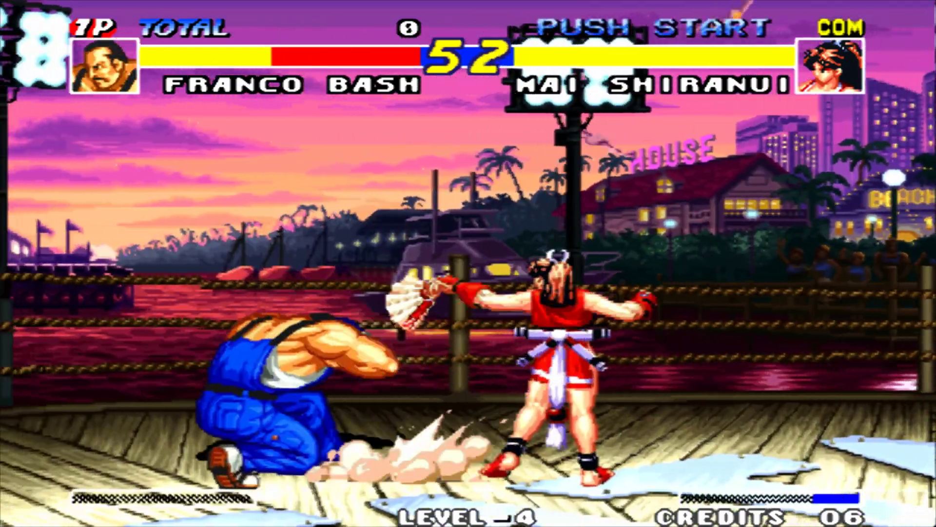
pyautogui.press('Right')
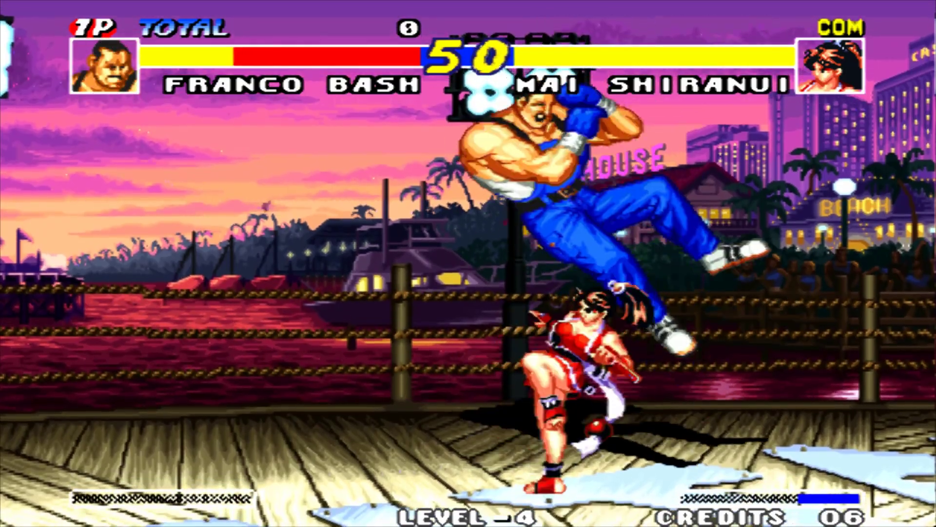
# Leave full screen and map P1 Buttons A and B to Joy 0 Button 2, C to Button 1 and D to Button 3
pyautogui.hotkey('alt', 'Return')
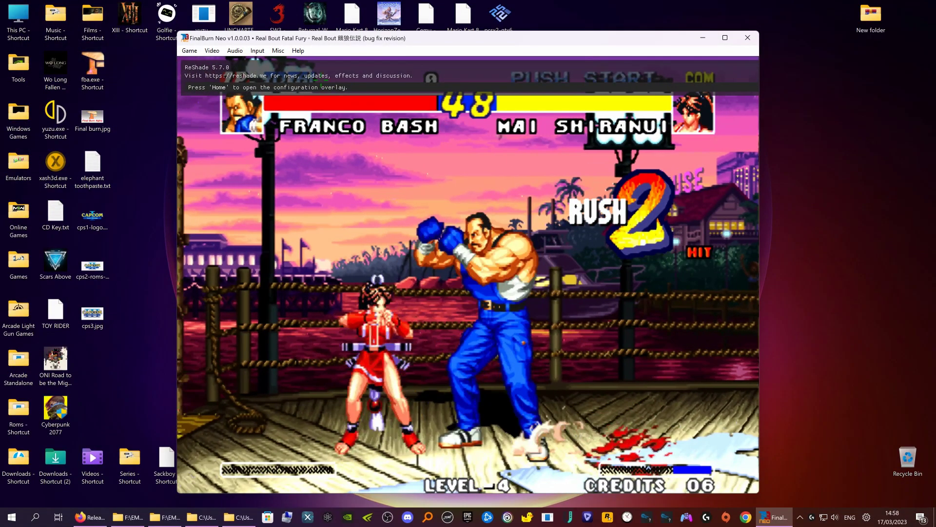
pyautogui.click(258, 50)
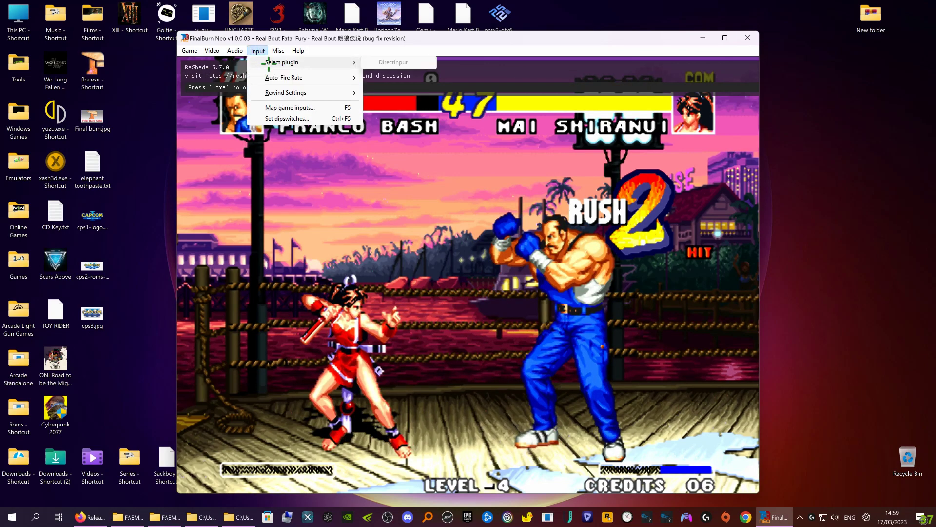
pyautogui.click(285, 107)
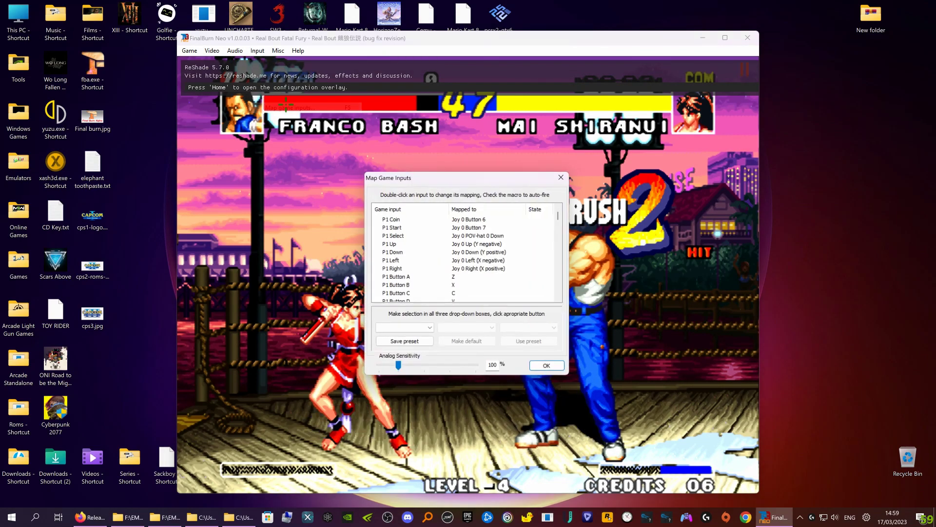
pyautogui.doubleClick(462, 279)
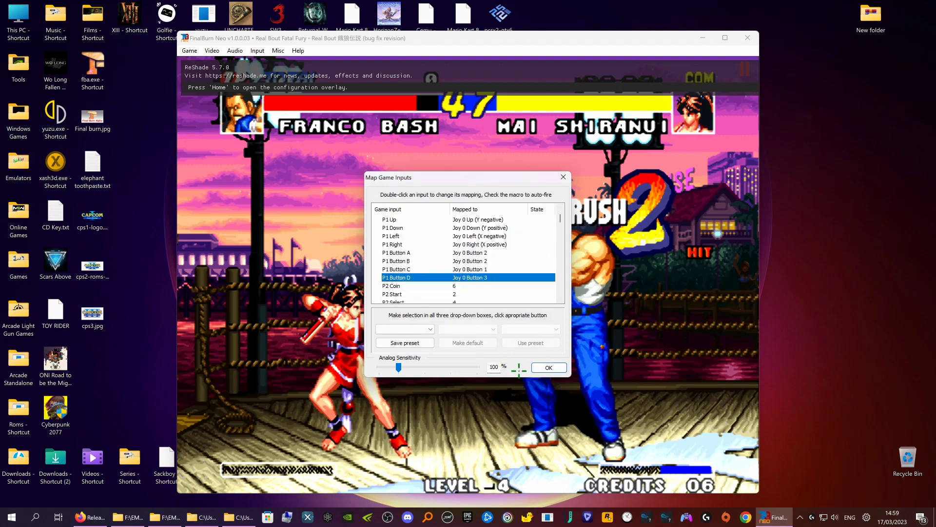
pyautogui.click(546, 366)
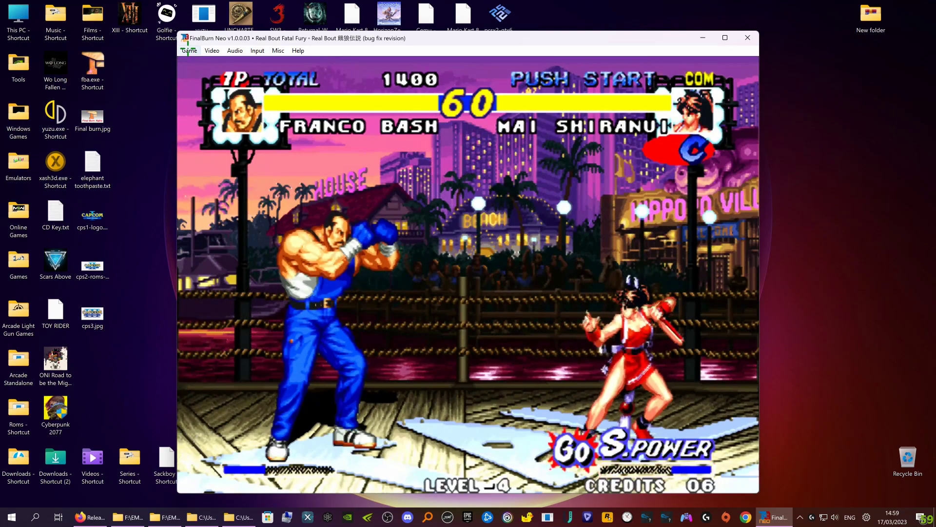
# Open the game selection list and browse from Real Bout Fatal Fury to the final entries and back to the first ones
pyautogui.click(188, 50)
pyautogui.click(224, 63)
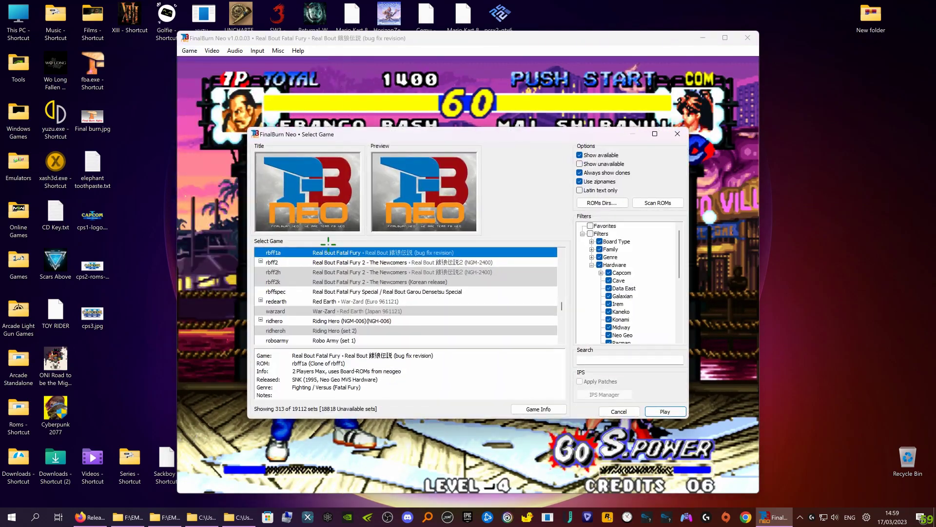
pyautogui.scroll(-15, 401, 321)
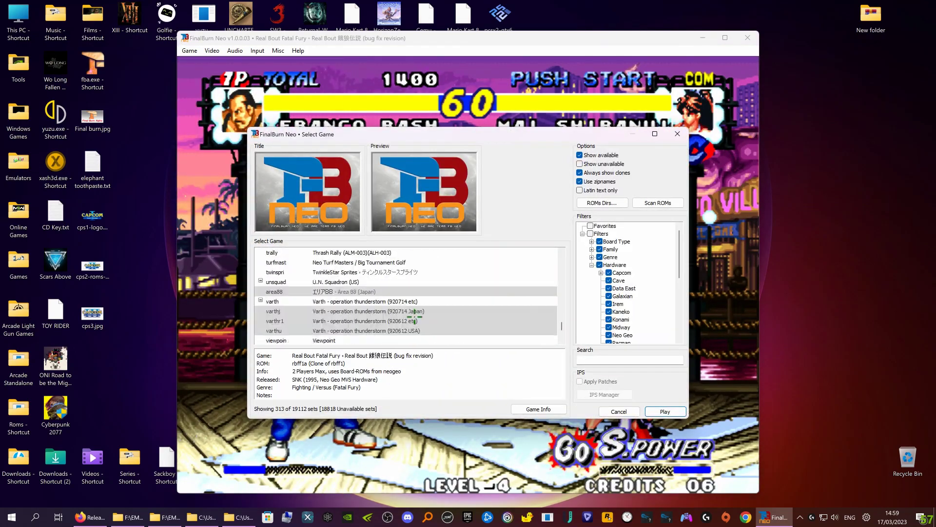
pyautogui.scroll(-2, 412, 311)
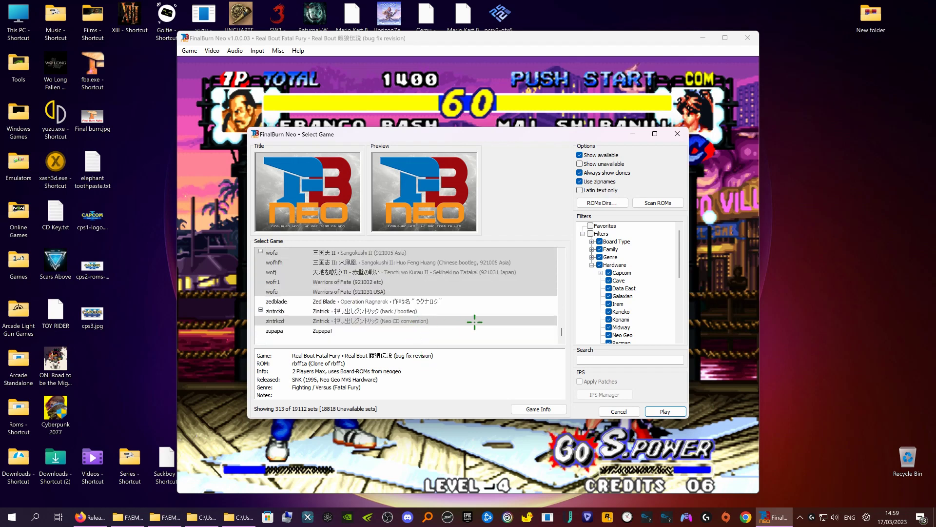
pyautogui.scroll(3, 507, 316)
pyautogui.scroll(5, 472, 335)
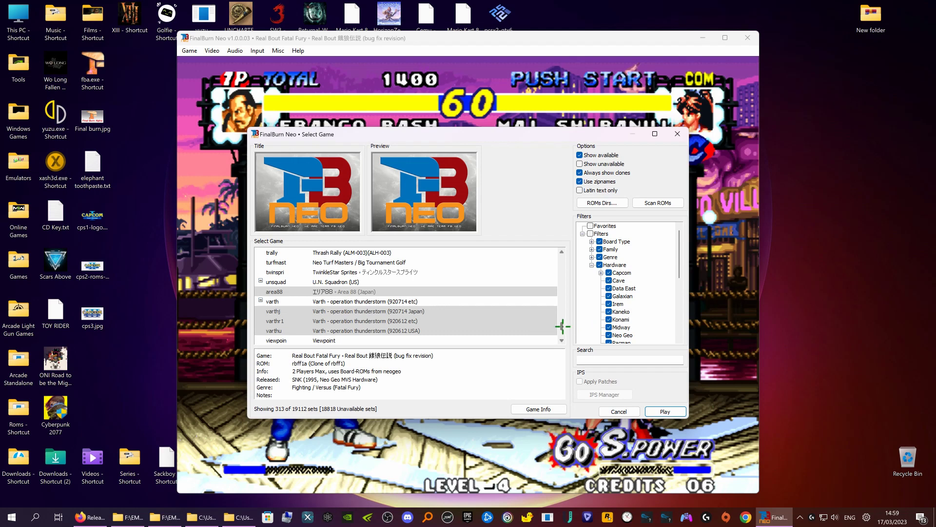
pyautogui.moveTo(562, 326); pyautogui.dragTo(557, 243)
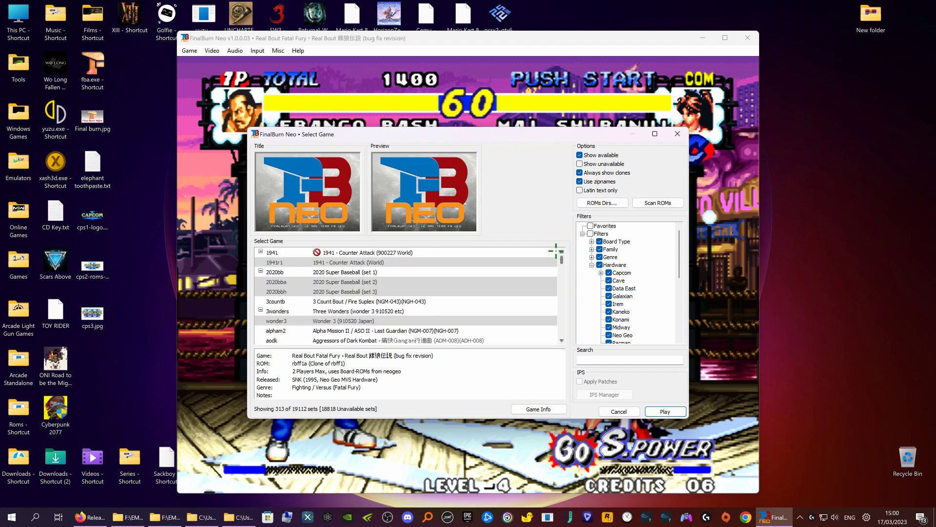
pyautogui.scroll(-5, 454, 294)
pyautogui.scroll(5, 454, 294)
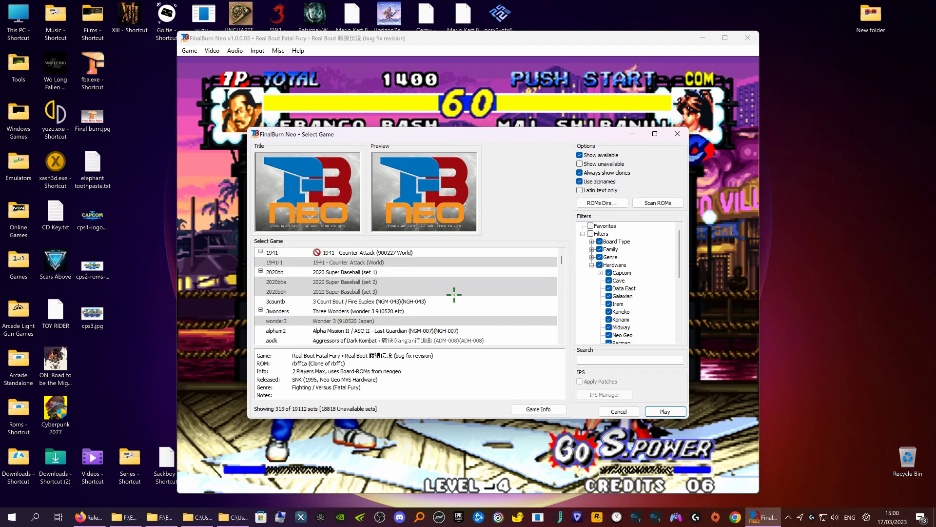
# Find Final Fight (USA, set 1) in the game list and load it
pyautogui.scroll(-1, 350, 281)
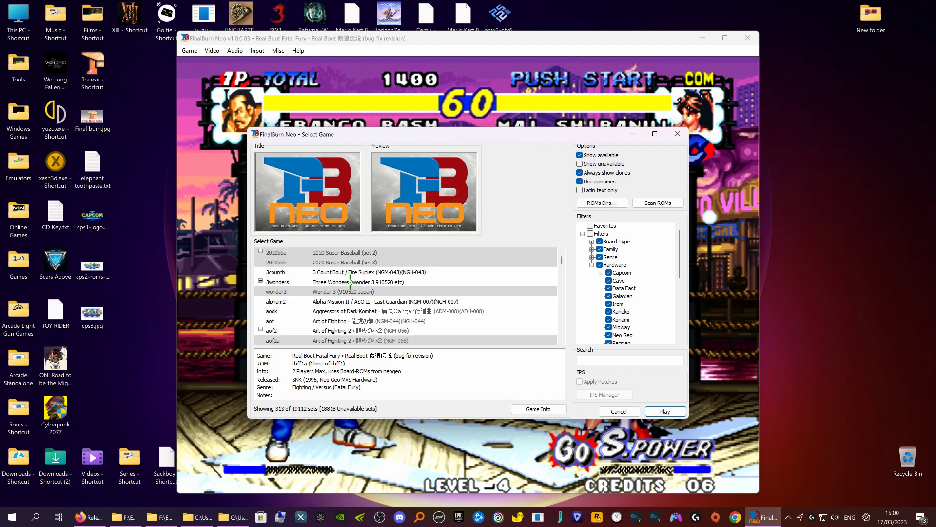
pyautogui.scroll(-1, 407, 291)
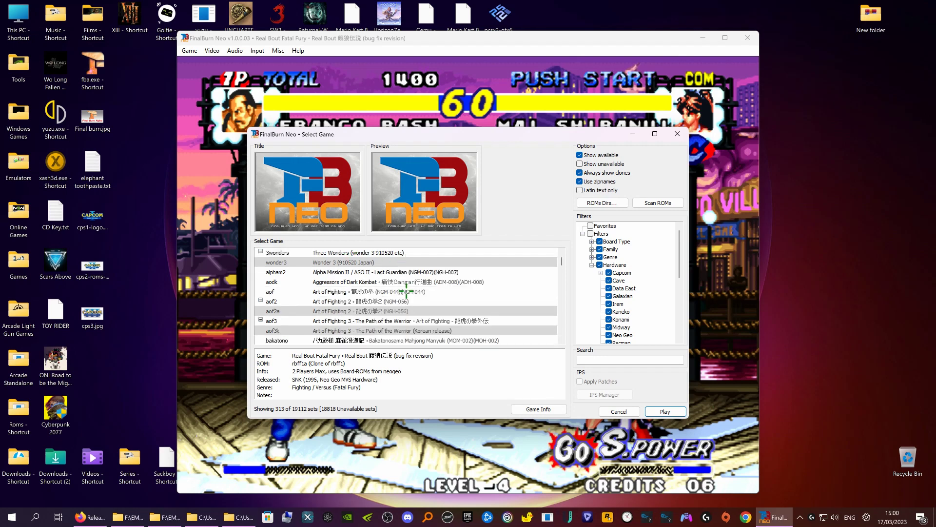
pyautogui.scroll(-3, 406, 291)
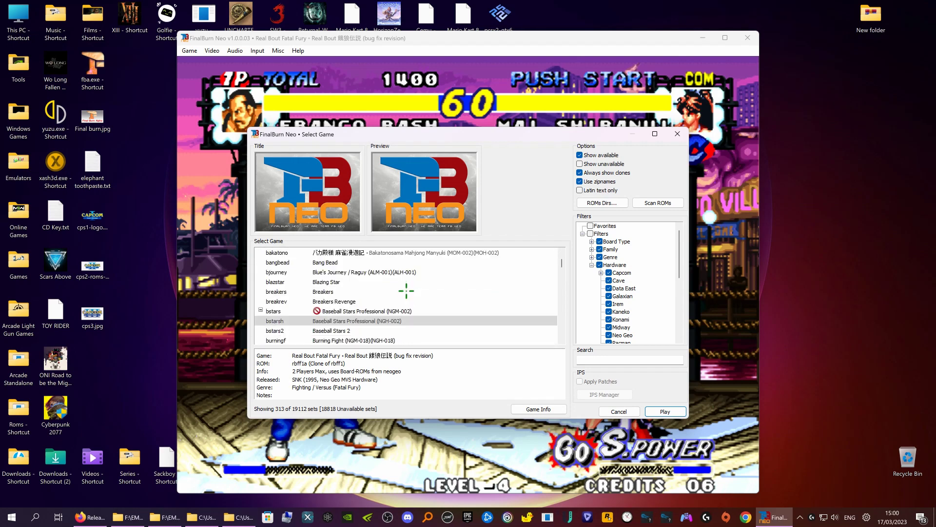
pyautogui.scroll(-4, 407, 291)
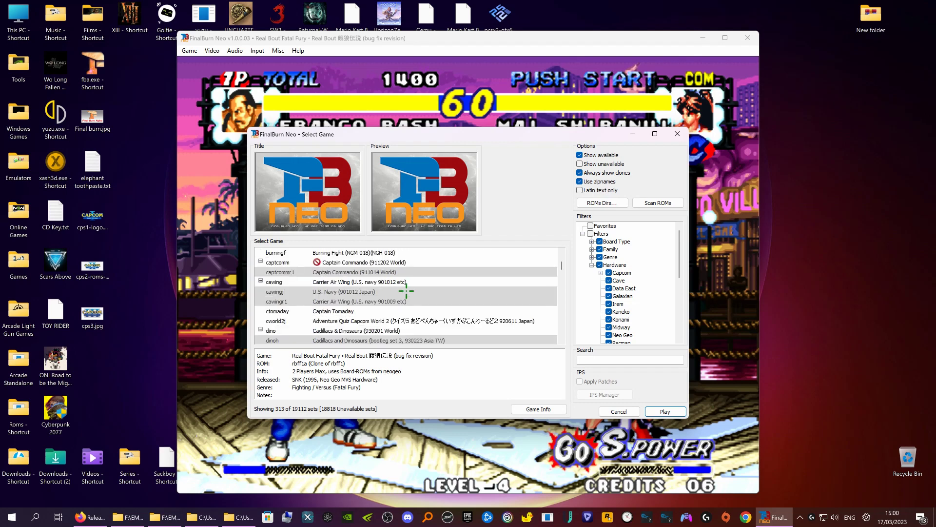
pyautogui.scroll(-1, 406, 291)
pyautogui.scroll(-1, 406, 291)
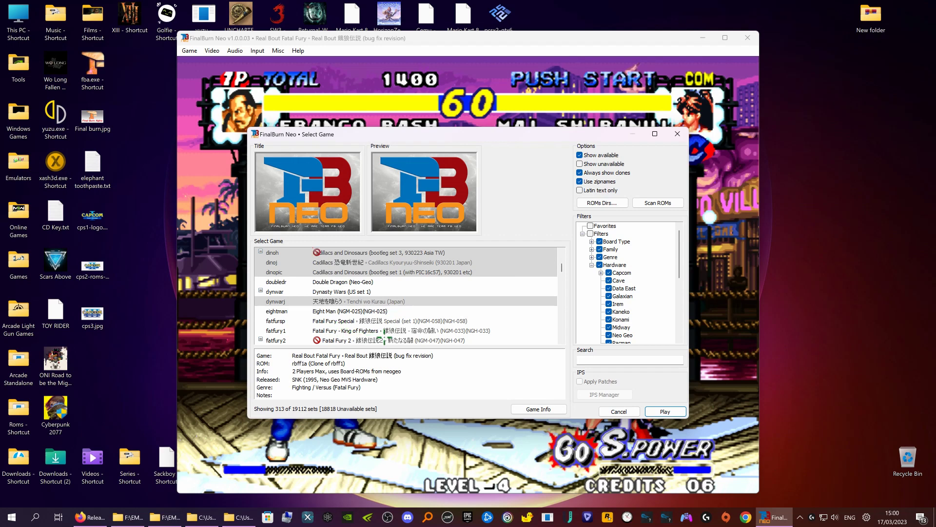
pyautogui.scroll(-1, 384, 317)
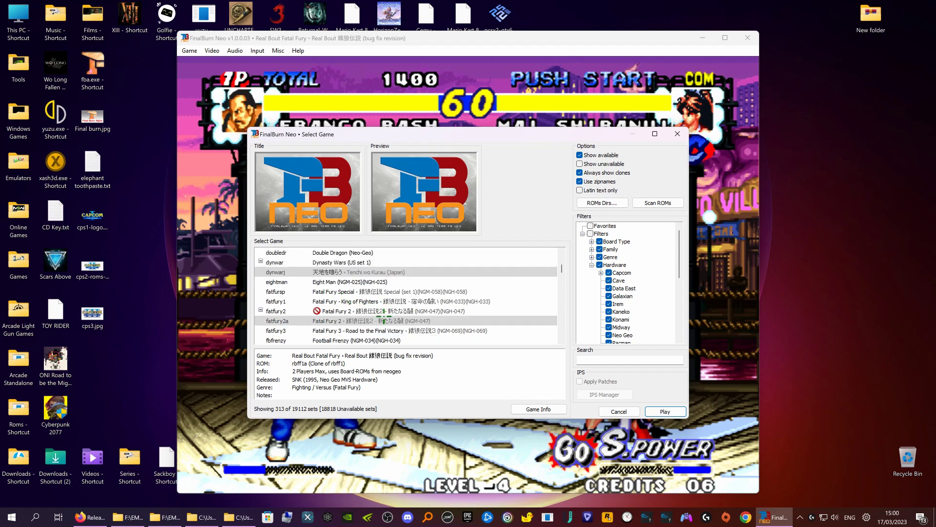
pyautogui.scroll(-1, 384, 318)
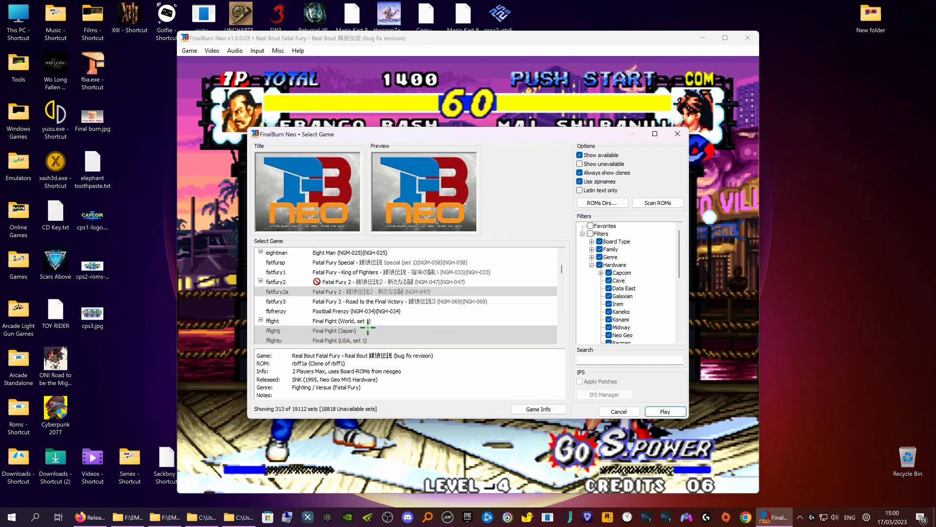
pyautogui.doubleClick(356, 340)
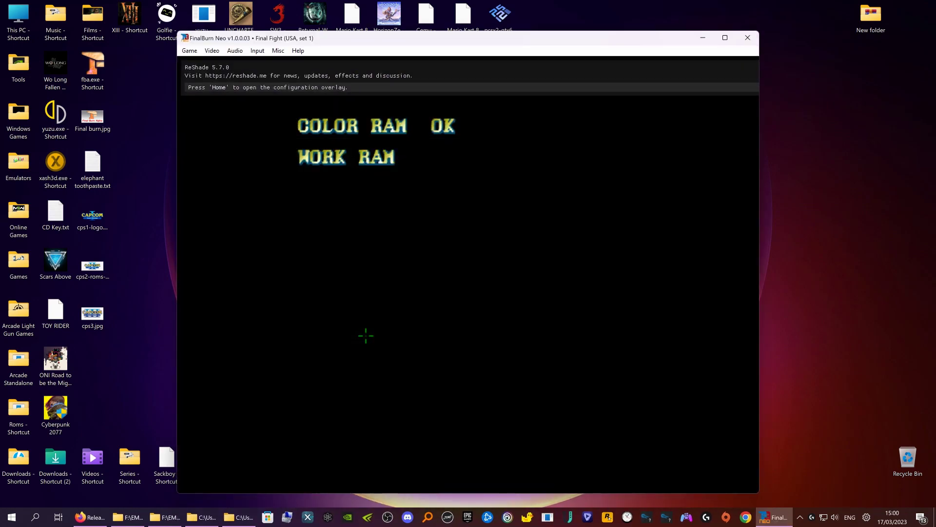
# Map Final Fight's P1 Coin to Joy 0 Button 6, Start to Button 7, and the four directions to the Joy 0 X and Y axes
pyautogui.click(276, 51)
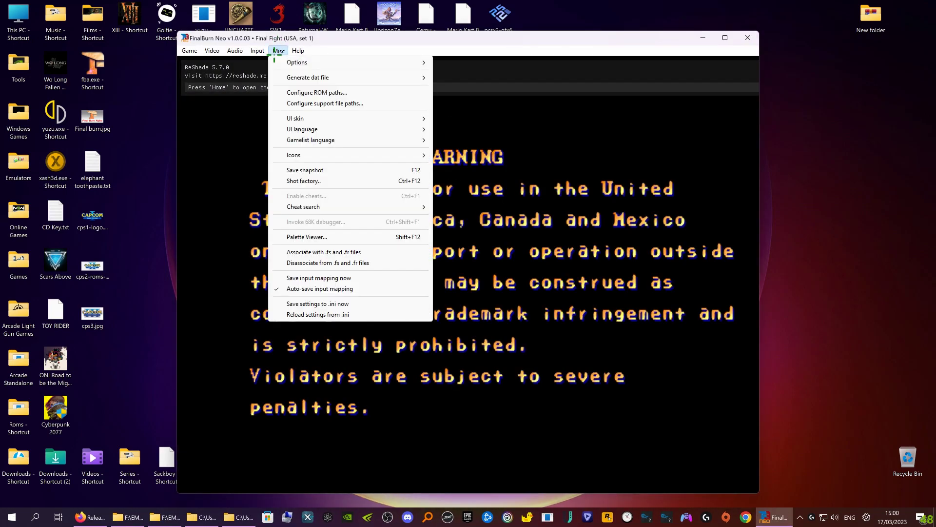
pyautogui.moveTo(343, 151)
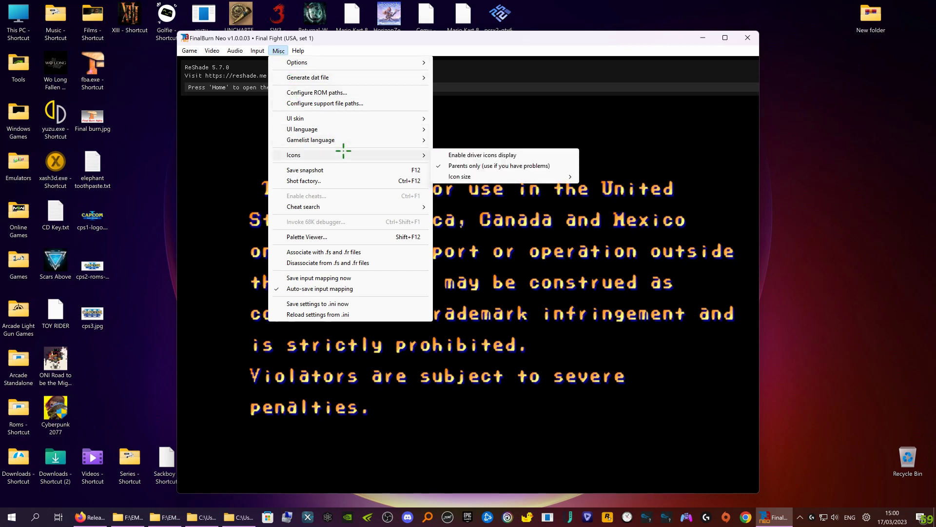
pyautogui.moveTo(259, 54)
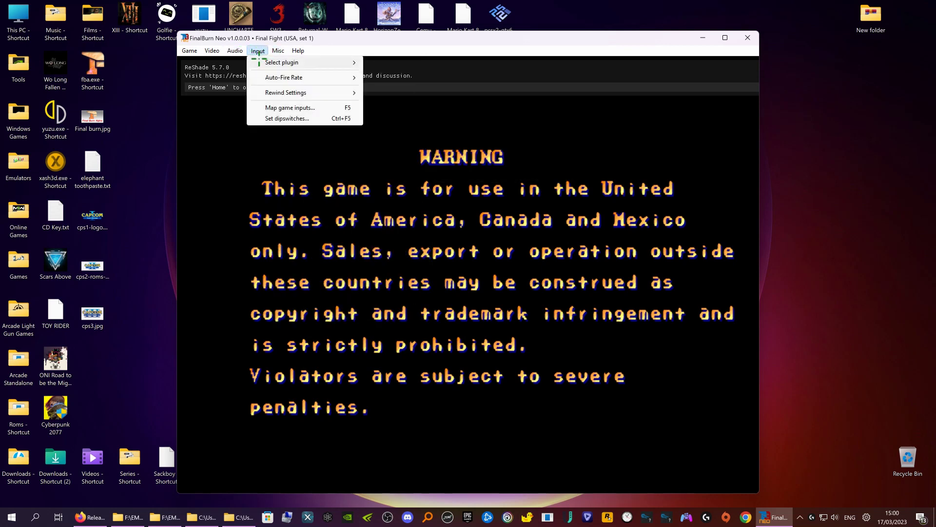
pyautogui.click(290, 108)
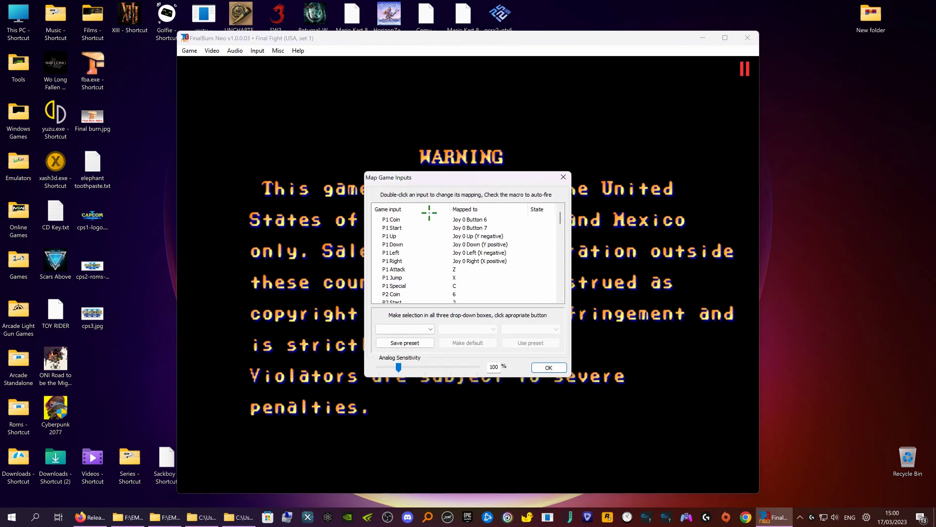
pyautogui.doubleClick(473, 220)
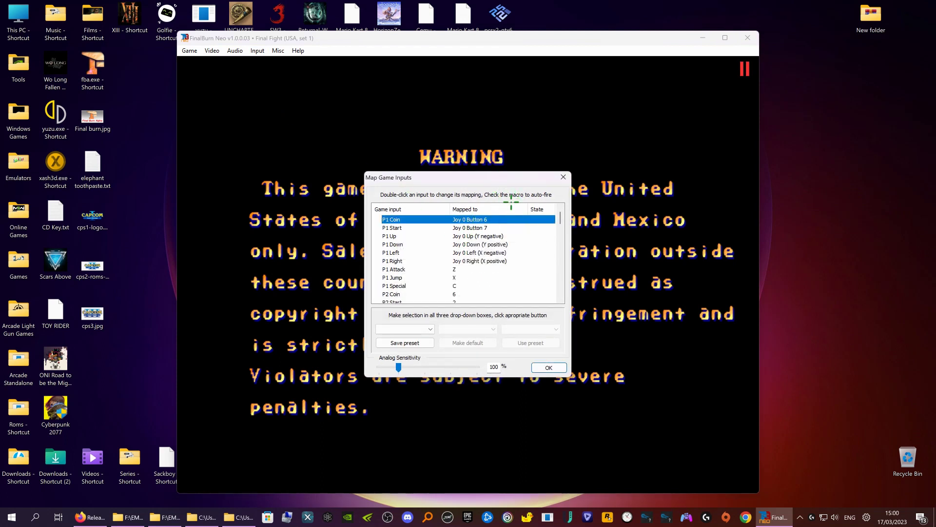
pyautogui.doubleClick(507, 227)
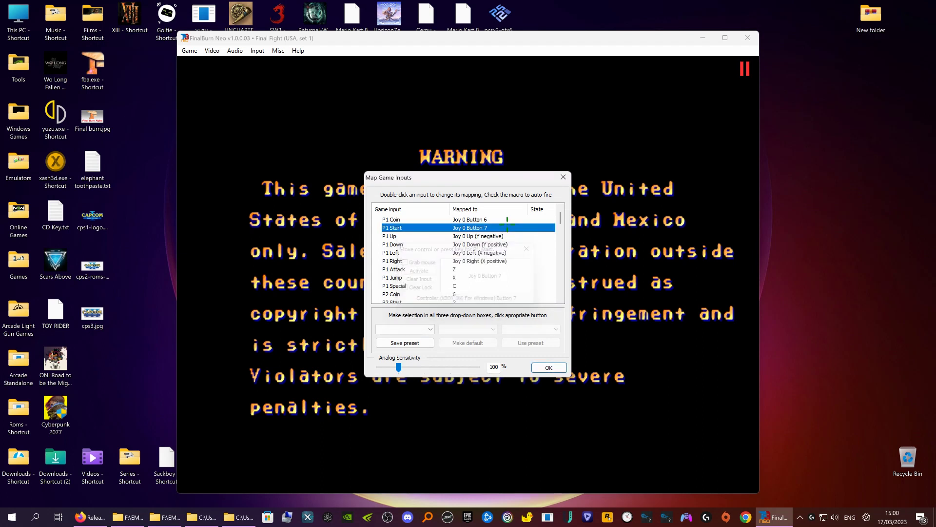
pyautogui.doubleClick(503, 236)
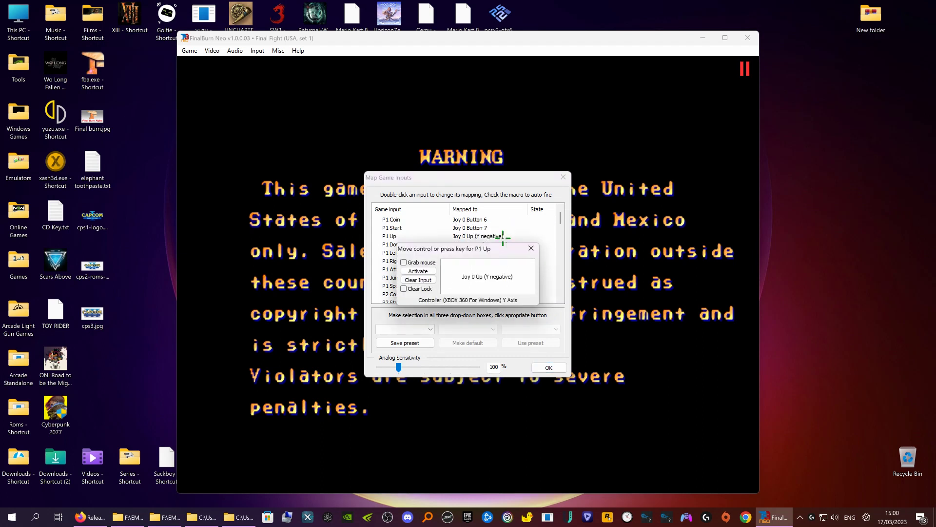
pyautogui.doubleClick(505, 244)
pyautogui.doubleClick(504, 253)
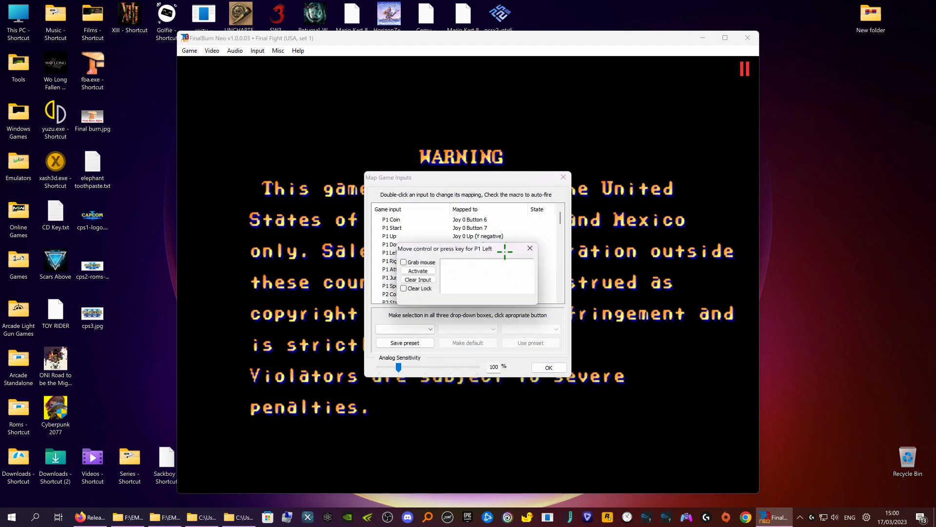
pyautogui.doubleClick(503, 268)
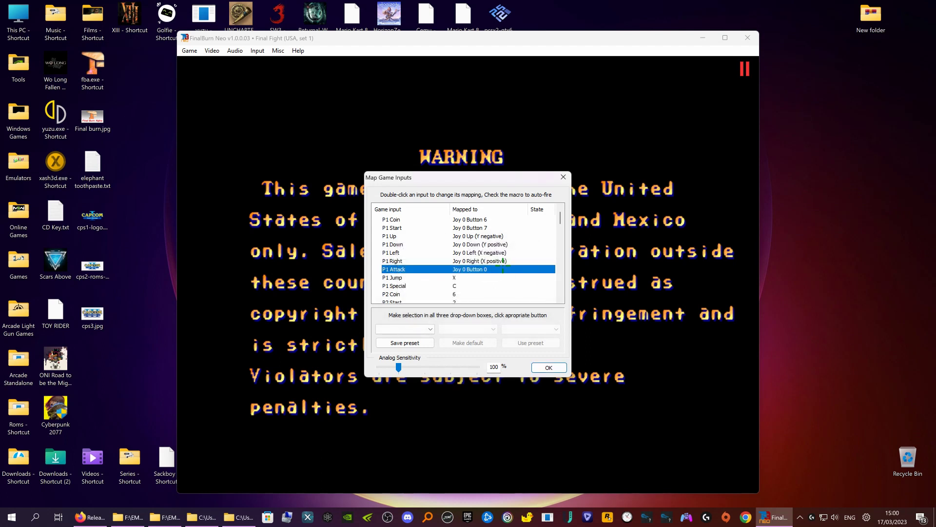
pyautogui.doubleClick(506, 260)
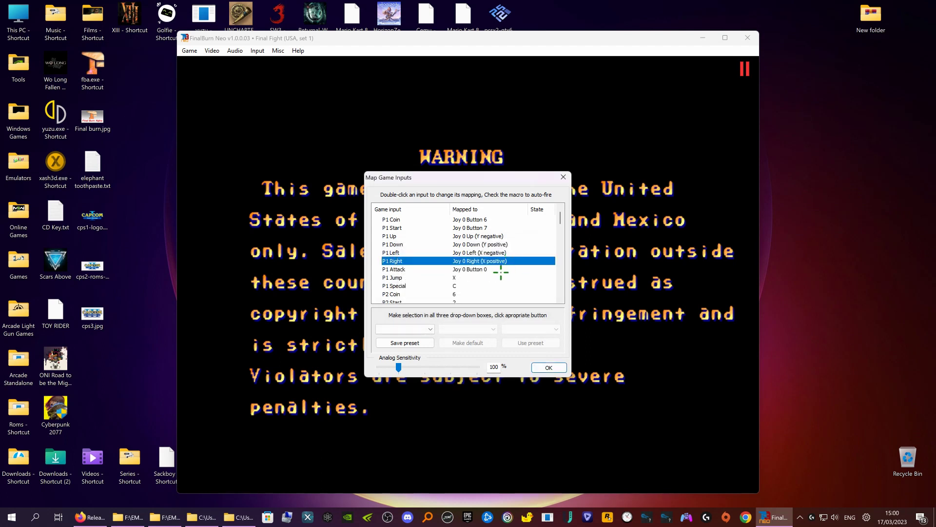
# Map P1 Attack to Joy 0 Button 2, Jump to Button 0 and Special to Button 1, and accept the mapping
pyautogui.doubleClick(487, 270)
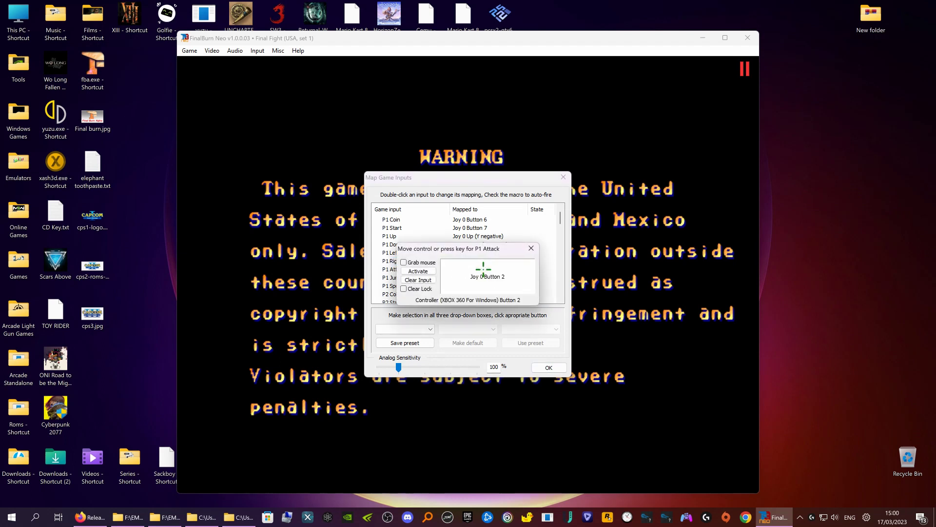
pyautogui.doubleClick(488, 279)
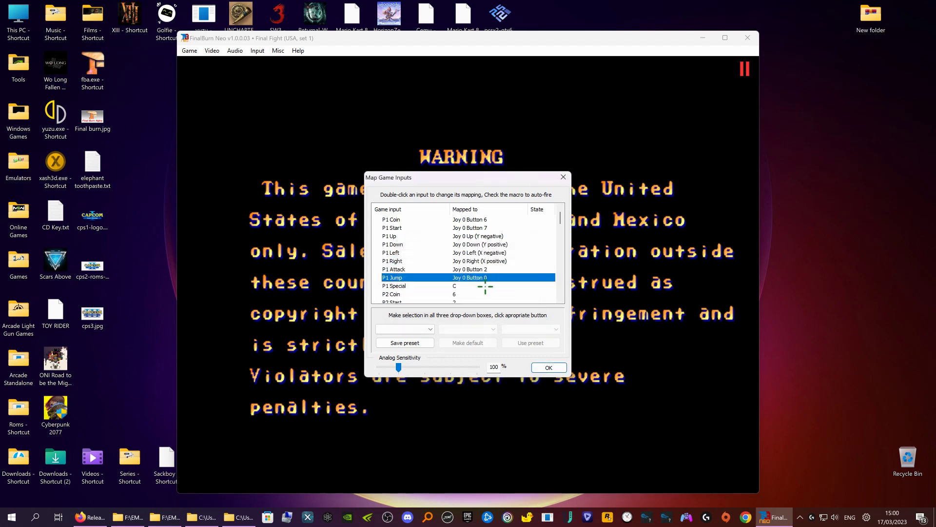
pyautogui.doubleClick(486, 286)
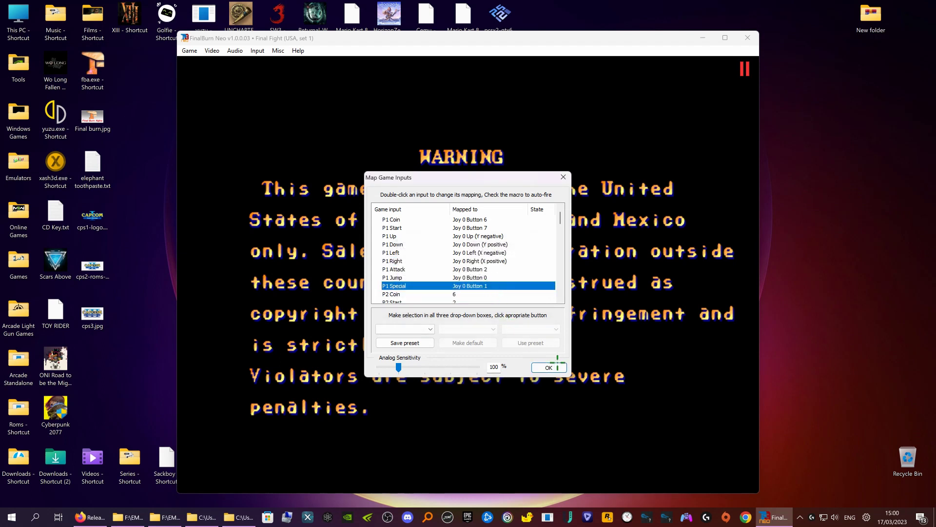
pyautogui.click(556, 366)
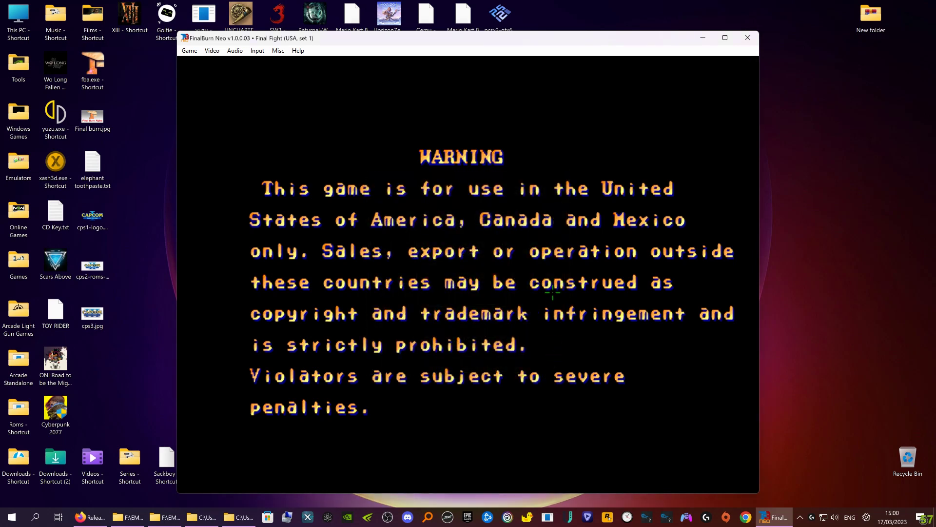
# Switch Final Fight to full screen, add credits and start a one-player game with Haggar
pyautogui.hotkey('alt', 'Return')
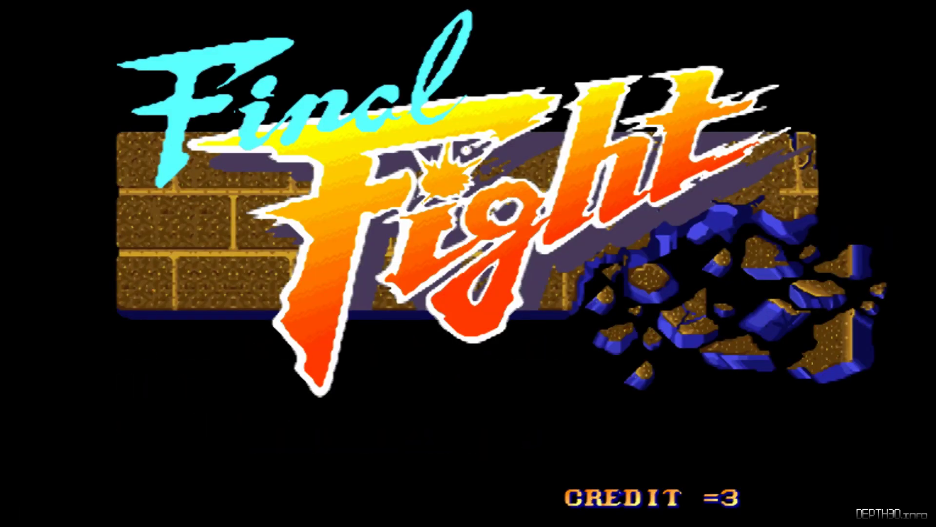
pyautogui.press('5')
pyautogui.press('5')
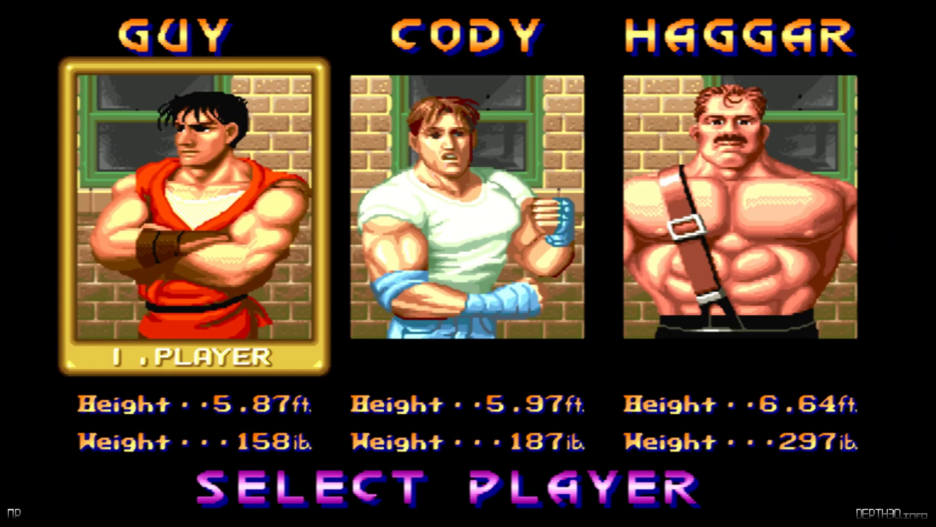
pyautogui.press('Right')
pyautogui.press('Right')
pyautogui.press('ctrl')
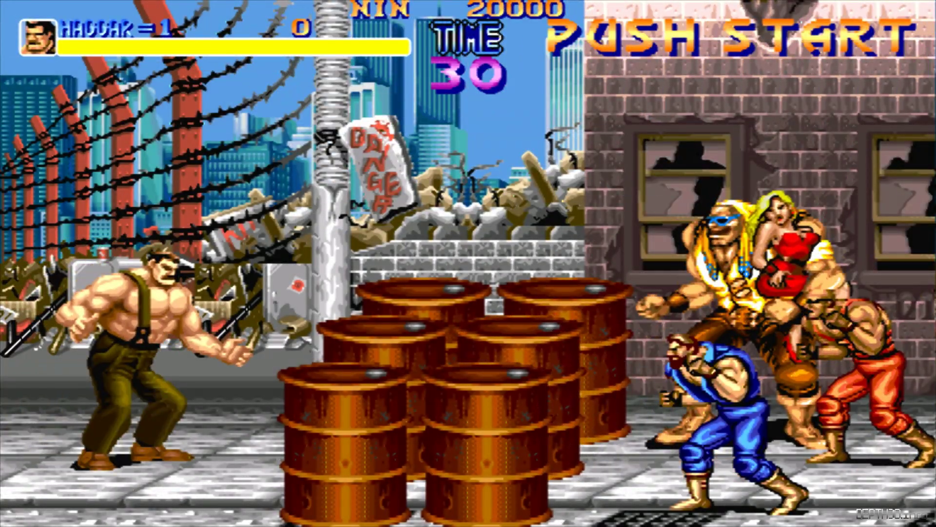
# Advance Haggar along the street, try attacking and jumping, and leap with the grabbed Bred beside the wooden door
pyautogui.press('Right')
pyautogui.press('ctrl')
pyautogui.press('ctrl')
pyautogui.press('ctrl')
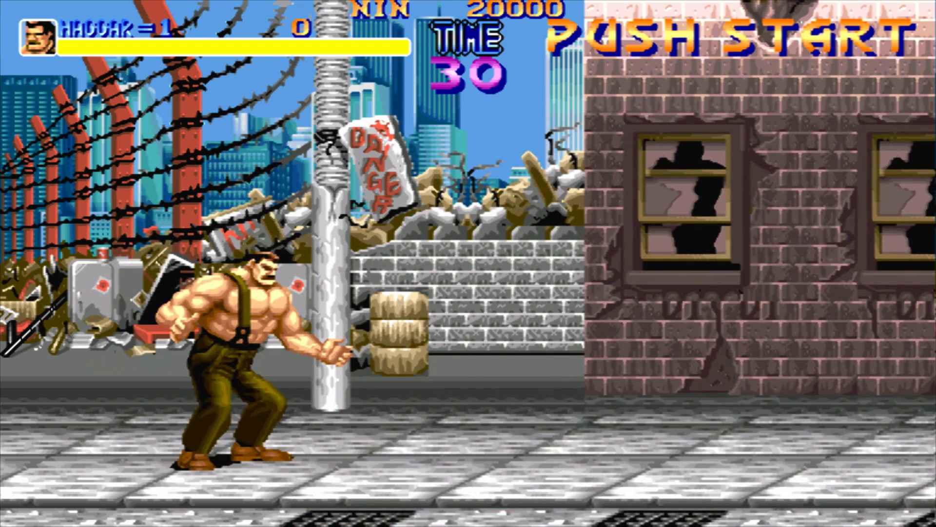
pyautogui.press('Right')
pyautogui.press('alt')
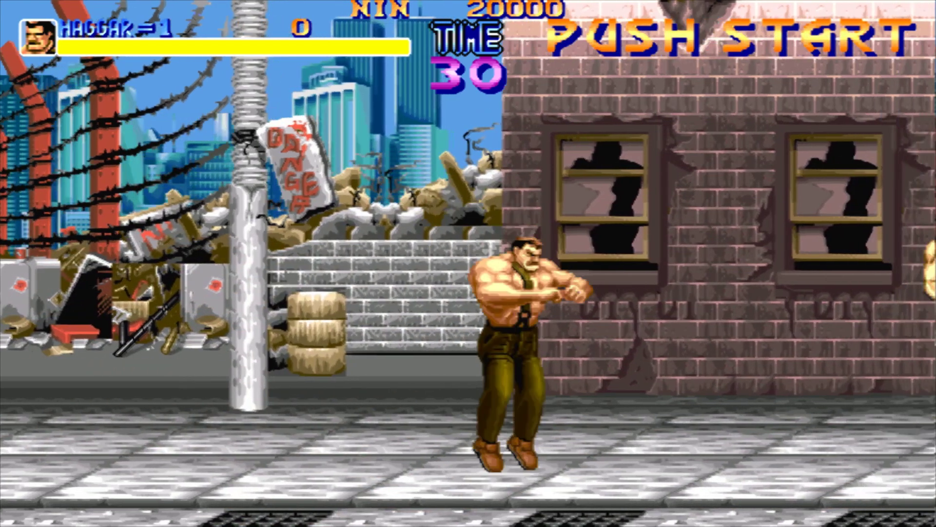
pyautogui.press('Right')
pyautogui.press('Up')
pyautogui.press('alt')
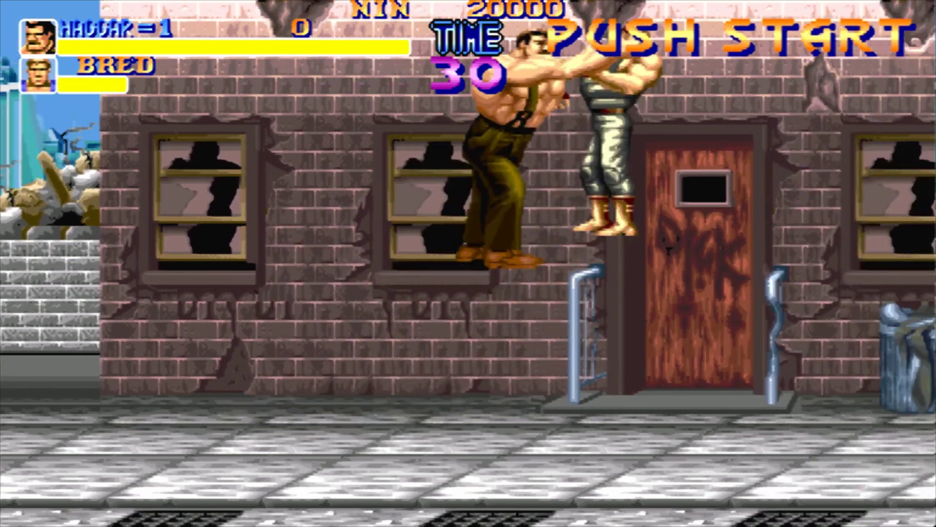
# Fight off Bred and Dug with punches and grabs in front of the open doorway
pyautogui.press('Left')
pyautogui.press('ctrl')
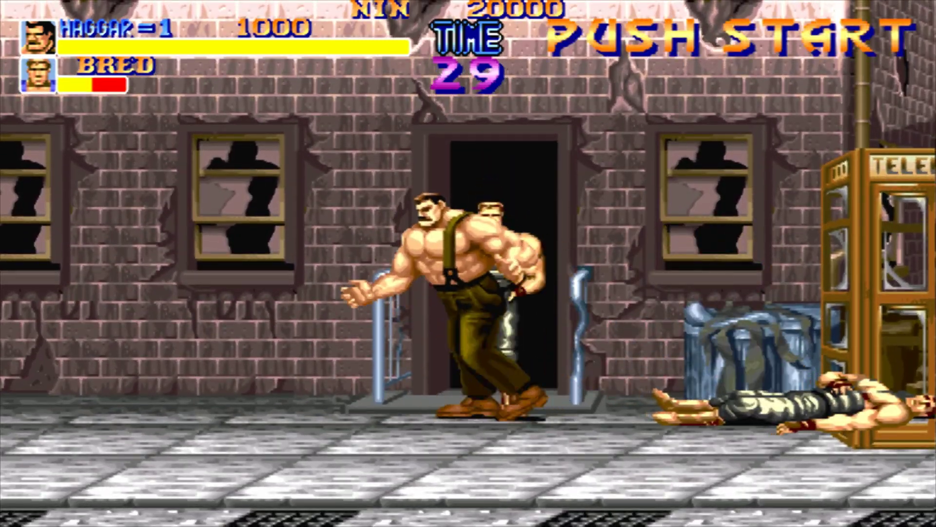
pyautogui.press('ctrl')
pyautogui.press('Right')
pyautogui.press('ctrl')
pyautogui.press('Left')
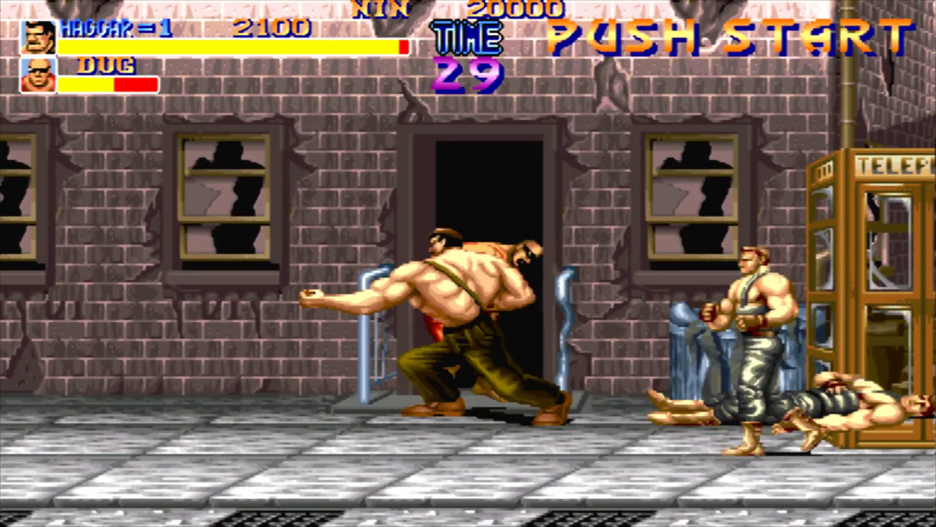
pyautogui.press('ctrl')
pyautogui.press('Right')
pyautogui.press('ctrl')
pyautogui.press('Right')
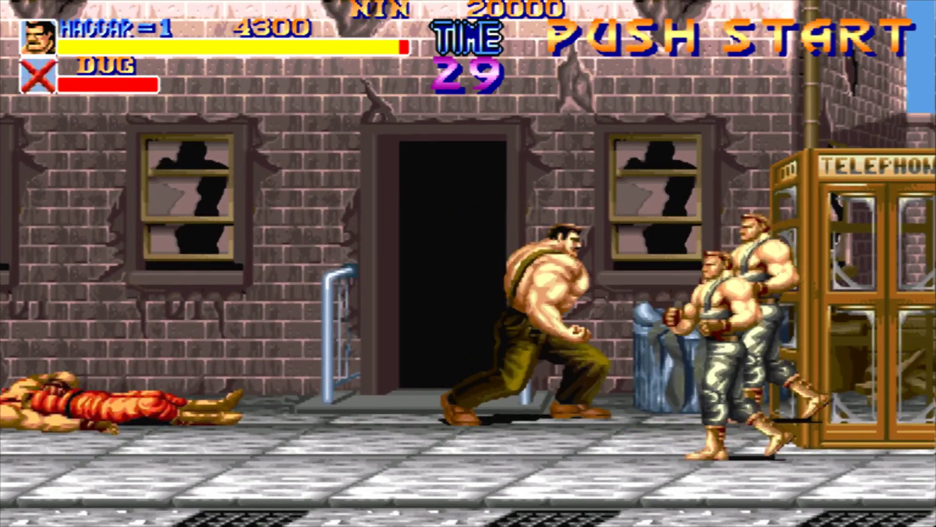
# Walk Haggar to the telephone booth and smash it
pyautogui.press('Right')
pyautogui.press('ctrl')
pyautogui.press('Right')
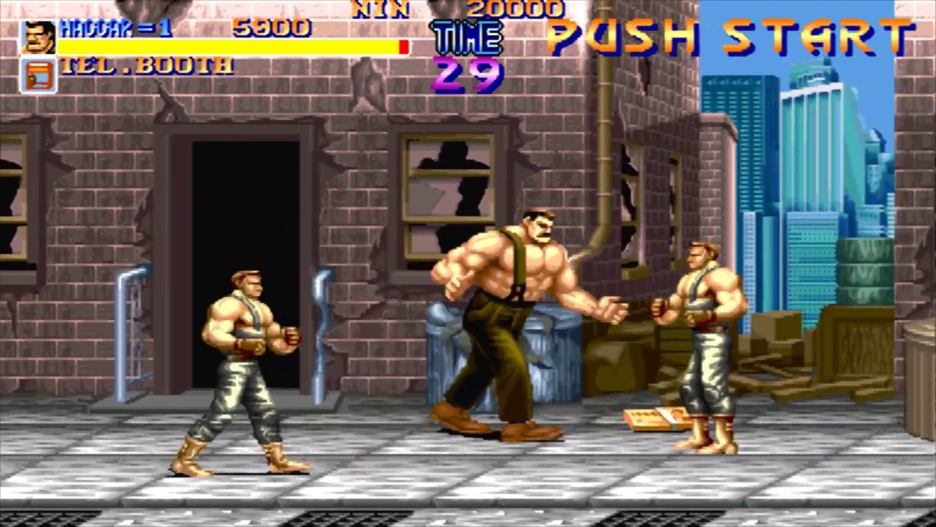
# Move Haggar around the surrounding thugs and hit J with a flying jump attack
pyautogui.press('Down')
pyautogui.press('Right')
pyautogui.press('Up')
pyautogui.press('Left')
pyautogui.press('alt')
pyautogui.press('ctrl')
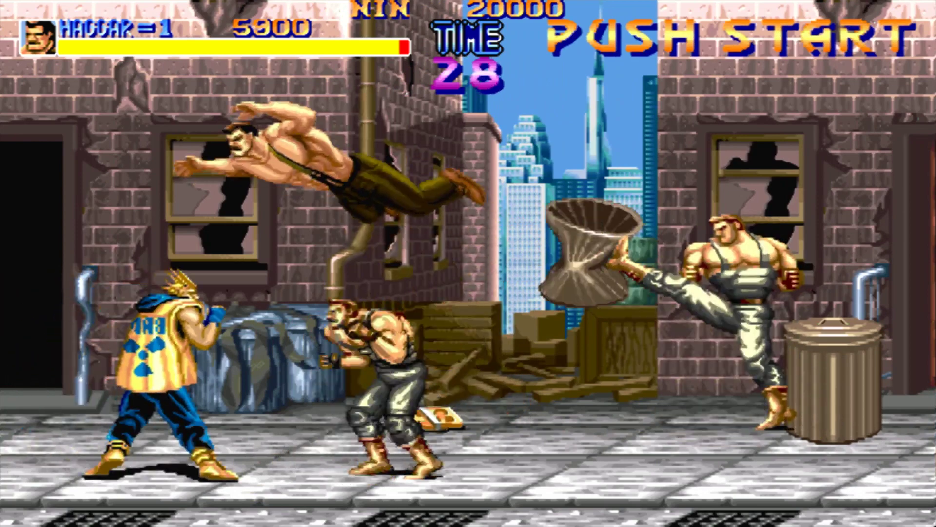
pyautogui.press('Left')
pyautogui.press('ctrl')
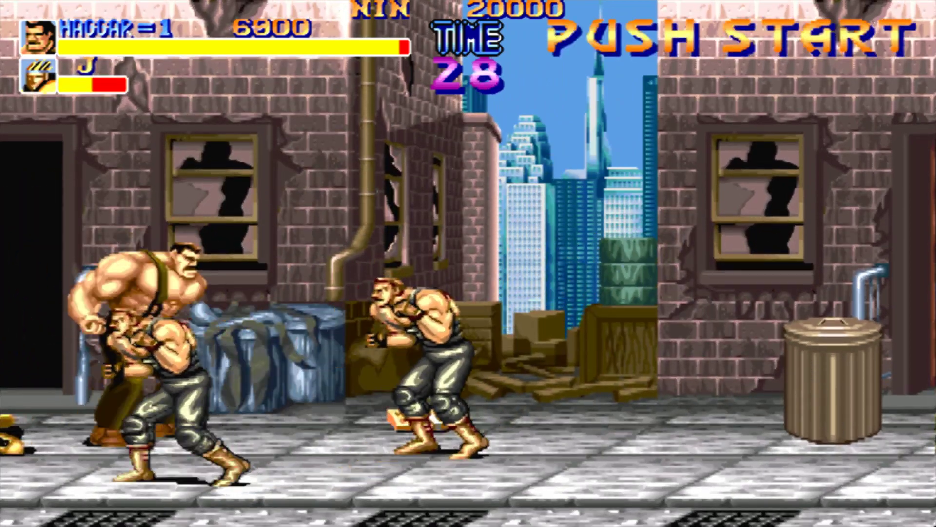
# Defeat the remaining Bred thugs and J by the alley, and pick up the Yen bonus
pyautogui.press('Up')
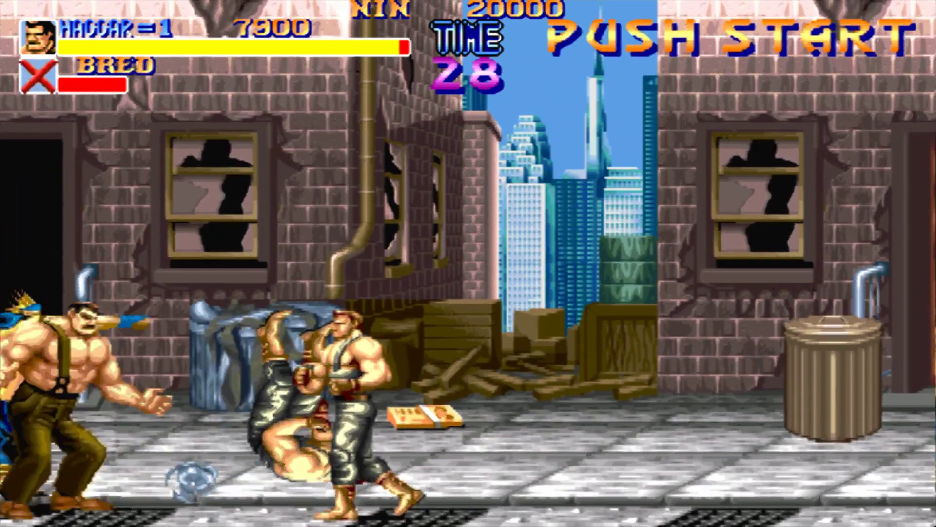
pyautogui.press('Right')
pyautogui.press('Right')
pyautogui.press('ctrl')
pyautogui.press('ctrl')
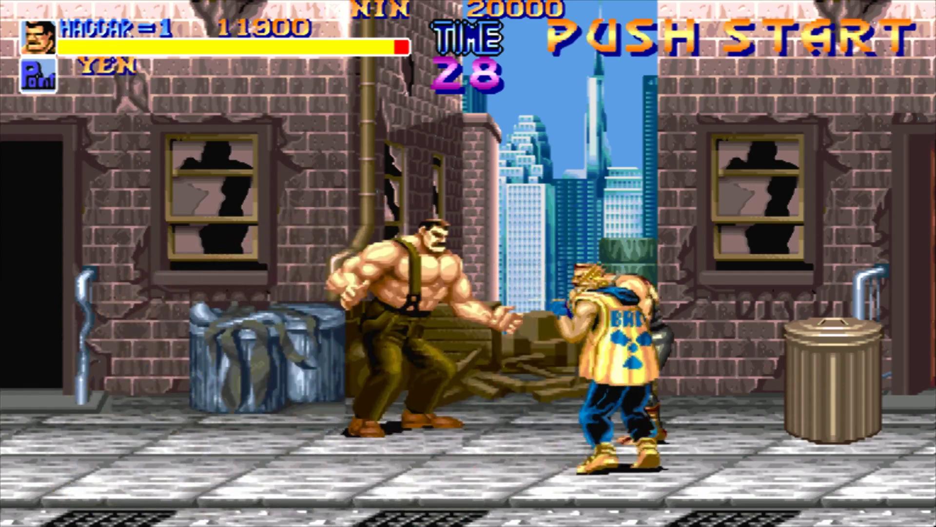
pyautogui.press('ctrl')
pyautogui.press('Left')
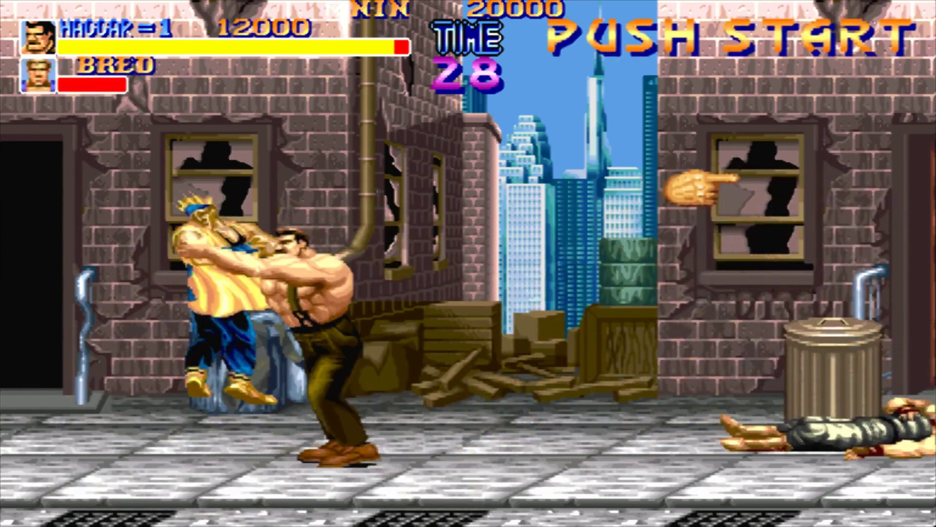
pyautogui.press('ctrl')
pyautogui.press('alt')
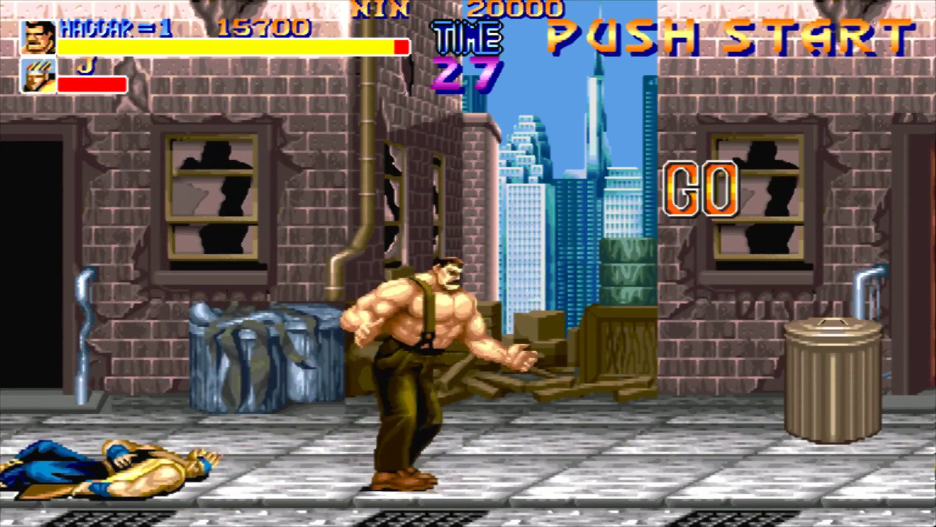
# Smash the dustbin and advance Haggar to the next wooden door
pyautogui.press('Right')
pyautogui.press('ctrl')
pyautogui.press('Right')
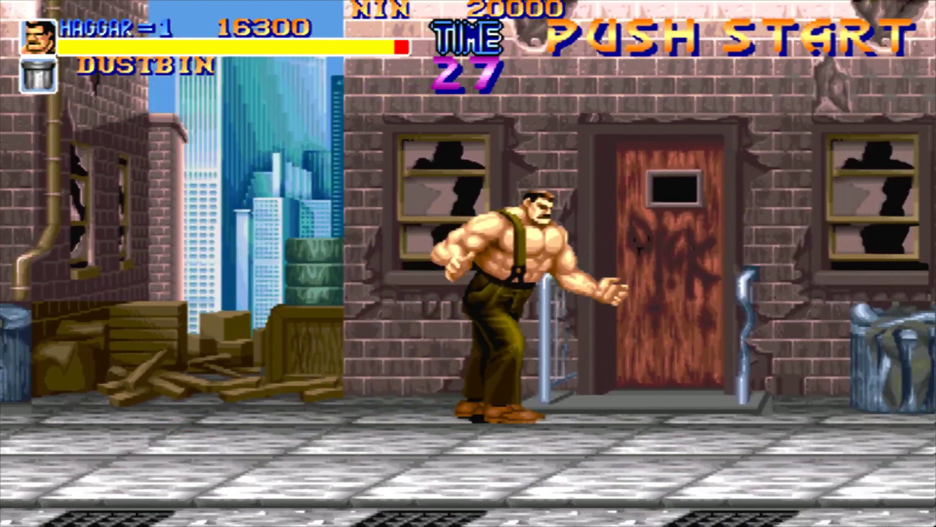
# Fight Bred and Jake at the open doorway and knock back the surrounding thugs with Haggar's spinning attack
pyautogui.press('Right')
pyautogui.press('Left')
pyautogui.press('ctrl')
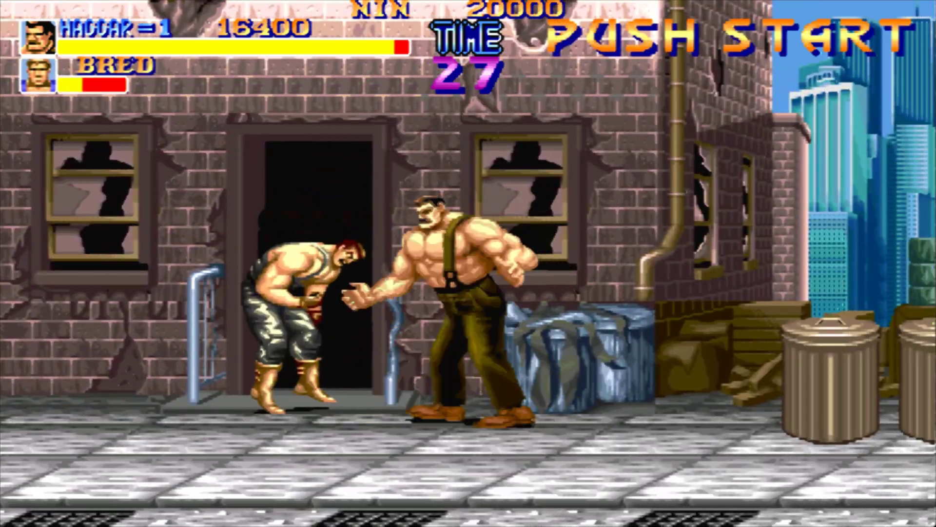
pyautogui.press('Left')
pyautogui.press('ctrl')
pyautogui.press('Right')
pyautogui.press('ctrl')
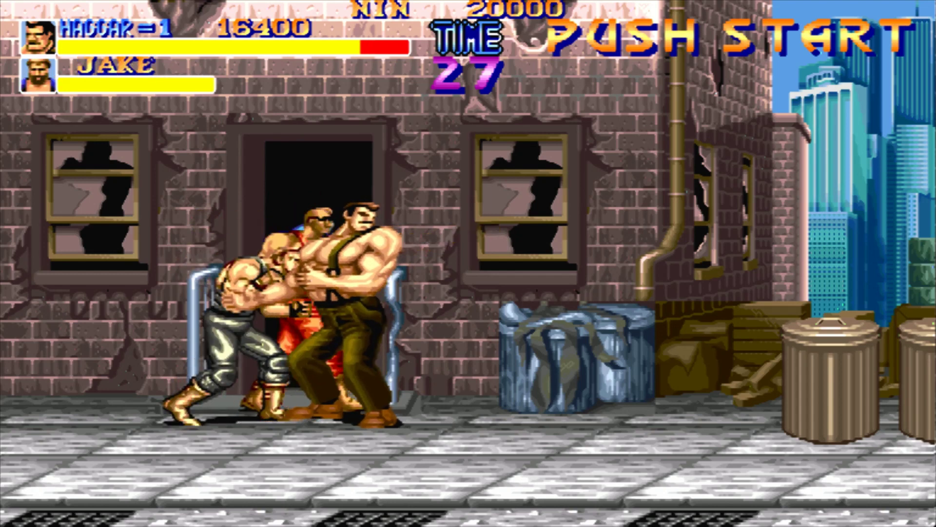
pyautogui.hotkey('ctrl', 'alt')
pyautogui.press('Right')
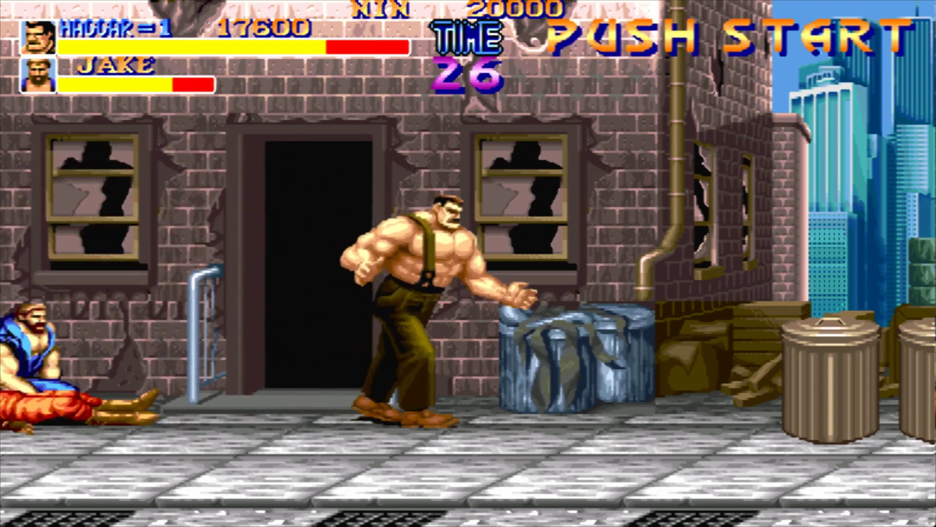
# Move Haggar away from the doorway, grab Jake and perform a jumping piledriver on him
pyautogui.press('Right')
pyautogui.press('Left')
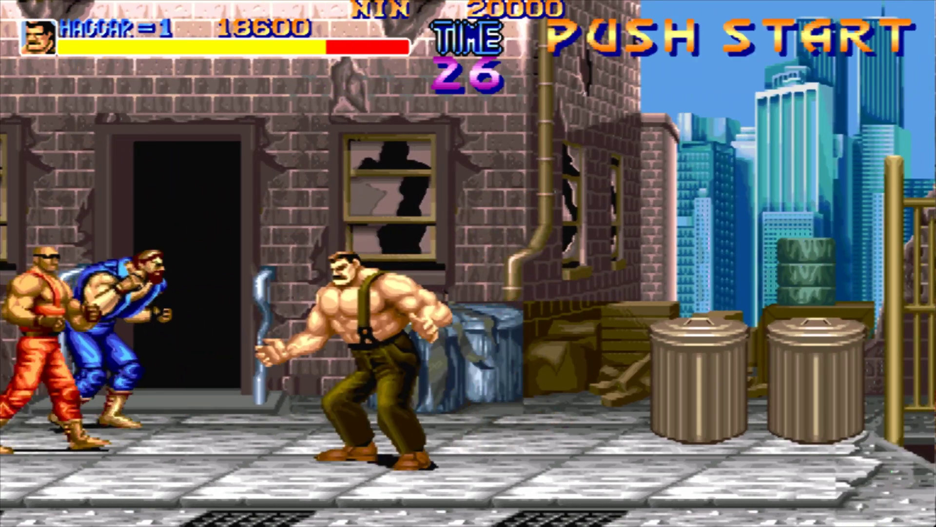
pyautogui.press('Left')
pyautogui.press('Right')
pyautogui.press('alt')
pyautogui.press('ctrl')
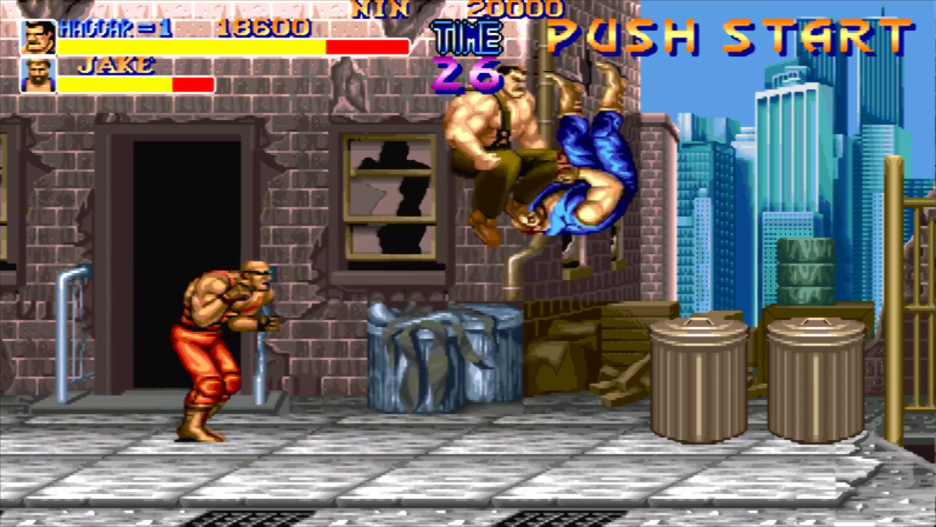
# Grab Dug beside the dustbins and defeat him
pyautogui.press('Left')
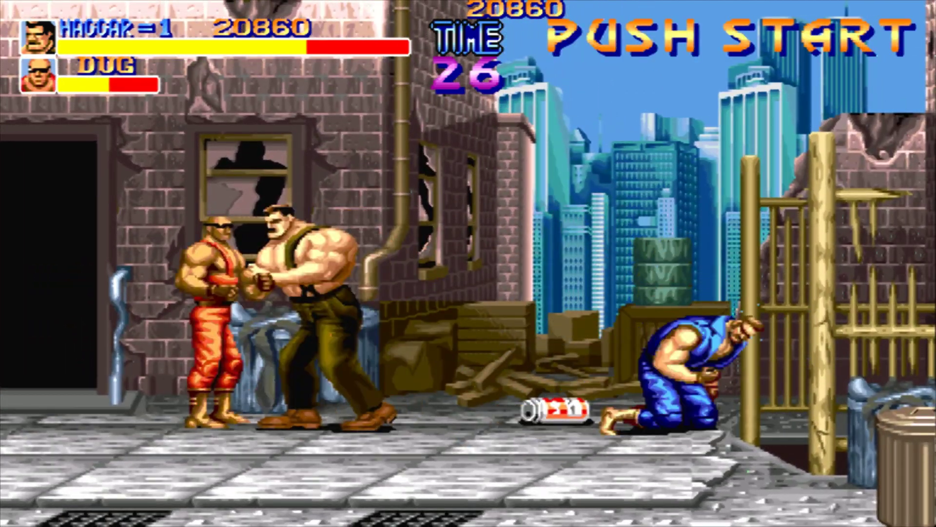
pyautogui.press('ctrl')
pyautogui.press('ctrl')
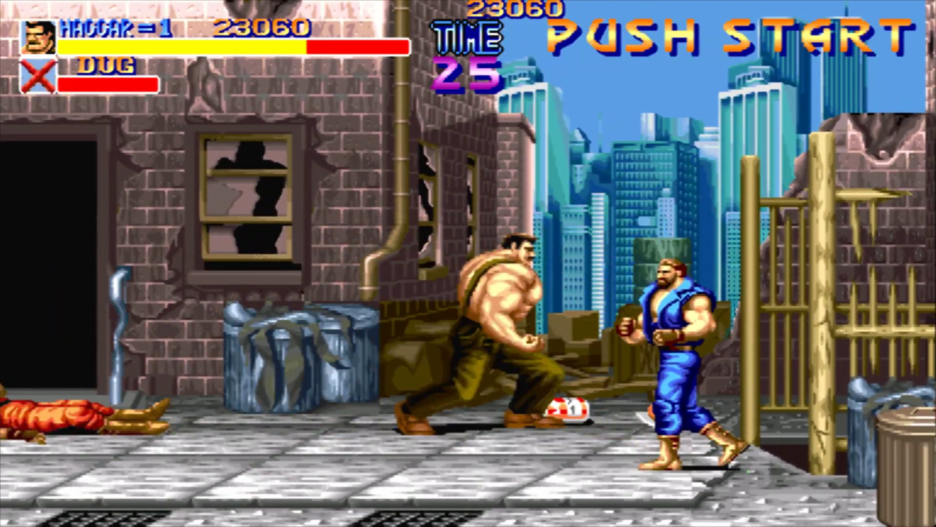
# Pick up the dropped beer and hamburger, and defeat Jake by the broken fence
pyautogui.press('Right')
pyautogui.press('Right')
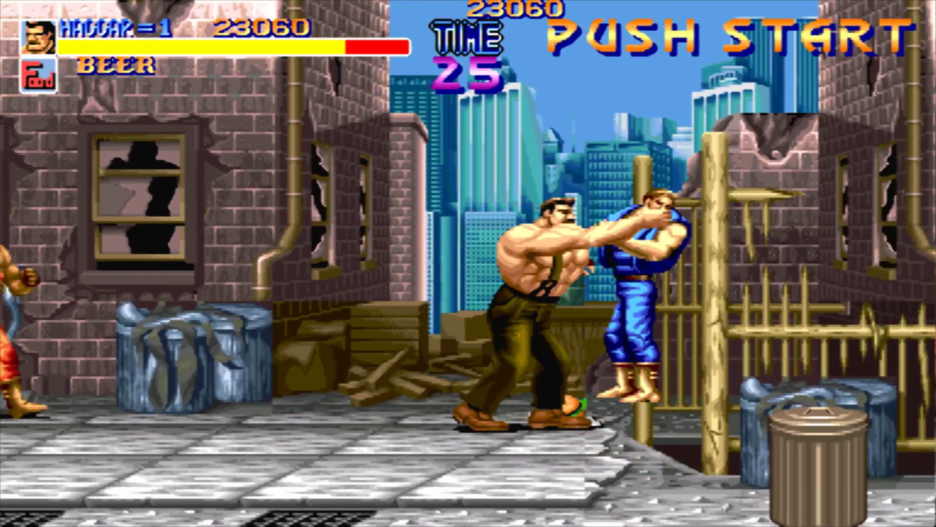
pyautogui.press('ctrl')
pyautogui.press('ctrl')
pyautogui.press('ctrl')
# Turn Haggar back and punch through the approaching group of thugs, striking Axl
pyautogui.press('Left')
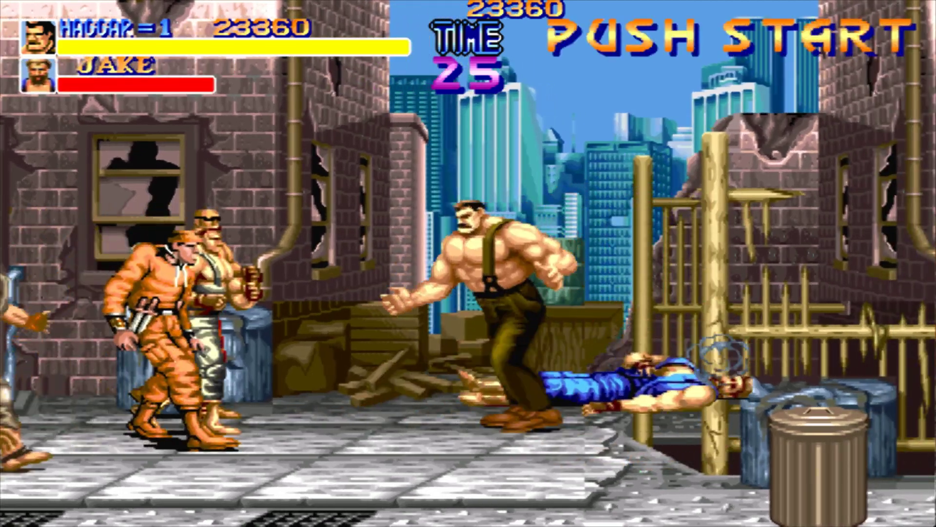
pyautogui.press('ctrl')
pyautogui.press('ctrl')
pyautogui.press('ctrl')
pyautogui.press('Left')
# Grab Holly Wood near the dustbins, slam him and move Haggar clear of the group
pyautogui.press('ctrl')
pyautogui.press('ctrl')
pyautogui.press('ctrl')
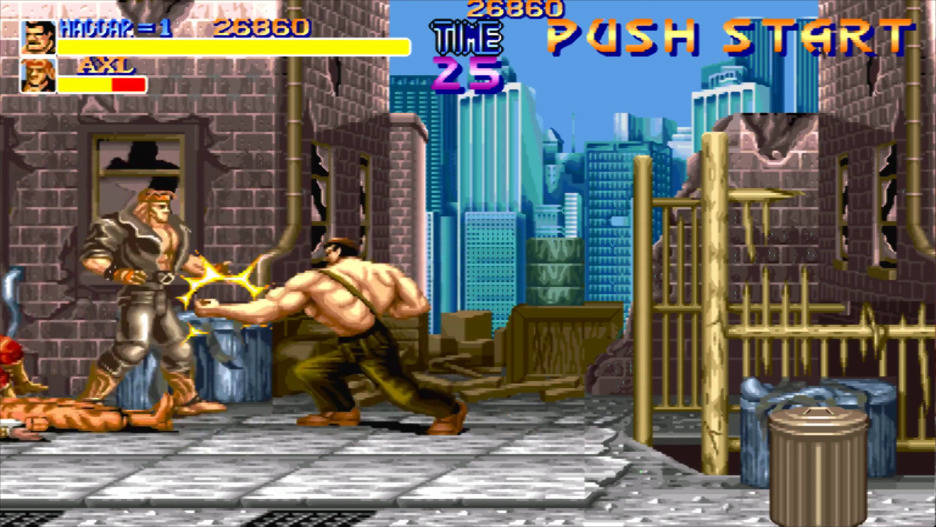
pyautogui.press('Left')
pyautogui.press('ctrl')
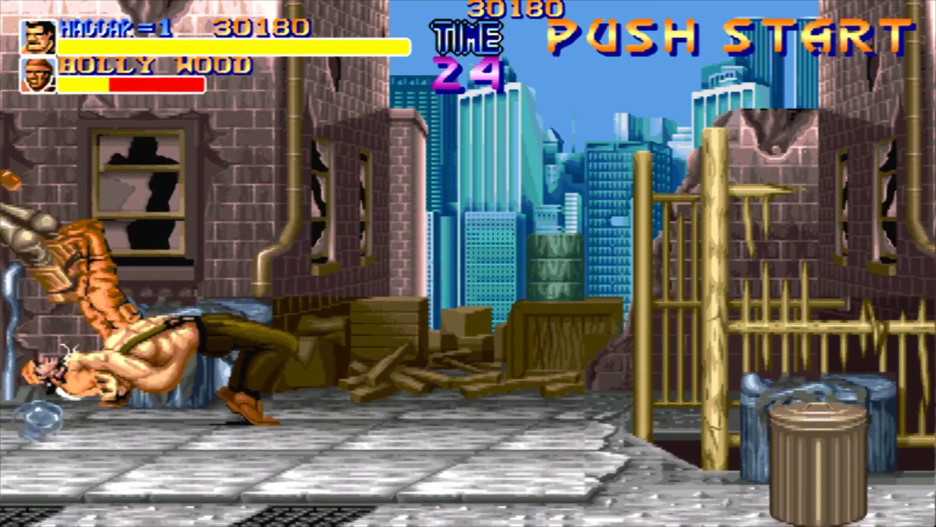
pyautogui.press('Right')
pyautogui.press('ctrl')
pyautogui.press('Right')
# Jump back into the remaining thugs and finish off Axl
pyautogui.press('Left')
pyautogui.press('alt')
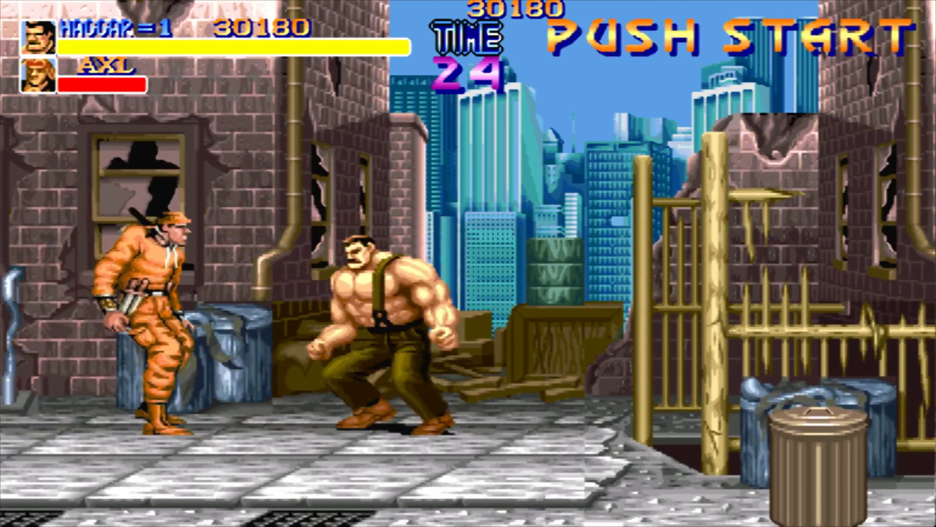
pyautogui.press('ctrl')
pyautogui.press('ctrl')
pyautogui.press('Right')
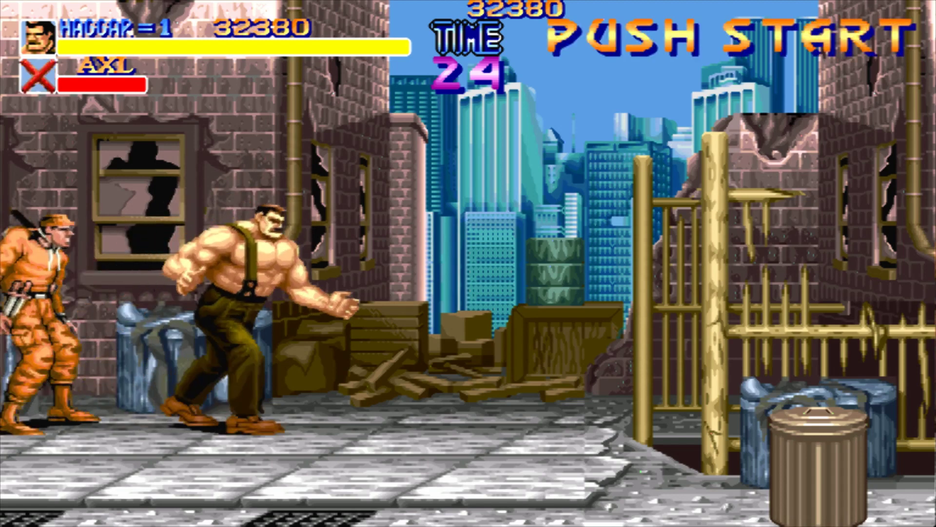
# Advance Haggar through the door into the warehouse and attack the thug in blue
pyautogui.press('Right')
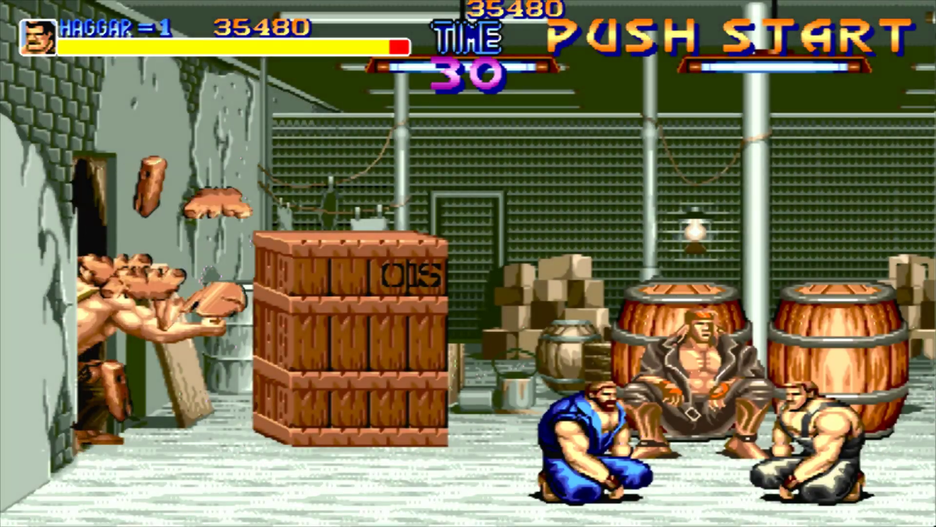
pyautogui.press('Right')
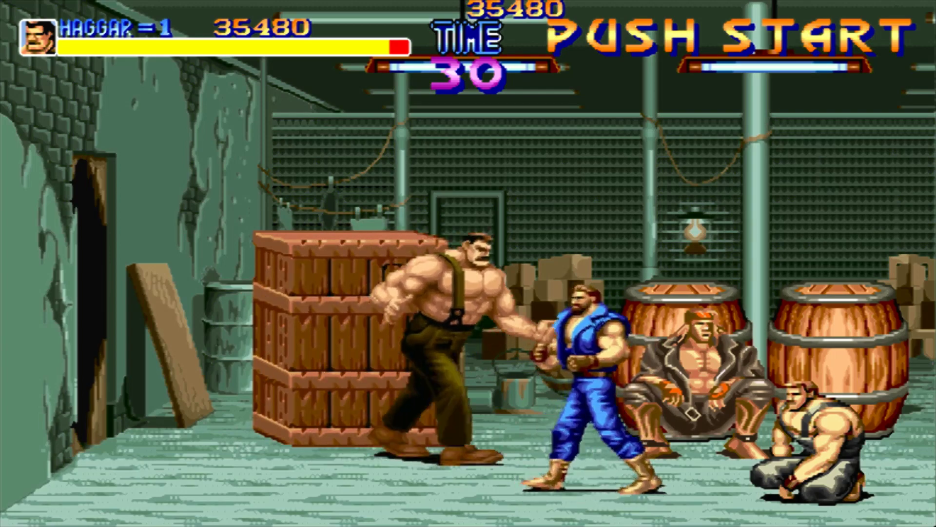
pyautogui.press('z')
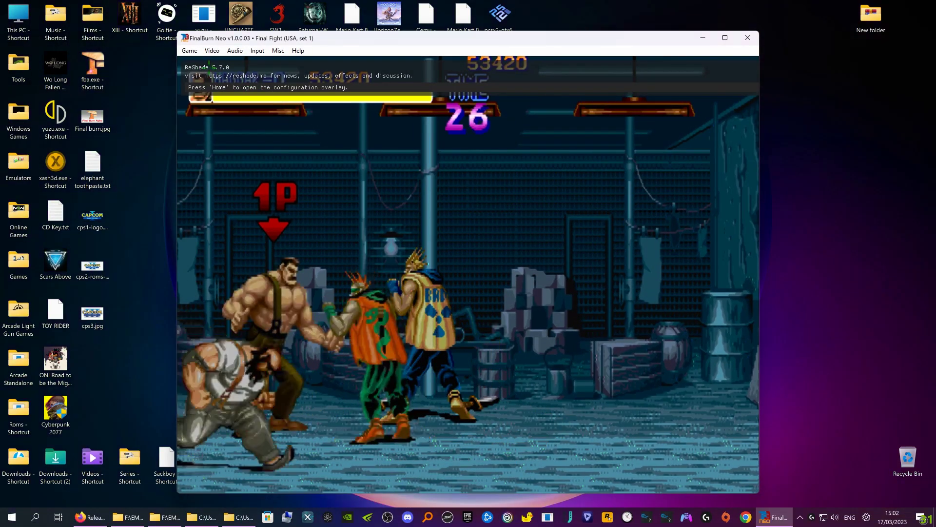
# Open the game selection list and look through the available titles from Final Fight to The King of Fighters 2000
pyautogui.click(189, 50)
pyautogui.click(219, 62)
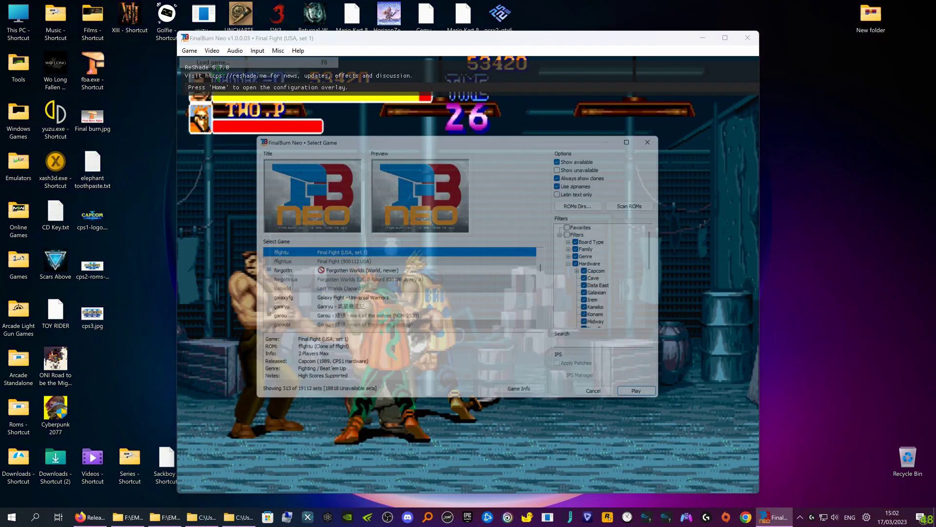
pyautogui.scroll(-1, 381, 297)
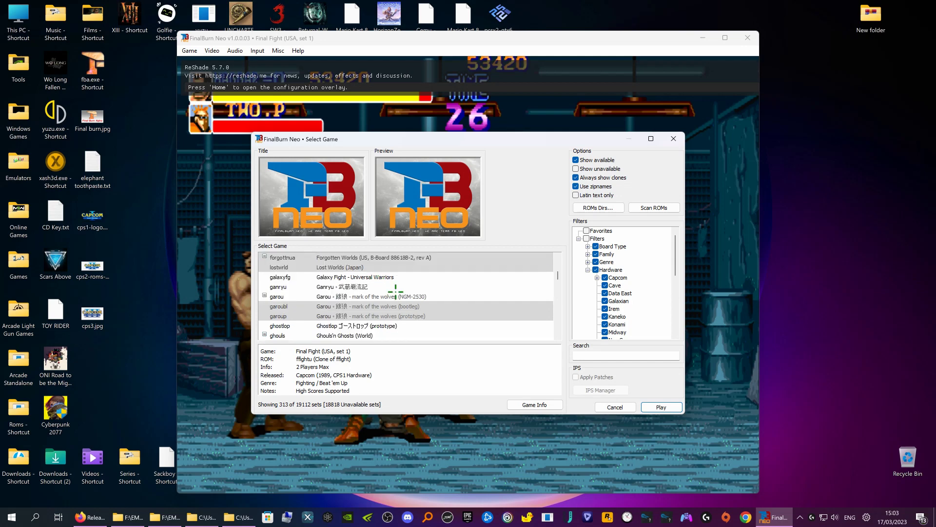
pyautogui.scroll(-1, 396, 288)
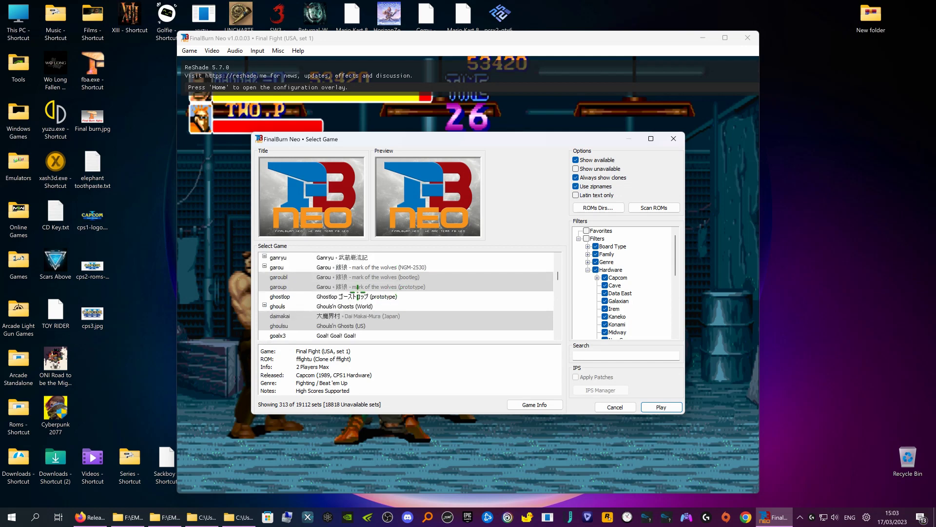
pyautogui.scroll(-1, 367, 292)
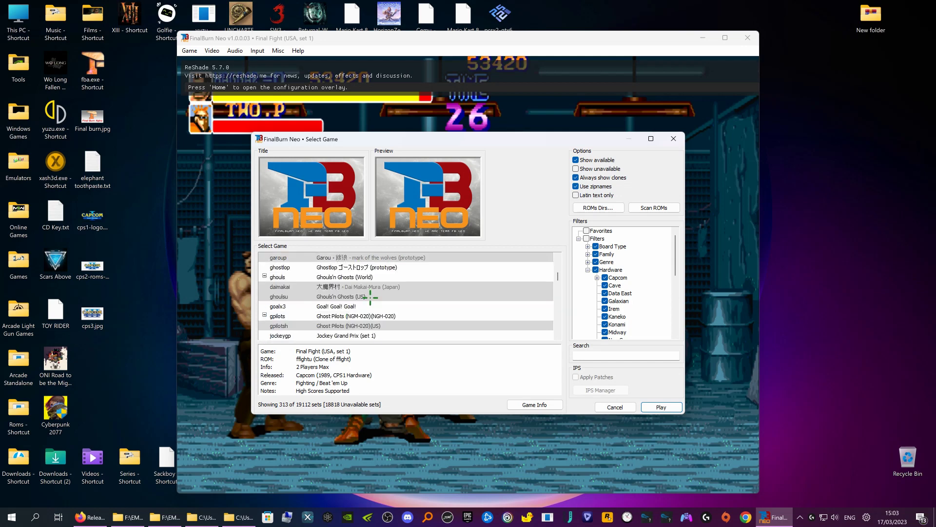
pyautogui.scroll(-1, 369, 288)
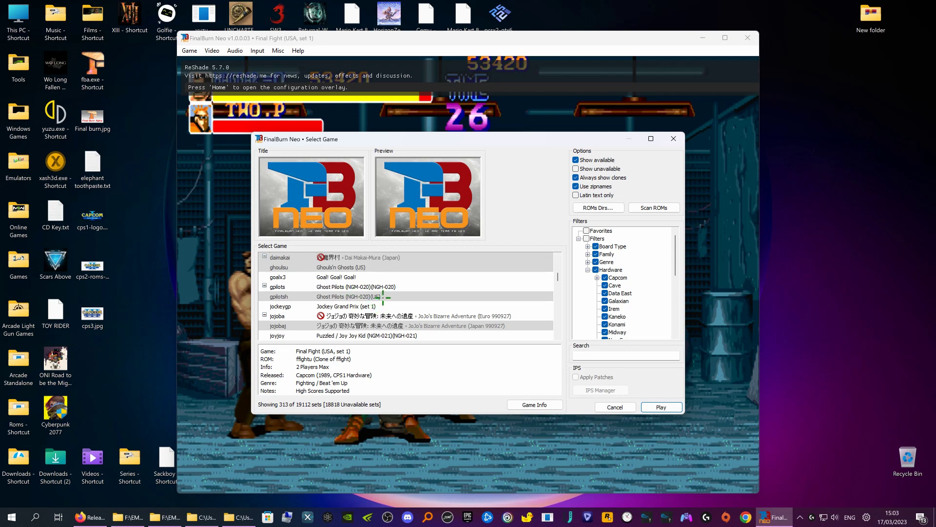
pyautogui.scroll(-3, 379, 304)
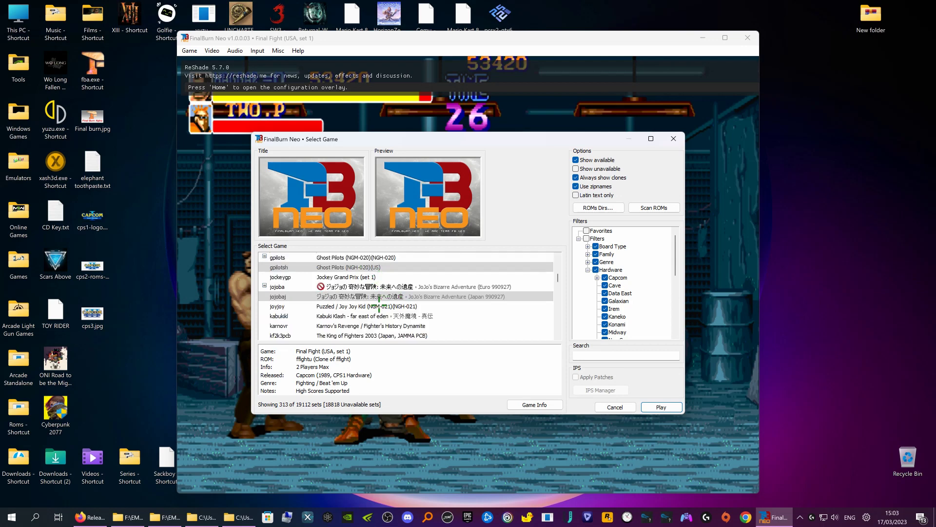
pyautogui.scroll(-2, 379, 305)
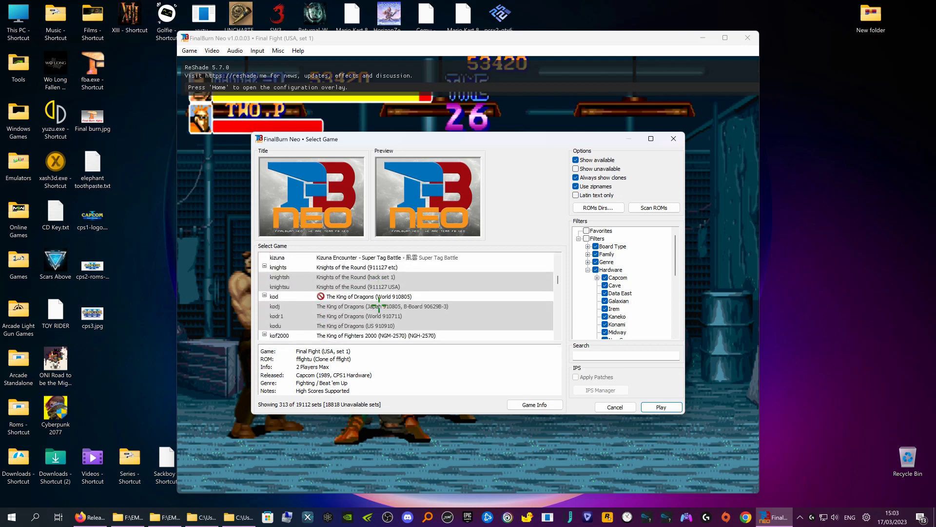
# Find Forgotten Worlds (US, B-Board 88618B-2, rev A) in the game list and load it
pyautogui.scroll(2, 379, 305)
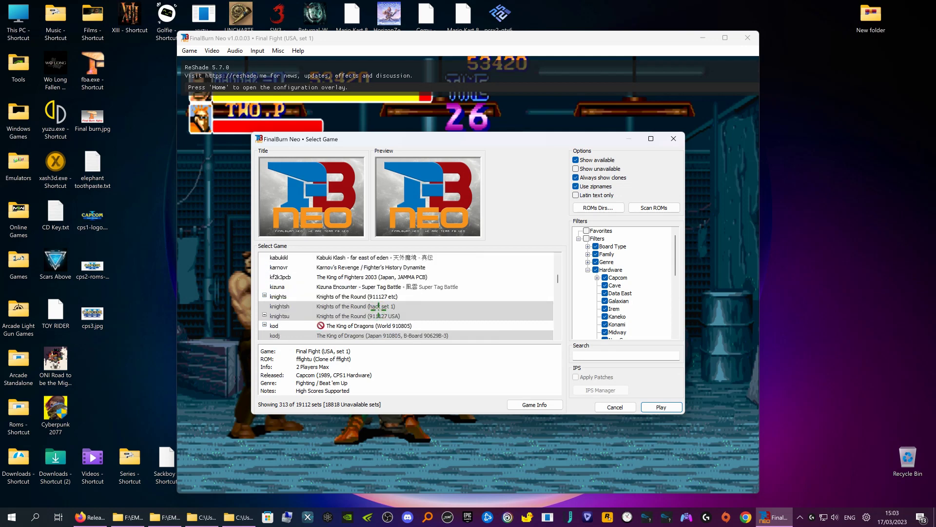
pyautogui.scroll(8, 379, 309)
pyautogui.scroll(3, 379, 309)
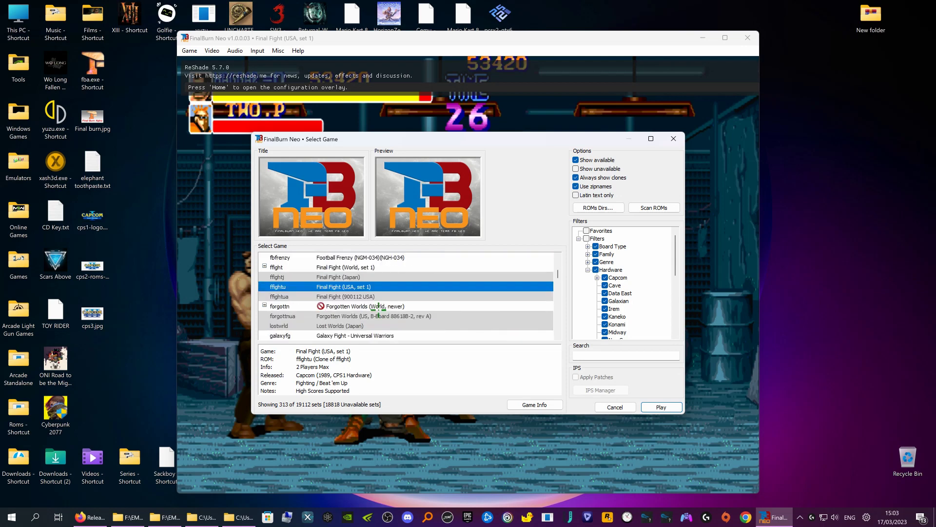
pyautogui.scroll(1, 377, 309)
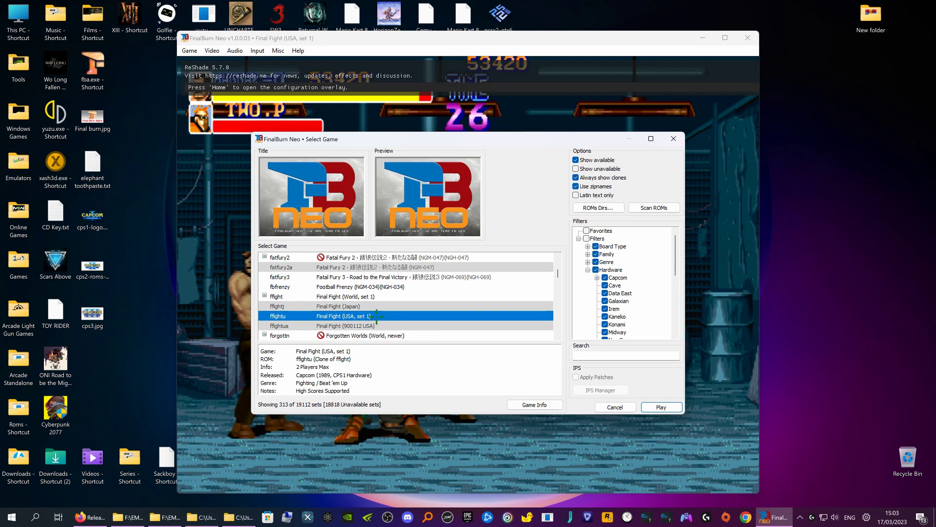
pyautogui.scroll(1, 377, 316)
pyautogui.scroll(-1, 377, 316)
pyautogui.scroll(-1, 376, 316)
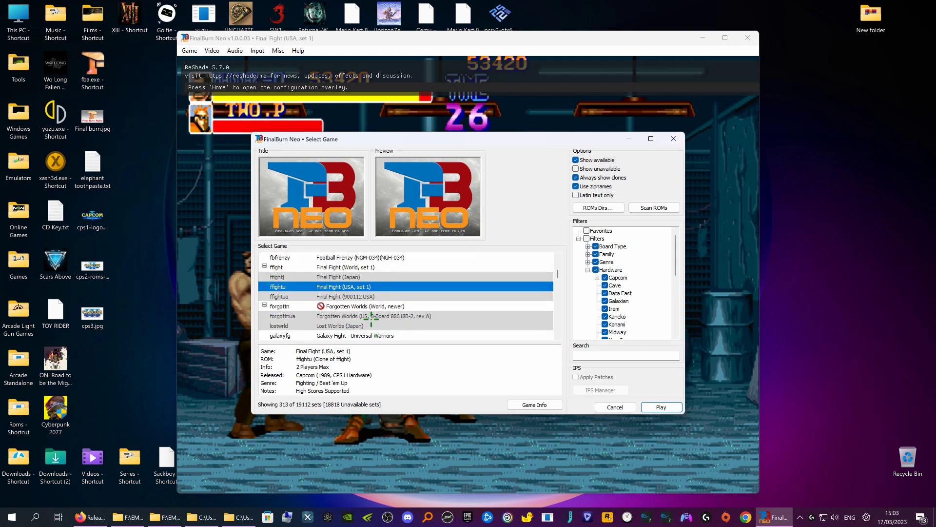
pyautogui.click(372, 317)
pyautogui.doubleClick(375, 317)
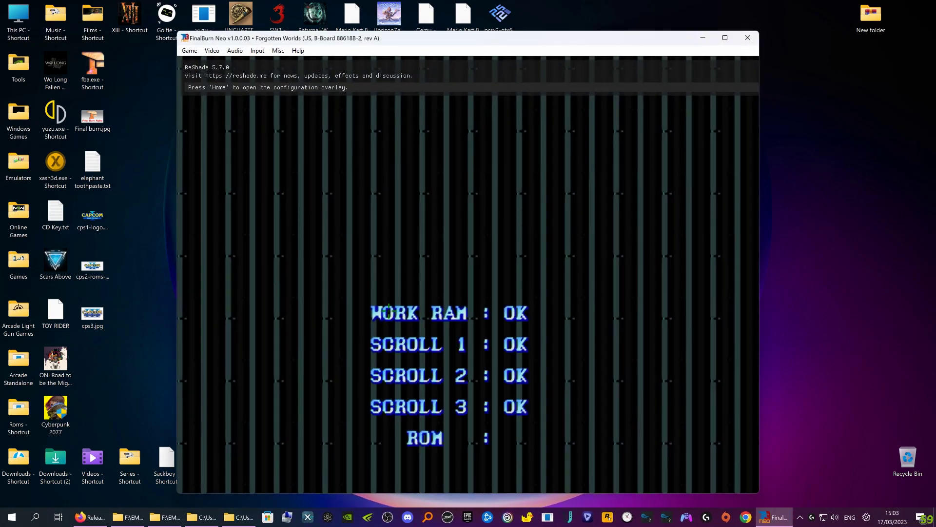
# Open the game input mapping for Forgotten Worlds and assign P1 Coin to Joy 0 Button 6 and P1 Start to Joy 0 Button 7
pyautogui.click(256, 50)
pyautogui.moveTo(272, 93)
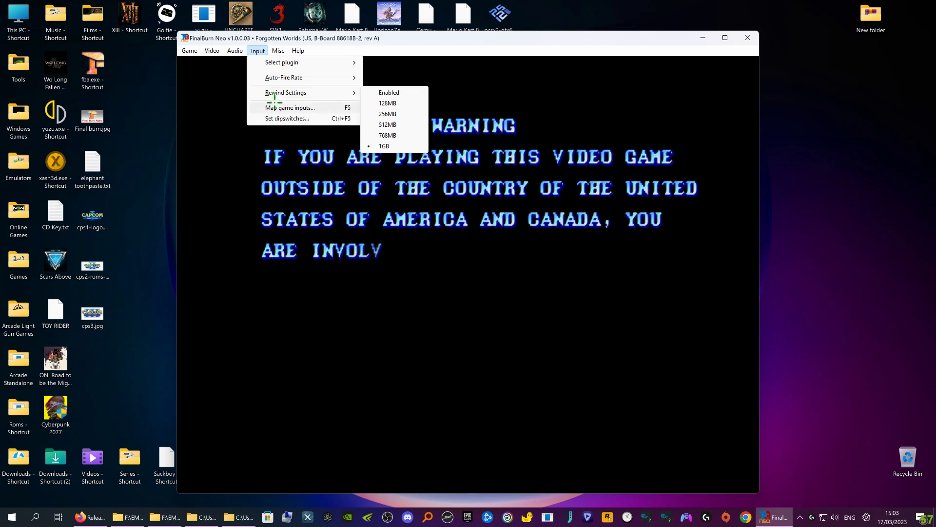
pyautogui.click(298, 109)
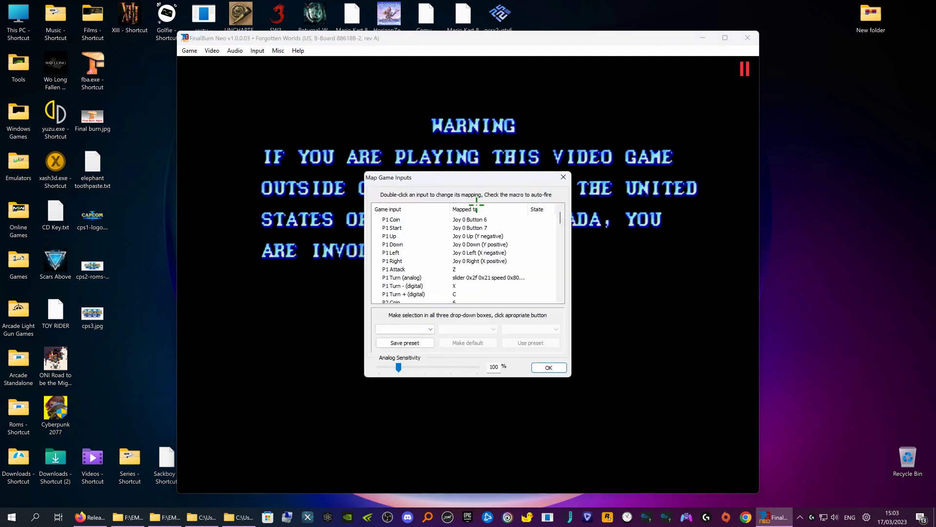
pyautogui.doubleClick(472, 219)
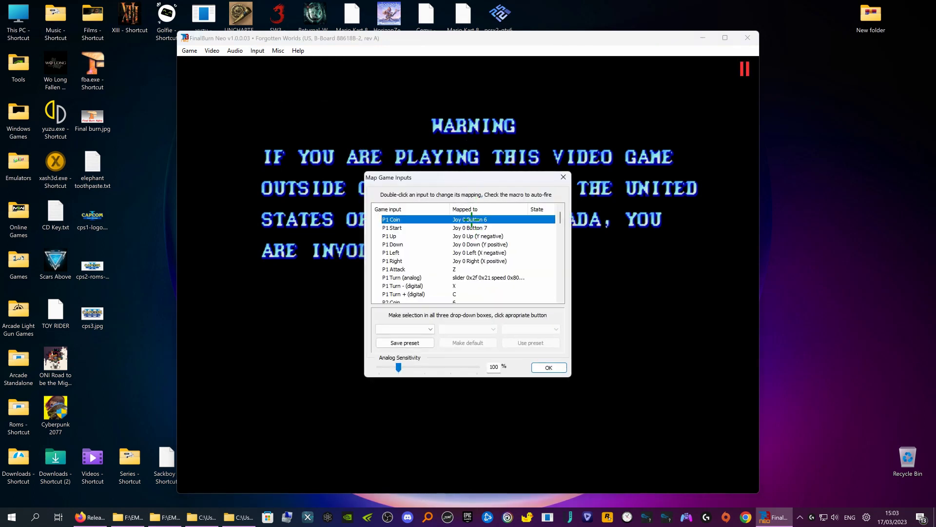
pyautogui.doubleClick(484, 228)
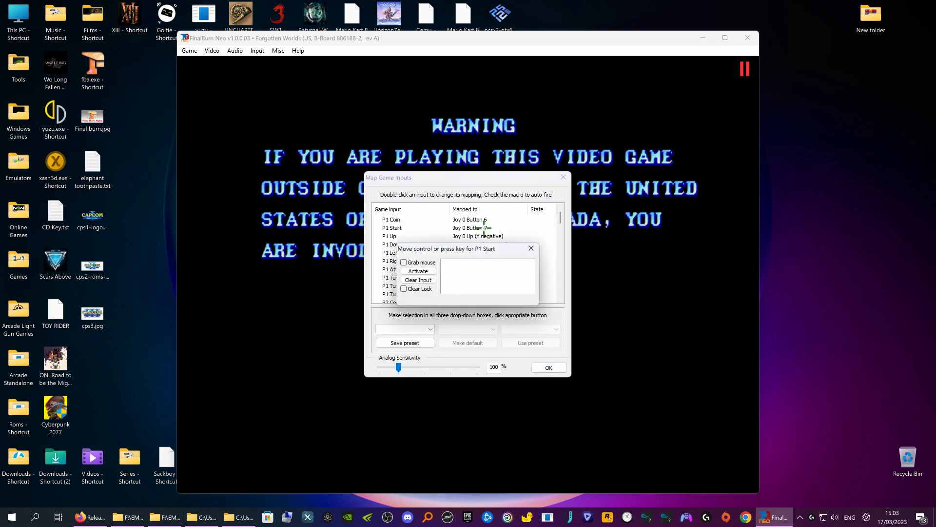
# Map P1 Up, Down, Left and Right to the matching Joy 0 Y-axis and X-axis directions
pyautogui.doubleClick(475, 236)
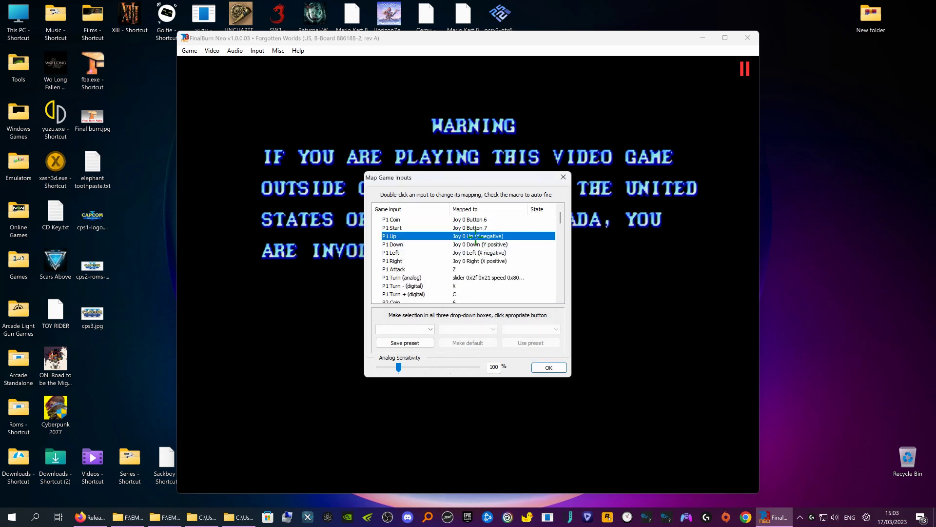
pyautogui.doubleClick(479, 244)
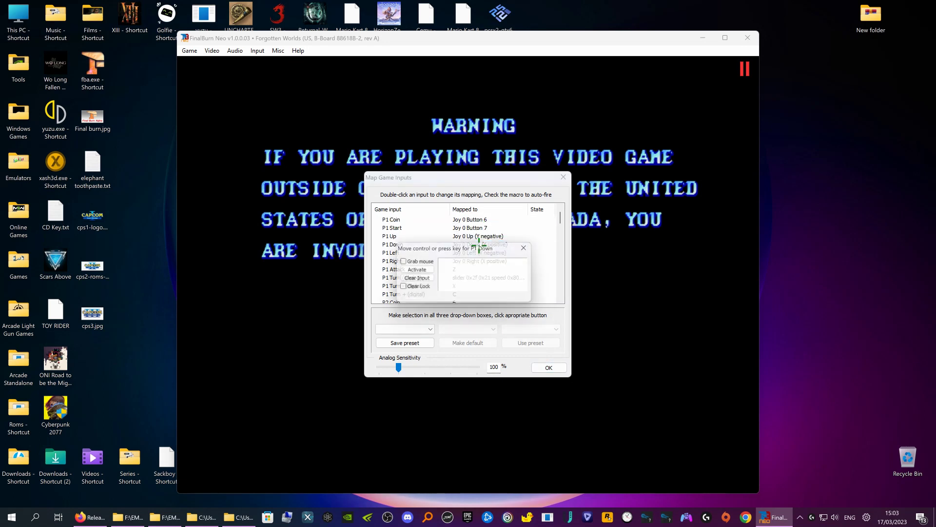
pyautogui.doubleClick(482, 253)
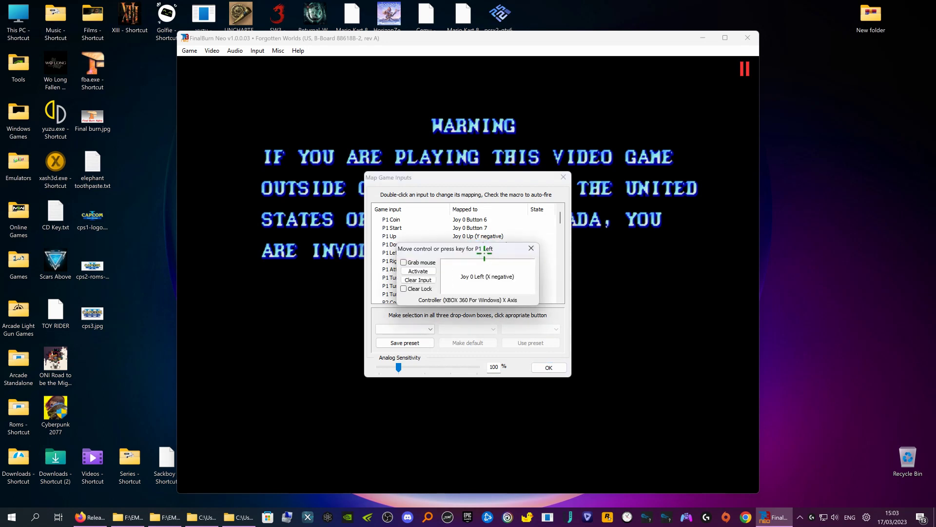
pyautogui.doubleClick(488, 262)
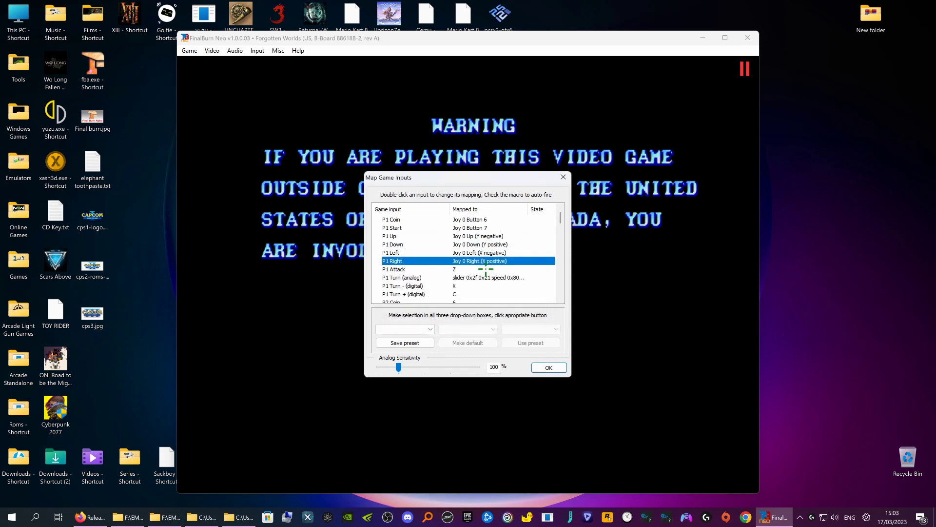
# Map P1 Attack to Joy 0 Button 0, analog Turn to the rX axis (full range), and digital Turn -/+ to Z positive/negative
pyautogui.click(486, 269)
pyautogui.doubleClick(486, 269)
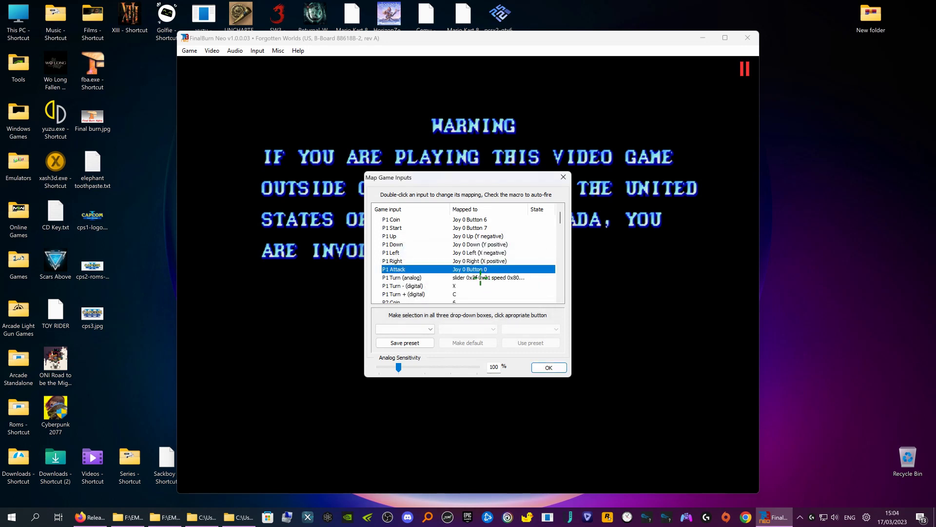
pyautogui.doubleClick(480, 277)
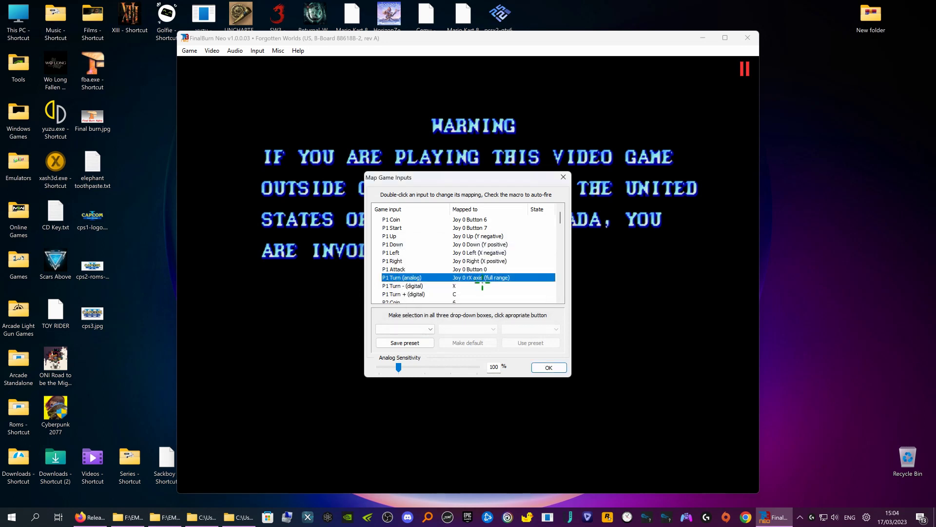
pyautogui.scroll(-1, 481, 286)
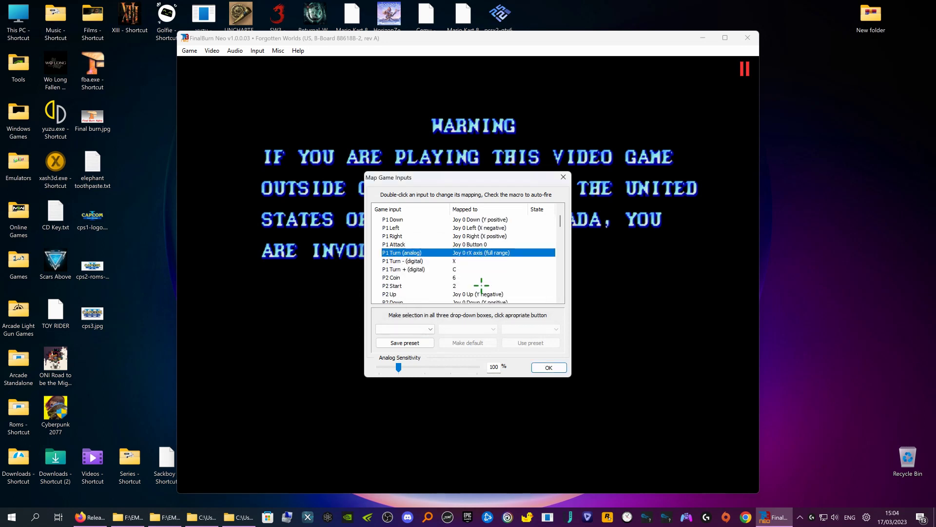
pyautogui.doubleClick(469, 261)
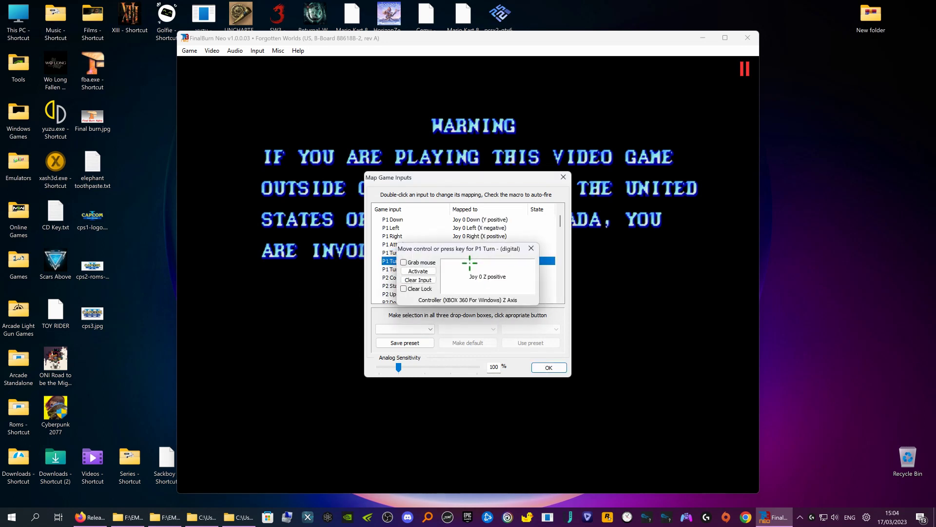
pyautogui.doubleClick(468, 269)
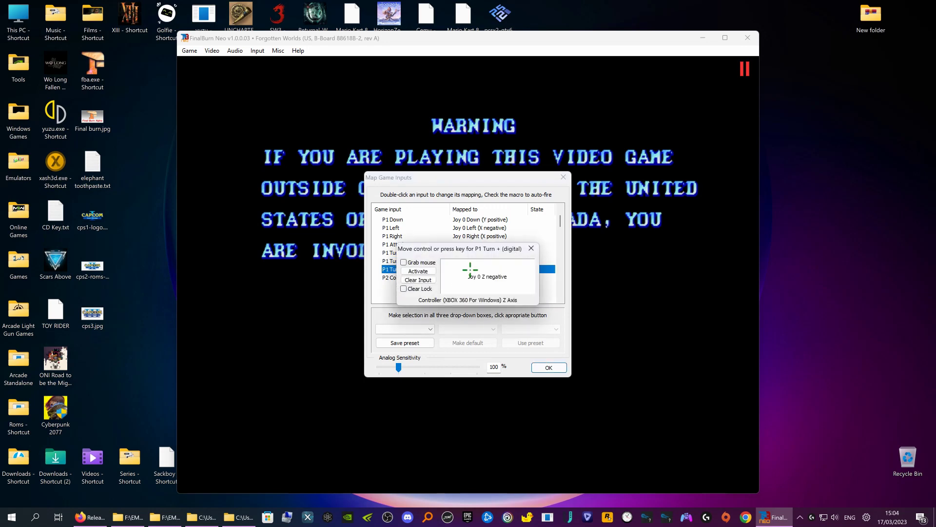
pyautogui.click(545, 368)
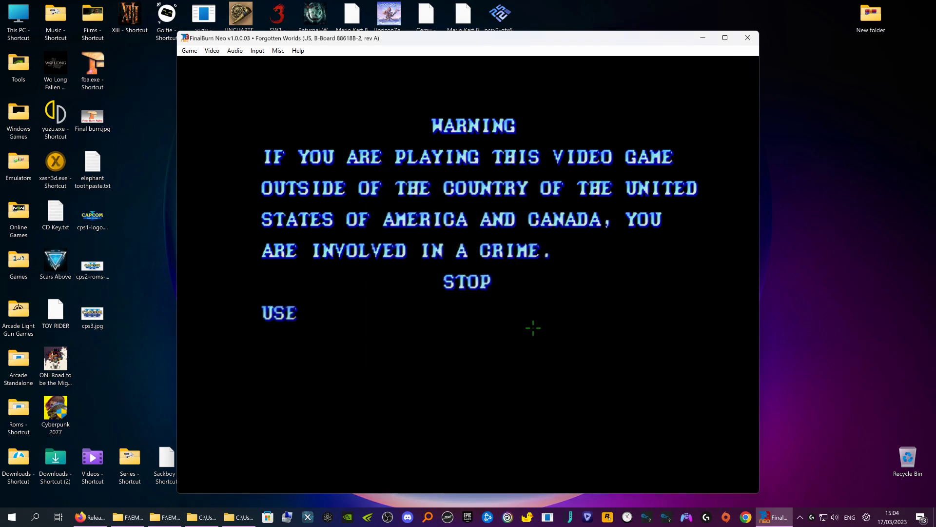
# Try Forgotten Worlds in fullscreen by inserting coins and starting a one-player game, and close the emulator
pyautogui.hotkey('alt', 'F4')
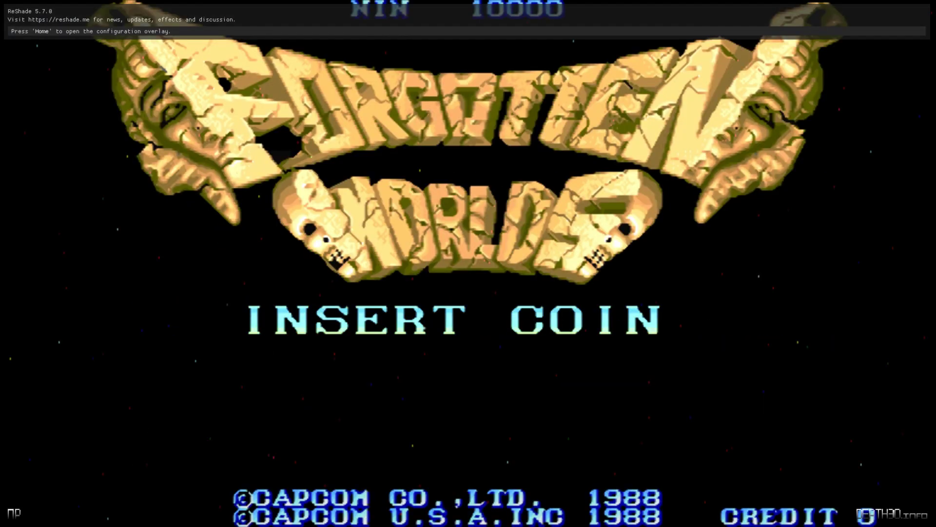
pyautogui.press('5')
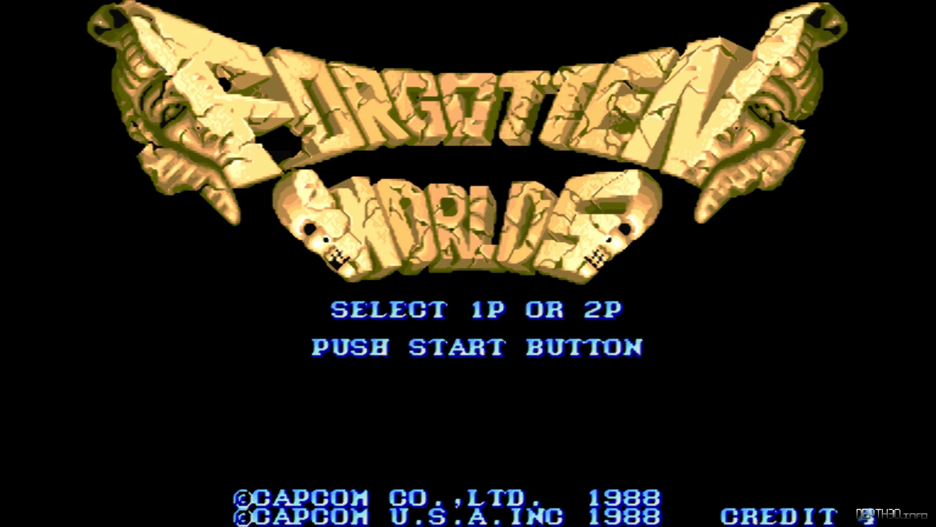
pyautogui.press('1')
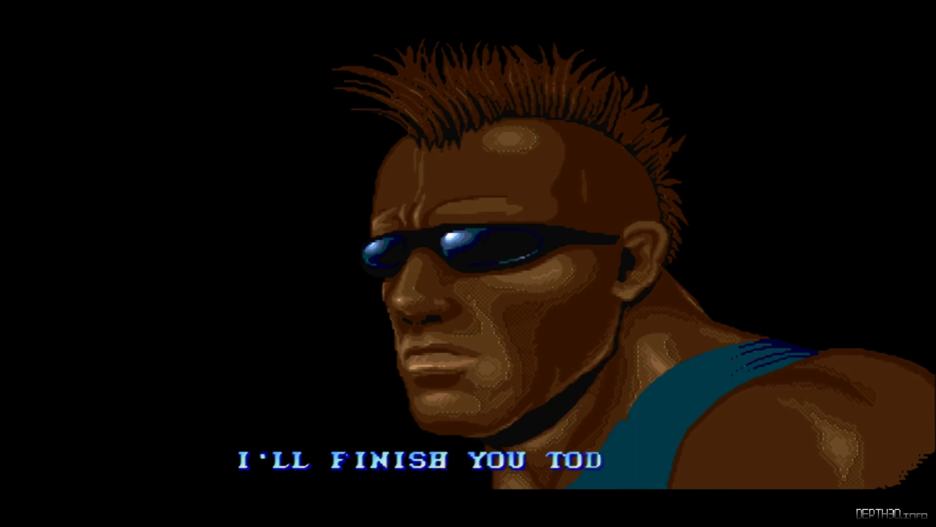
pyautogui.hotkey('alt', 'Return')
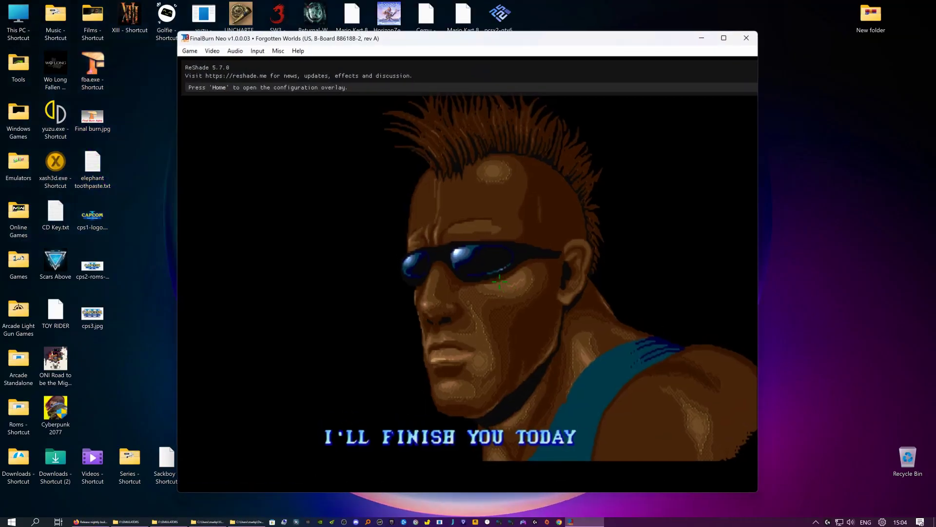
pyautogui.click(751, 42)
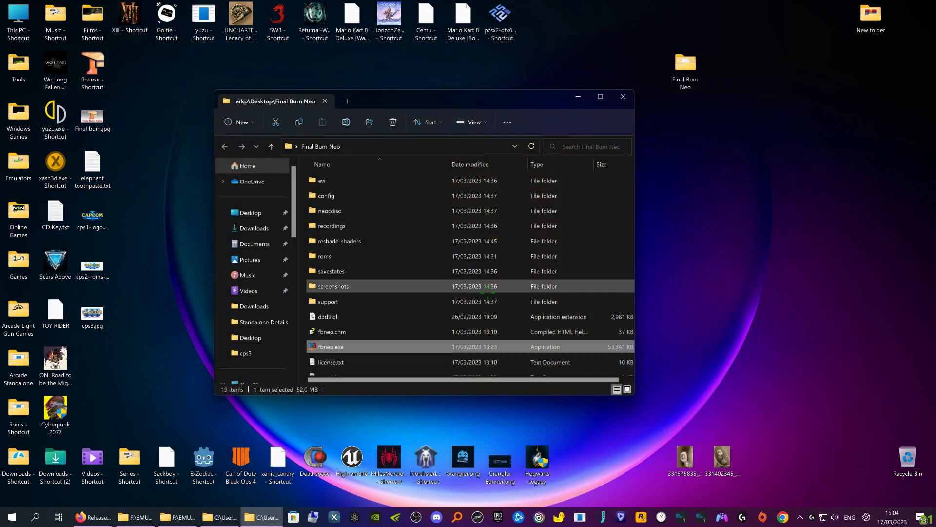
# Override the high DPI scaling behavior of fbneo.exe with scaling performed by Application, and apply the compatibility change
pyautogui.rightClick(366, 348)
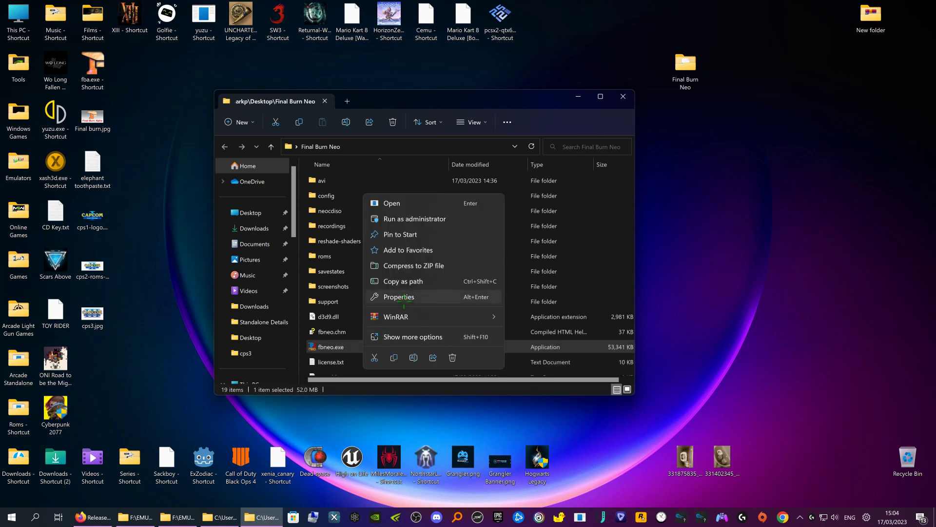
pyautogui.click(399, 297)
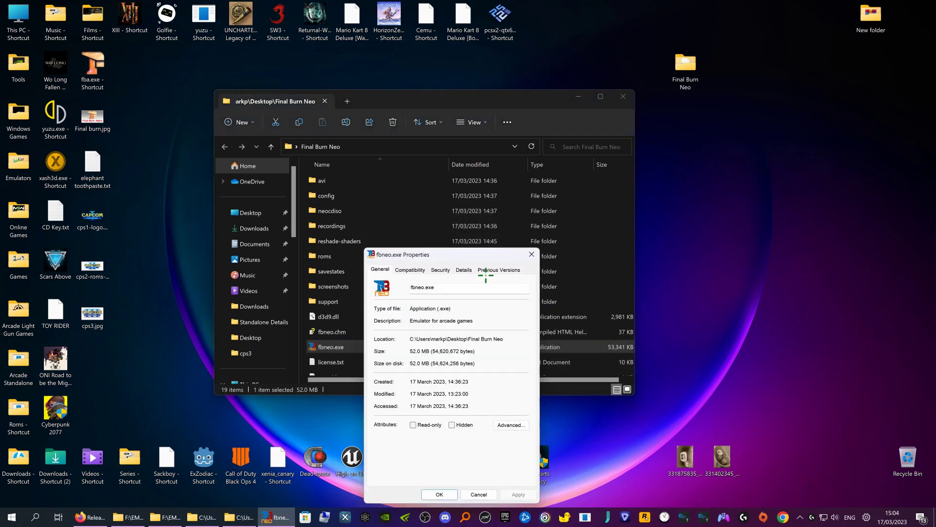
pyautogui.click(412, 270)
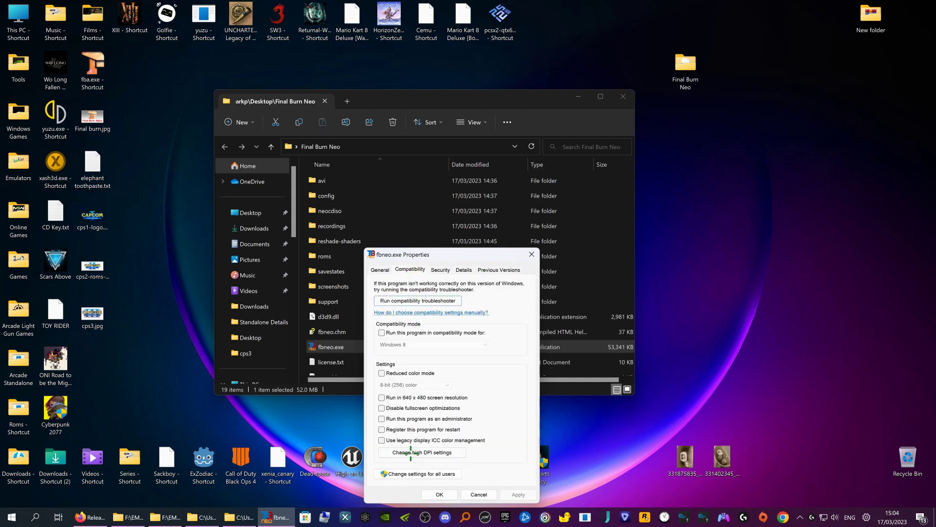
pyautogui.click(410, 452)
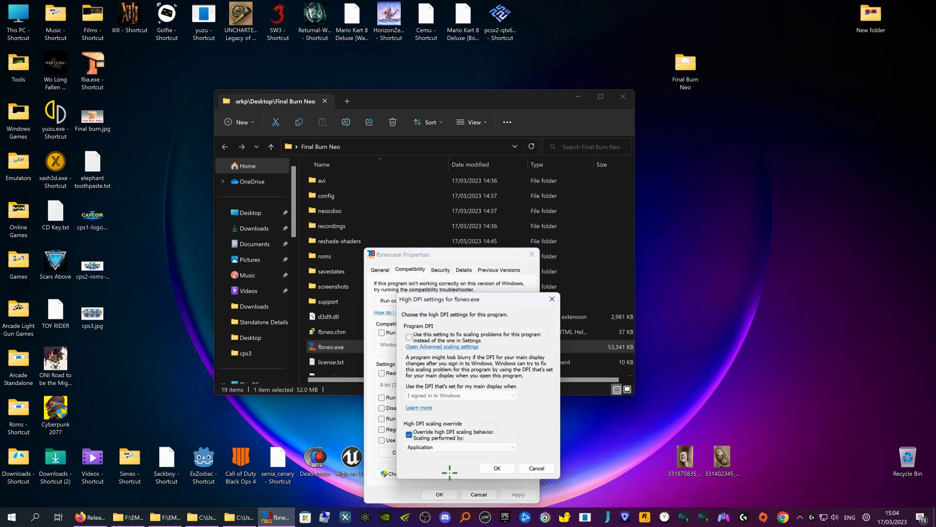
pyautogui.click(500, 467)
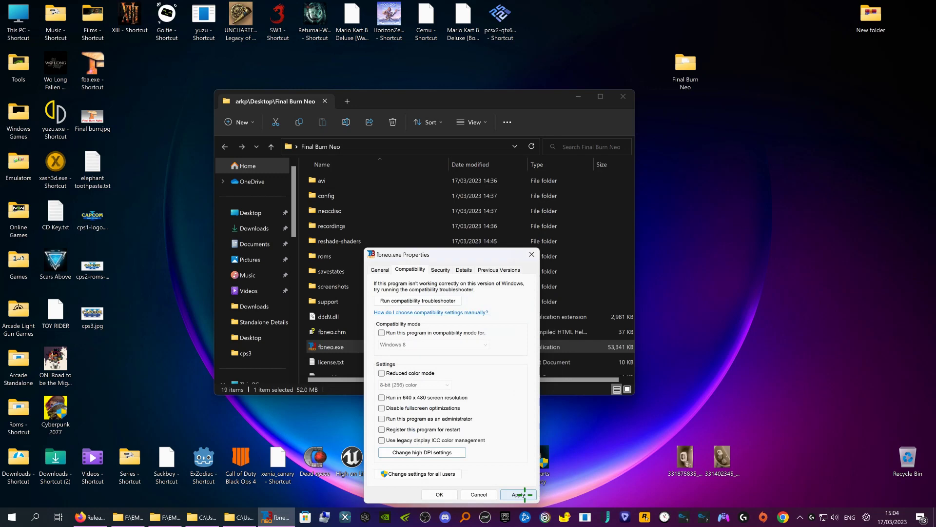
pyautogui.click(519, 494)
pyautogui.click(440, 494)
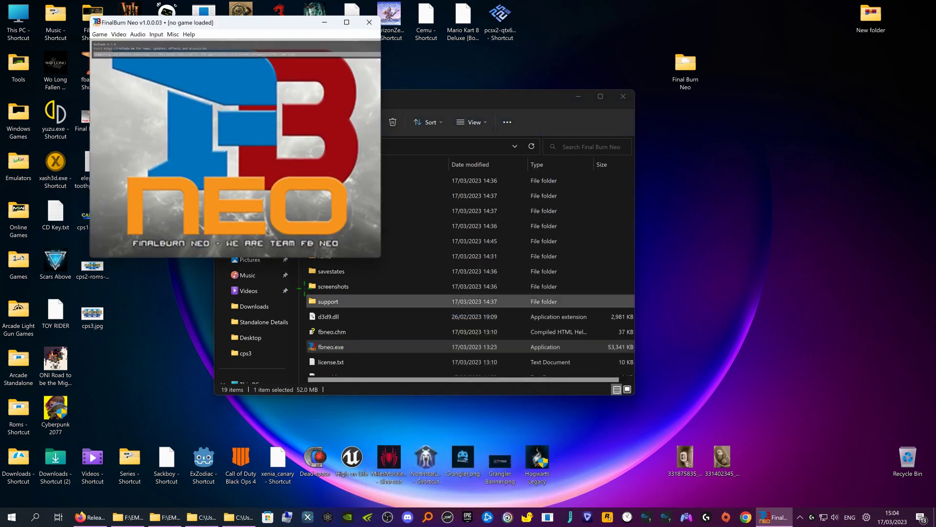
# Move the FinalBurn Neo window toward the desktop centre and load Forgotten Worlds (US, B-Board 88618B-2, rev A)
pyautogui.moveTo(181, 22); pyautogui.dragTo(443, 141)
pyautogui.click(363, 154)
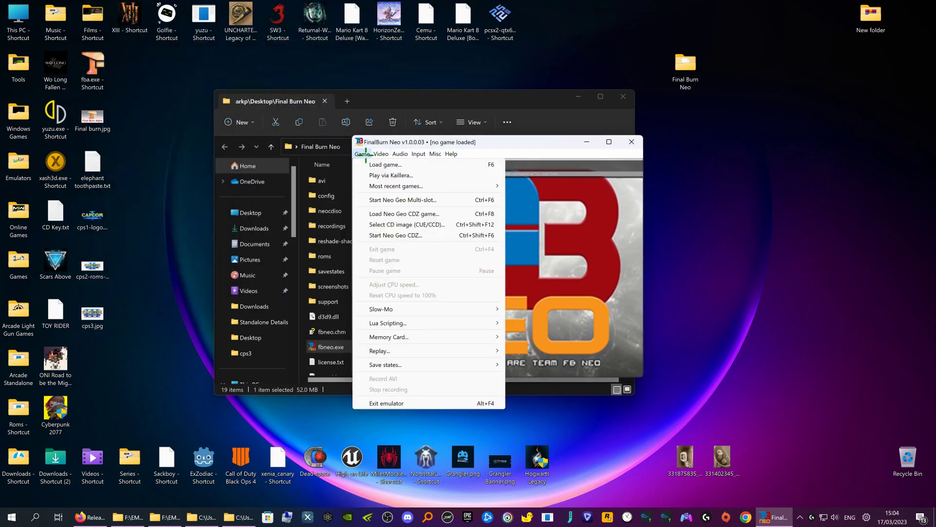
pyautogui.click(376, 166)
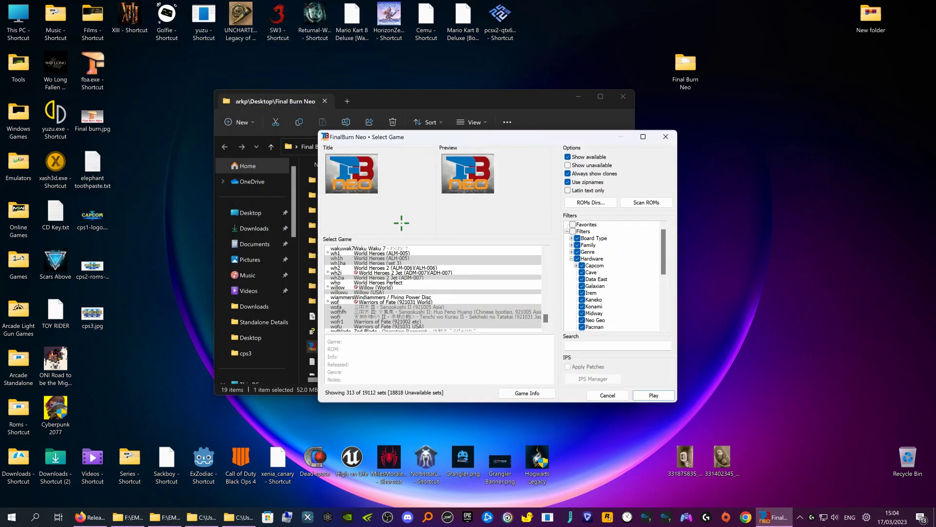
pyautogui.scroll(20, 429, 290)
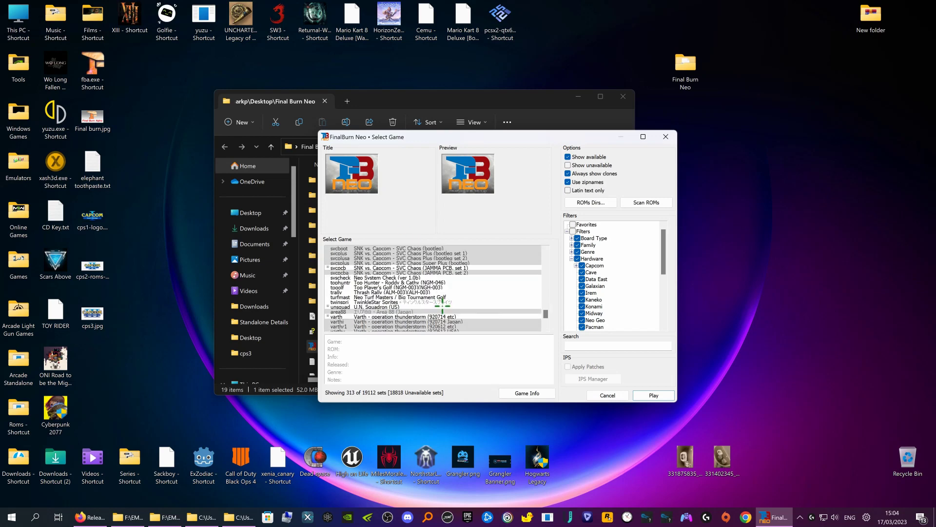
pyautogui.scroll(20, 447, 298)
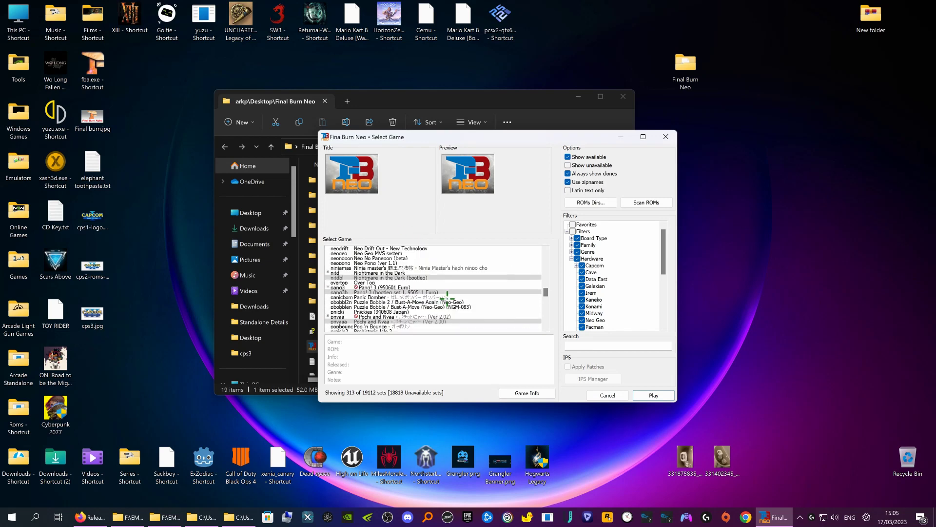
pyautogui.scroll(20, 460, 294)
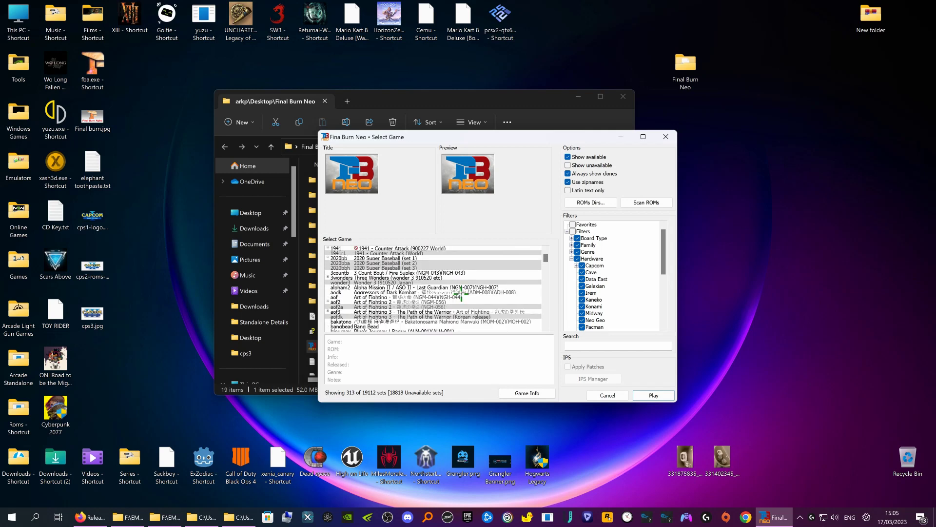
pyautogui.scroll(-15, 375, 305)
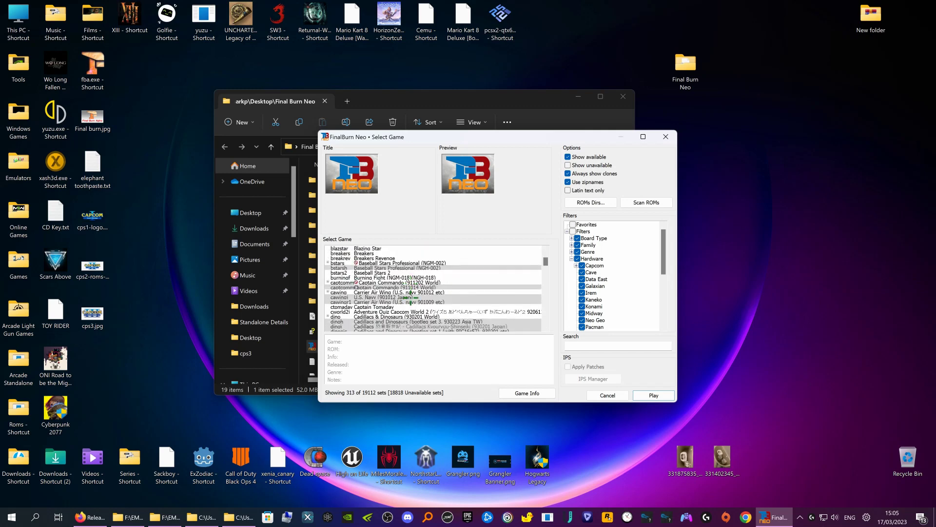
pyautogui.scroll(-2, 411, 302)
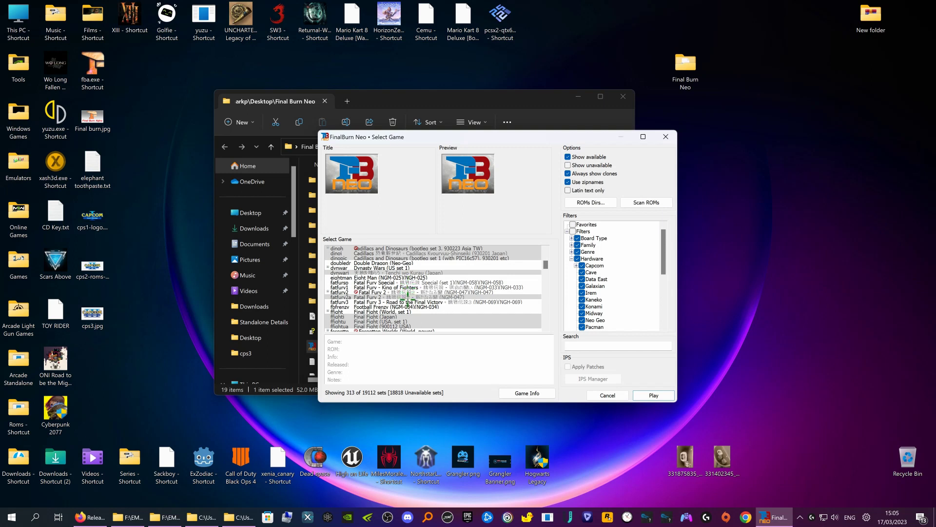
pyautogui.scroll(-1, 407, 294)
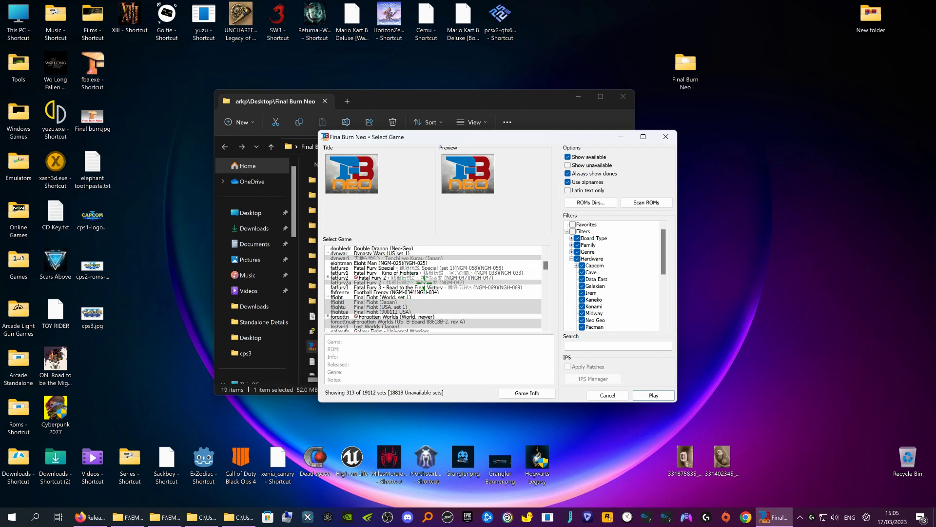
pyautogui.scroll(-1, 419, 284)
pyautogui.doubleClick(409, 305)
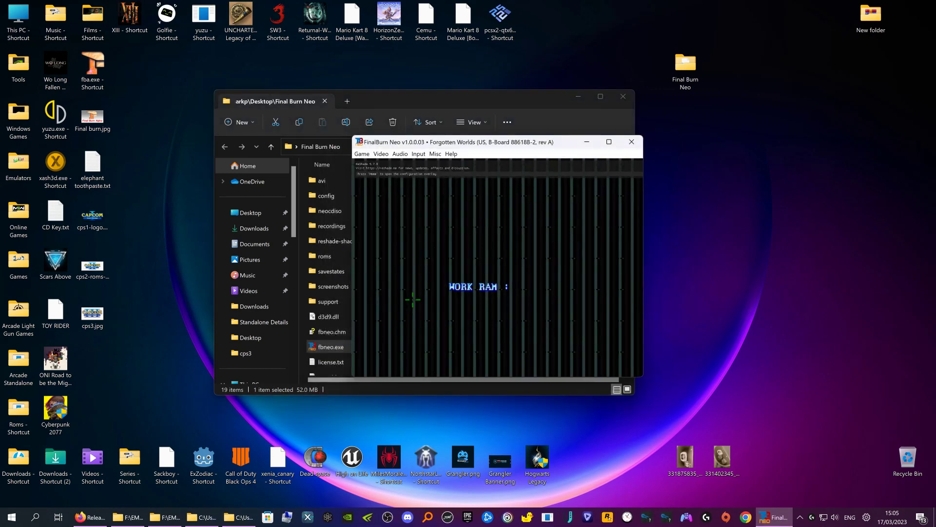
# Switch Forgotten Worlds to fullscreen, insert coins for 9 credits and start a one-player game
pyautogui.hotkey('alt', 'Return')
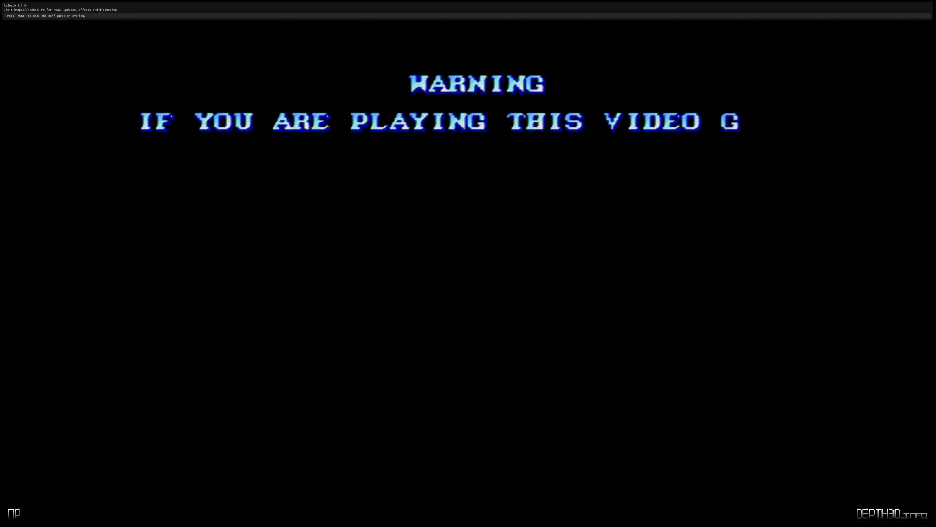
pyautogui.press('5')
pyautogui.press('5')
pyautogui.press('5')
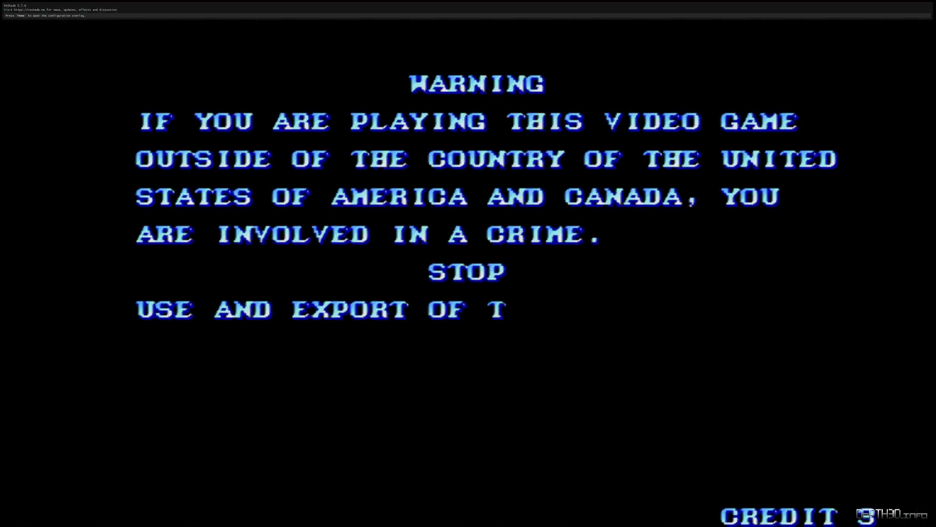
pyautogui.press('5')
pyautogui.press('5')
pyautogui.press('5')
pyautogui.press('5')
pyautogui.press('5')
pyautogui.press('5')
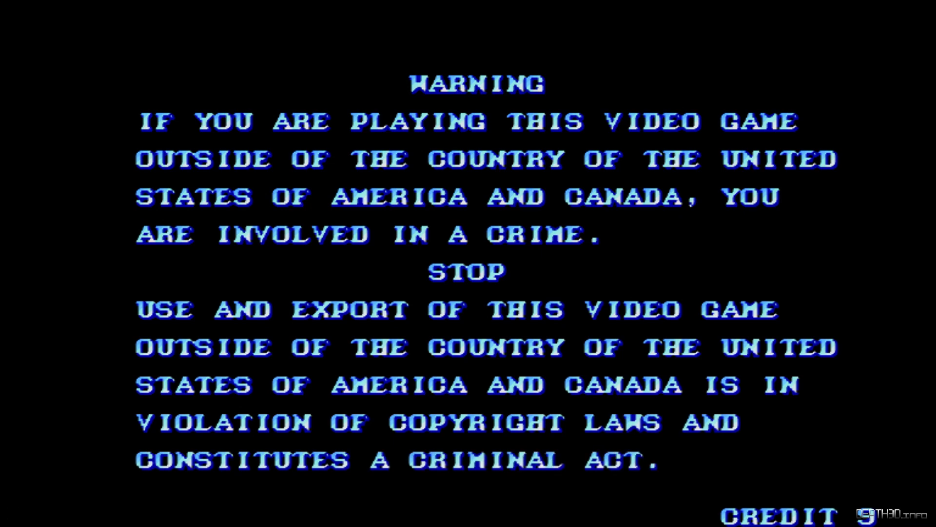
pyautogui.press('1')
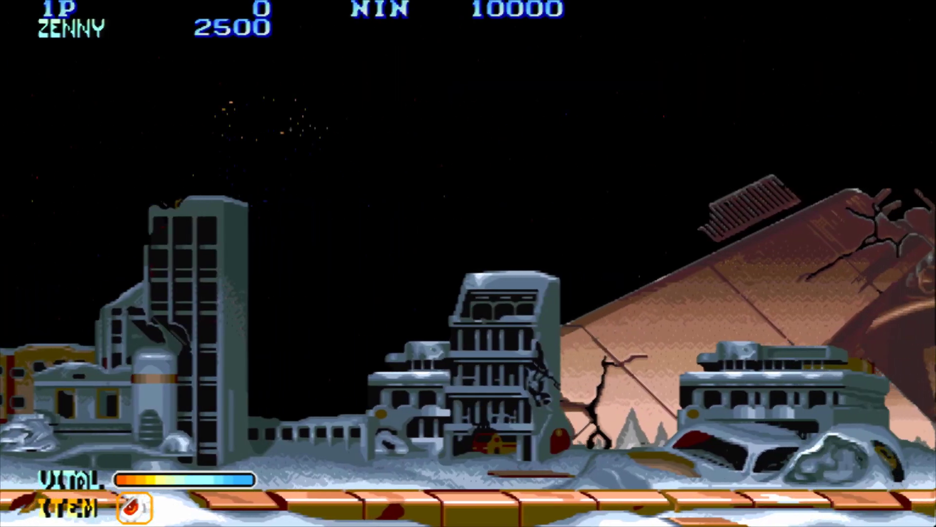
pyautogui.press('ctrl')
pyautogui.press('Down')
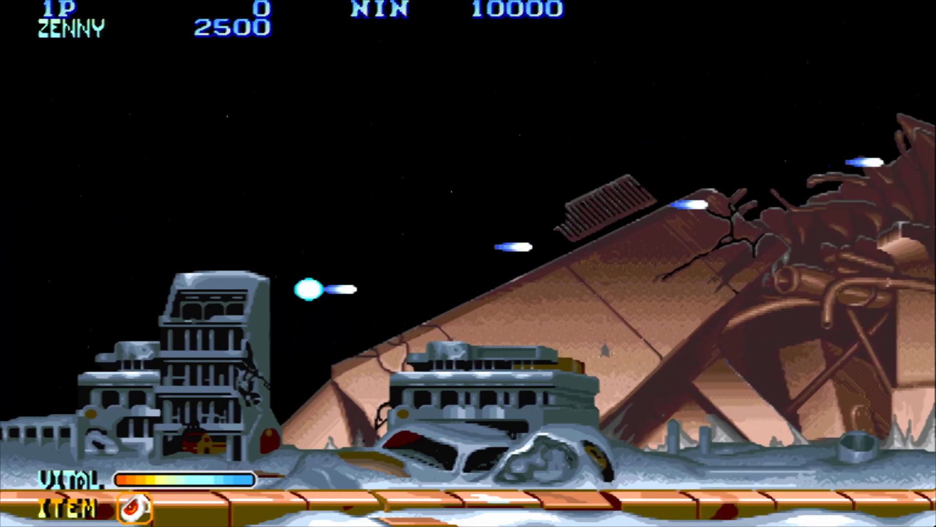
pyautogui.press('Right')
pyautogui.press('z')
pyautogui.press('Right')
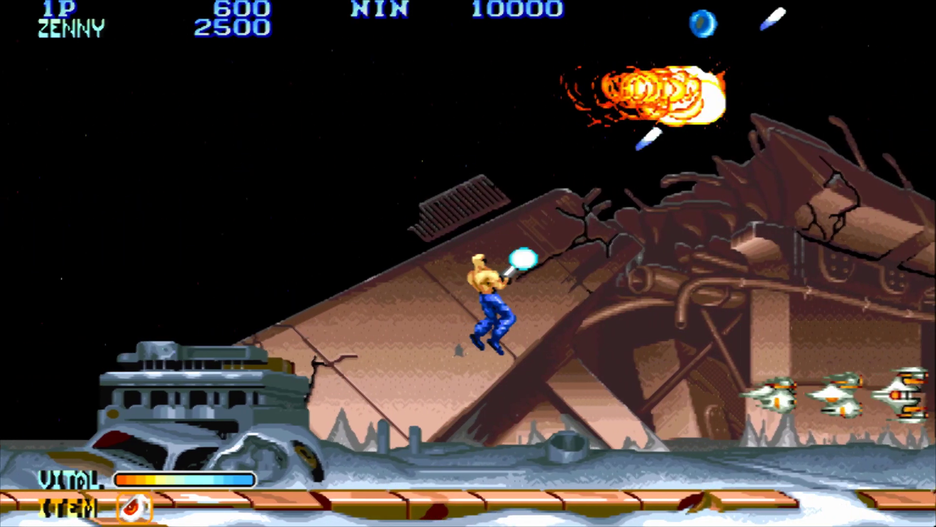
pyautogui.press('Left')
pyautogui.press('x')
pyautogui.press('Up')
pyautogui.press('Right')
pyautogui.press('z')
pyautogui.press('Left')
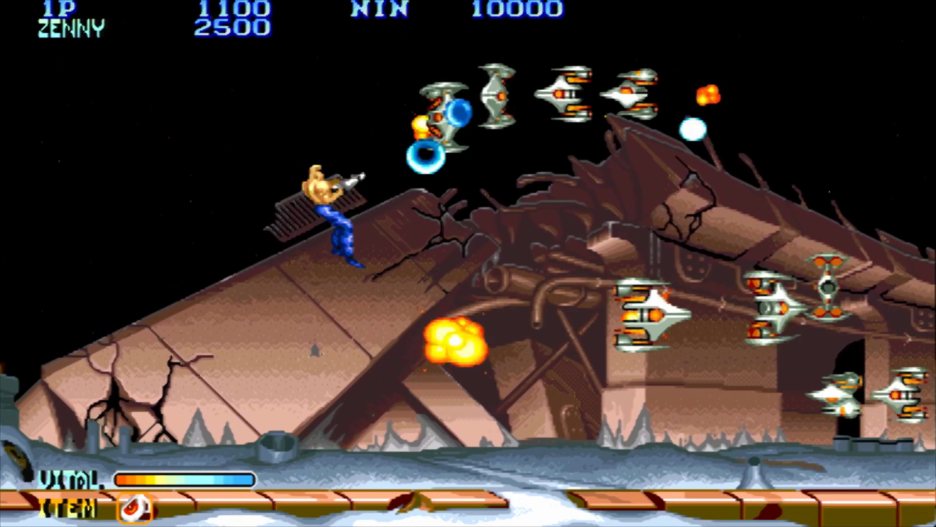
pyautogui.press('Left')
pyautogui.press('Down')
pyautogui.press('Right')
pyautogui.press('Left')
pyautogui.press('Up')
pyautogui.press('x')
pyautogui.press('Right')
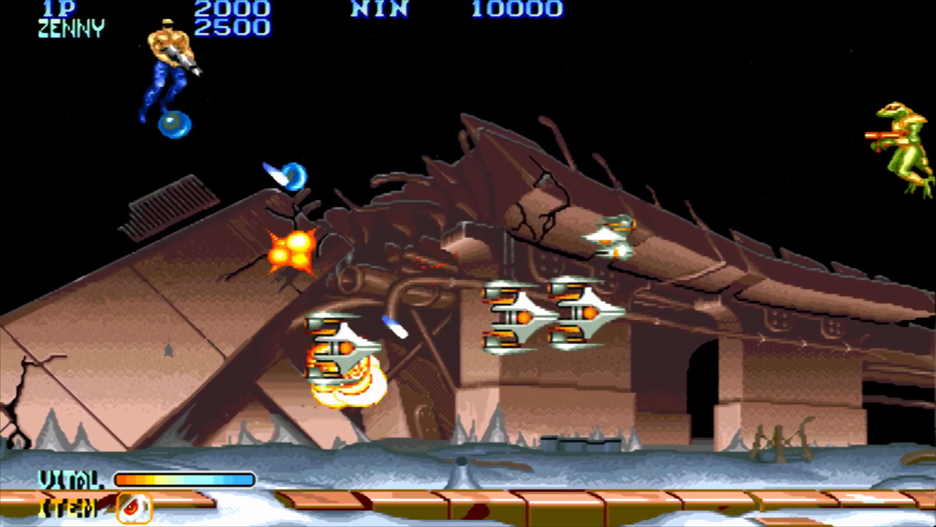
pyautogui.press('Down')
pyautogui.press('Left')
pyautogui.press('z')
pyautogui.press('Right')
pyautogui.press('Up')
pyautogui.press('x')
pyautogui.press('Left')
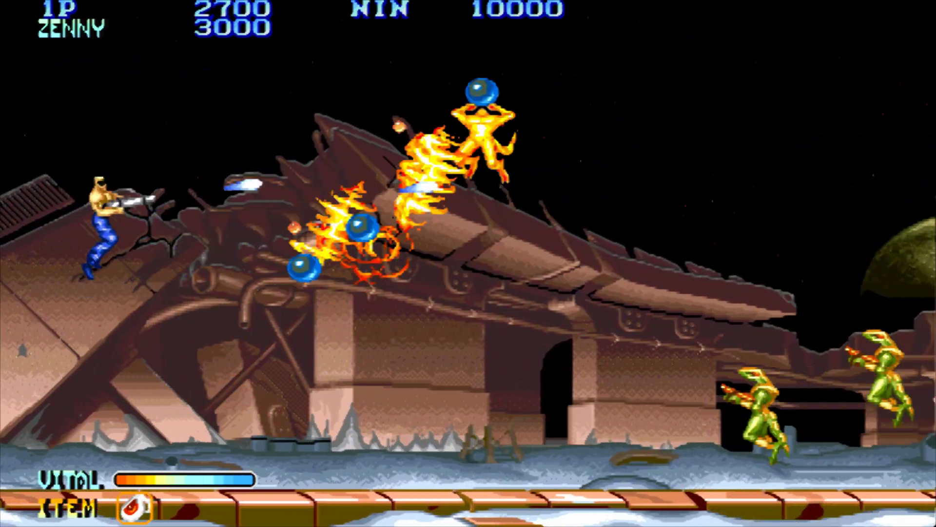
pyautogui.press('z')
pyautogui.press('Down')
pyautogui.press('Right')
pyautogui.press('Up')
pyautogui.press('Down')
pyautogui.press('Up')
pyautogui.press('Left')
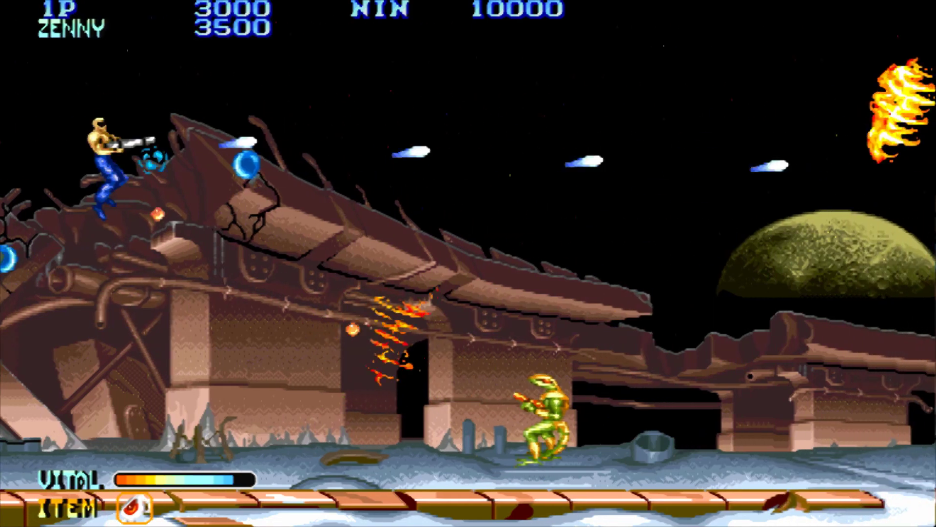
pyautogui.press('Right')
pyautogui.press('x')
pyautogui.press('Left')
pyautogui.press('Down')
pyautogui.press('Right')
pyautogui.press('z')
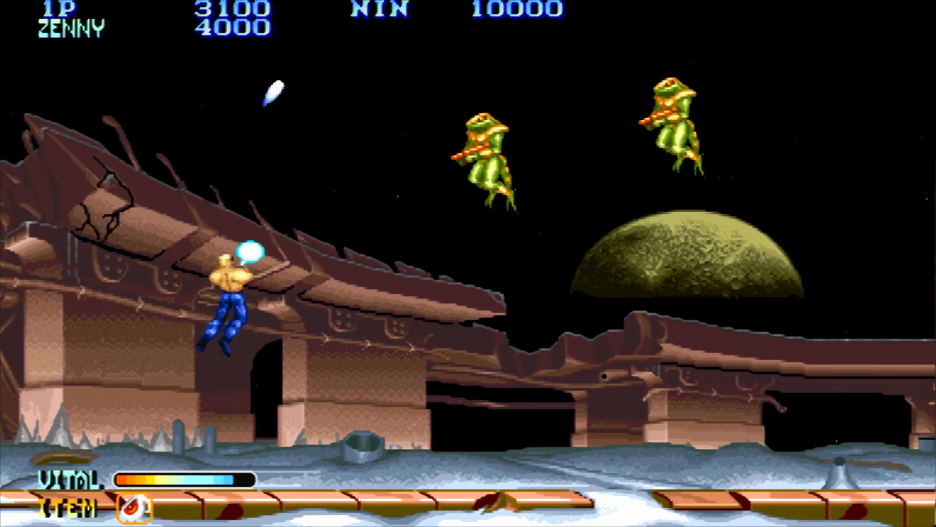
pyautogui.press('z')
pyautogui.press('Right')
pyautogui.press('Down')
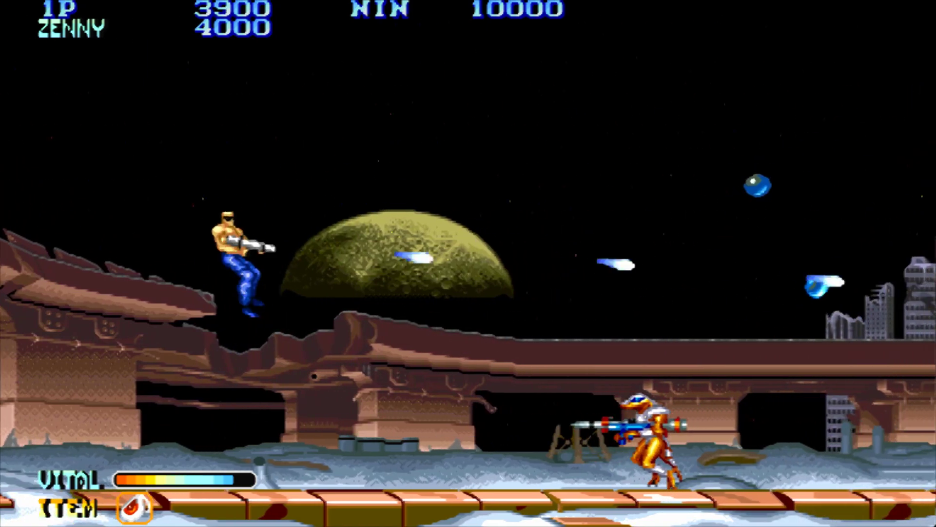
pyautogui.press('z')
pyautogui.press('Right')
pyautogui.press('Left')
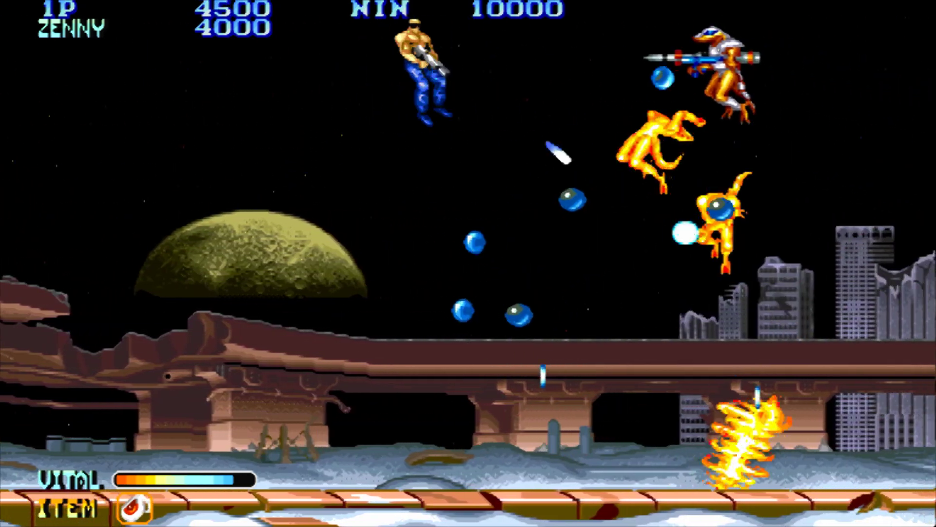
pyautogui.press('z')
pyautogui.press('Down')
pyautogui.press('Up')
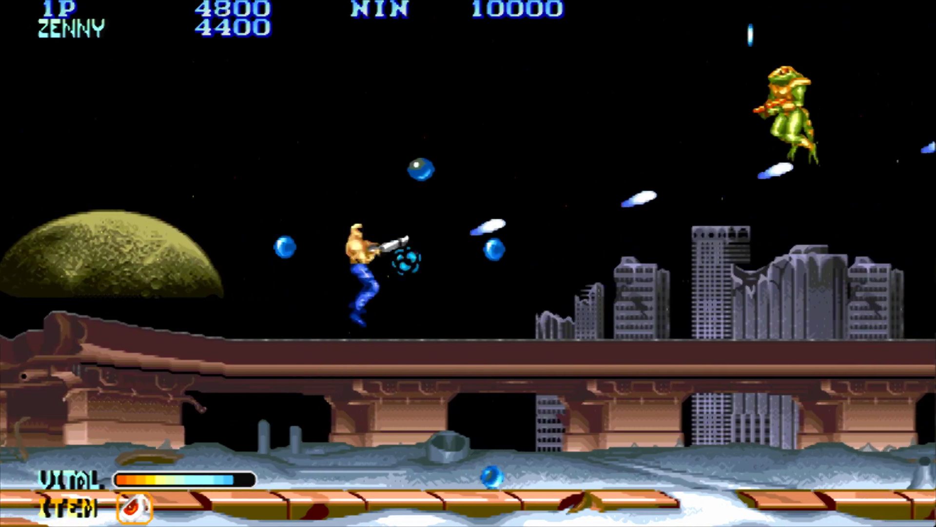
pyautogui.press('Left')
pyautogui.press('z')
pyautogui.press('Right')
pyautogui.press('Up')
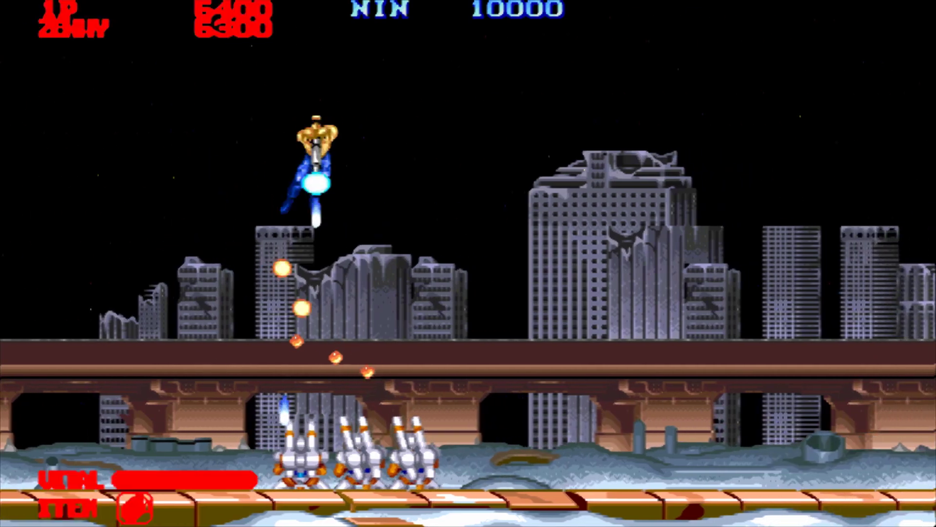
pyautogui.press('z')
pyautogui.press('Up')
pyautogui.press('Right')
pyautogui.press('Left')
pyautogui.press('Down')
pyautogui.press('Up')
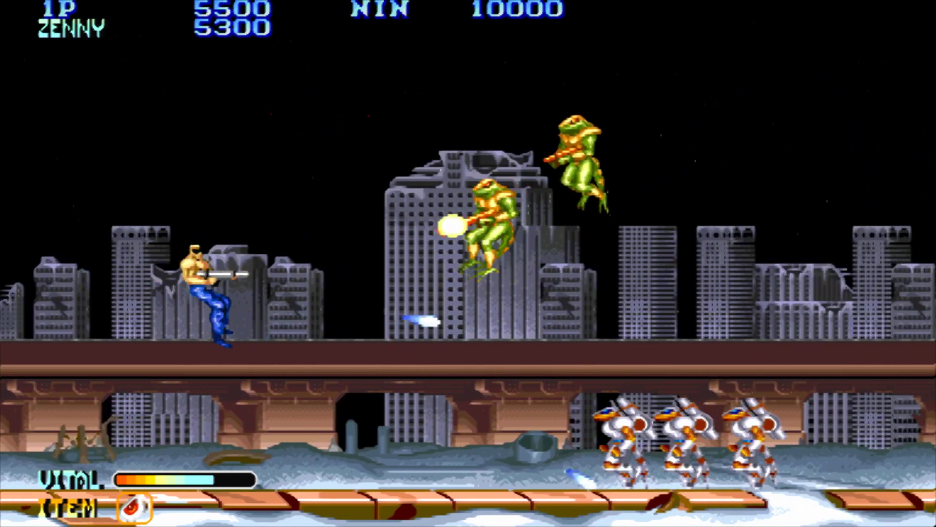
pyautogui.press('z')
pyautogui.press('Up')
pyautogui.press('Right')
pyautogui.press('x')
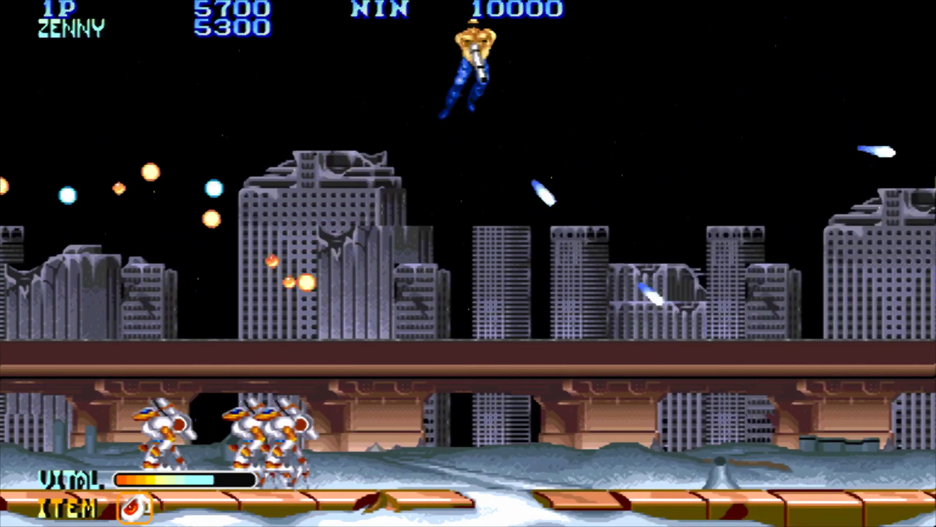
pyautogui.press('Down')
pyautogui.press('Left')
pyautogui.press('x')
pyautogui.press('z')
pyautogui.press('Down')
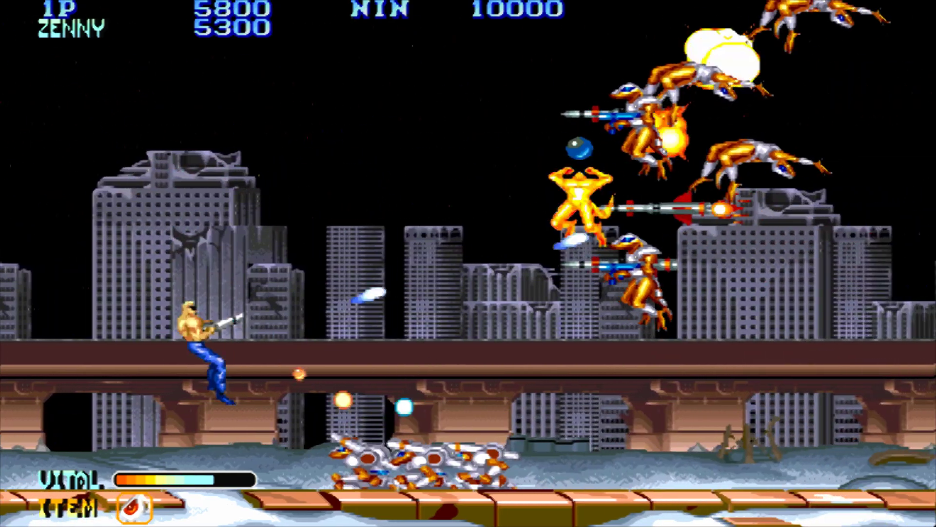
pyautogui.press('Up')
pyautogui.press('Right')
pyautogui.press('Down')
pyautogui.press('z')
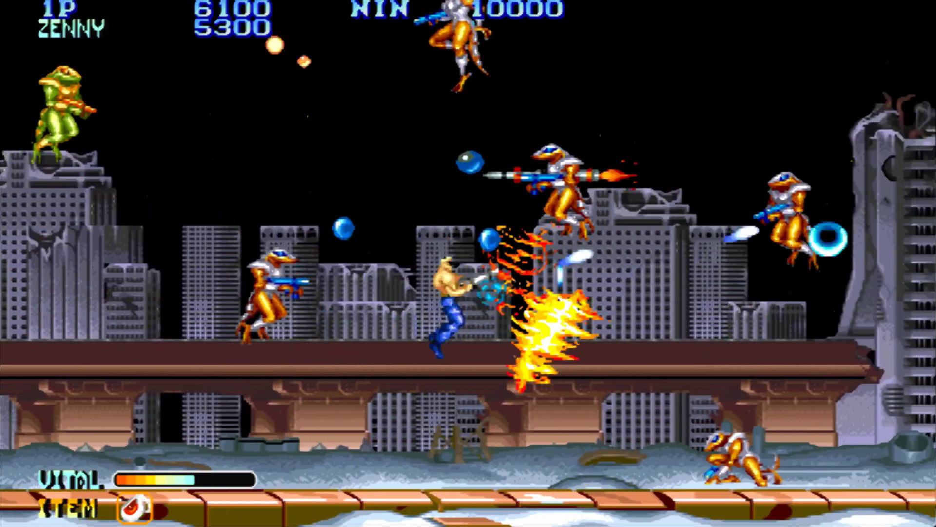
pyautogui.press('Up')
pyautogui.press('Left')
pyautogui.press('Down')
pyautogui.press('Right')
pyautogui.press('z')
pyautogui.press('x')
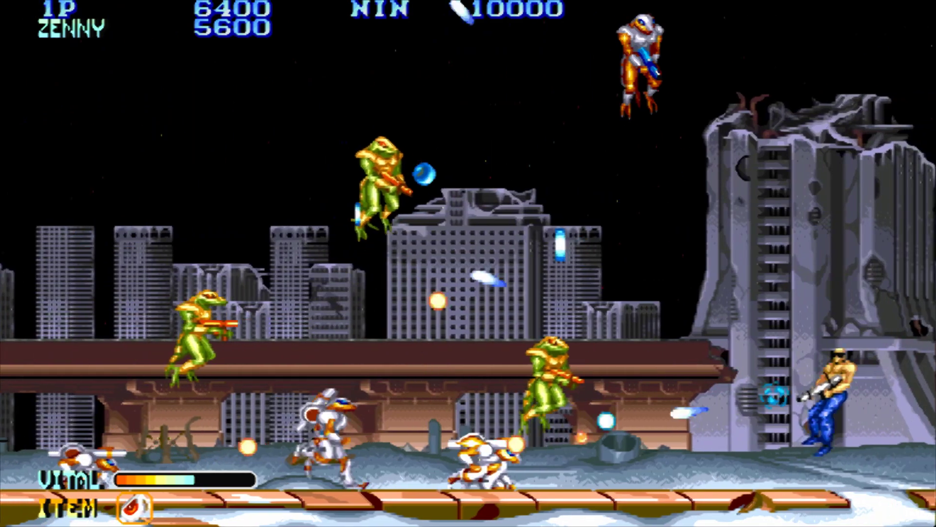
pyautogui.press('Up')
pyautogui.press('Left')
pyautogui.press('Down')
pyautogui.press('z')
pyautogui.press('Left')
pyautogui.press('Down')
pyautogui.press('z')
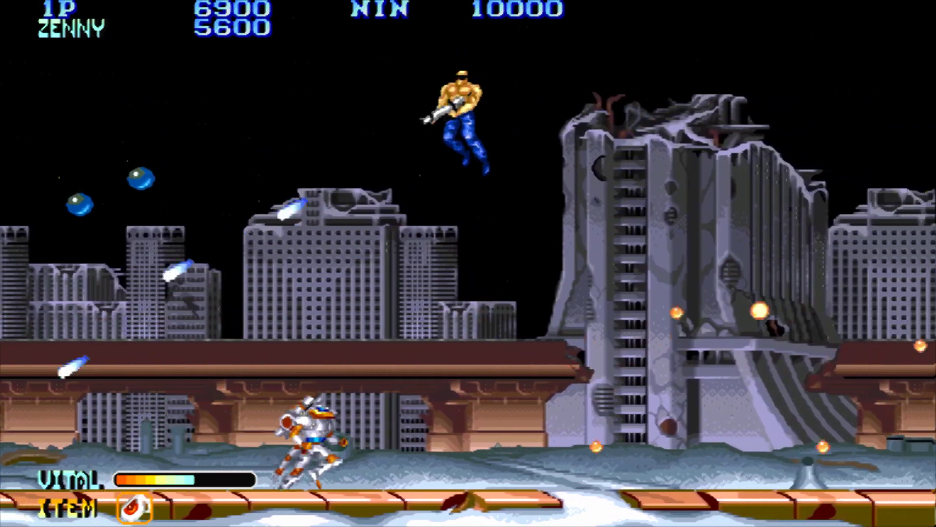